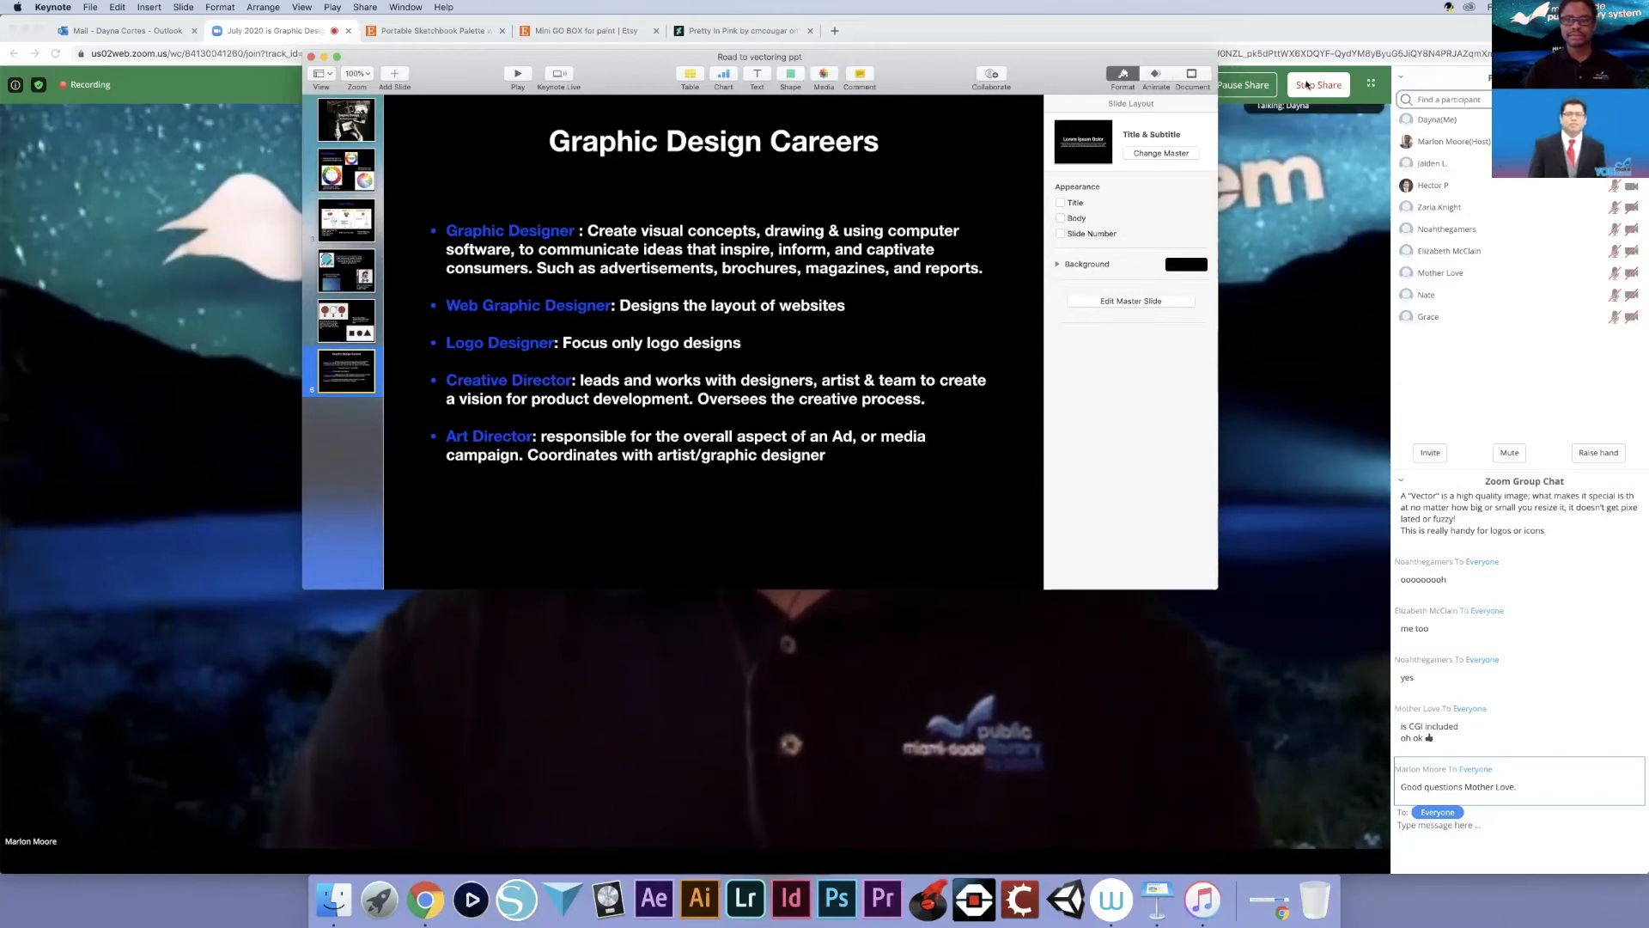
Stop the Zoom screen share and open Vectr's online editor
click(1307, 87)
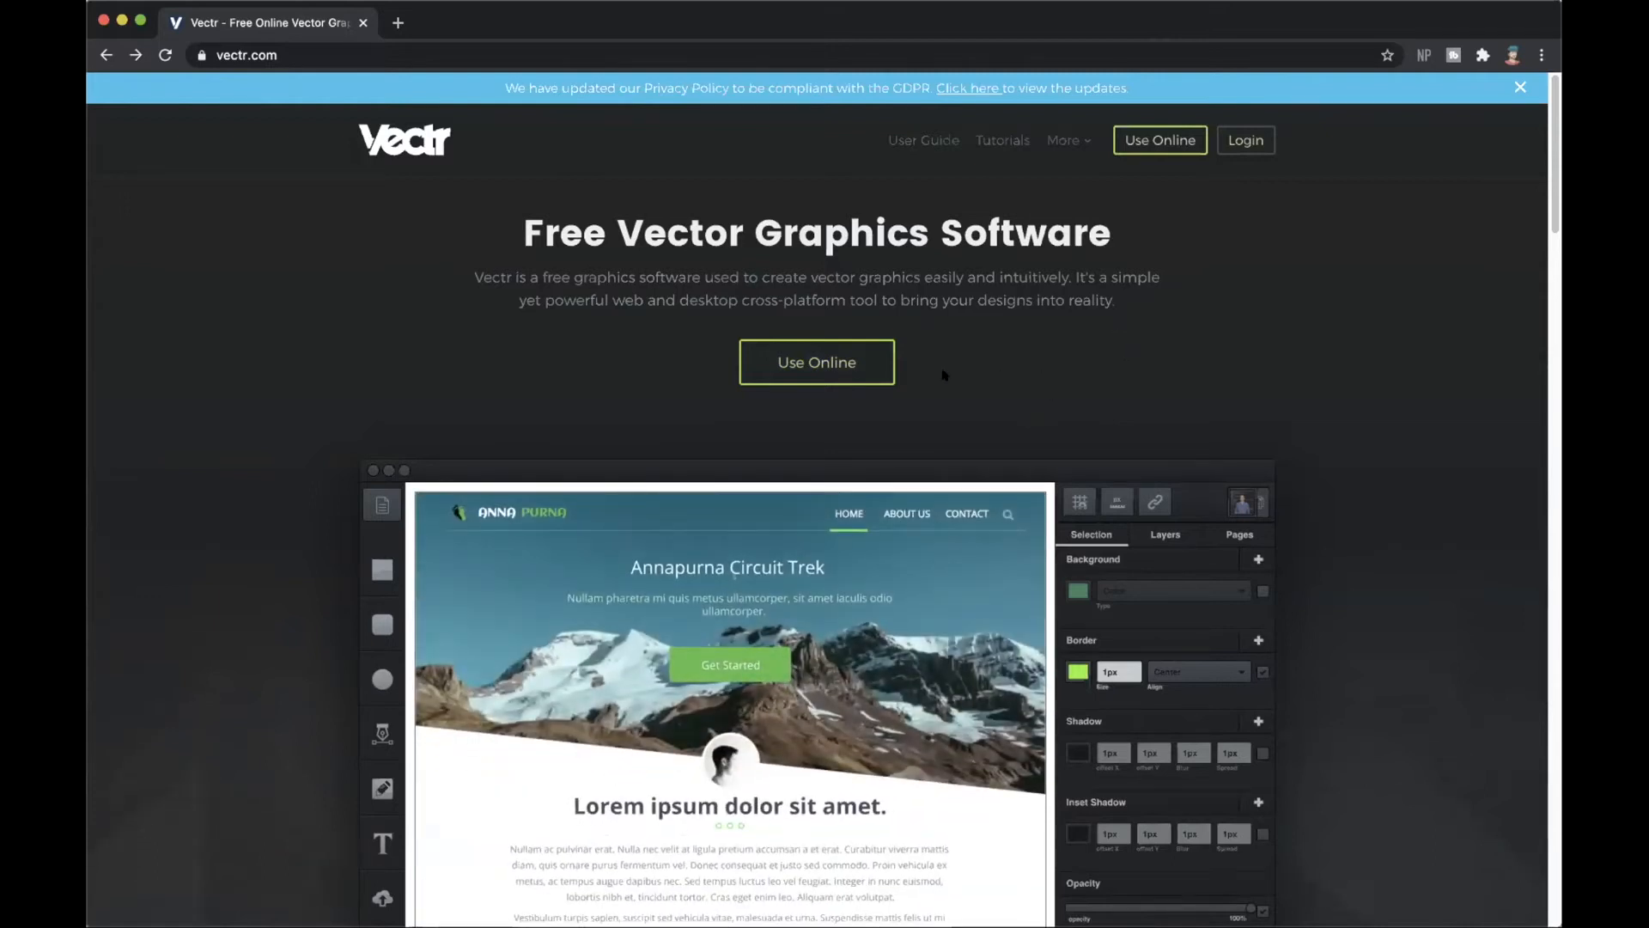
click(820, 363)
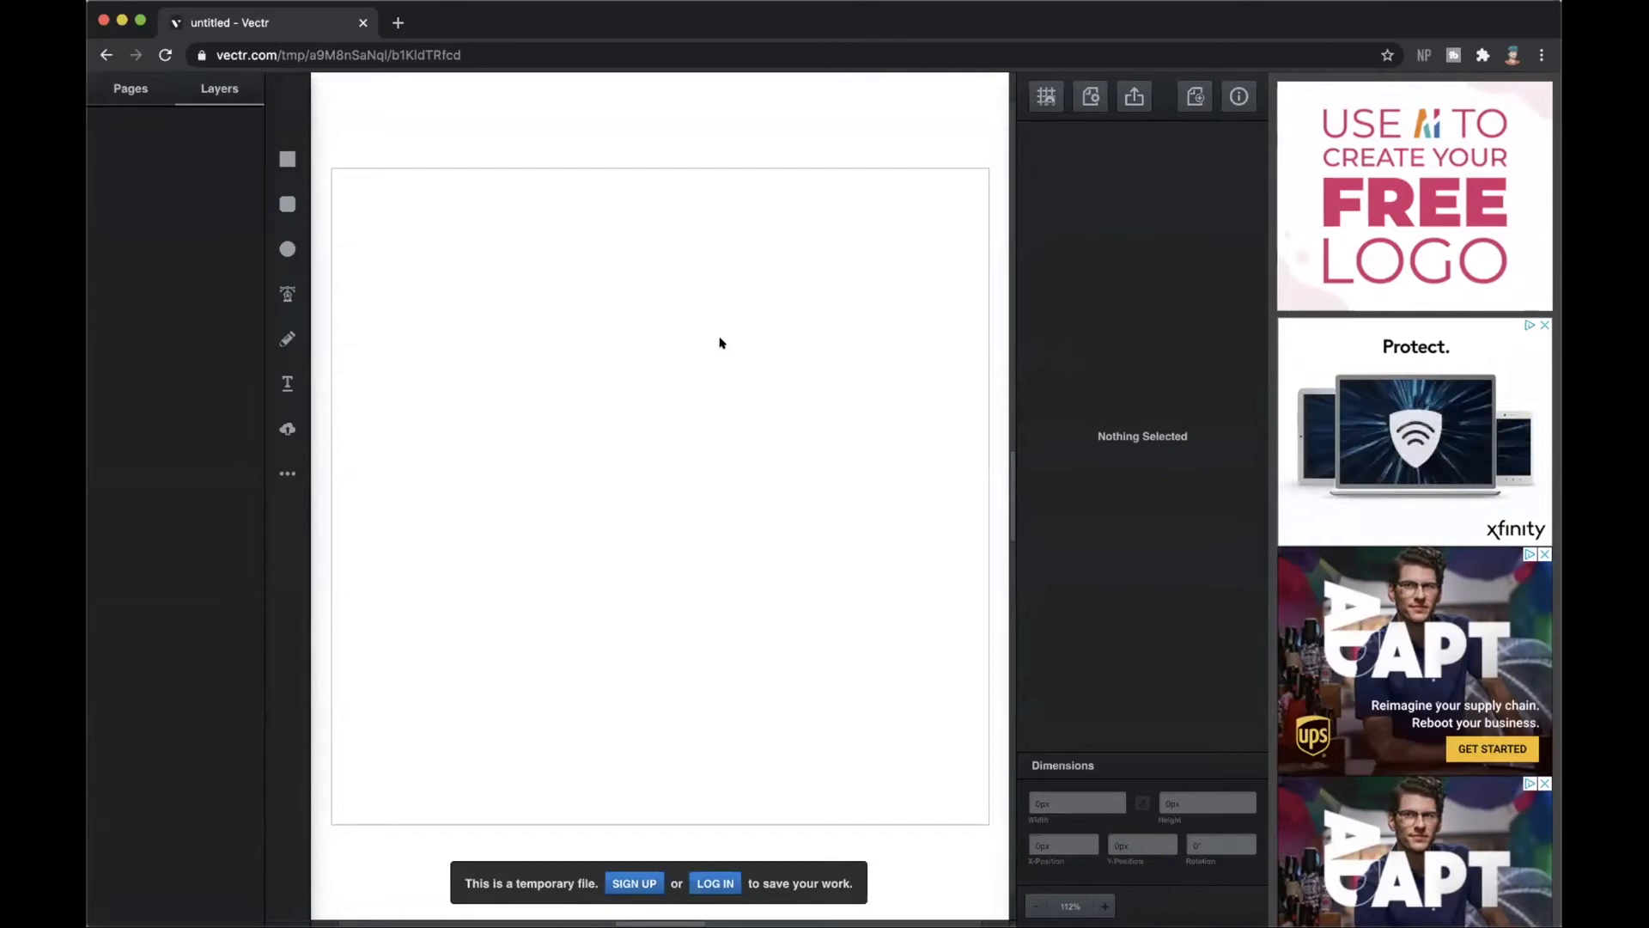
Review the available page size presets in the page settings, keeping Custom Size
click(126, 88)
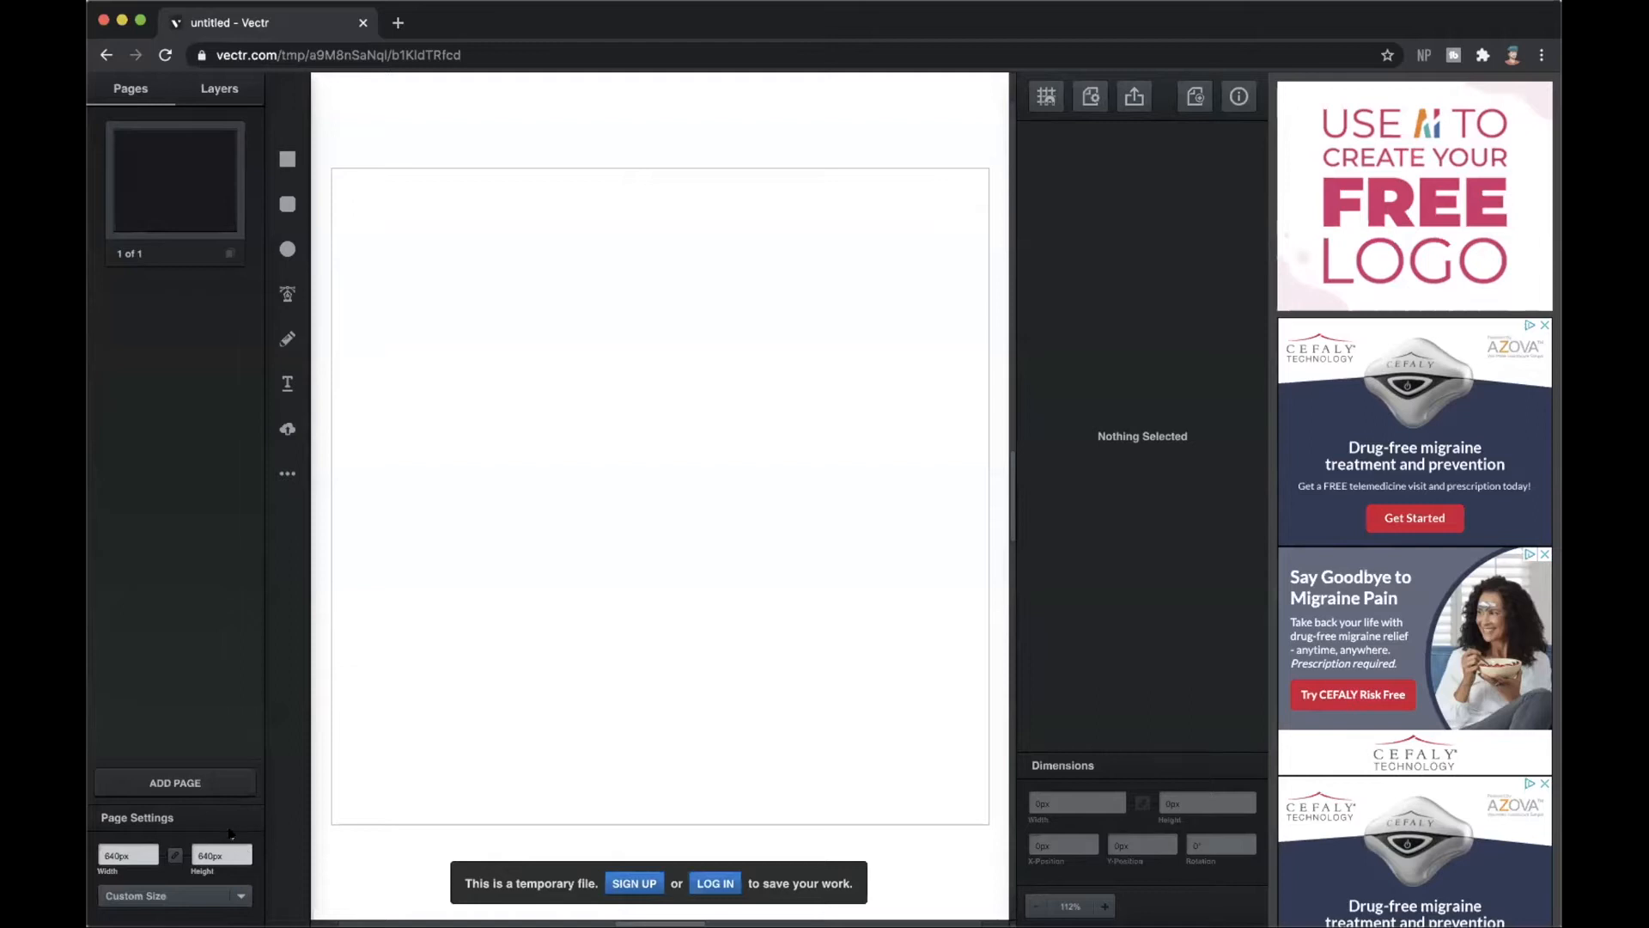
click(240, 895)
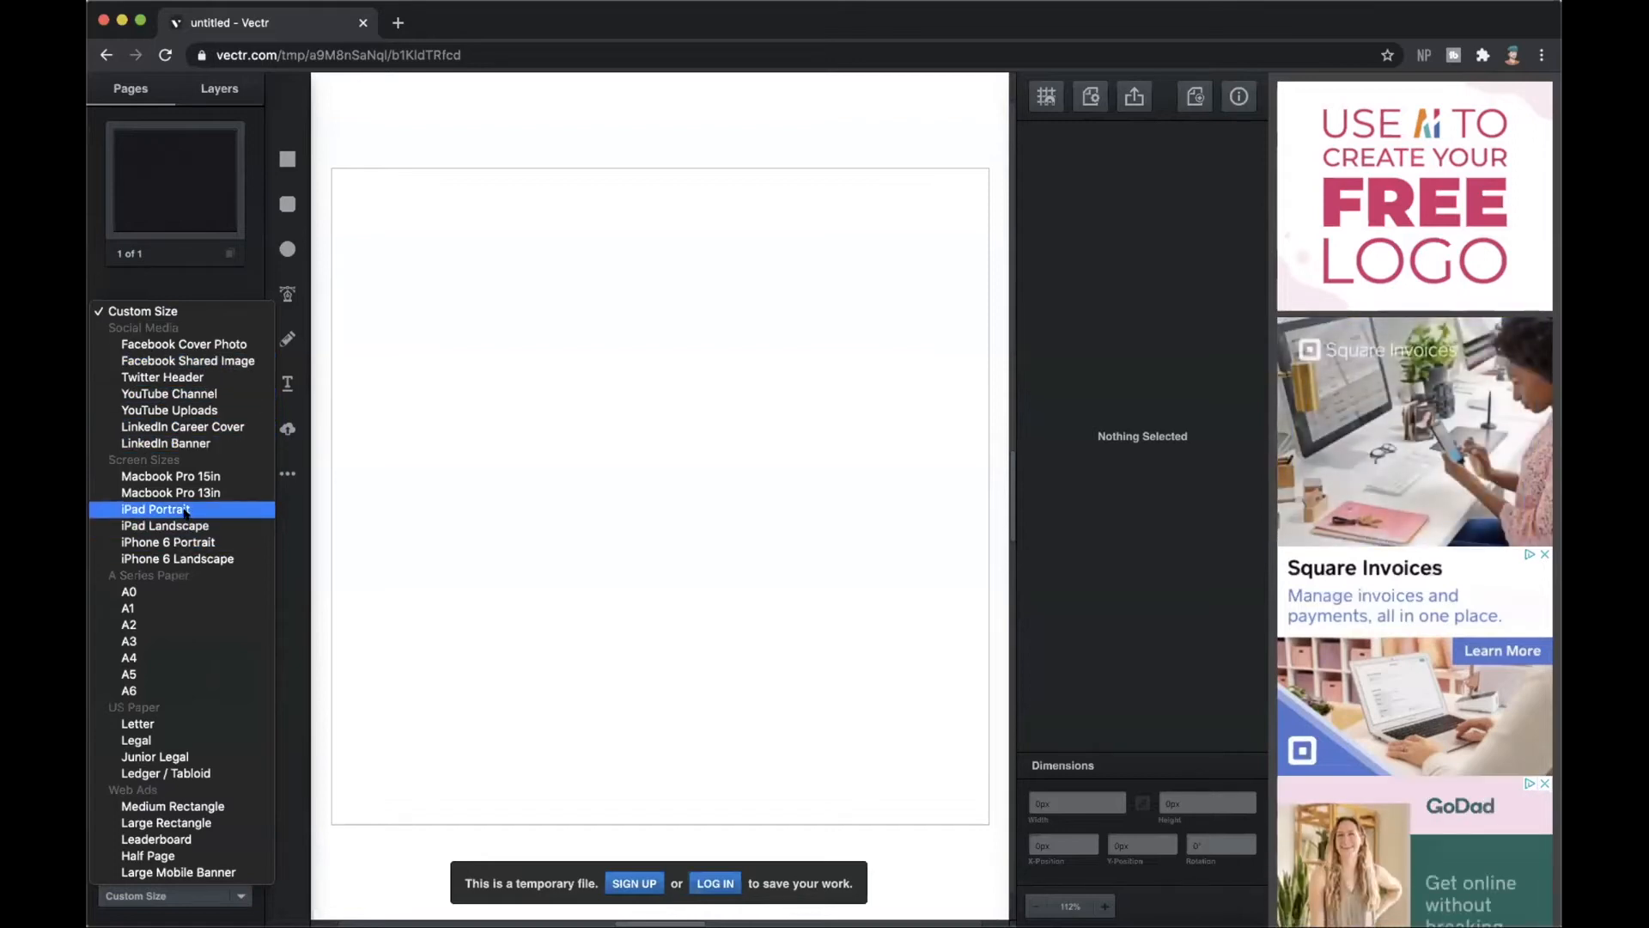
click(198, 898)
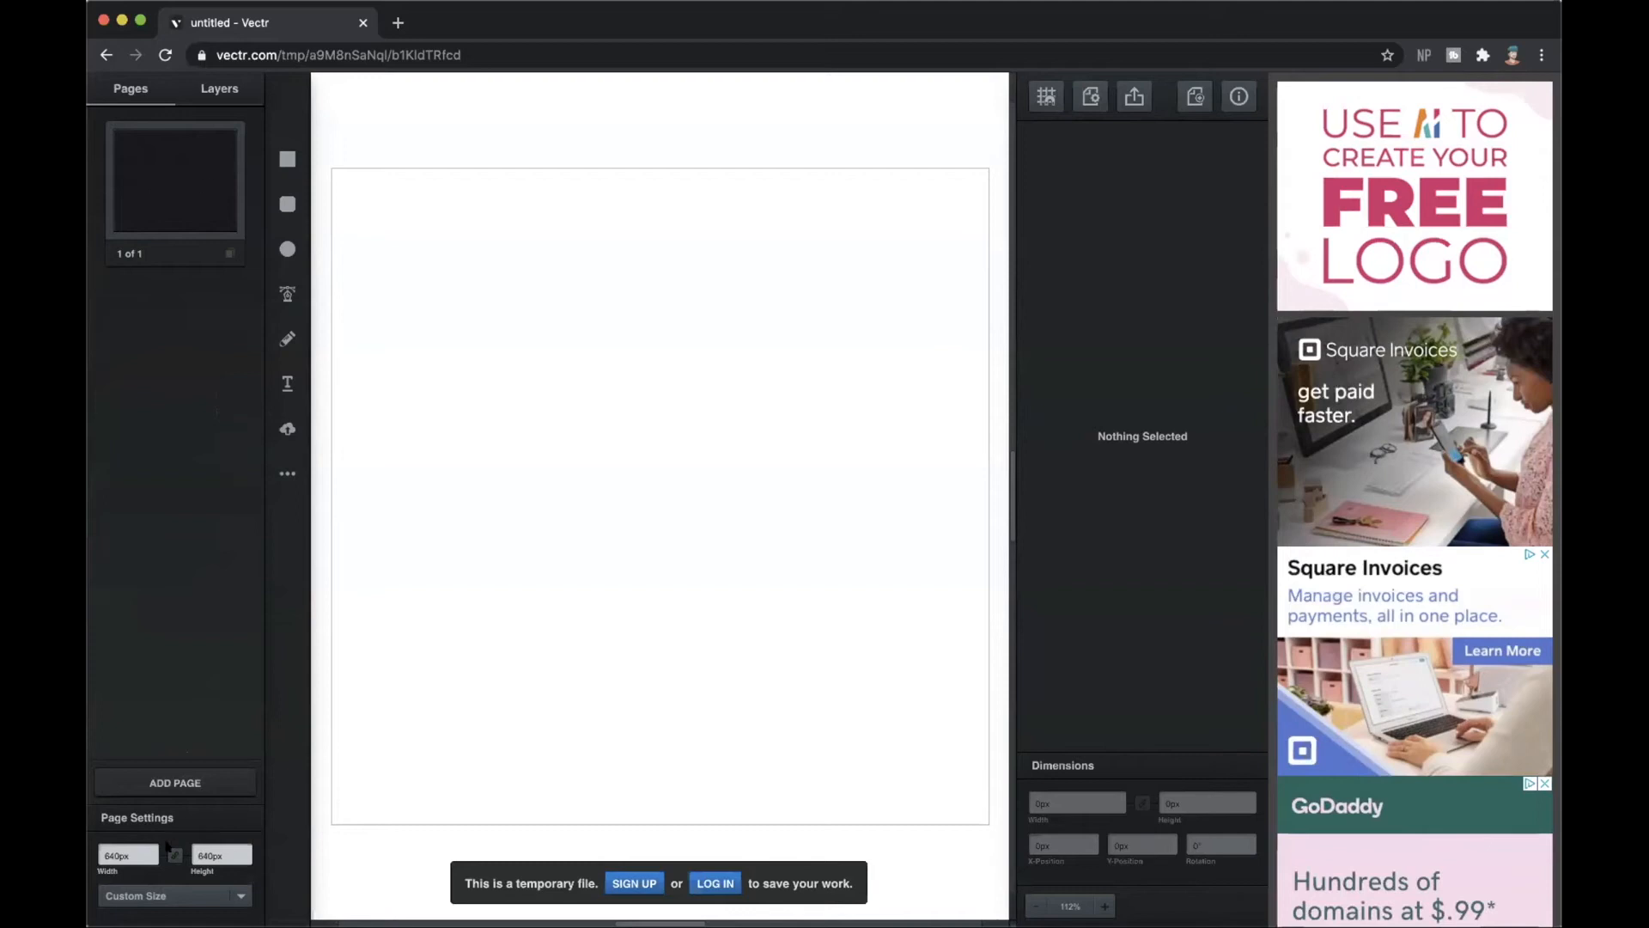
Add a second page and delete it, and also duplicate the first page and delete the duplicate
click(177, 783)
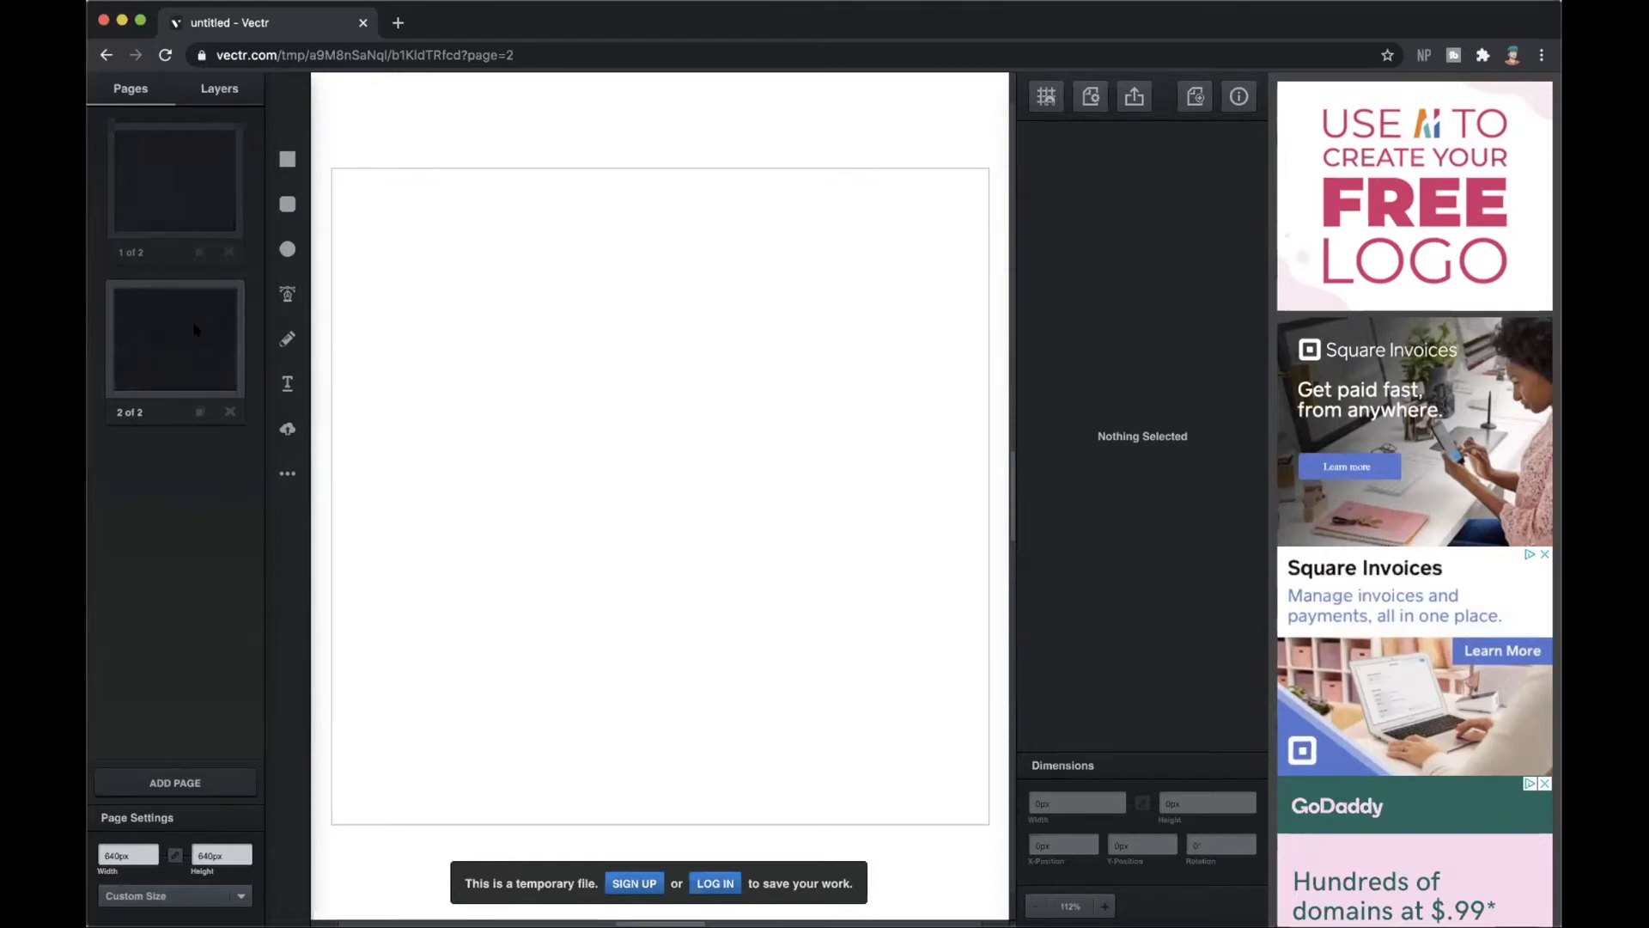
click(230, 411)
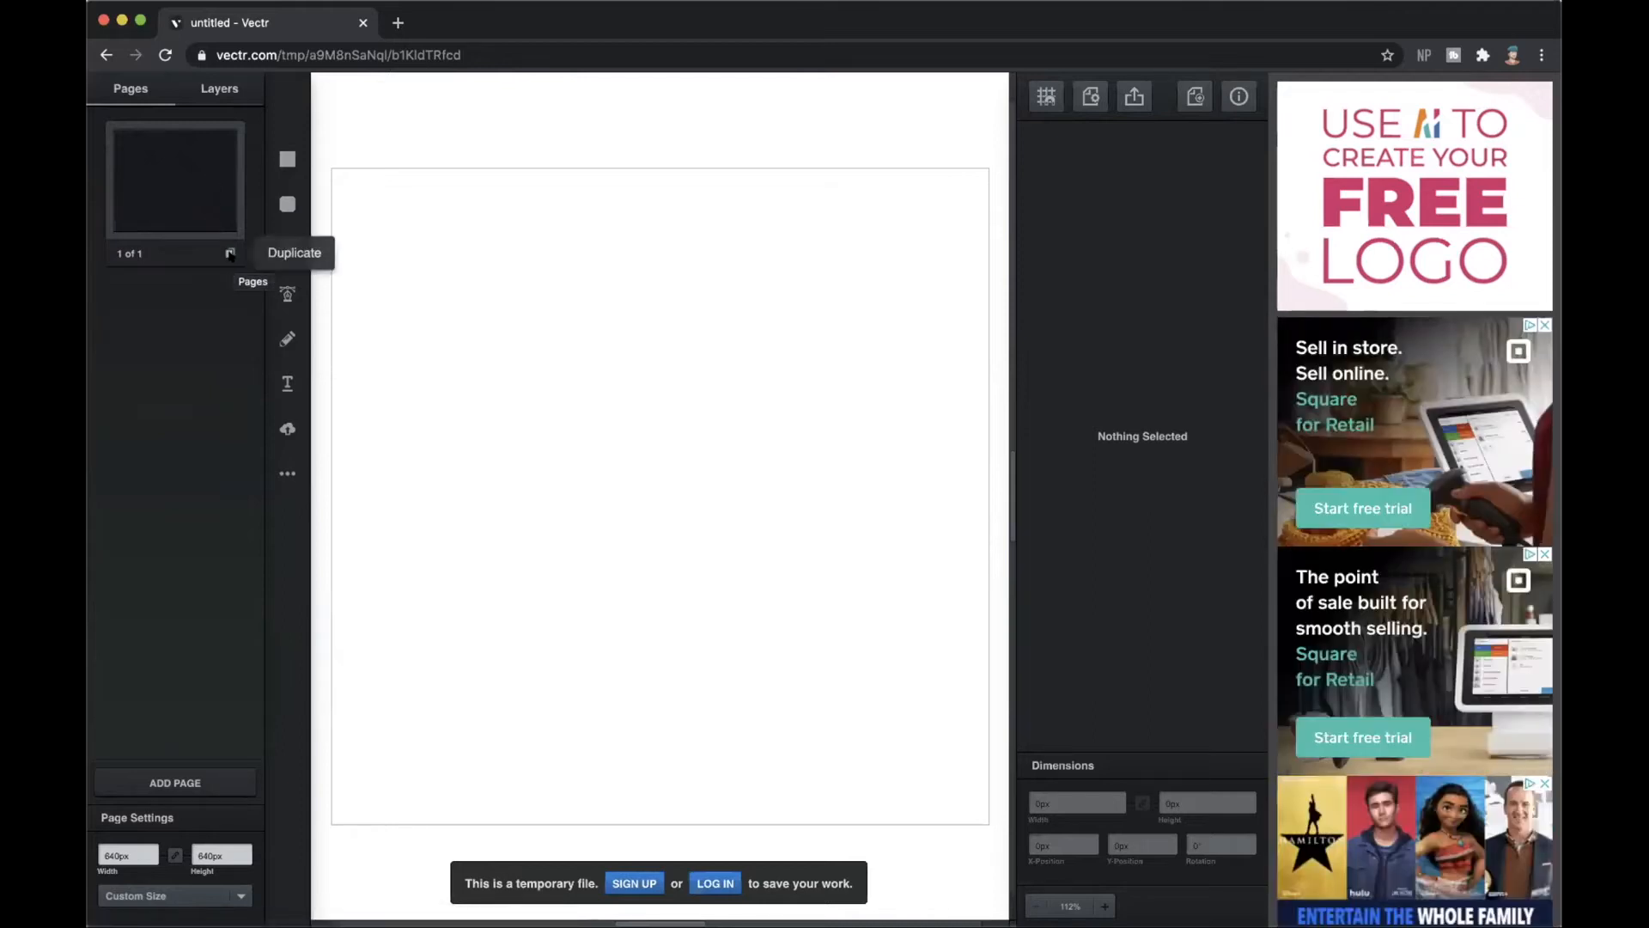
click(229, 254)
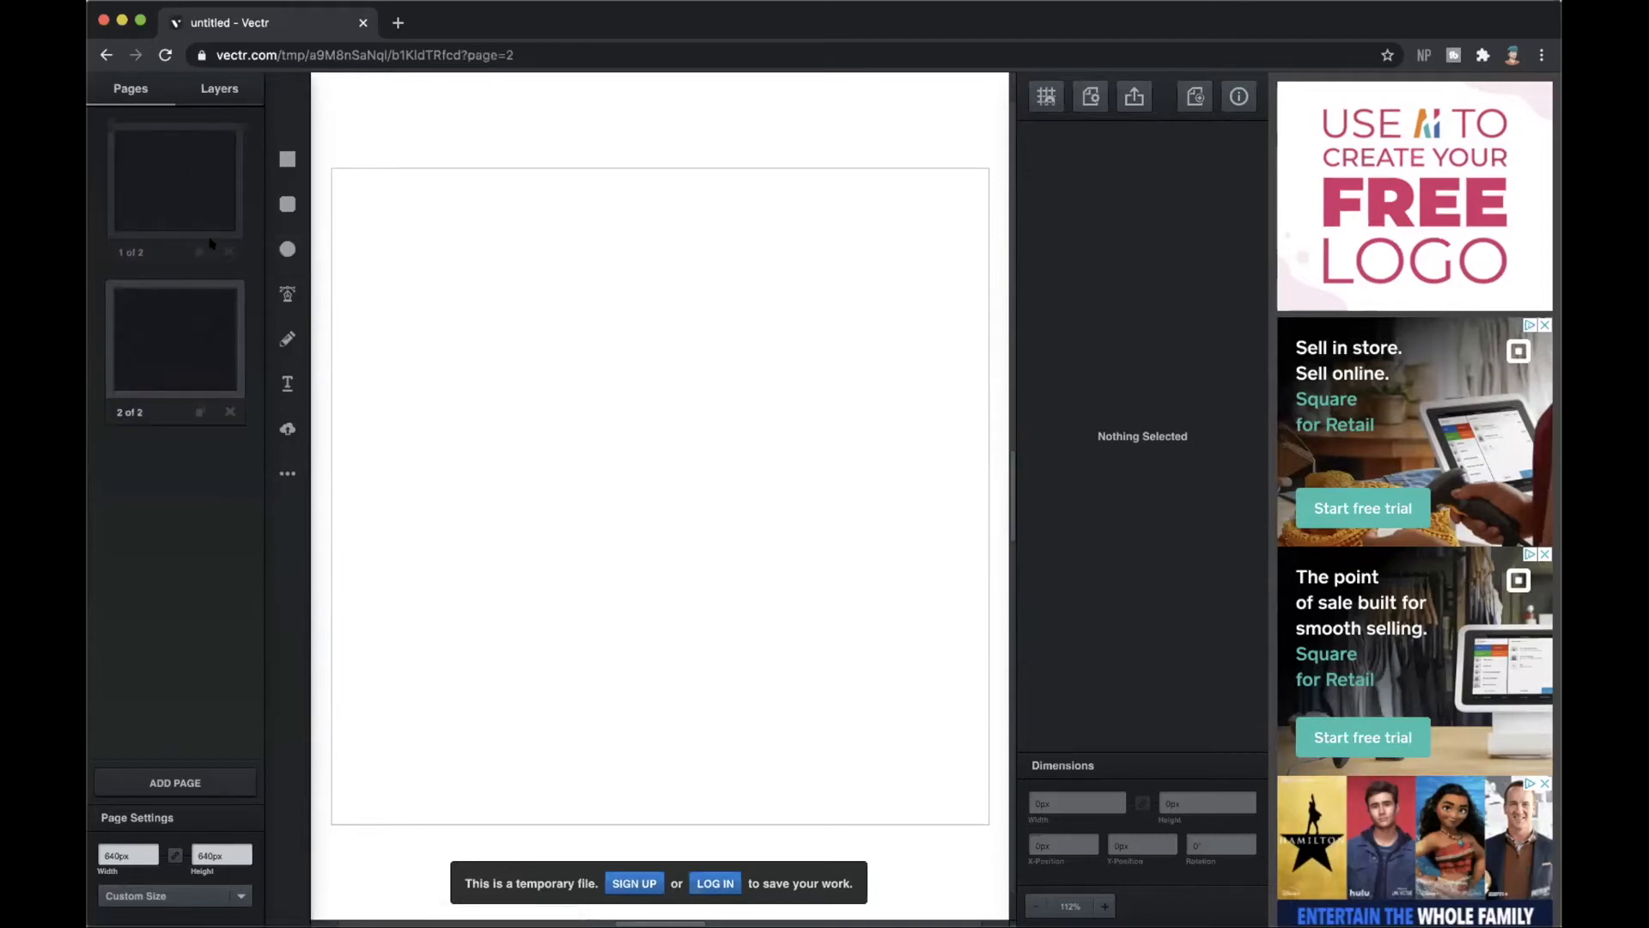
click(228, 414)
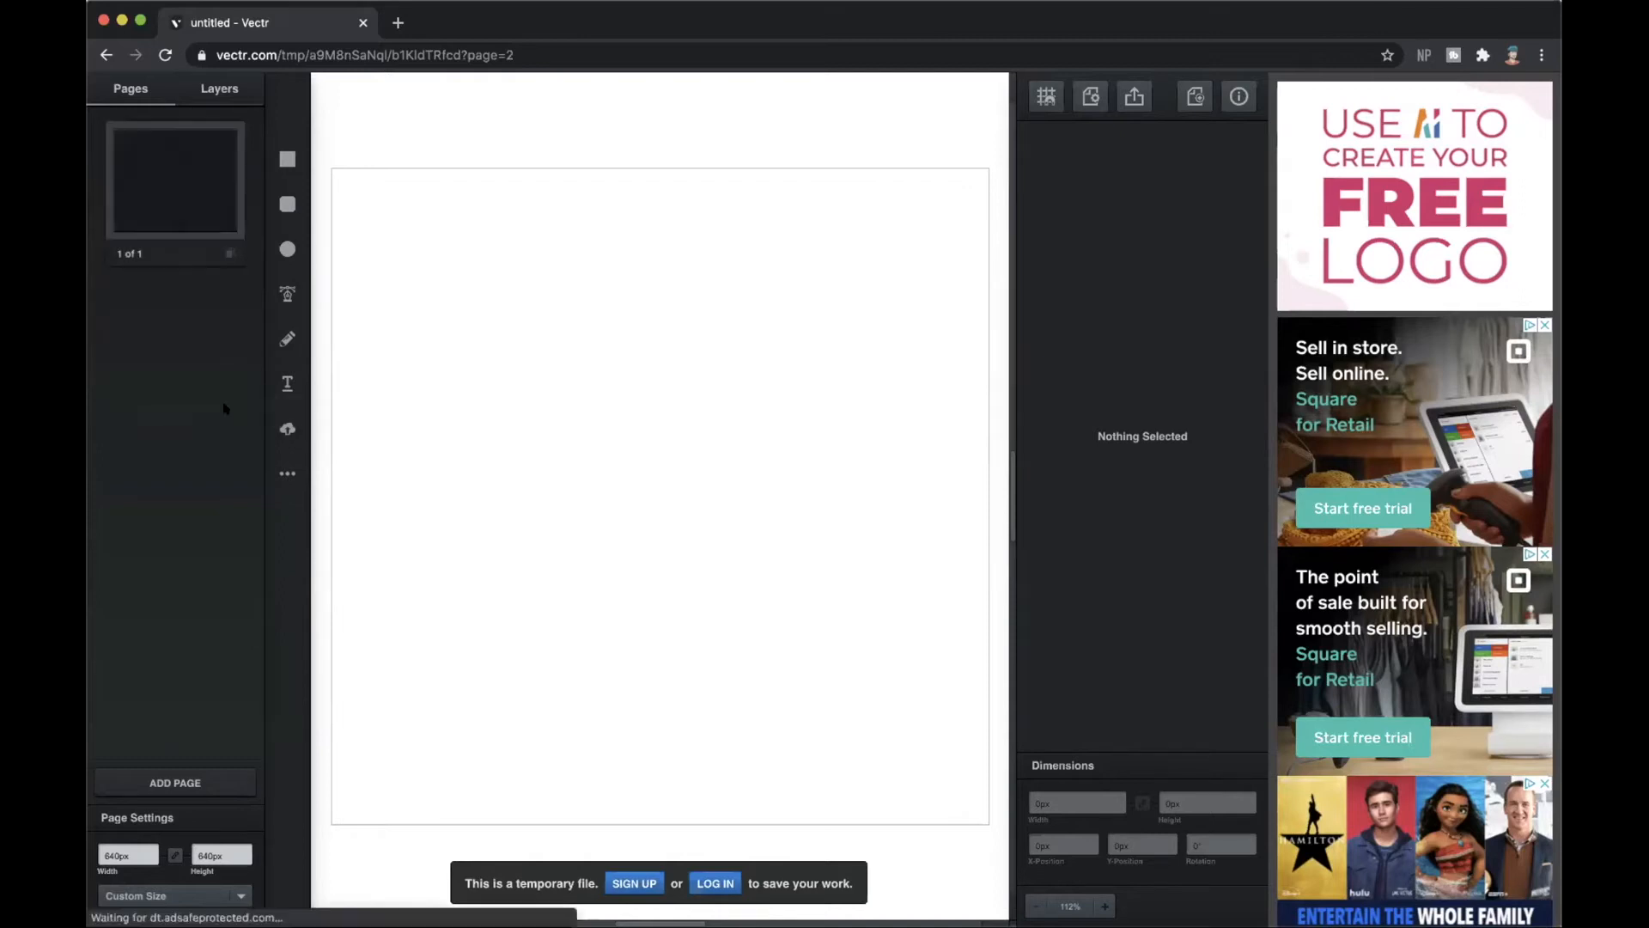
Show the layers and draw a rectangle about 172 × 164 px in the upper middle of the page
click(225, 89)
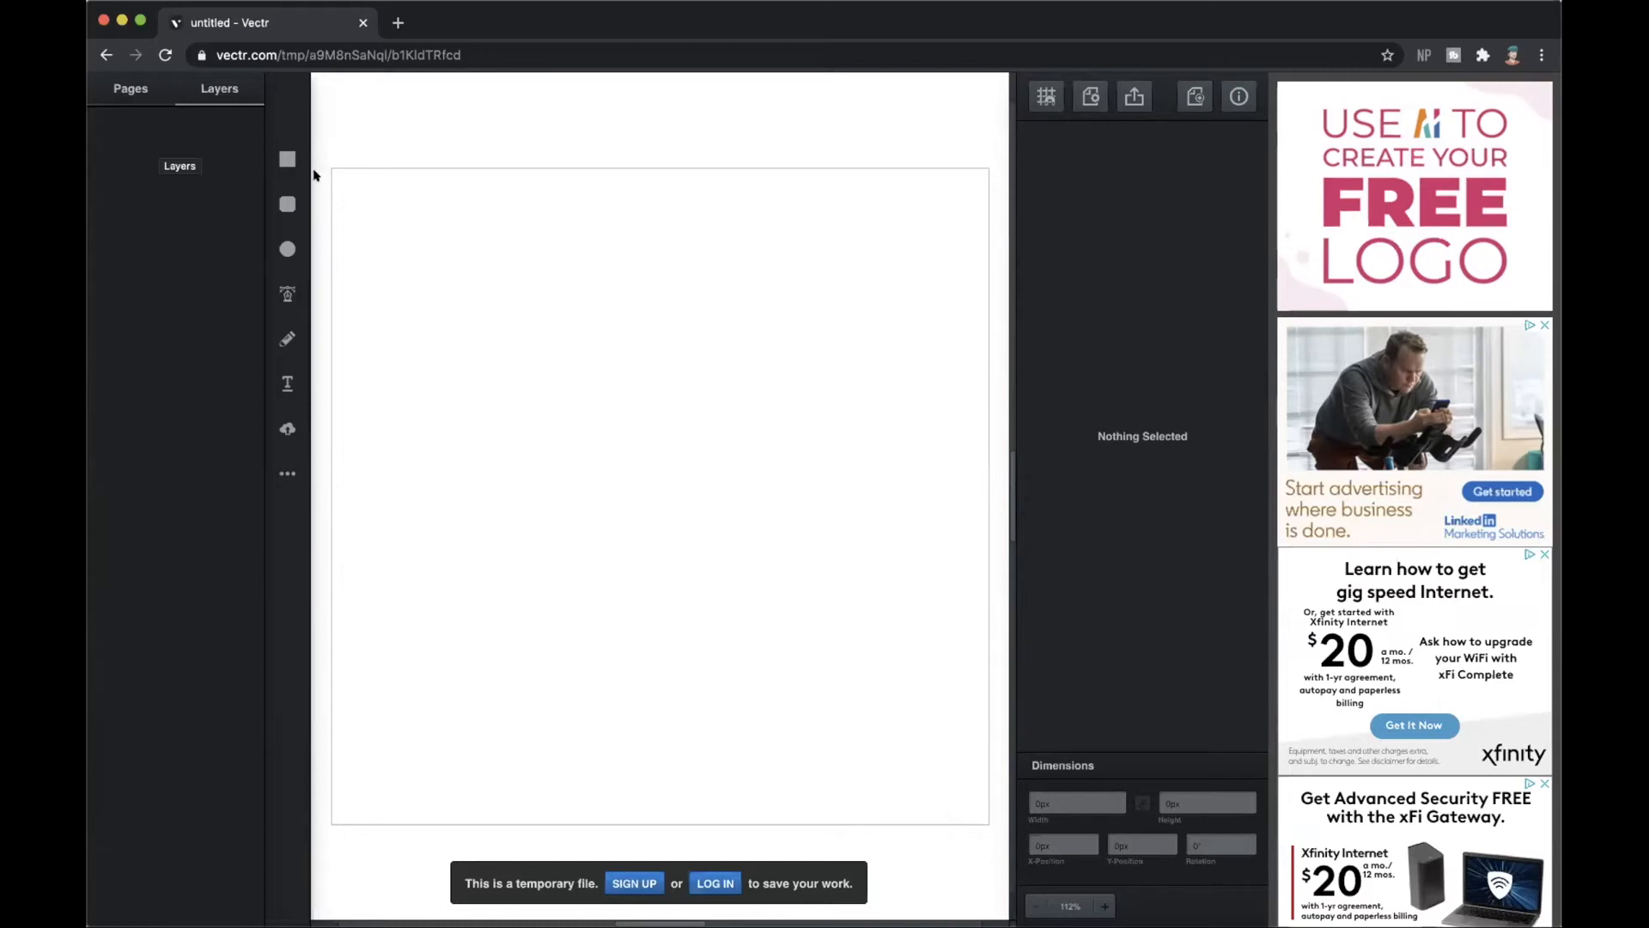
click(287, 203)
click(287, 160)
drag(530, 272, 708, 441)
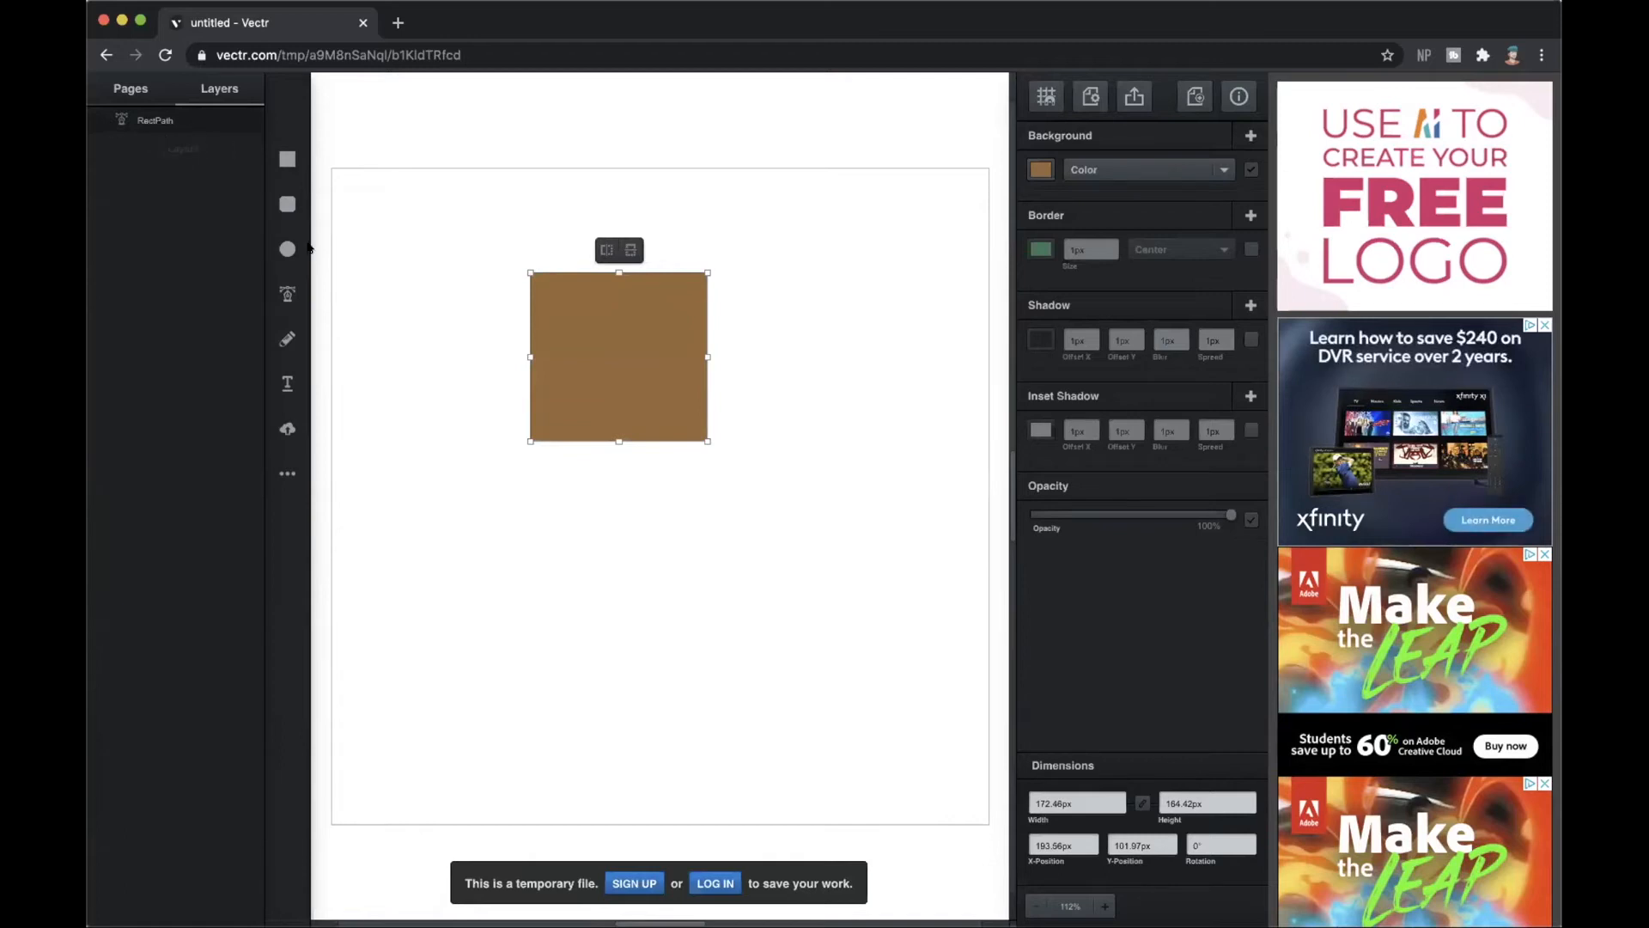
Draw a rounded square about 104 × 104 px beside the brown rectangle, and try selecting each of the two shapes
click(279, 201)
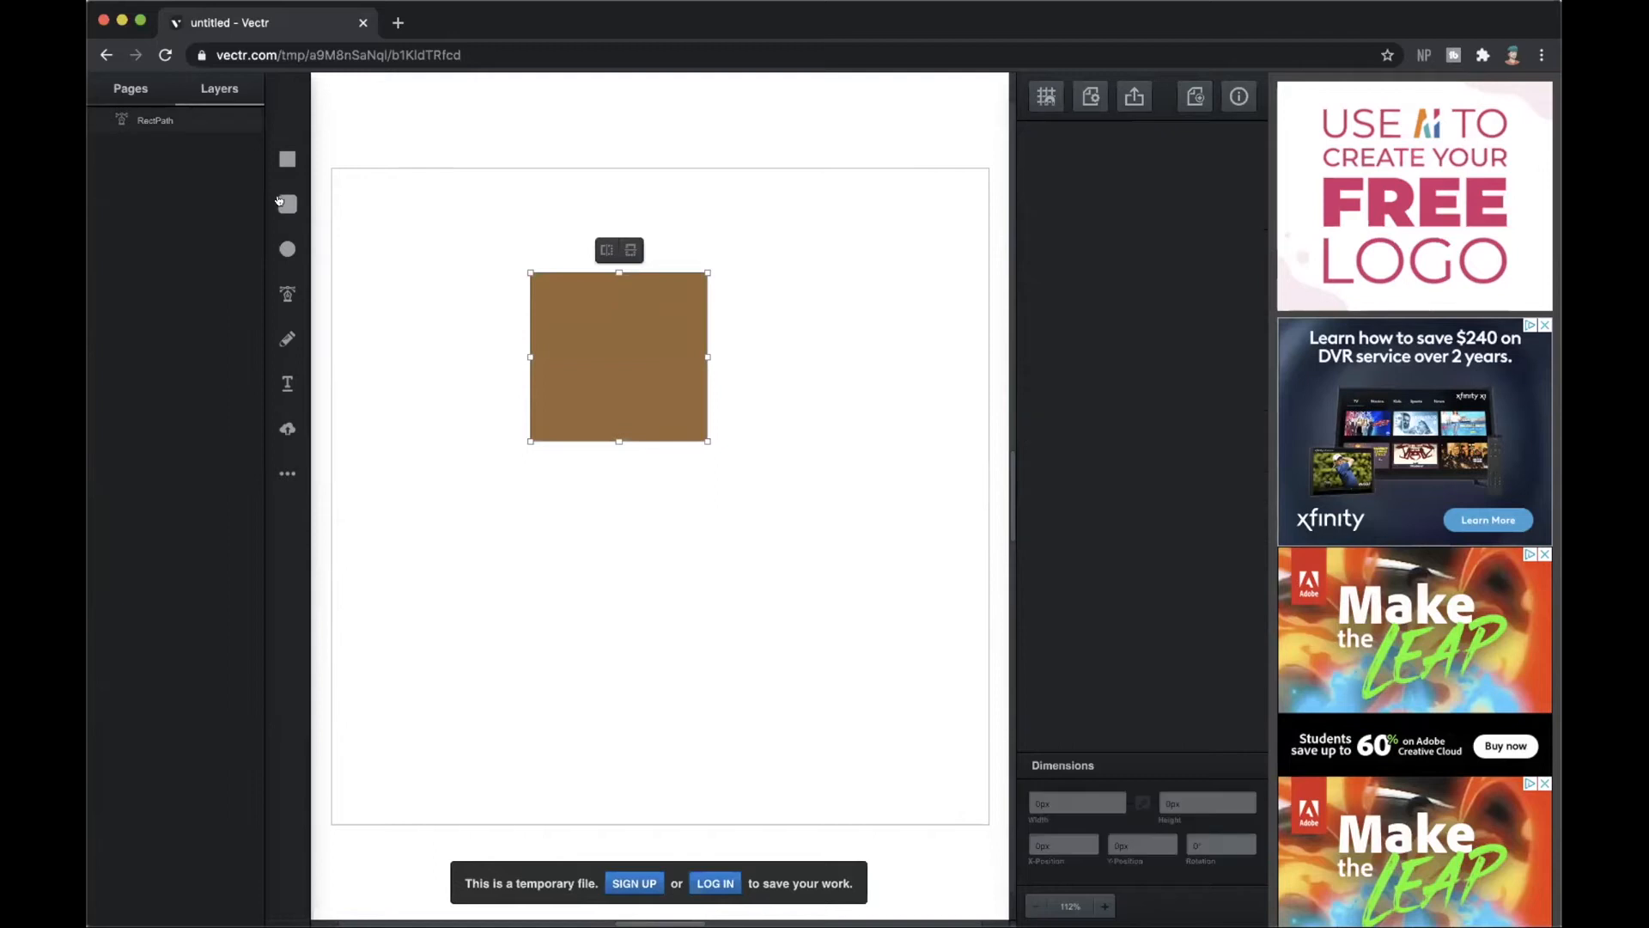
drag(823, 306, 773, 370)
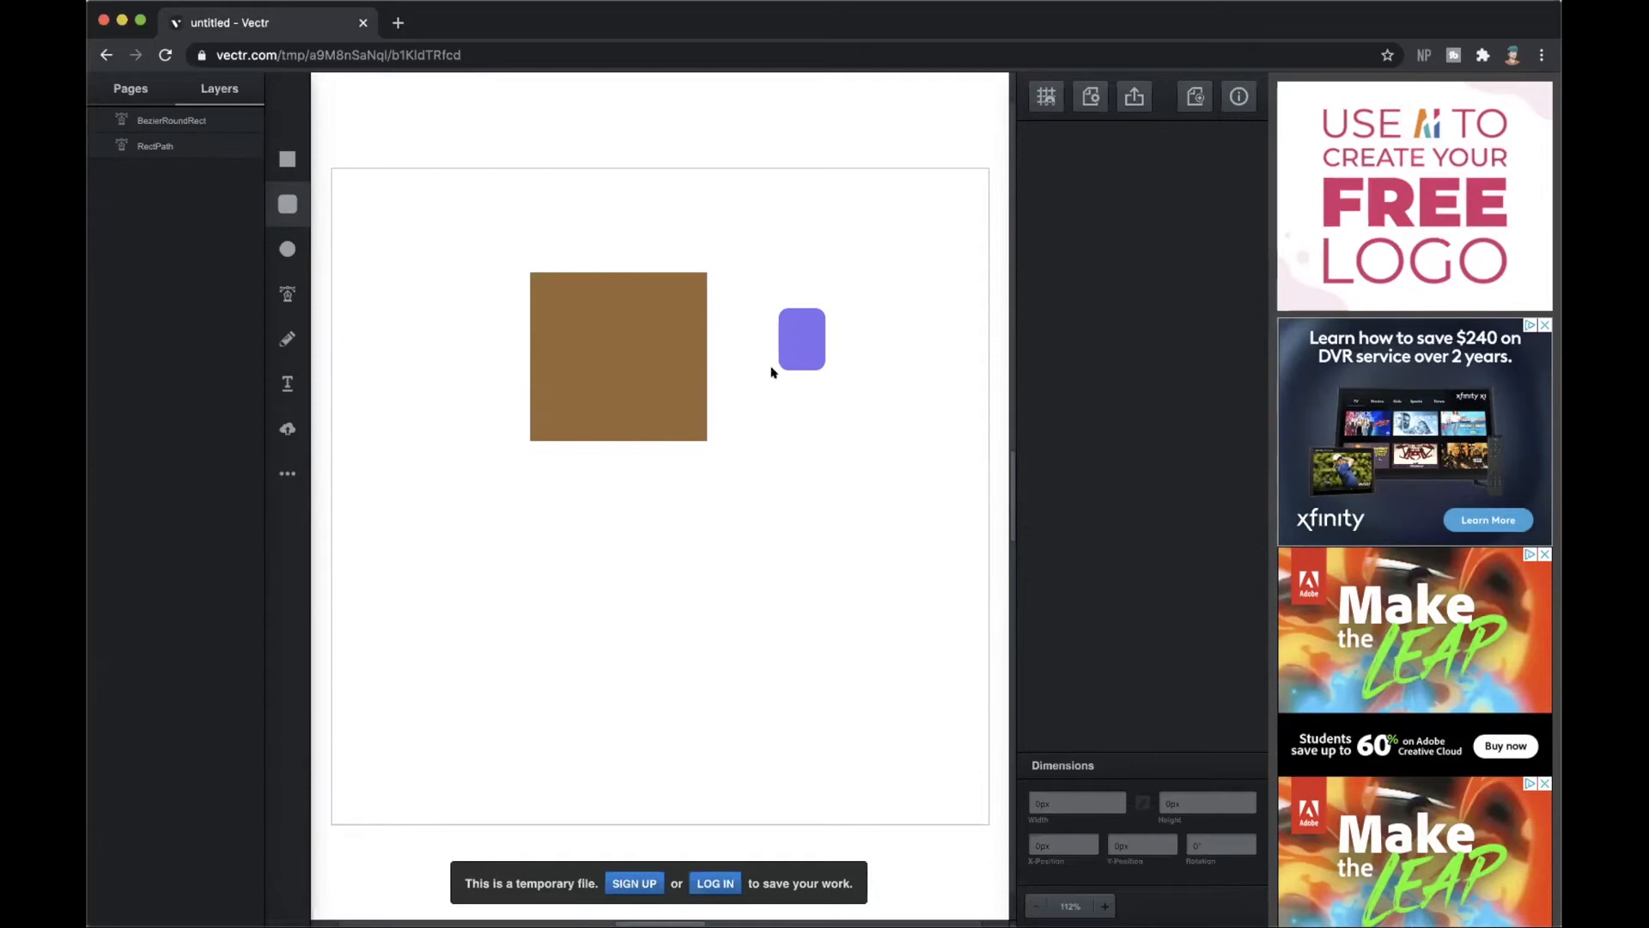
mouse_move(771, 369)
mouse_down()
mouse_move(764, 334)
mouse_move(790, 306)
mouse_move(679, 375)
mouse_move(598, 395)
mouse_move(662, 361)
mouse_move(507, 346)
mouse_move(780, 254)
mouse_move(901, 269)
mouse_move(636, 118)
mouse_move(817, 357)
mouse_move(873, 398)
mouse_move(752, 416)
mouse_up()
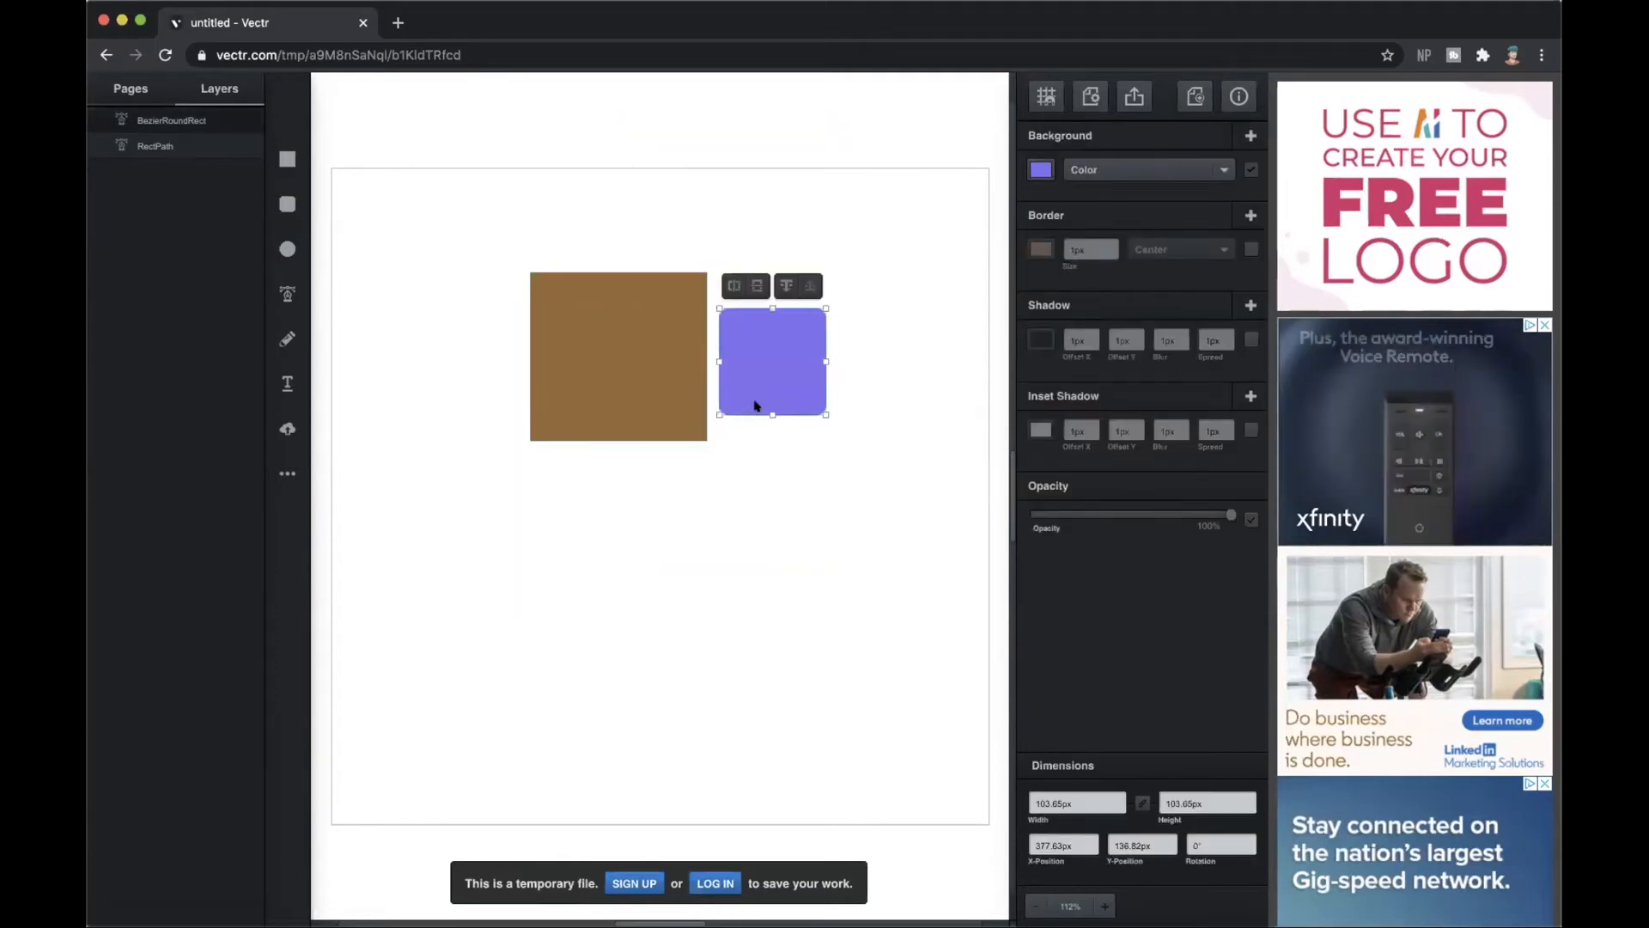
click(178, 143)
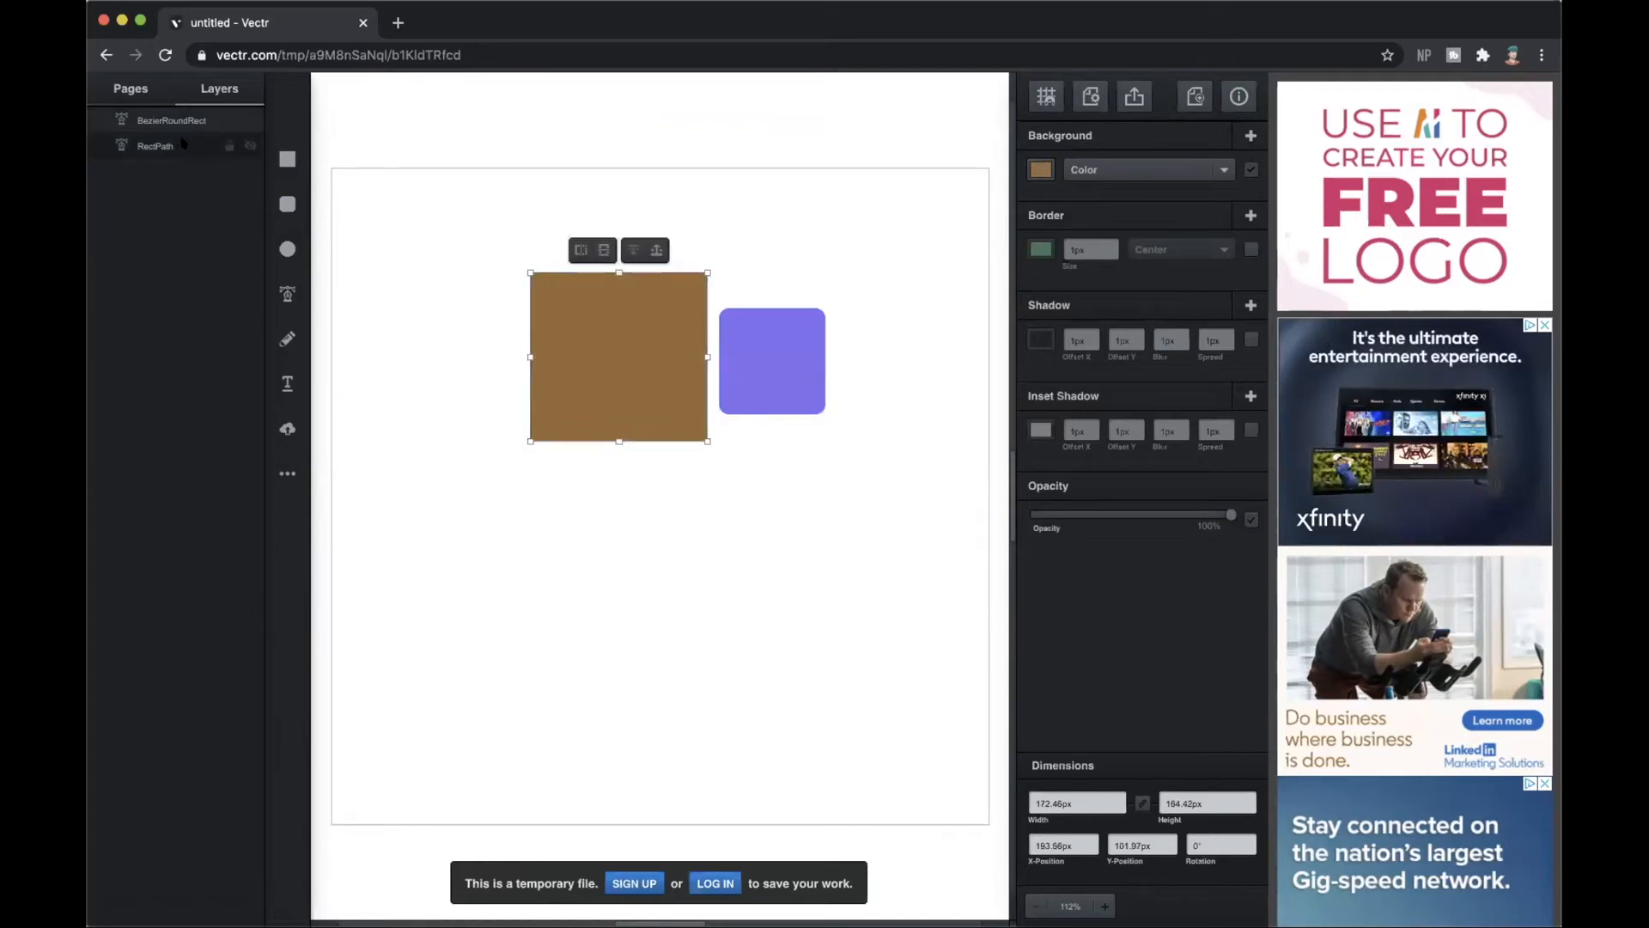
click(730, 344)
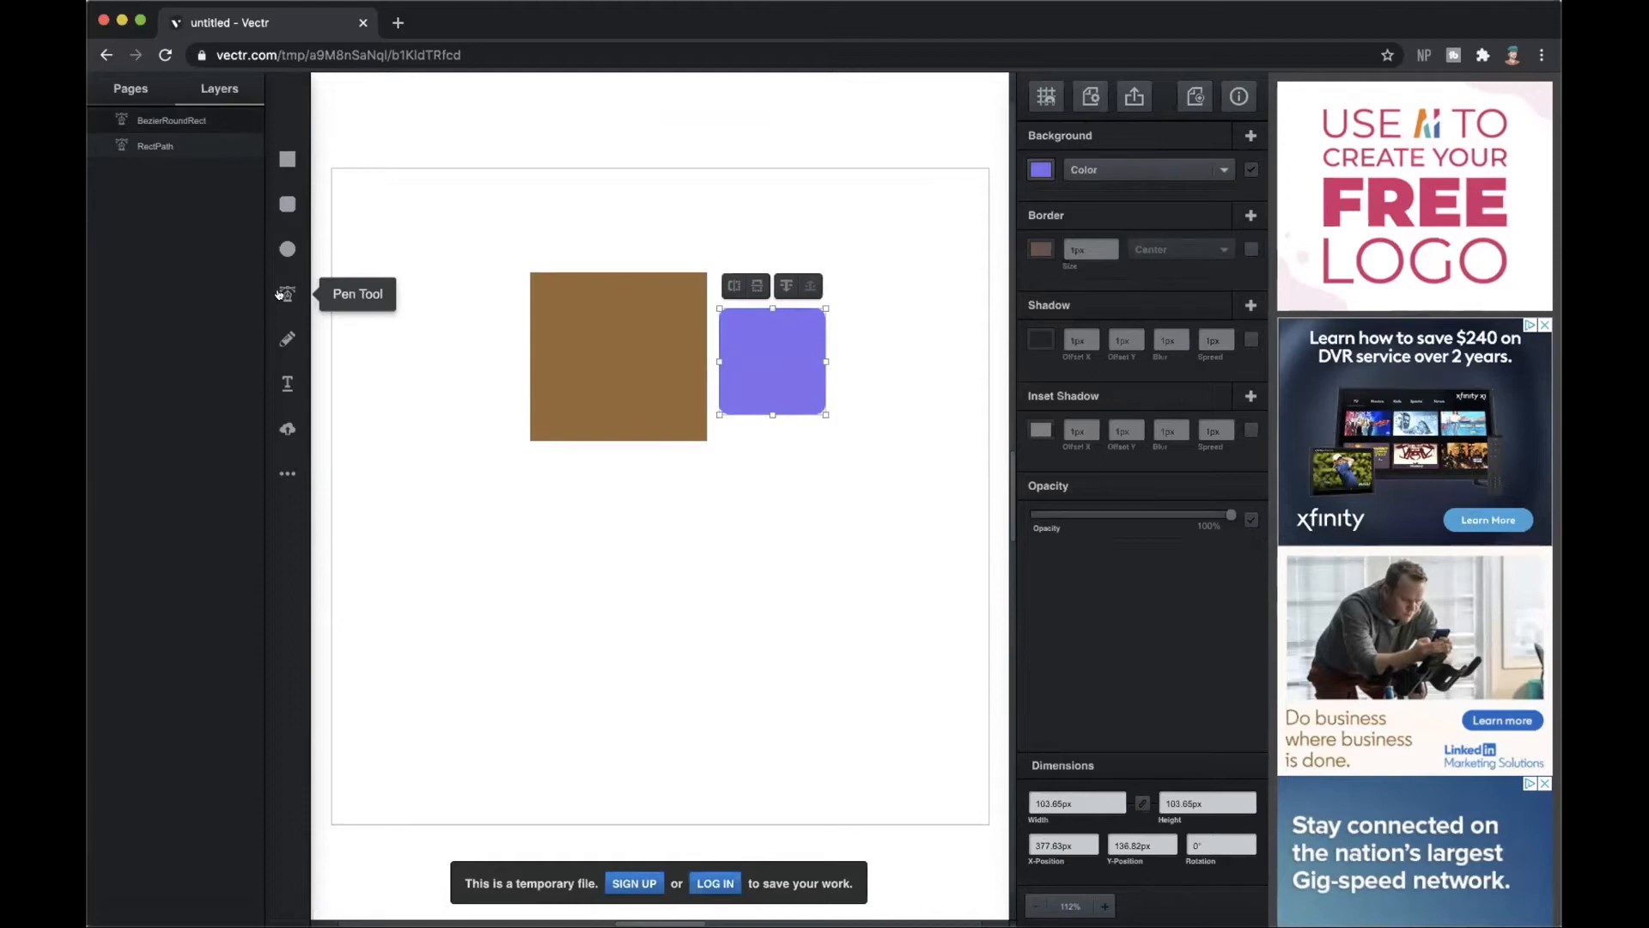
Draw a closed five-sided outline below the two shapes with the Pen tool
click(278, 296)
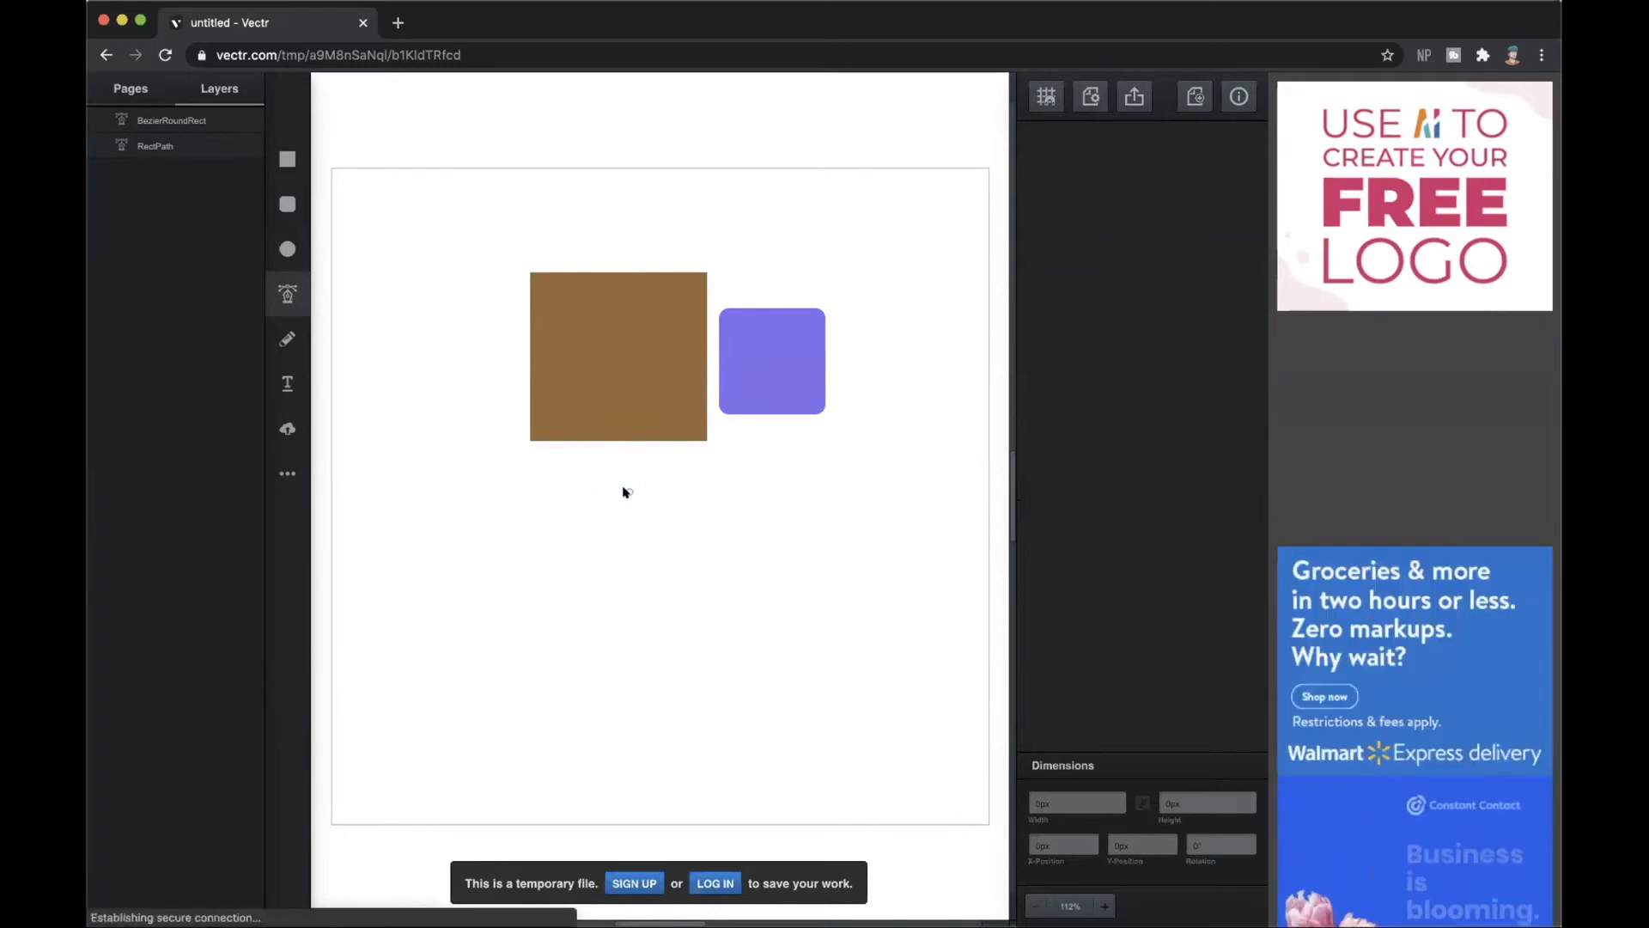
click(626, 491)
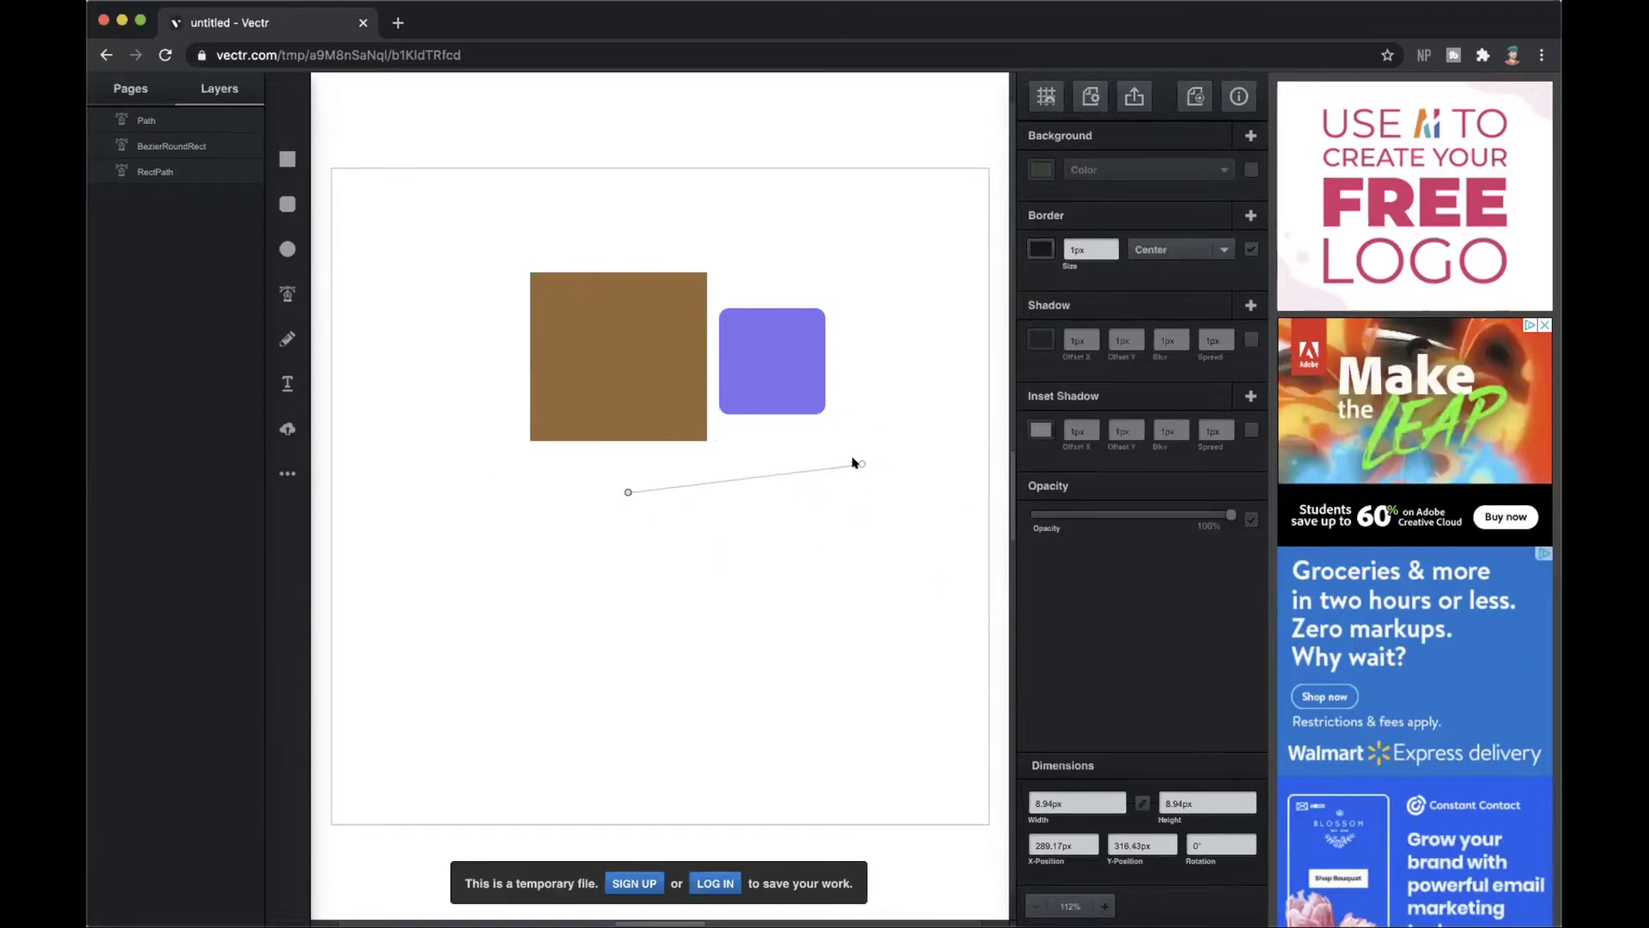
click(815, 491)
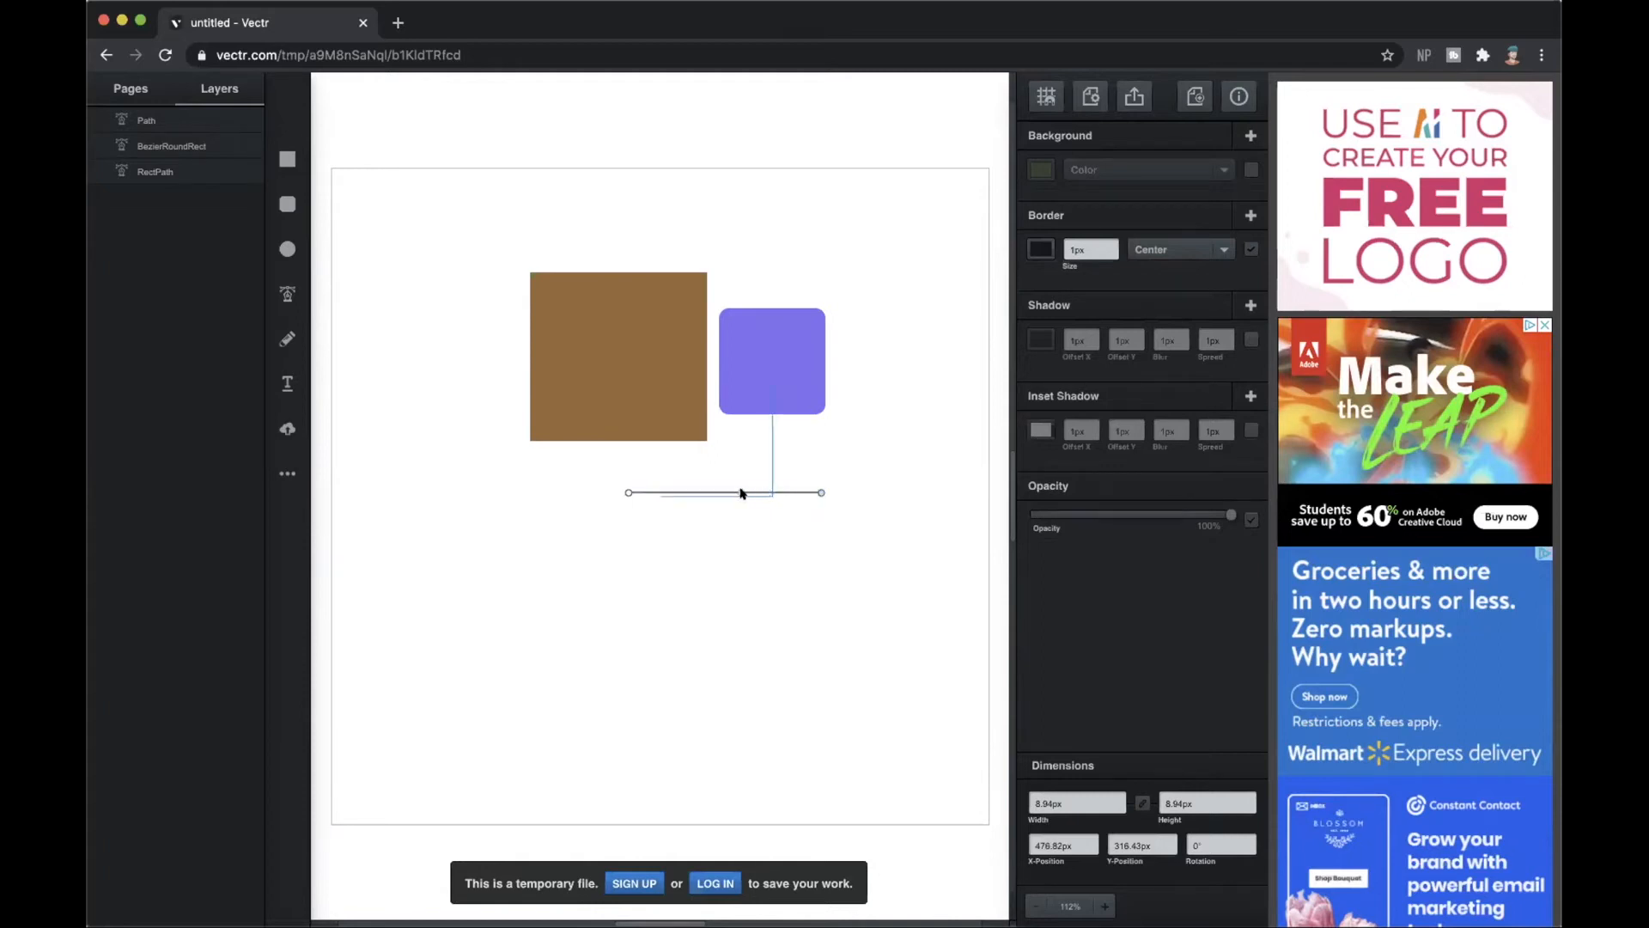
click(818, 492)
click(839, 612)
click(685, 650)
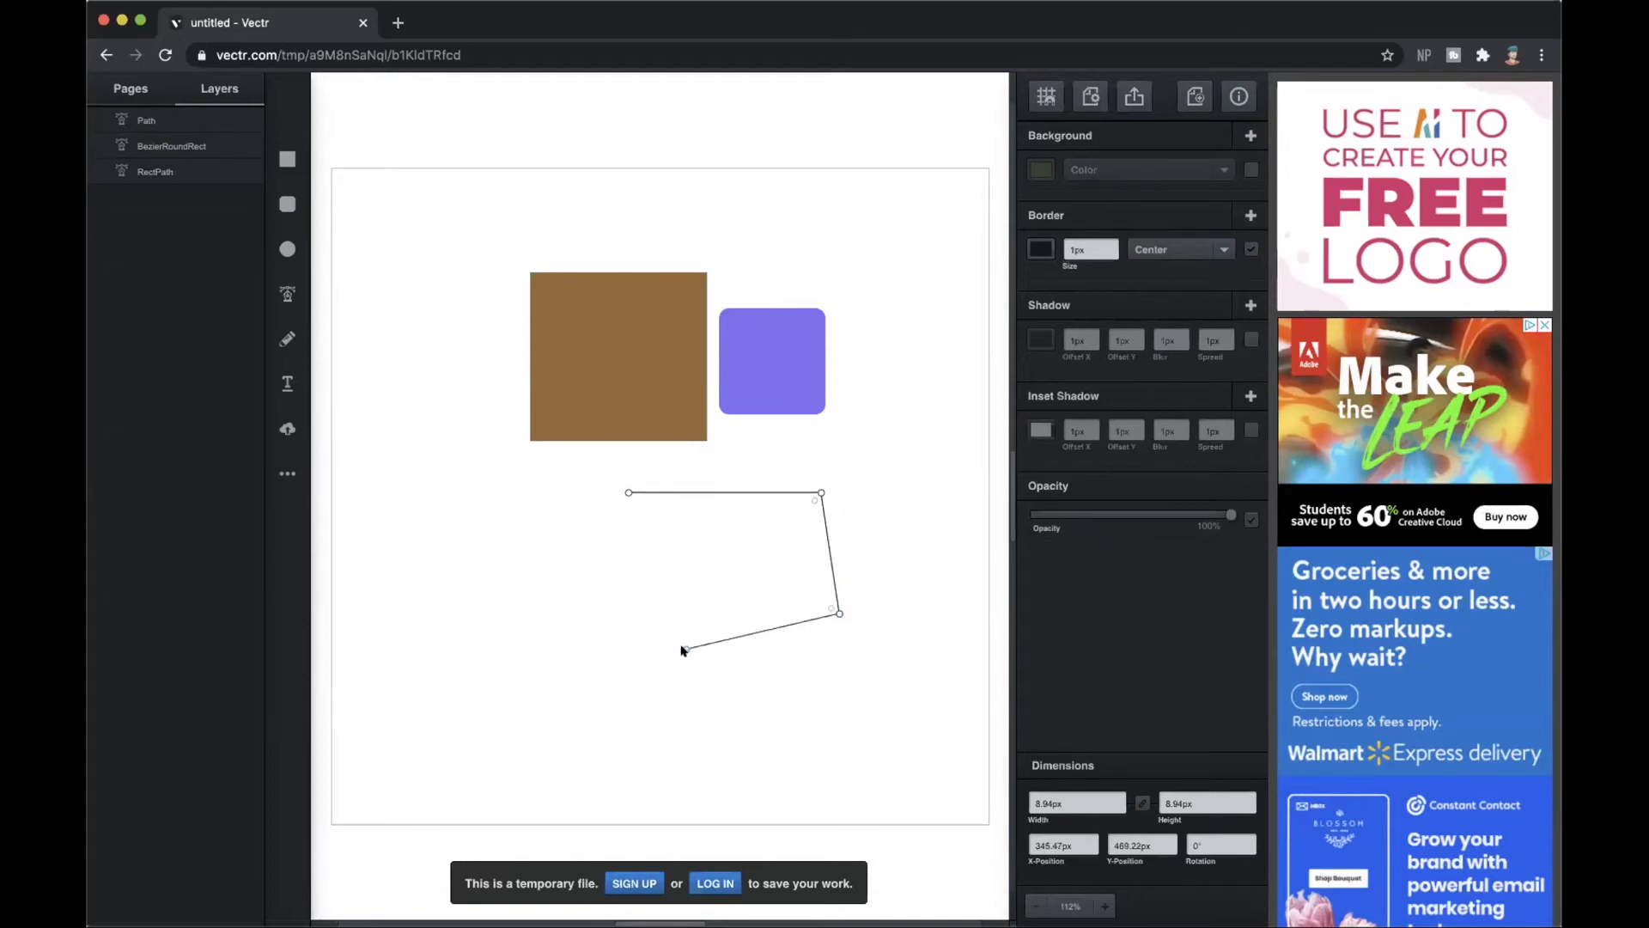
click(582, 573)
click(622, 492)
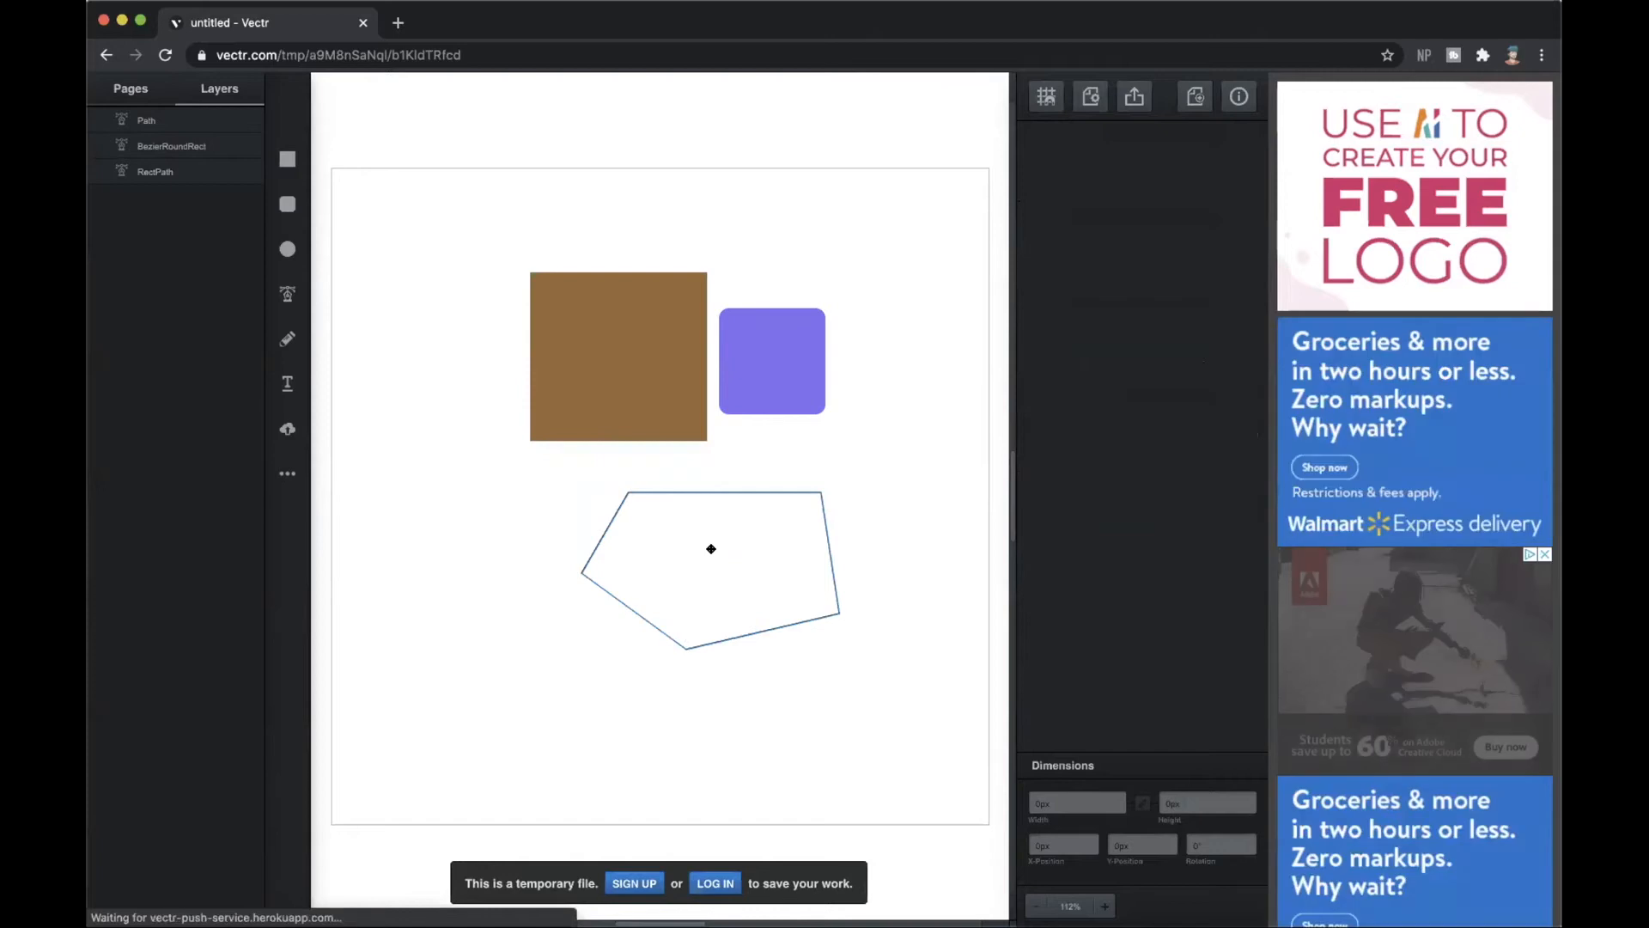
Edit the outline's points, turning its upper-left corner into a smooth curve and moving that point up and to the left
click(711, 548)
double_click(711, 548)
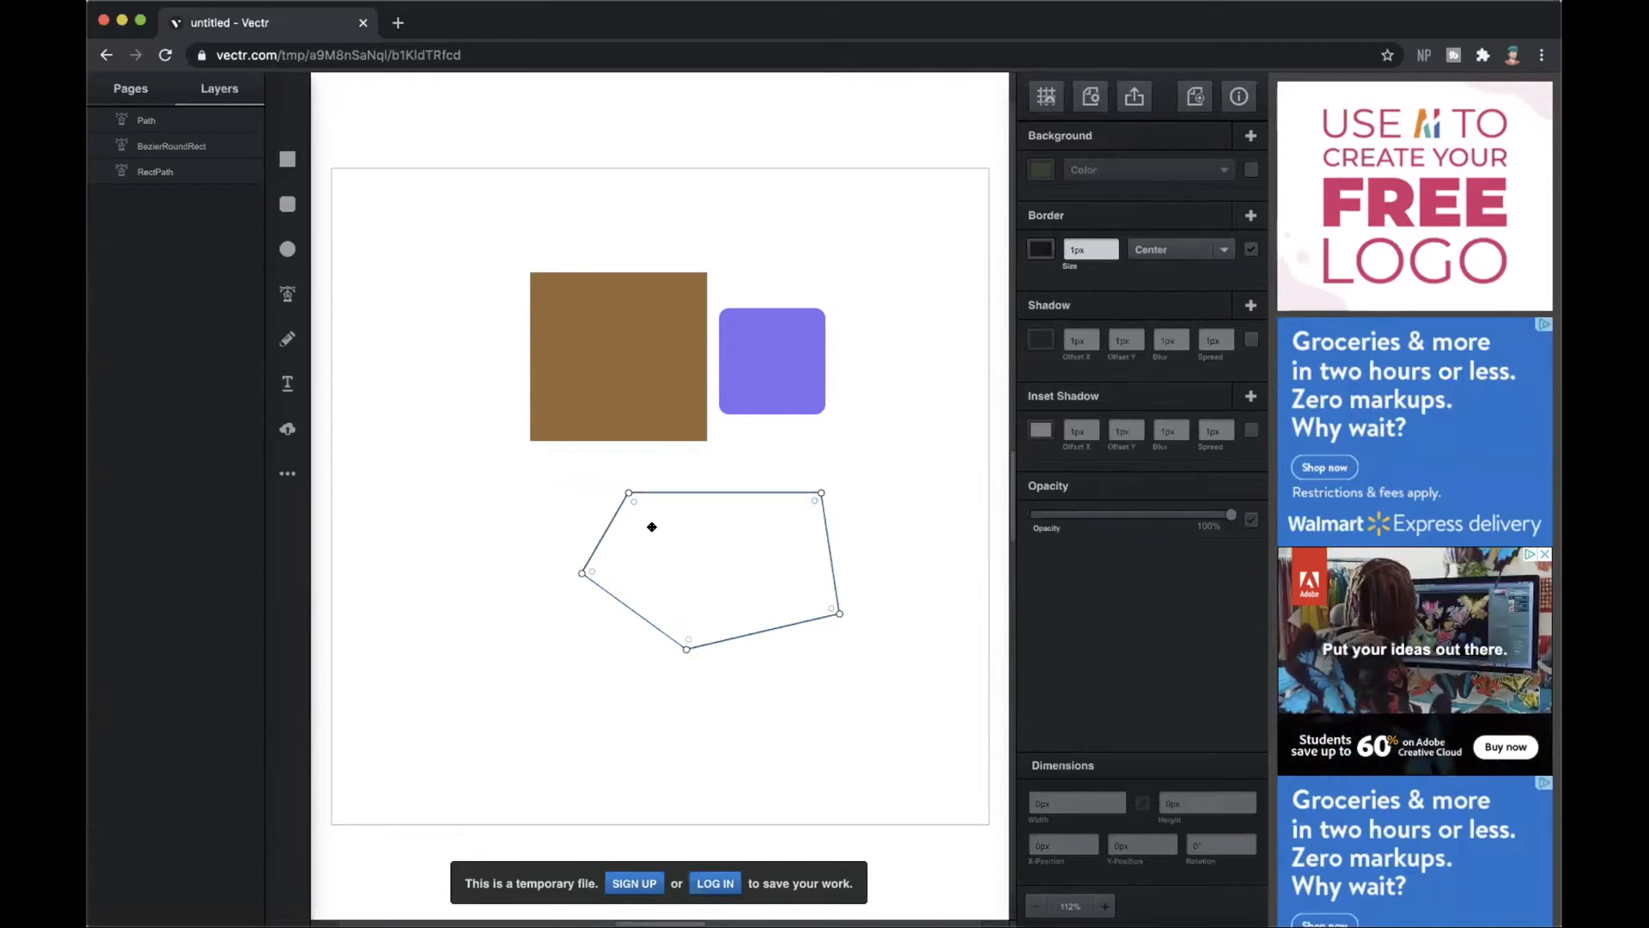
double_click(625, 492)
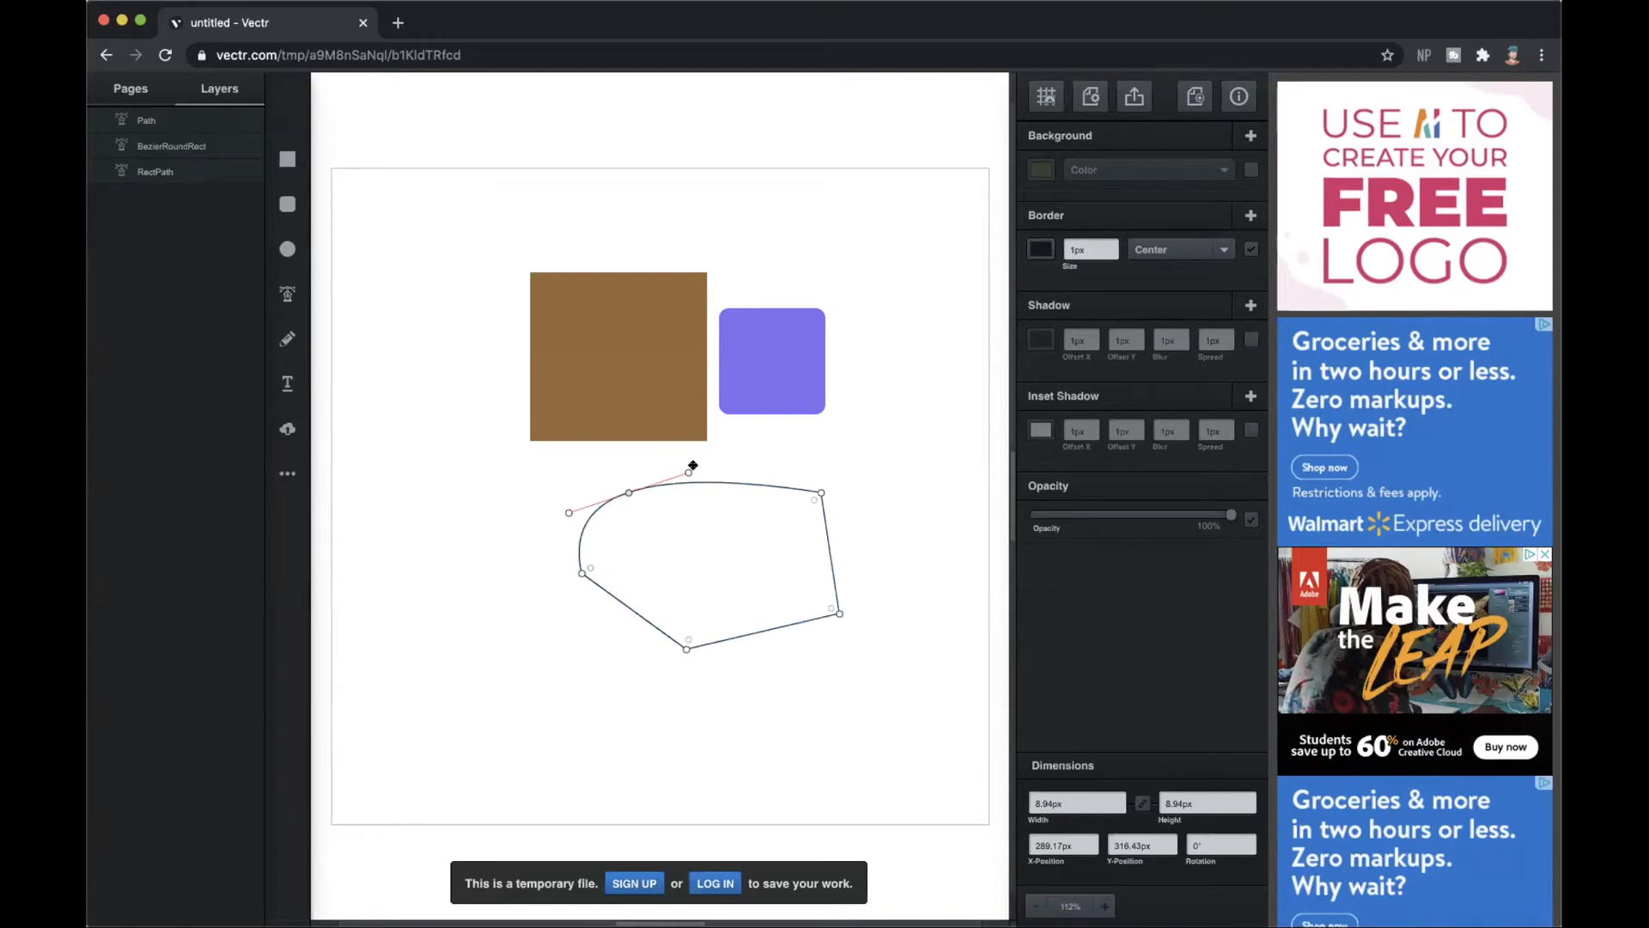
drag(685, 468, 609, 480)
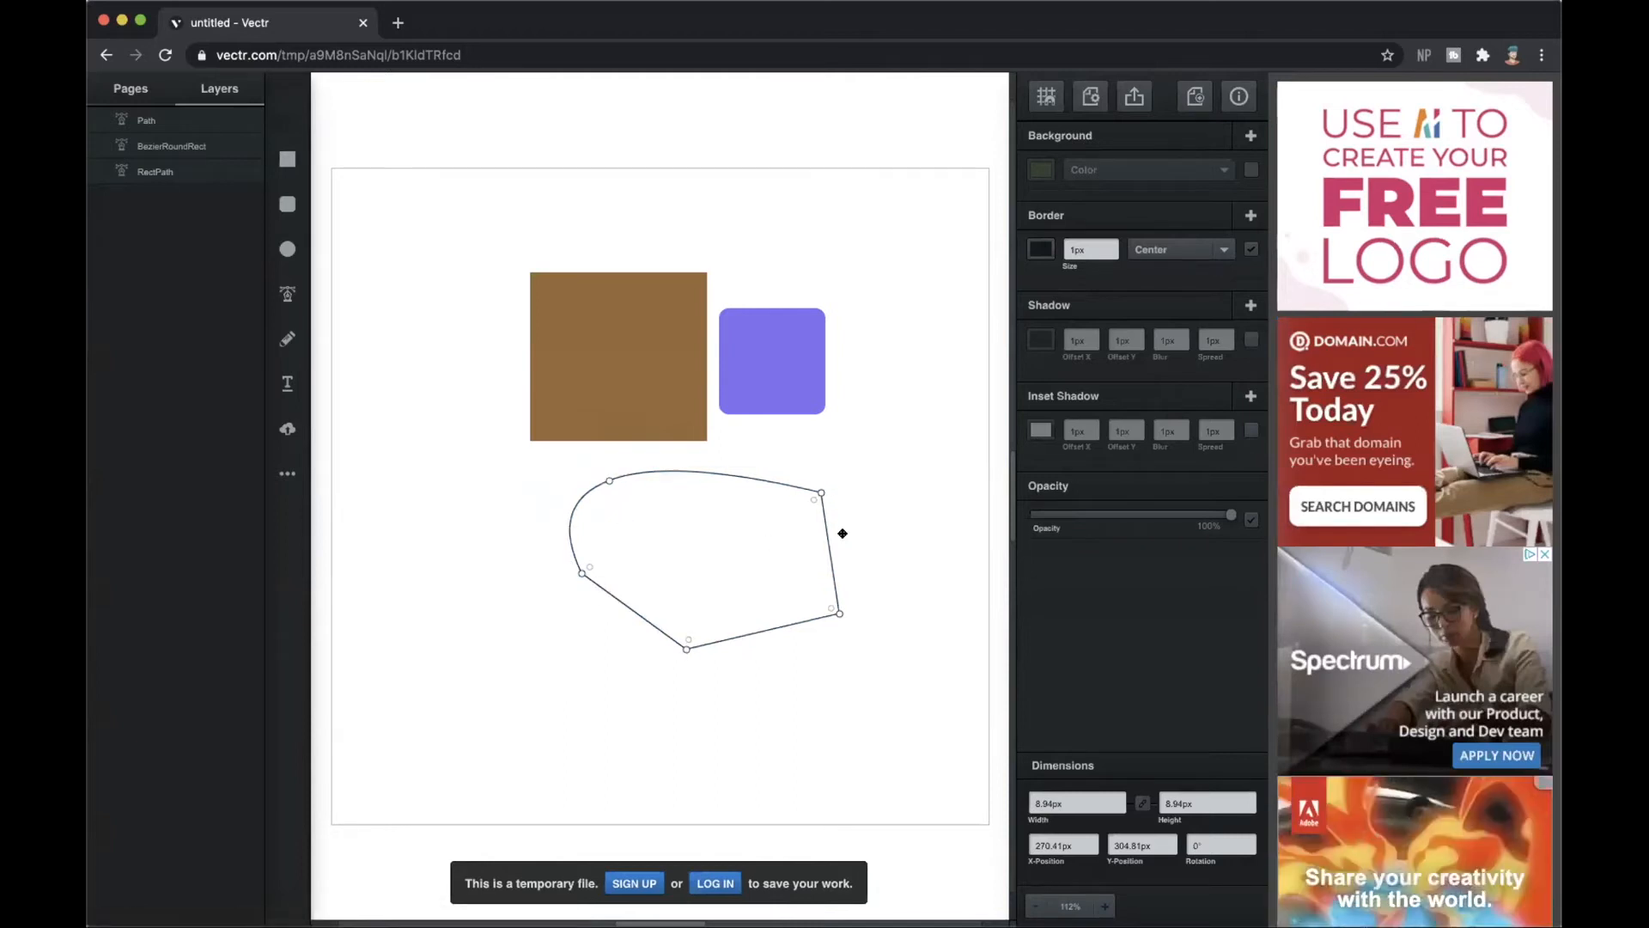
Remove the pen-drawn outline and draw a freehand scribble about 295 × 124 px below the rectangles with the Pencil tool
click(284, 339)
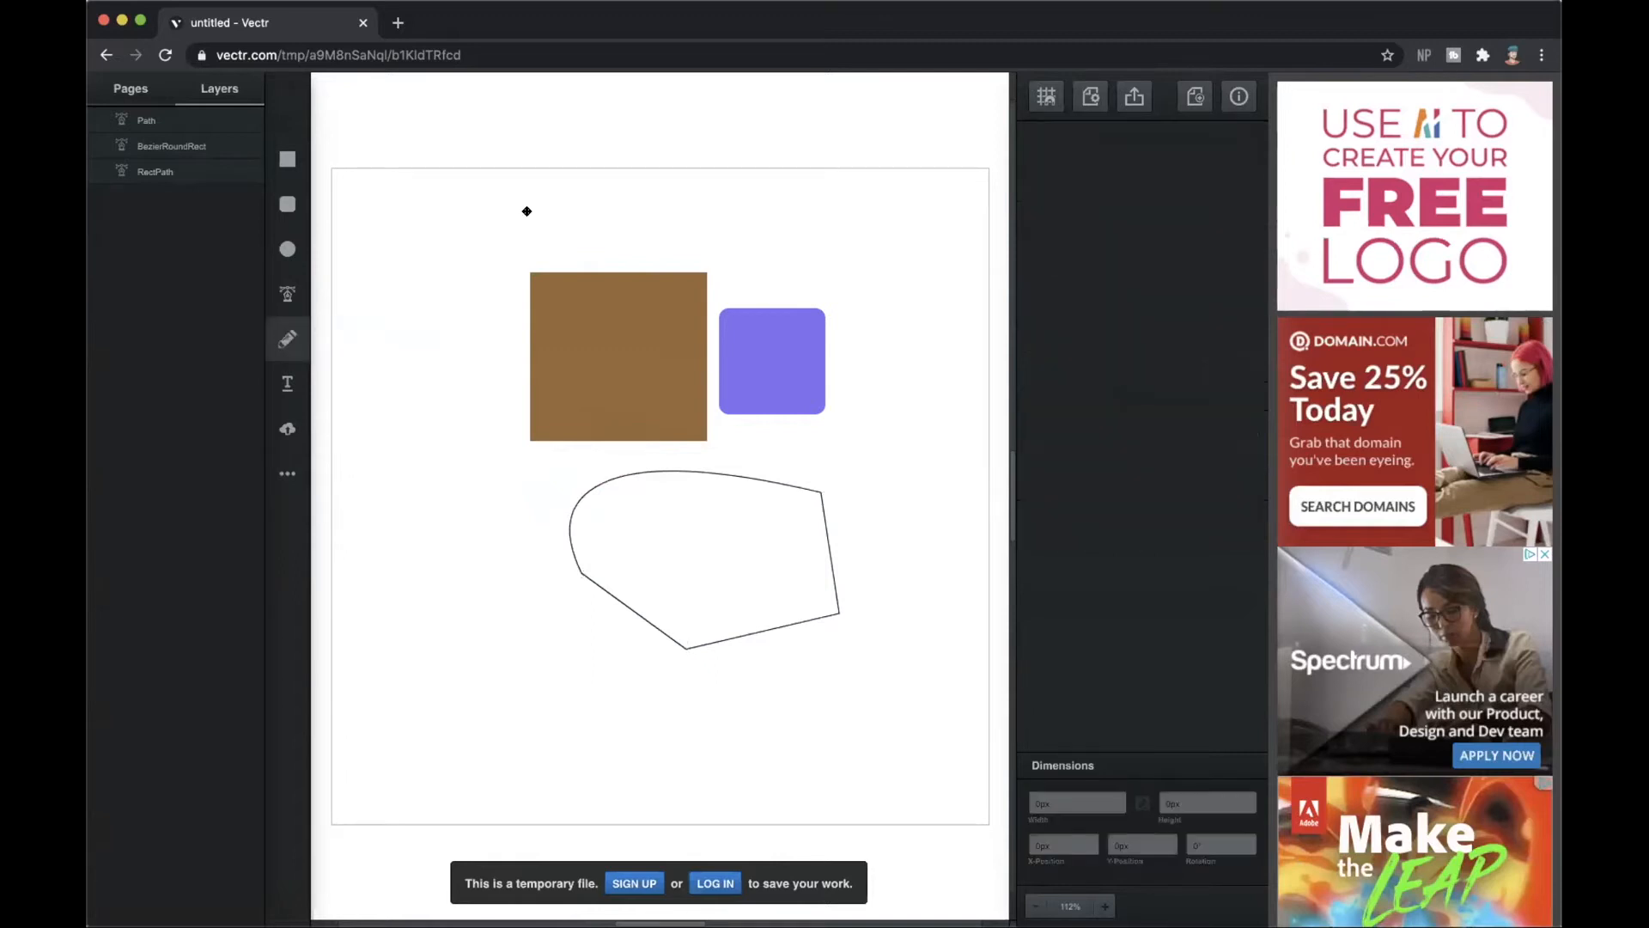
click(302, 338)
drag(488, 211, 552, 219)
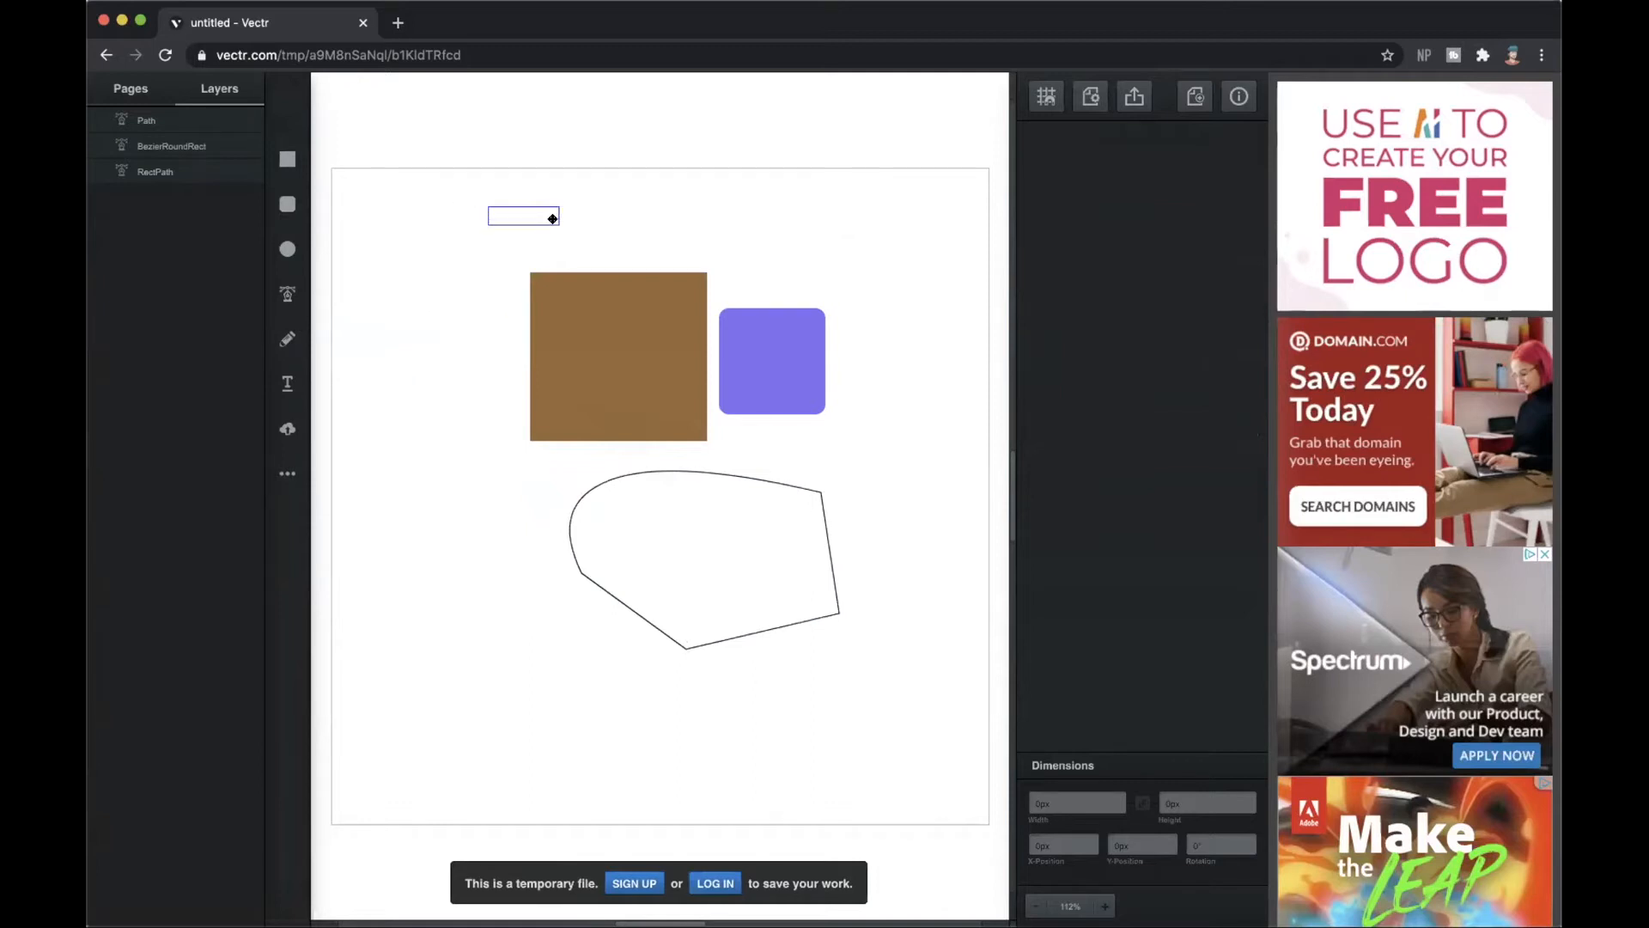
click(292, 338)
mouse_move(461, 482)
mouse_down()
mouse_move(513, 488)
mouse_move(503, 529)
mouse_move(620, 488)
mouse_move(653, 537)
mouse_move(718, 518)
mouse_move(734, 552)
mouse_move(574, 574)
mouse_move(507, 536)
mouse_move(472, 572)
mouse_up()
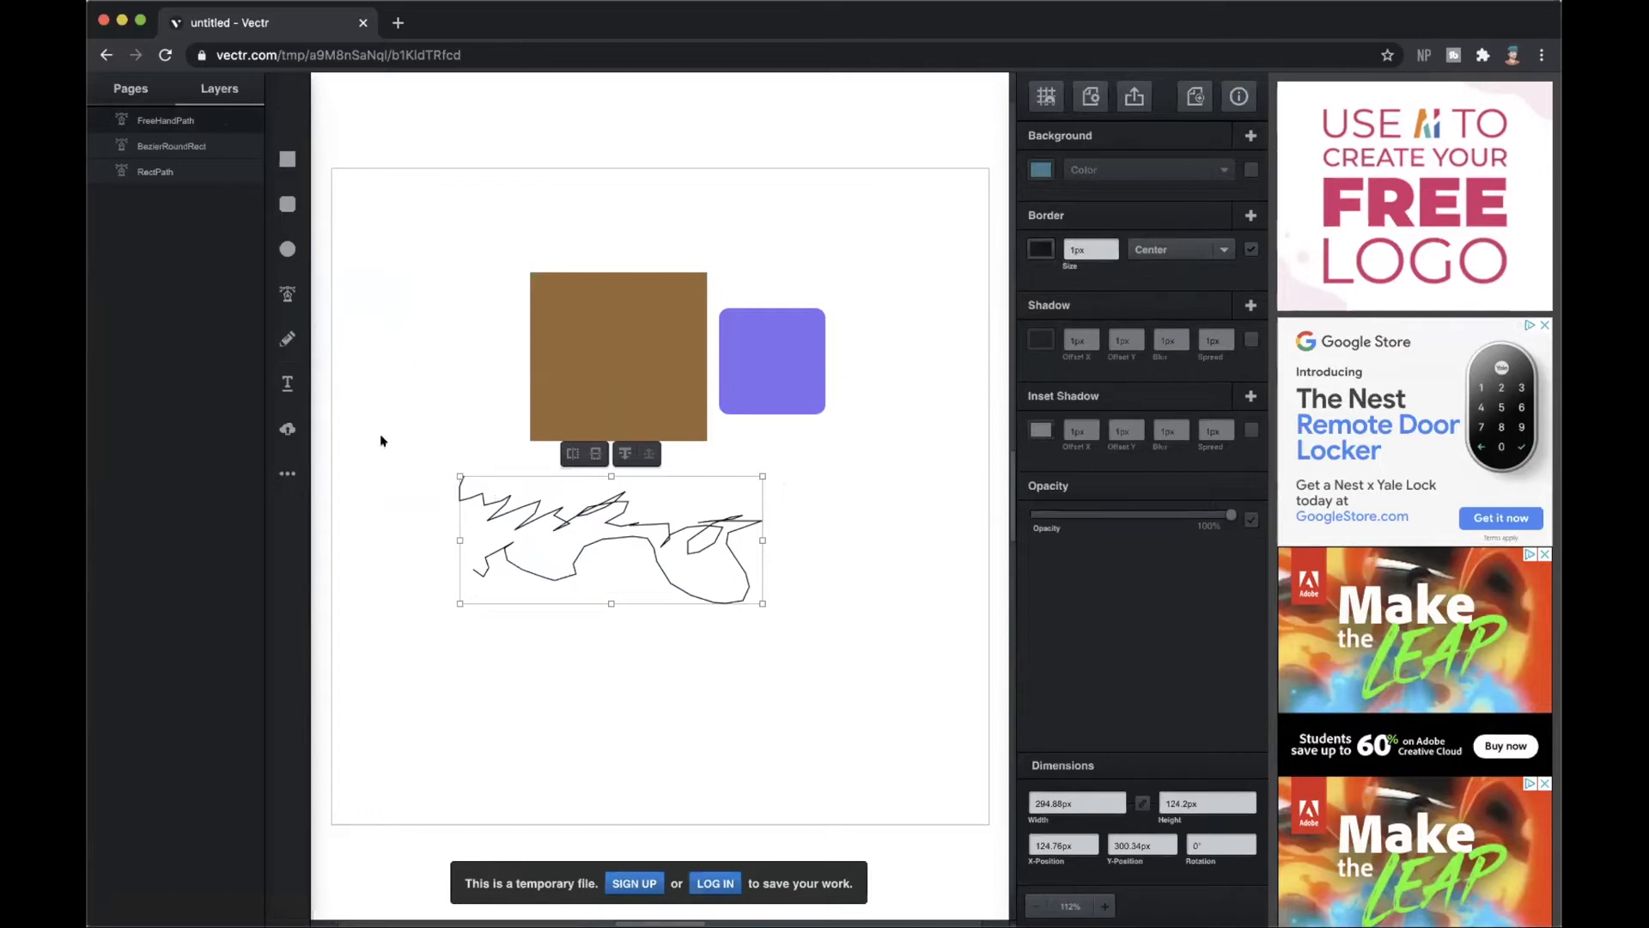
Draw a second freehand scribble about 236 × 76 px below the first, and delete both scribbles
click(278, 339)
mouse_move(660, 640)
mouse_down()
mouse_move(755, 626)
mouse_move(773, 643)
mouse_move(807, 607)
mouse_move(859, 606)
mouse_up()
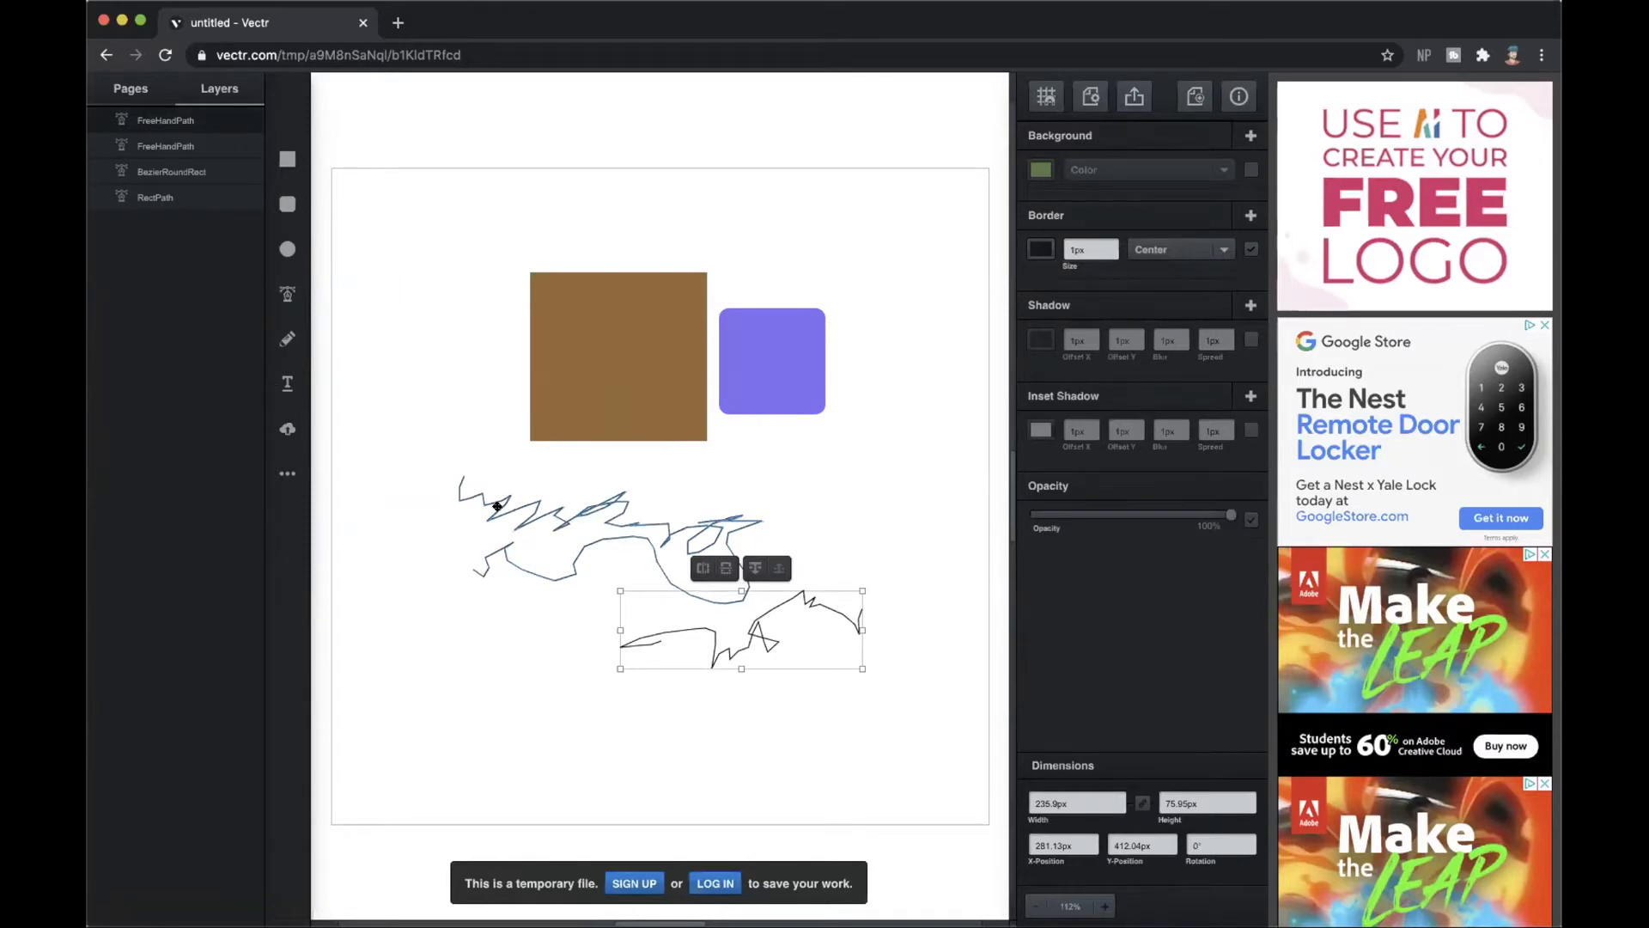
key(BackSpace)
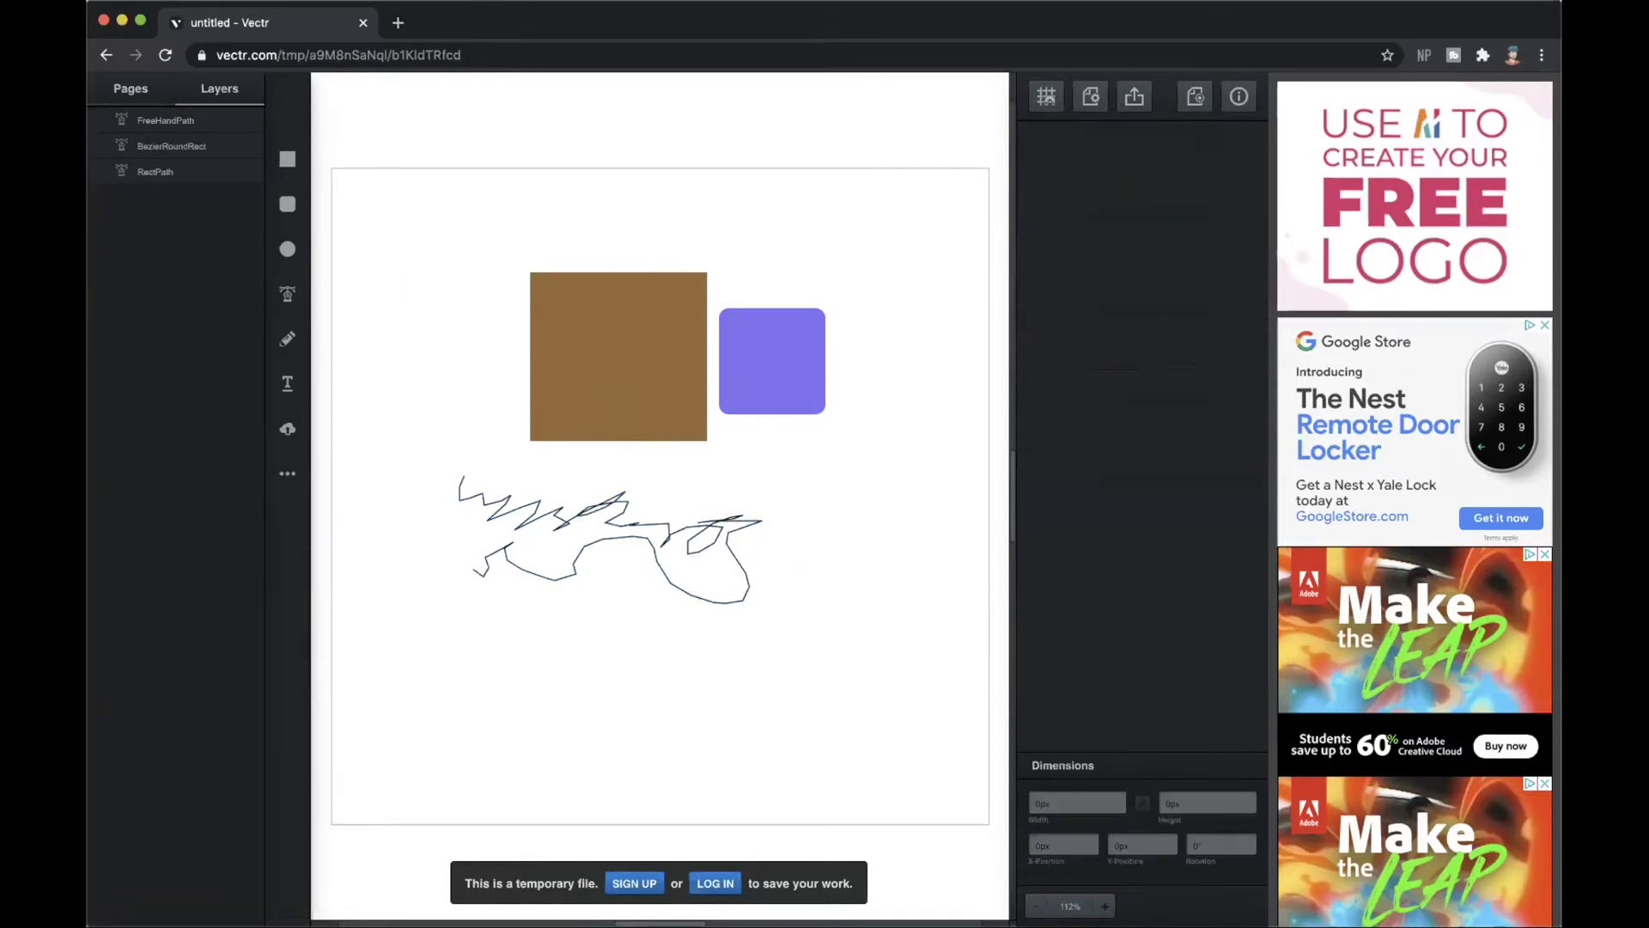
click(636, 522)
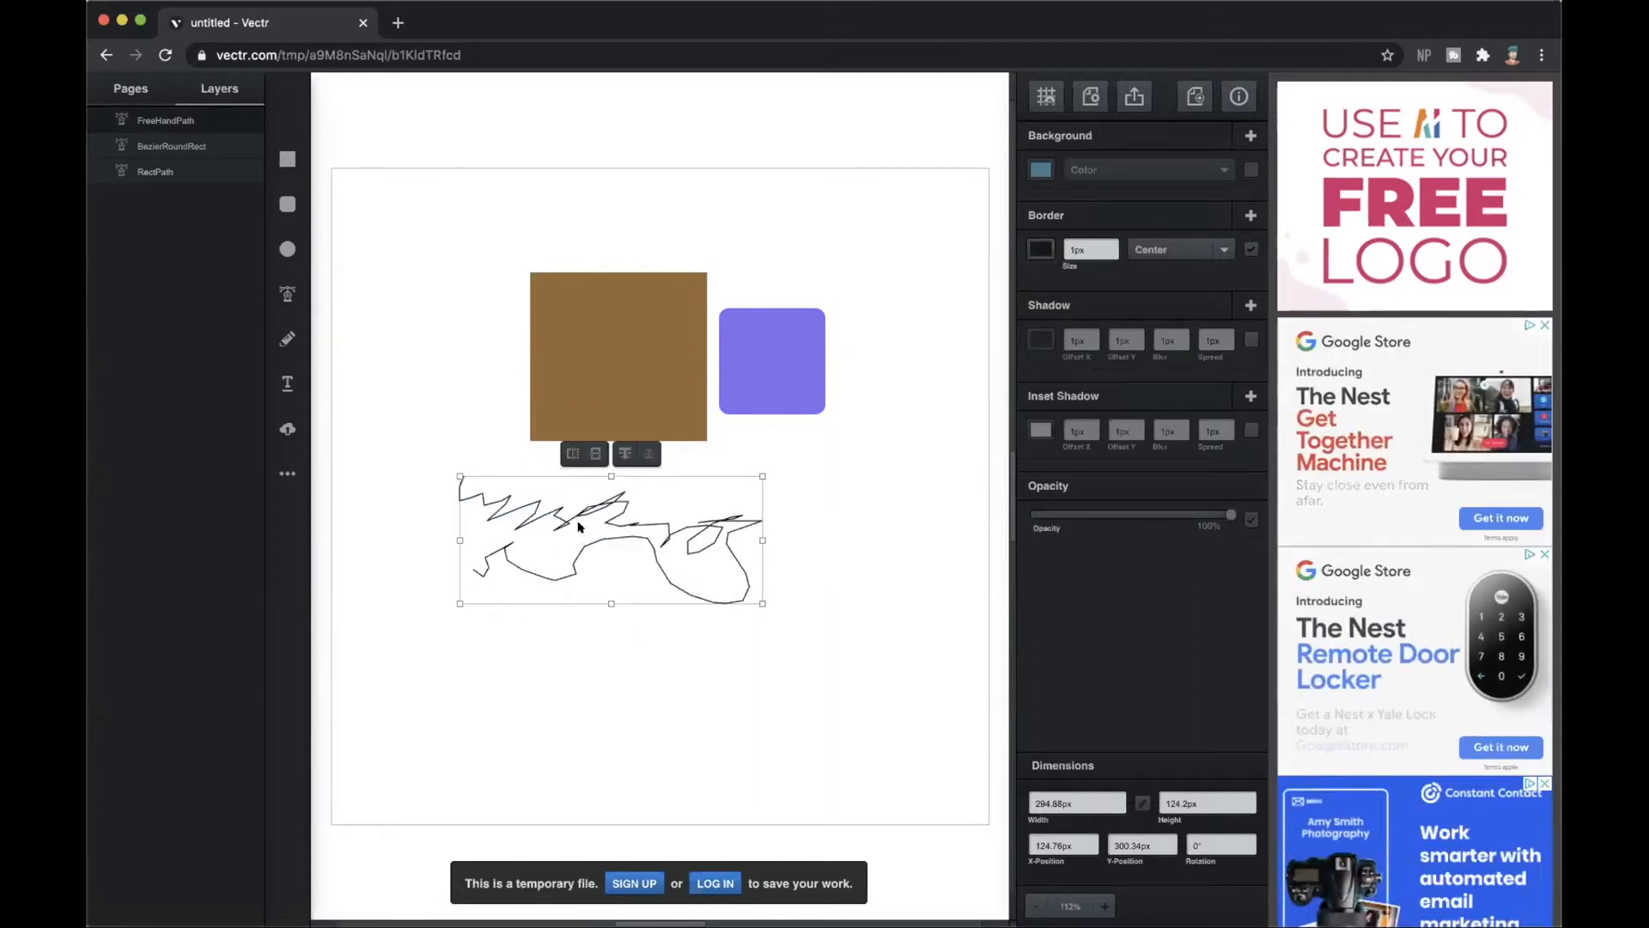
key(Delete)
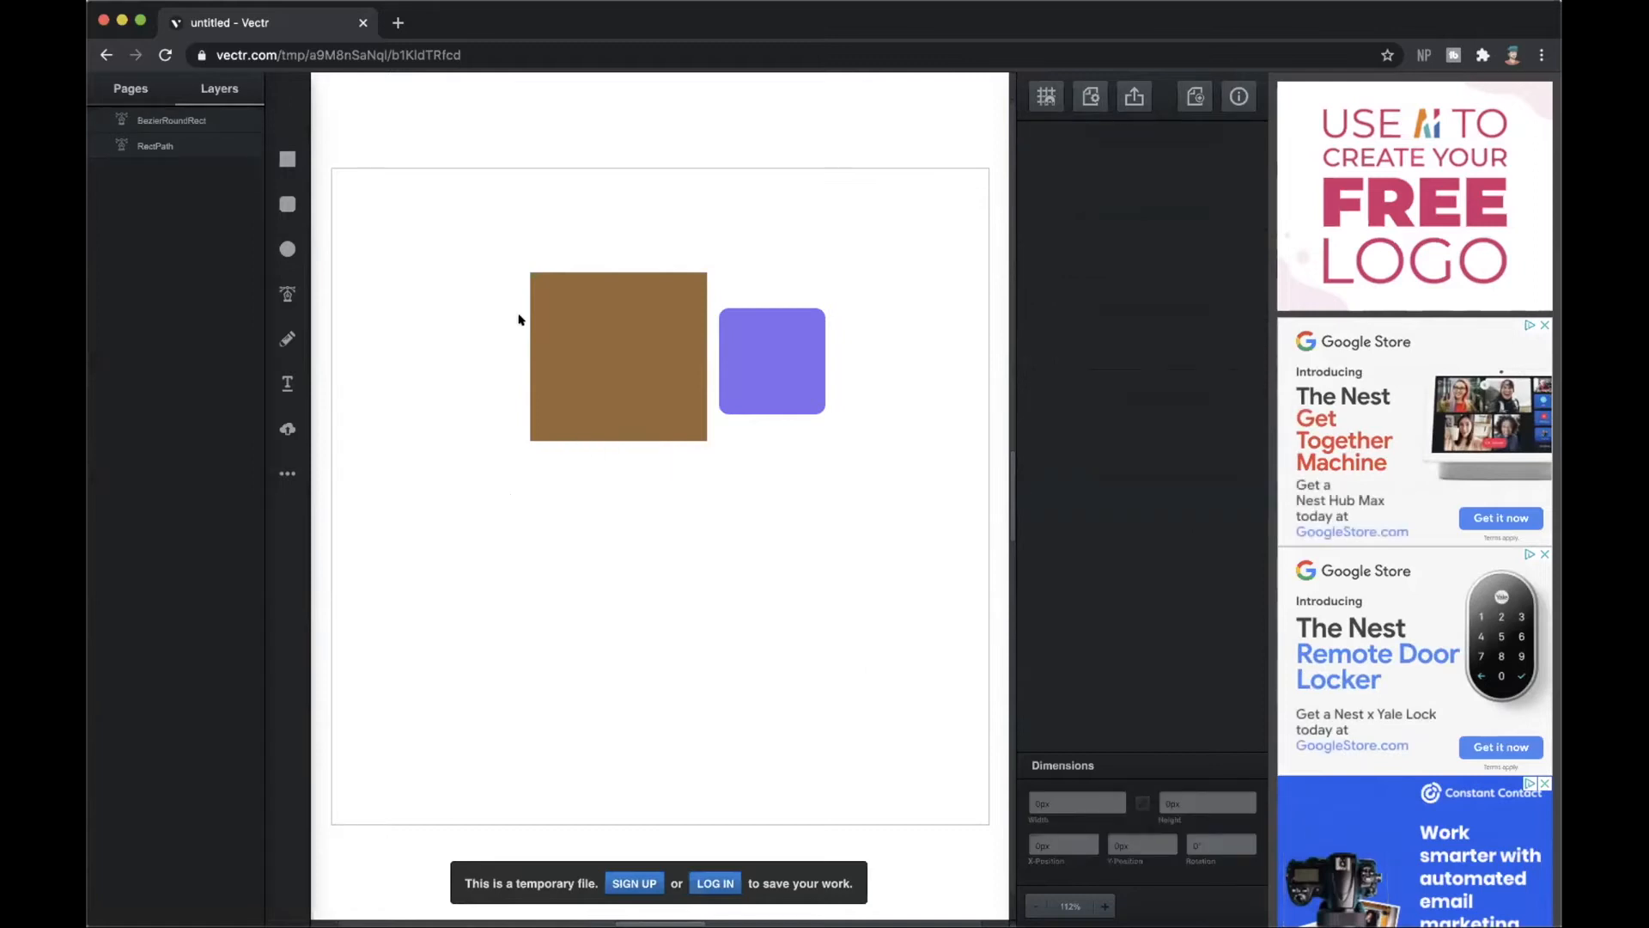
Add the text "MY AWESOME LOGO" below the two shapes with the Text tool, and remove the extra default text object
click(287, 383)
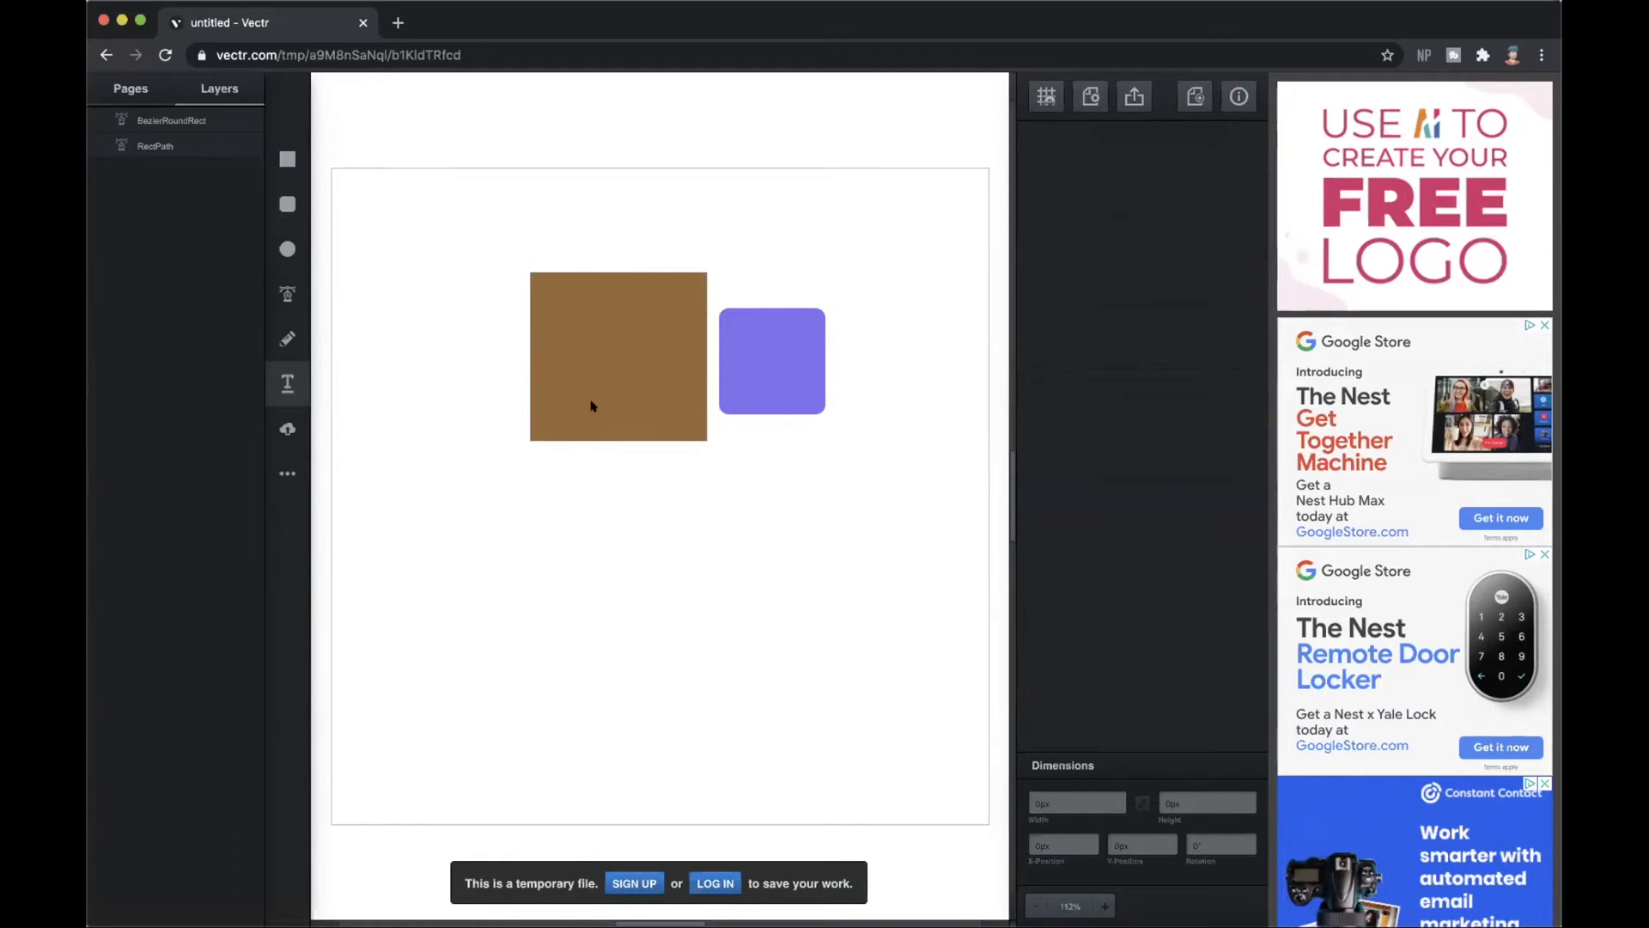
click(609, 497)
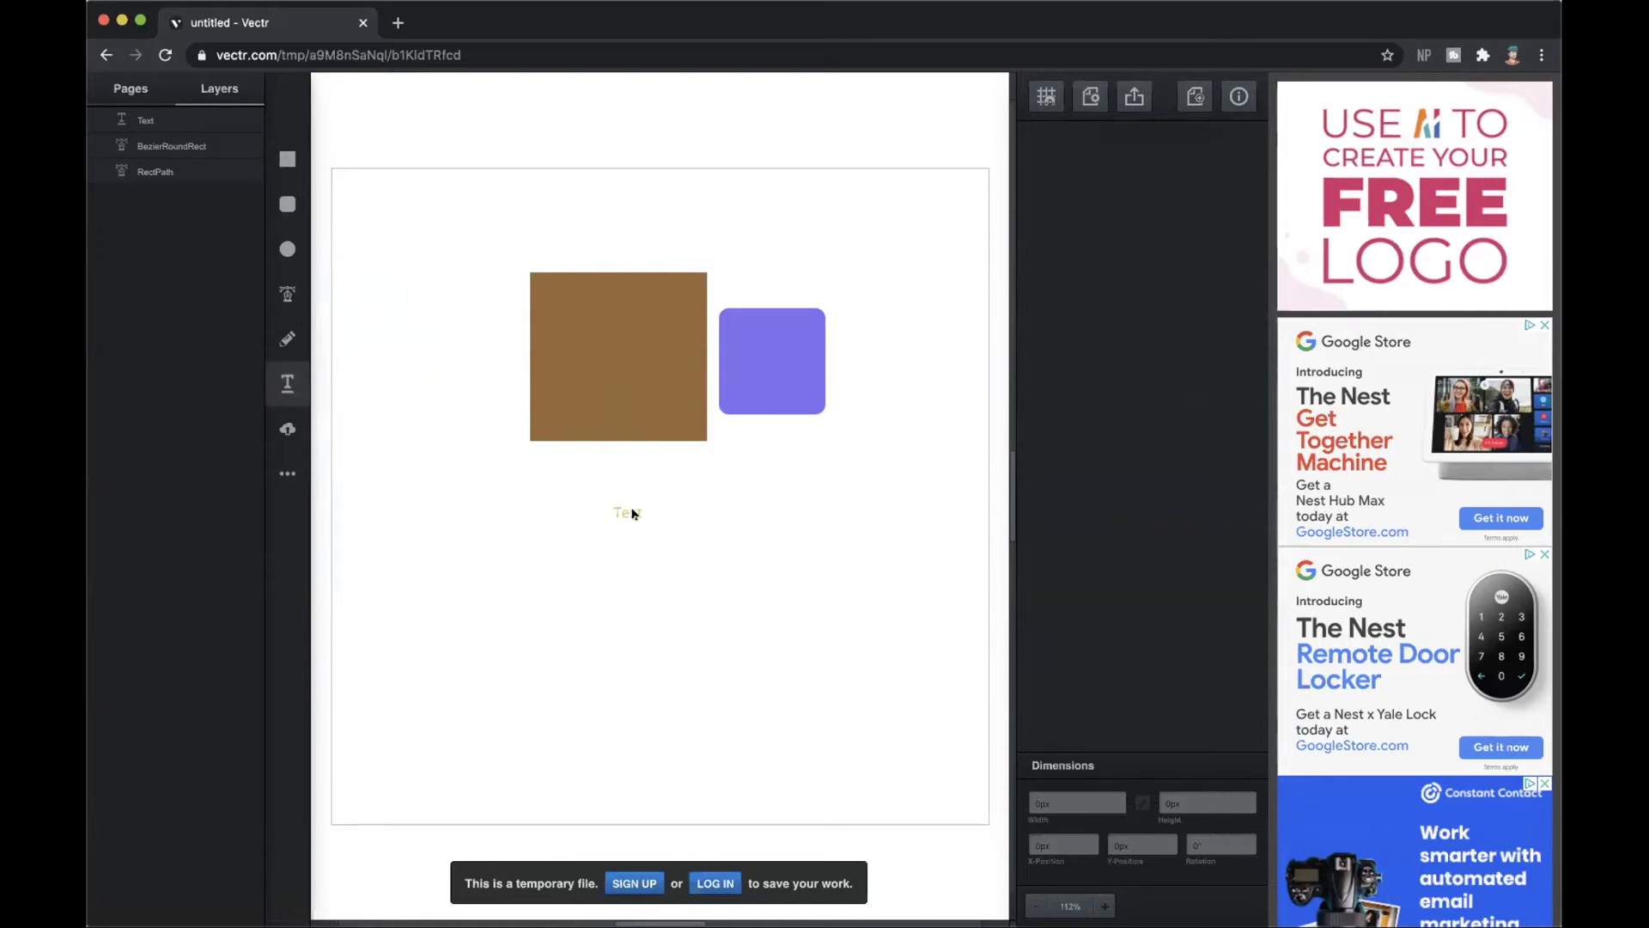
click(622, 513)
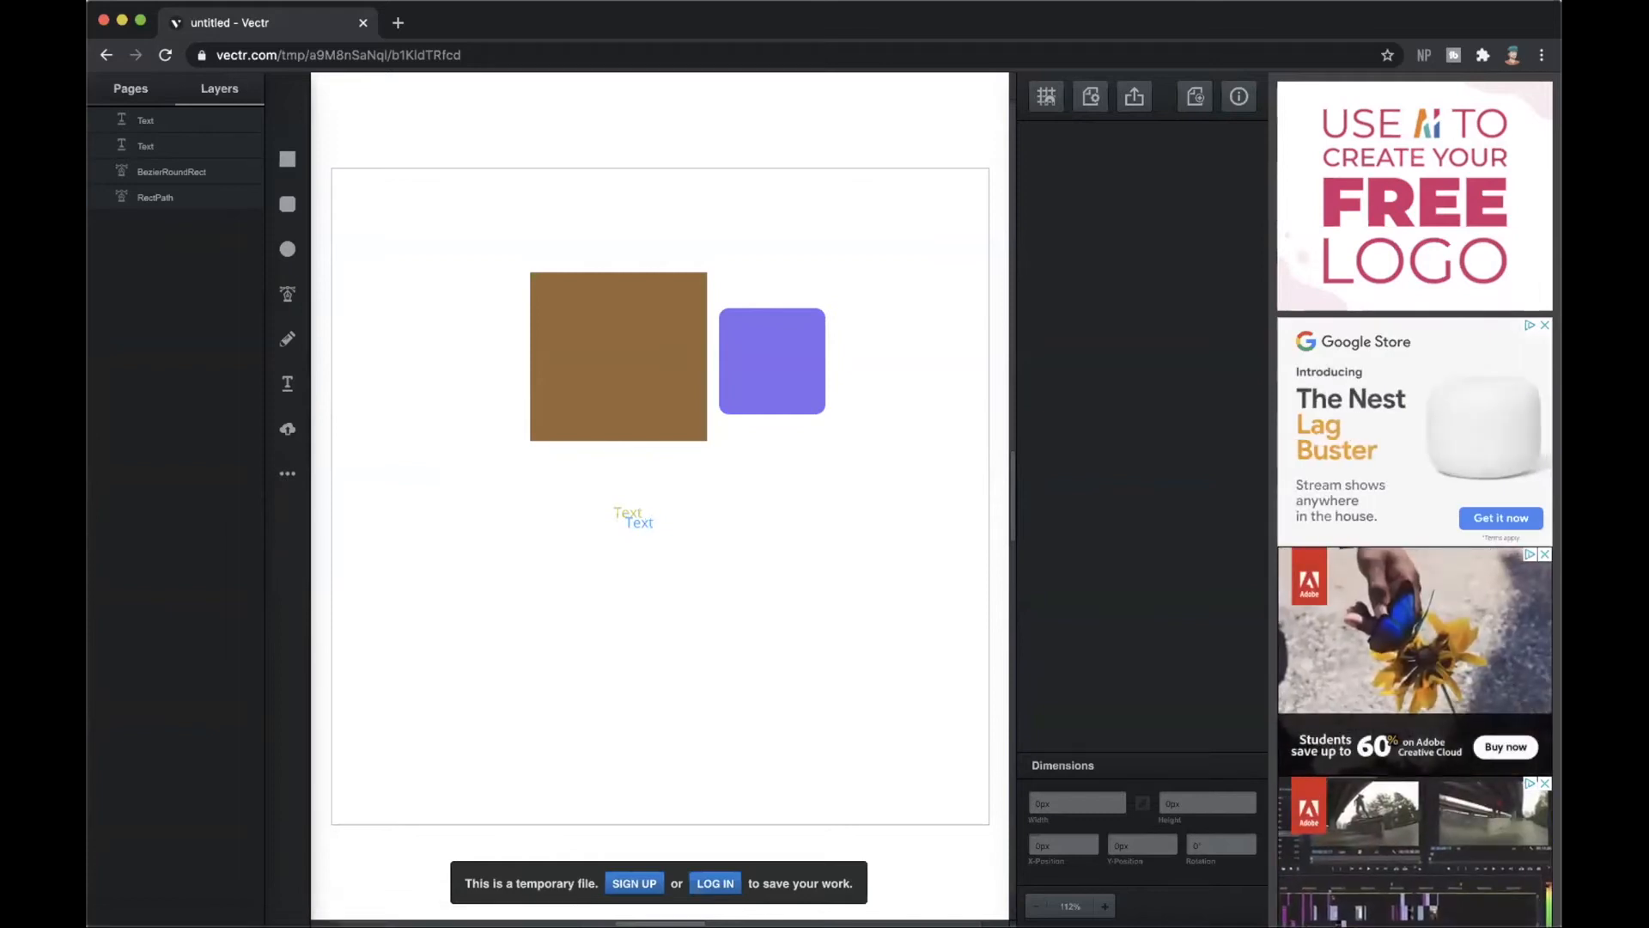
key(BackSpace)
key(BackSpace)
key(BackSpace)
key(BackSpace)
text(MY)
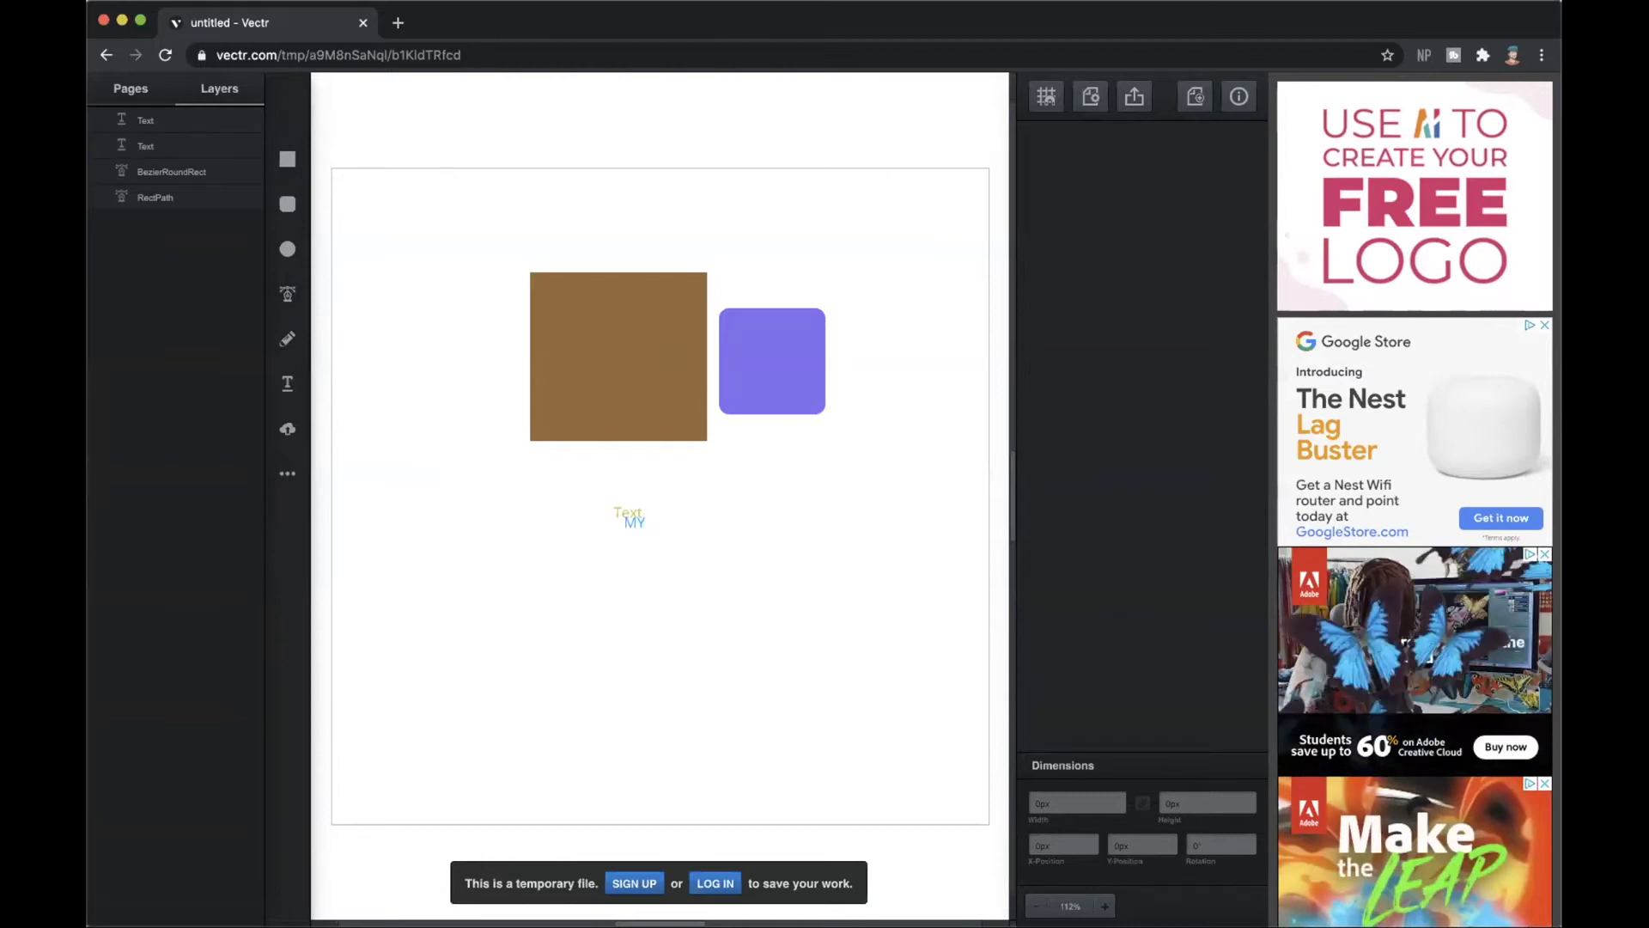
text( AWESOME LOGO)
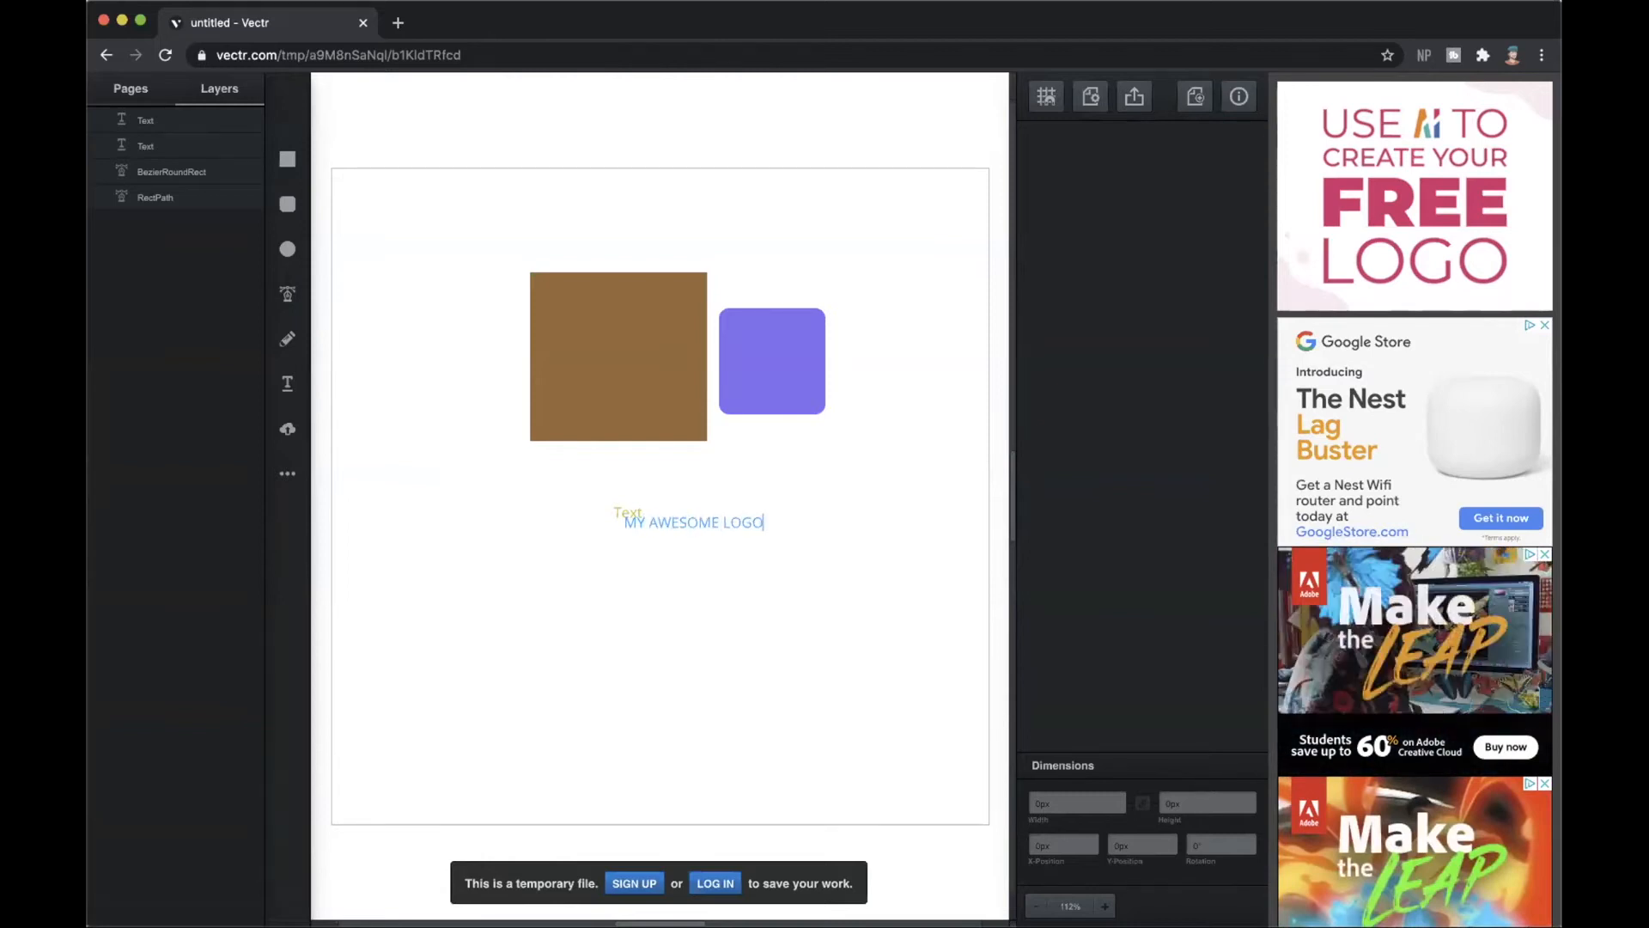
key(Return)
click(148, 121)
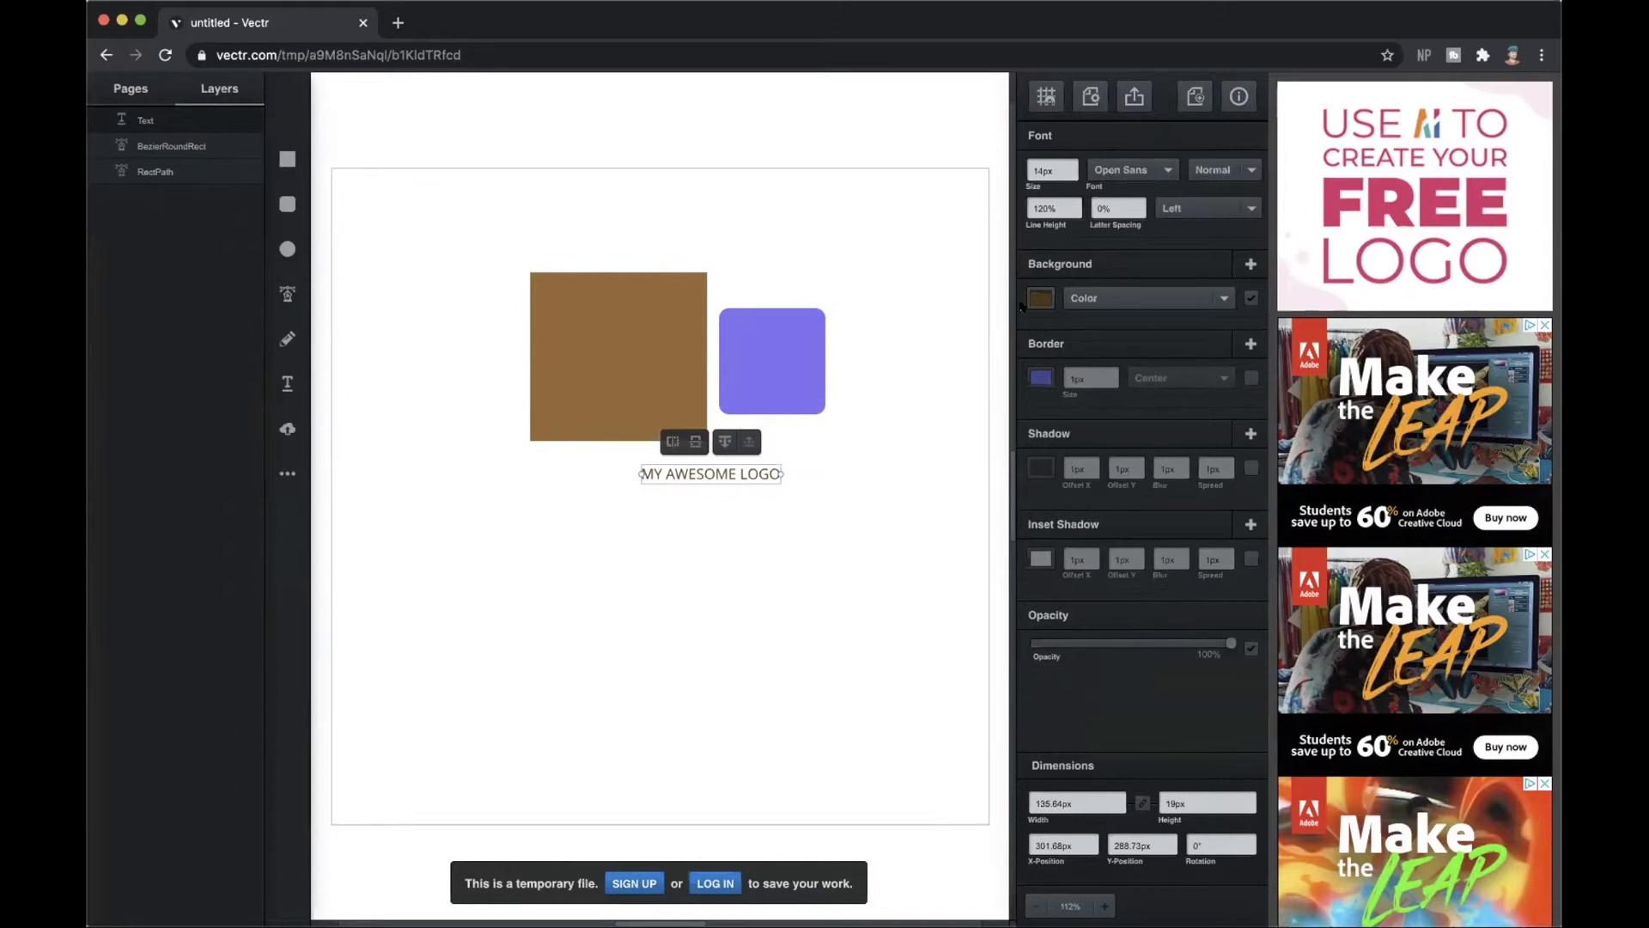
Change the logo text's background color to the bright blue #0861e0
double_click(753, 471)
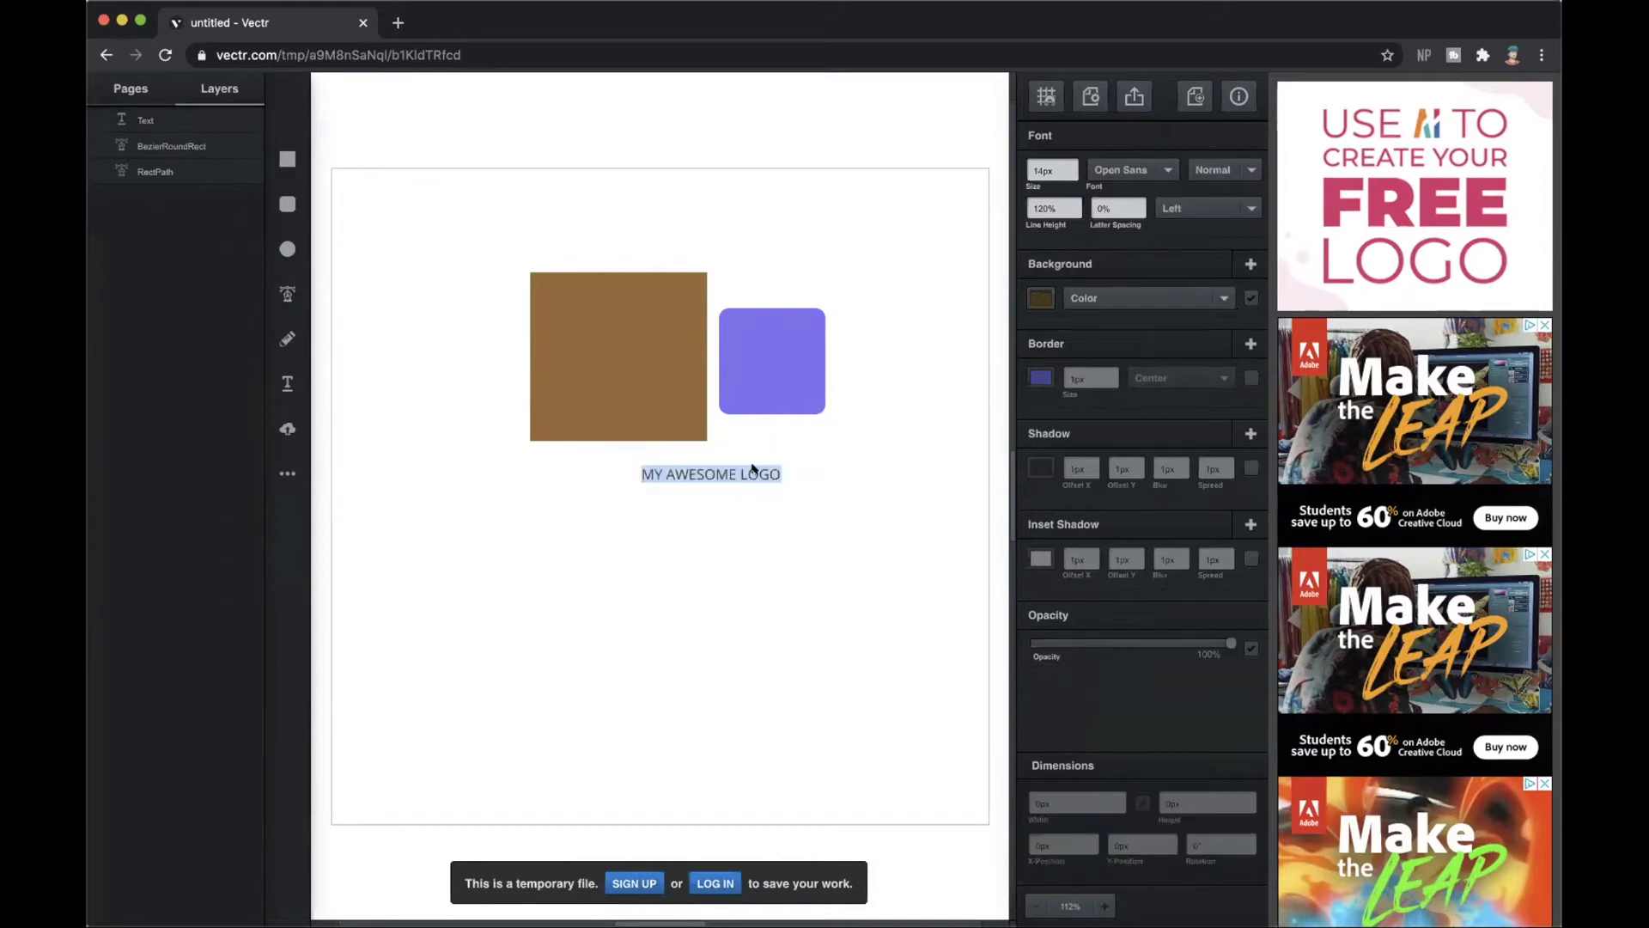
click(1038, 298)
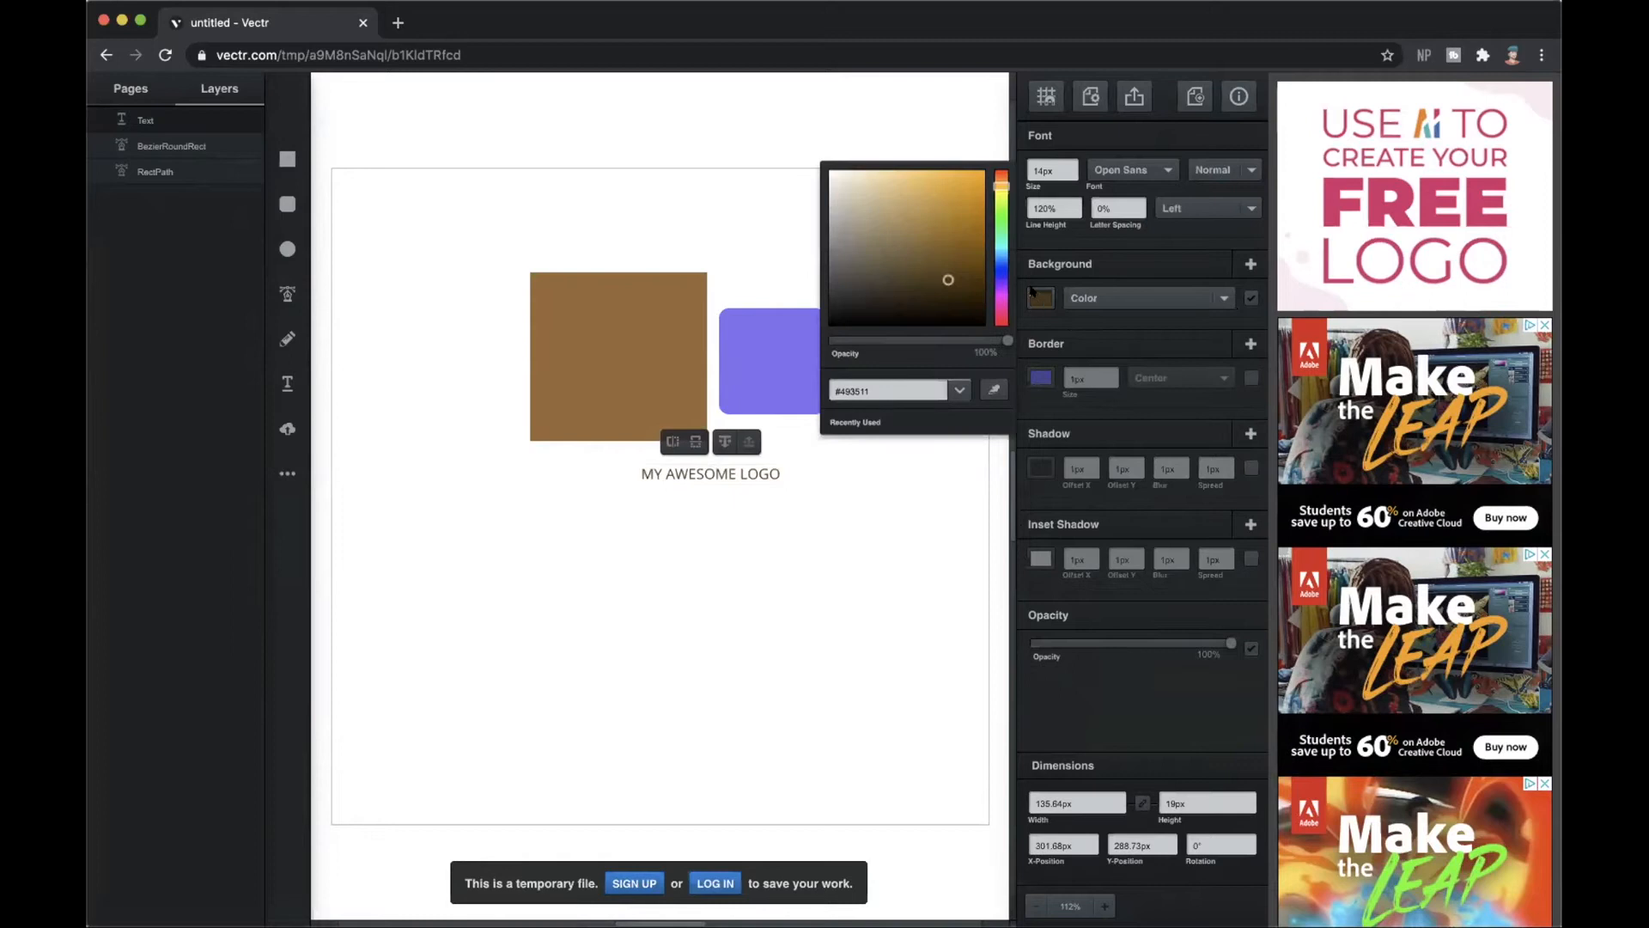
mouse_move(996, 187)
mouse_down()
mouse_move(996, 292)
mouse_move(986, 216)
mouse_move(992, 270)
mouse_move(955, 195)
mouse_move(940, 215)
mouse_move(958, 191)
mouse_move(898, 282)
mouse_move(945, 207)
mouse_move(993, 262)
mouse_up()
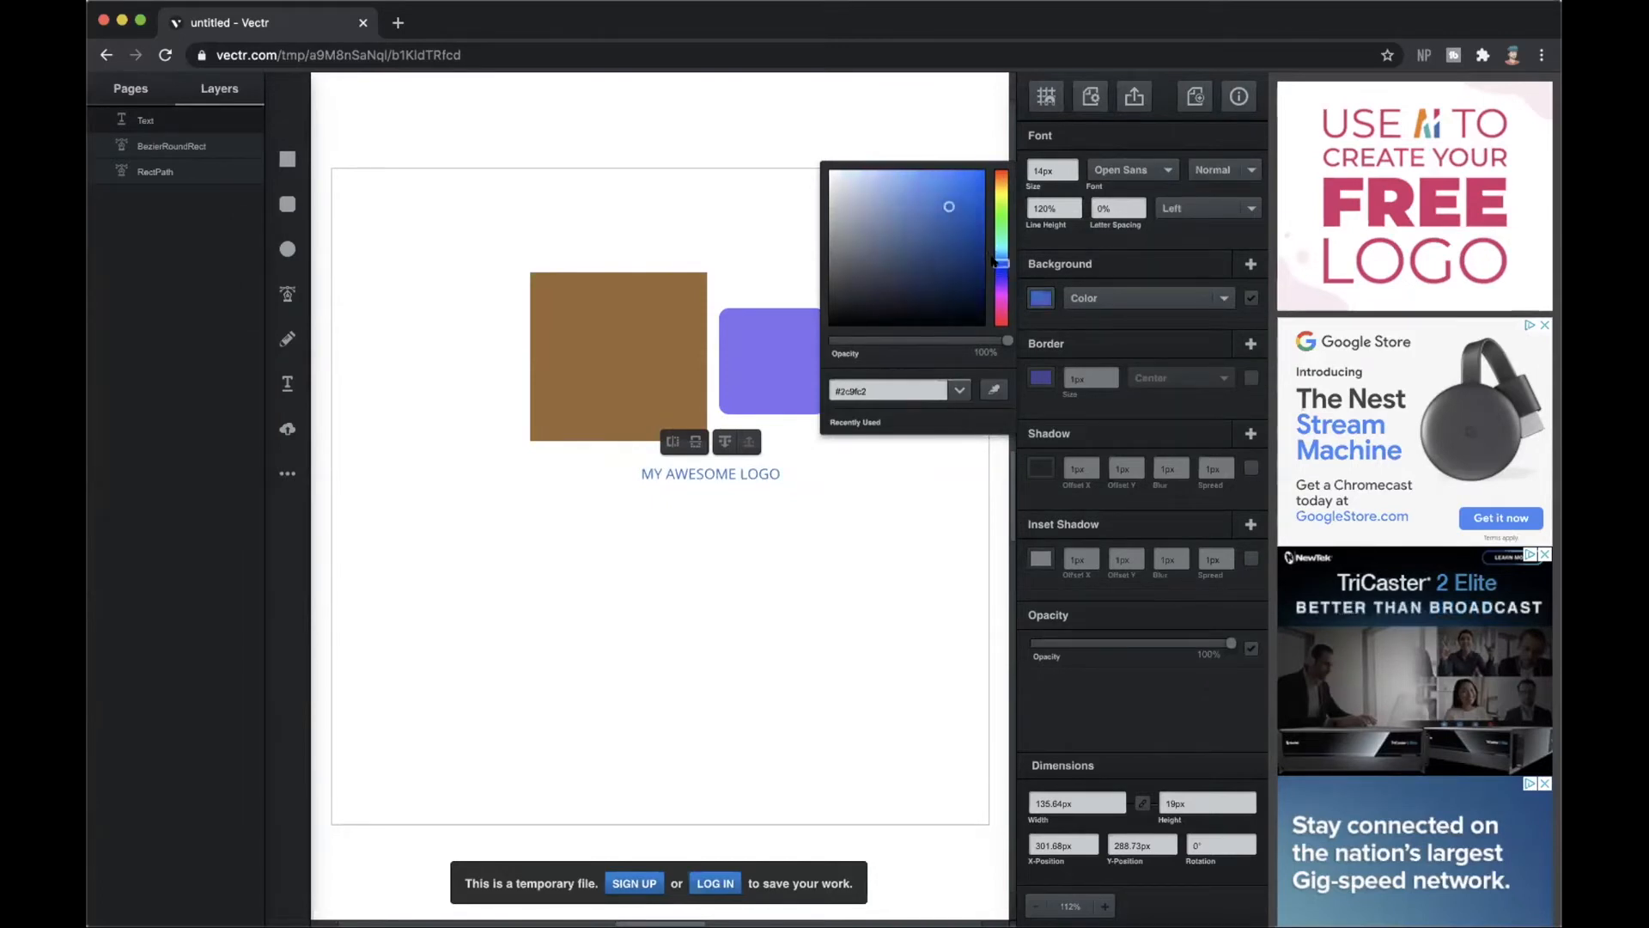
drag(953, 187, 976, 186)
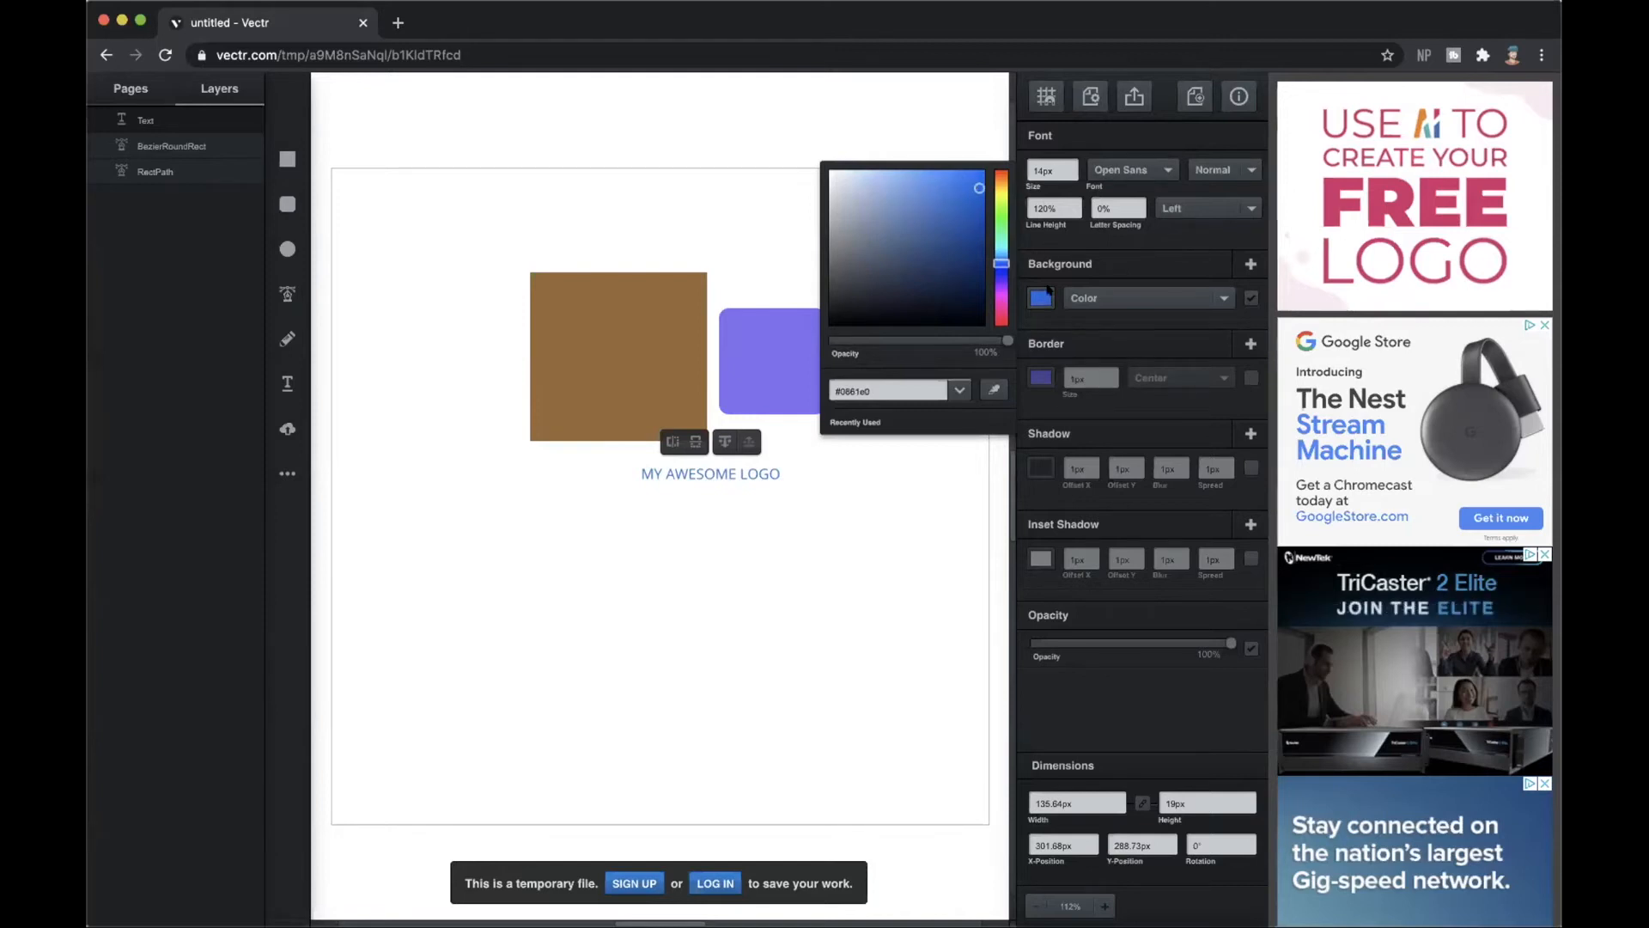
click(1018, 182)
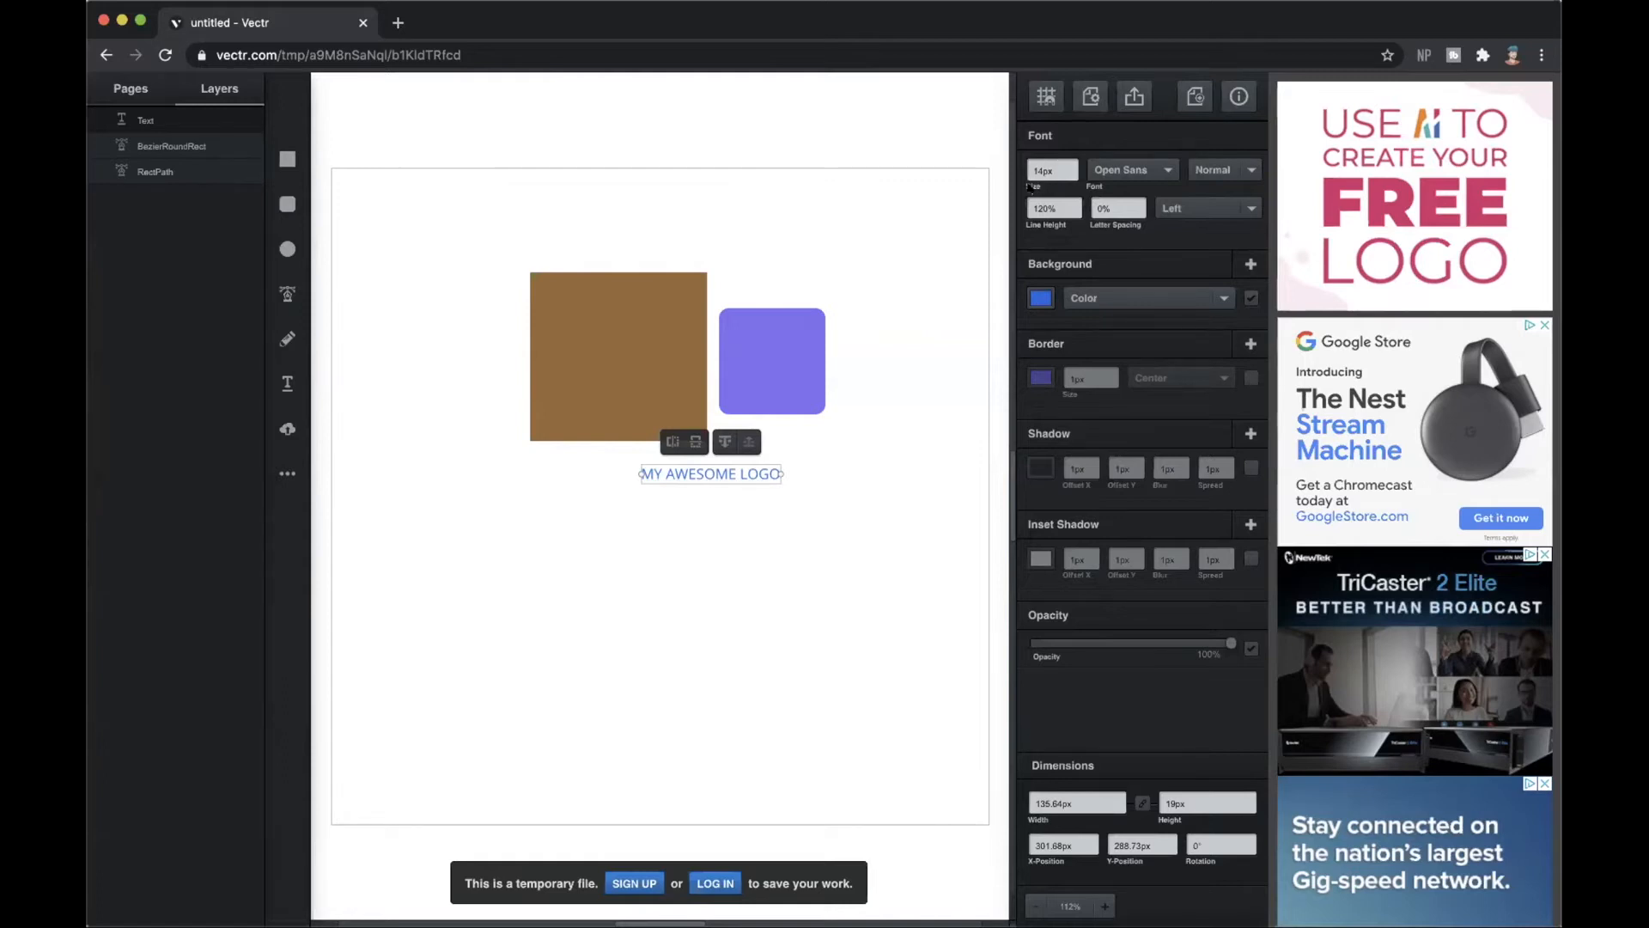
Set the logo text's size to 25 px and its font to Patua One
scroll(1072, 168, up, 8)
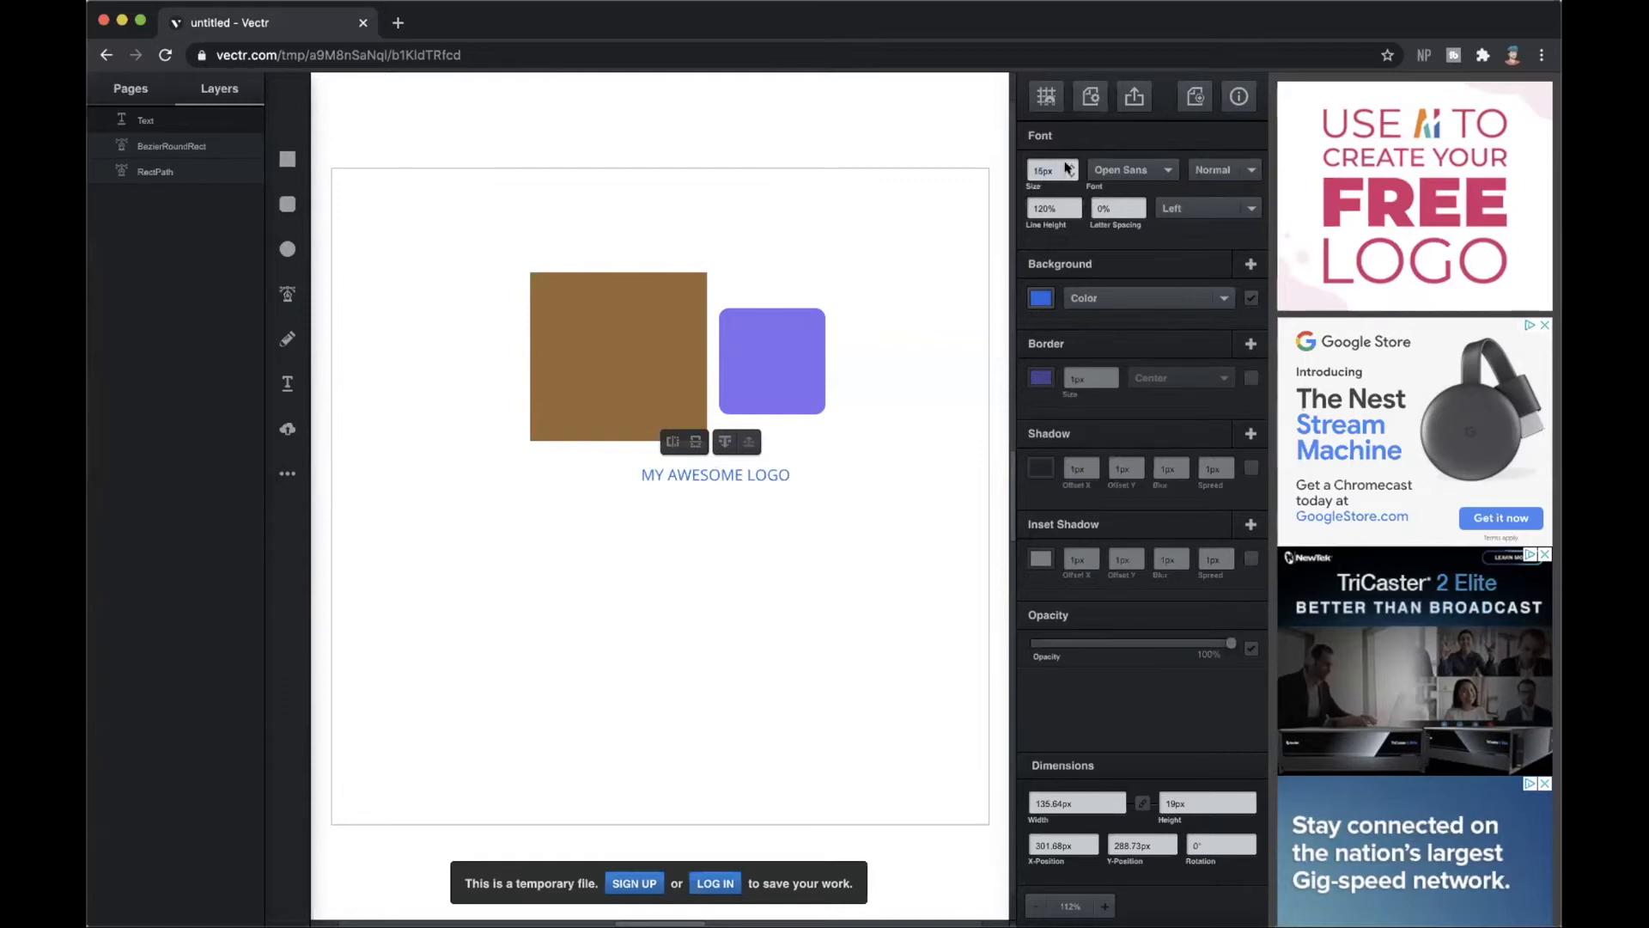
scroll(1067, 168, up, 3)
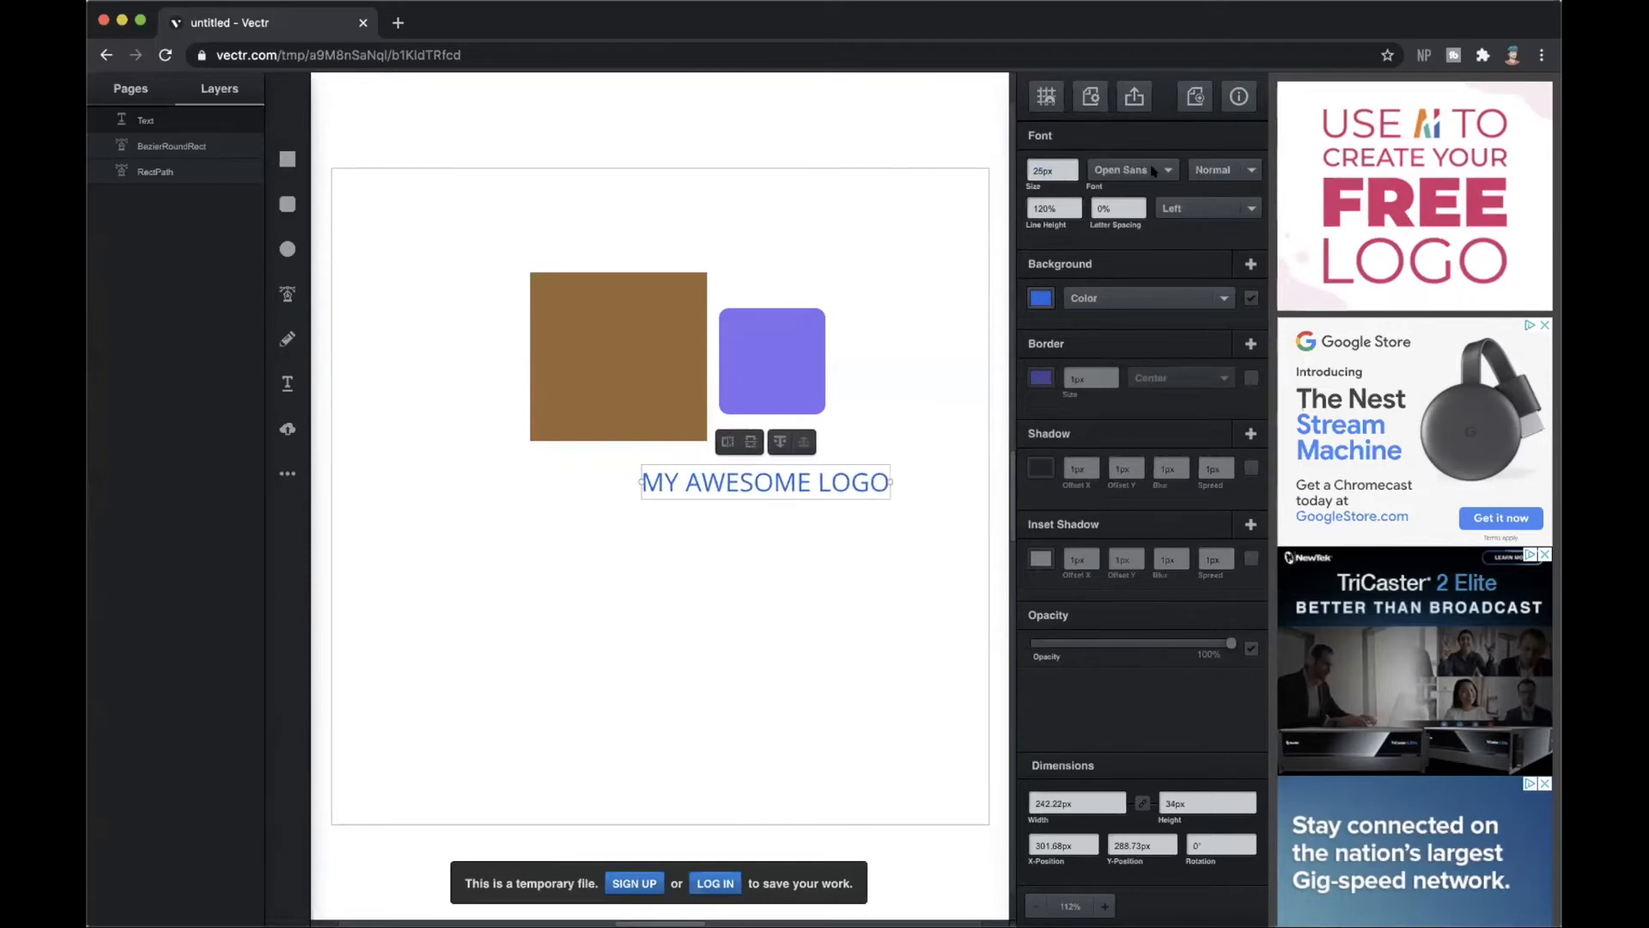
click(1153, 171)
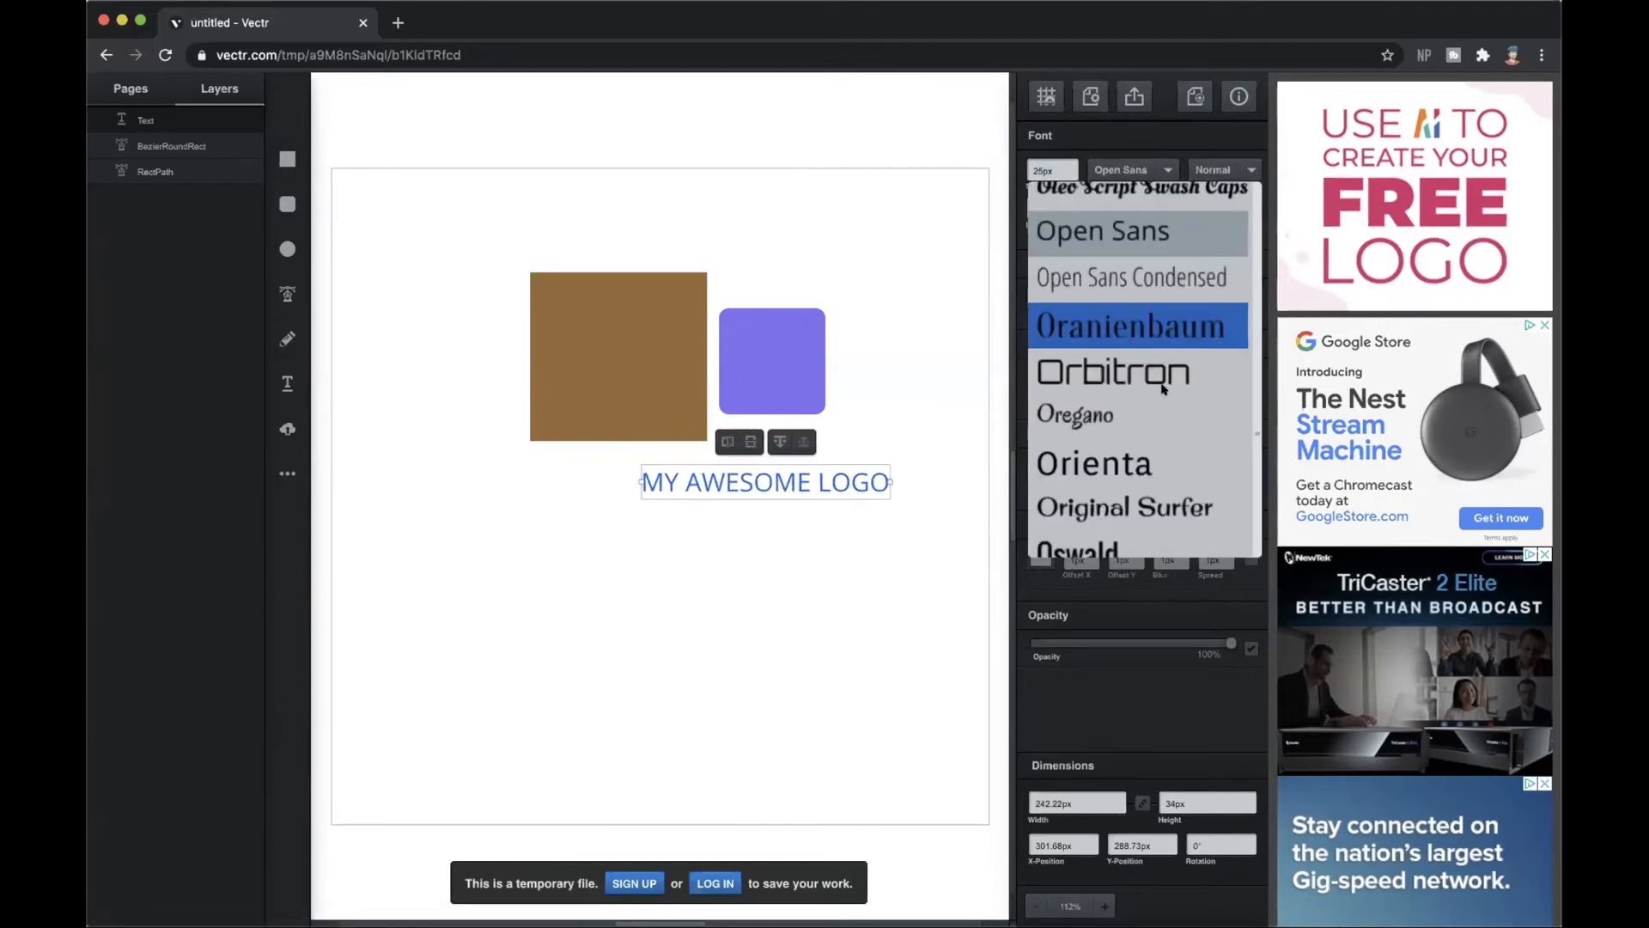
scroll(1151, 404, down, 20)
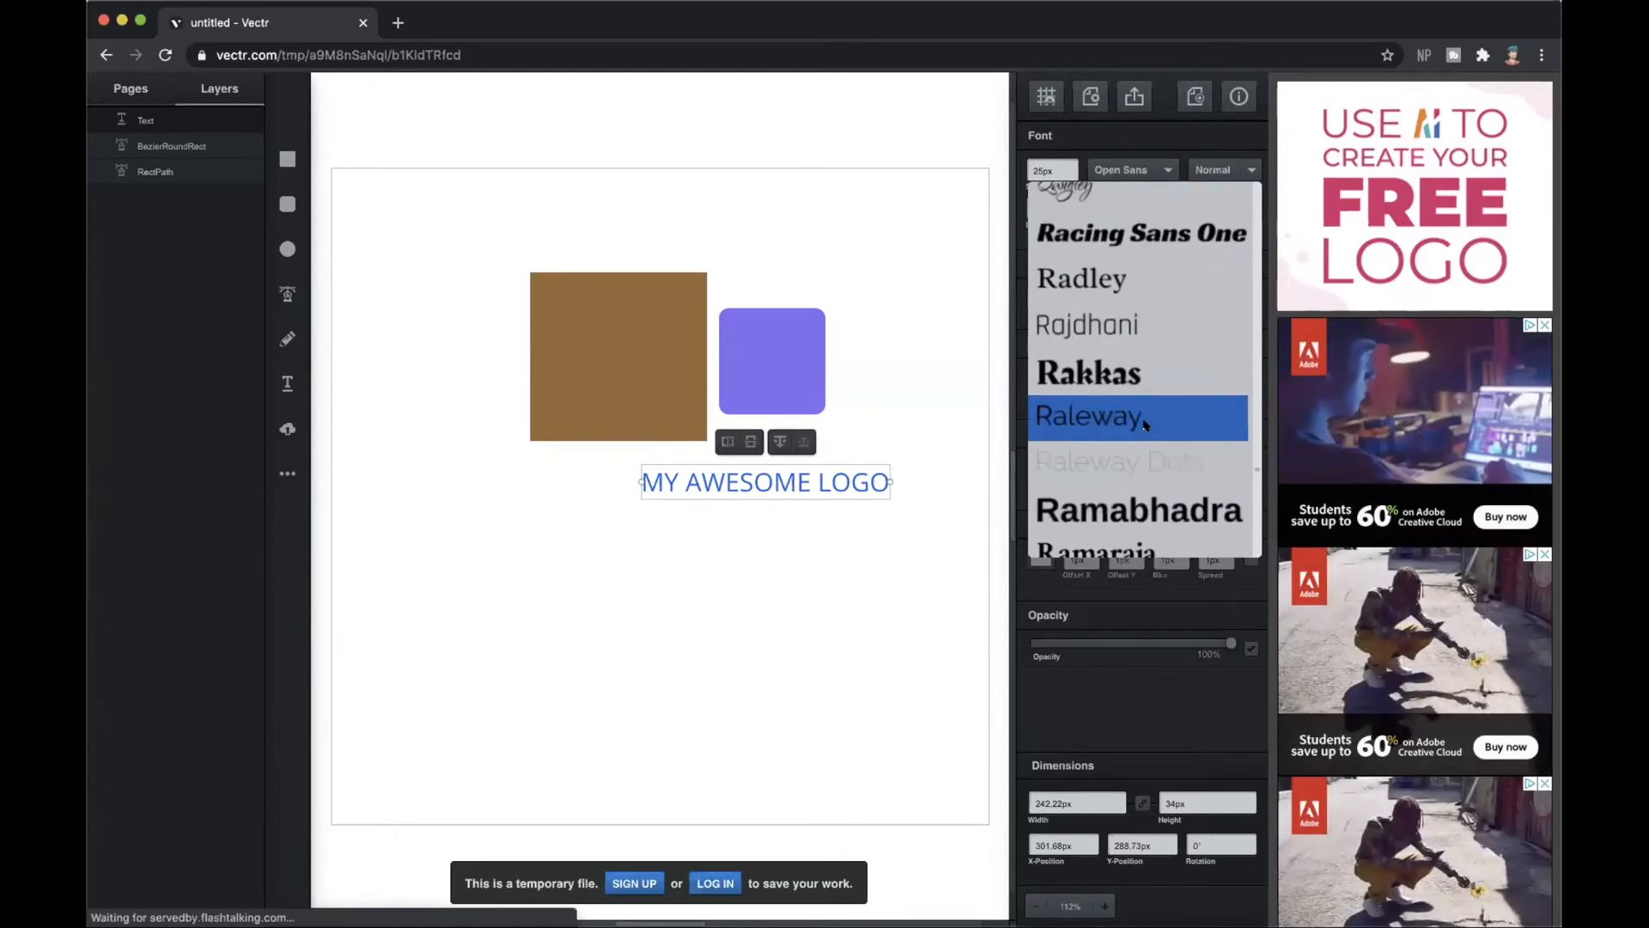
scroll(1138, 412, up, 20)
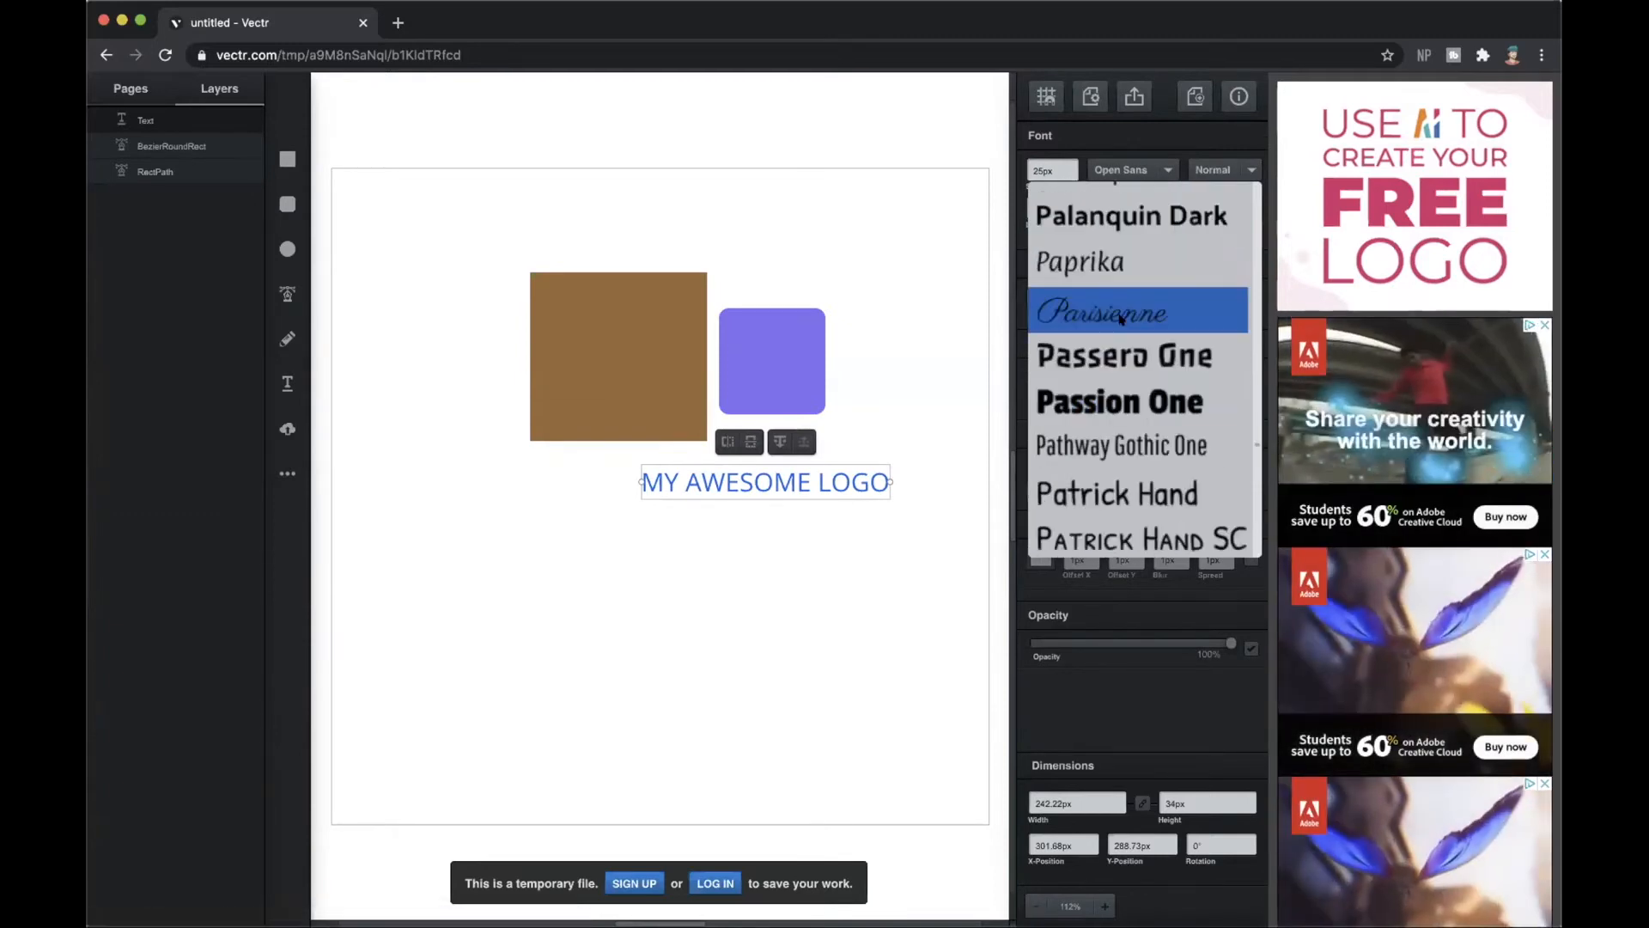
scroll(1151, 386, up, 3)
scroll(1148, 370, down, 10)
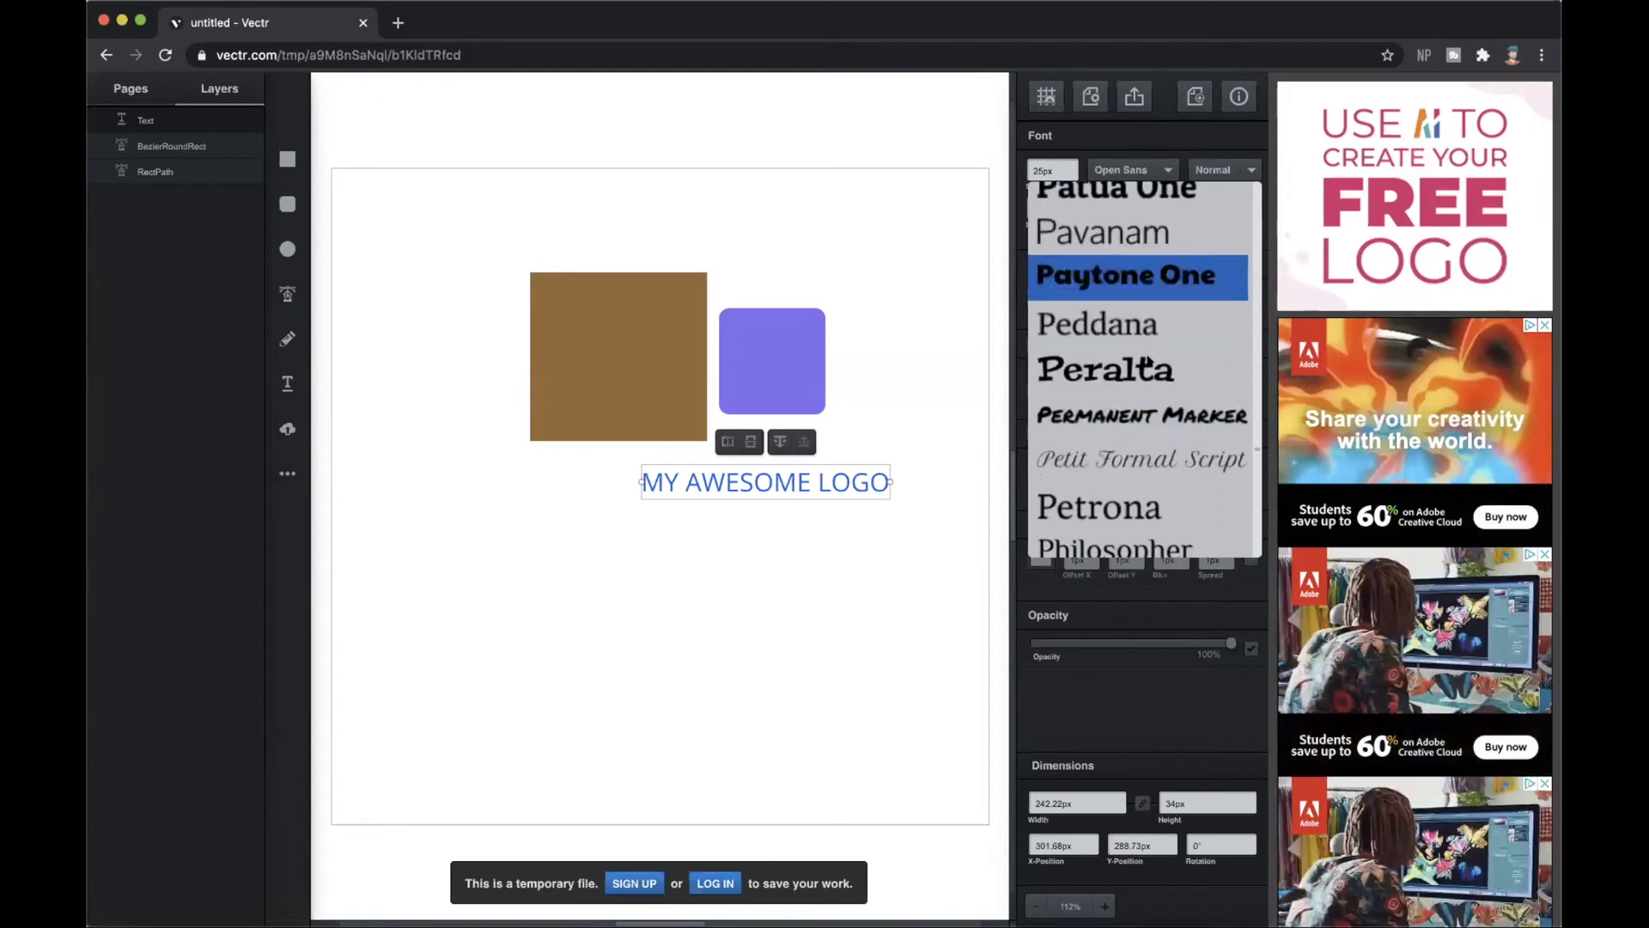
scroll(1108, 326, up, 3)
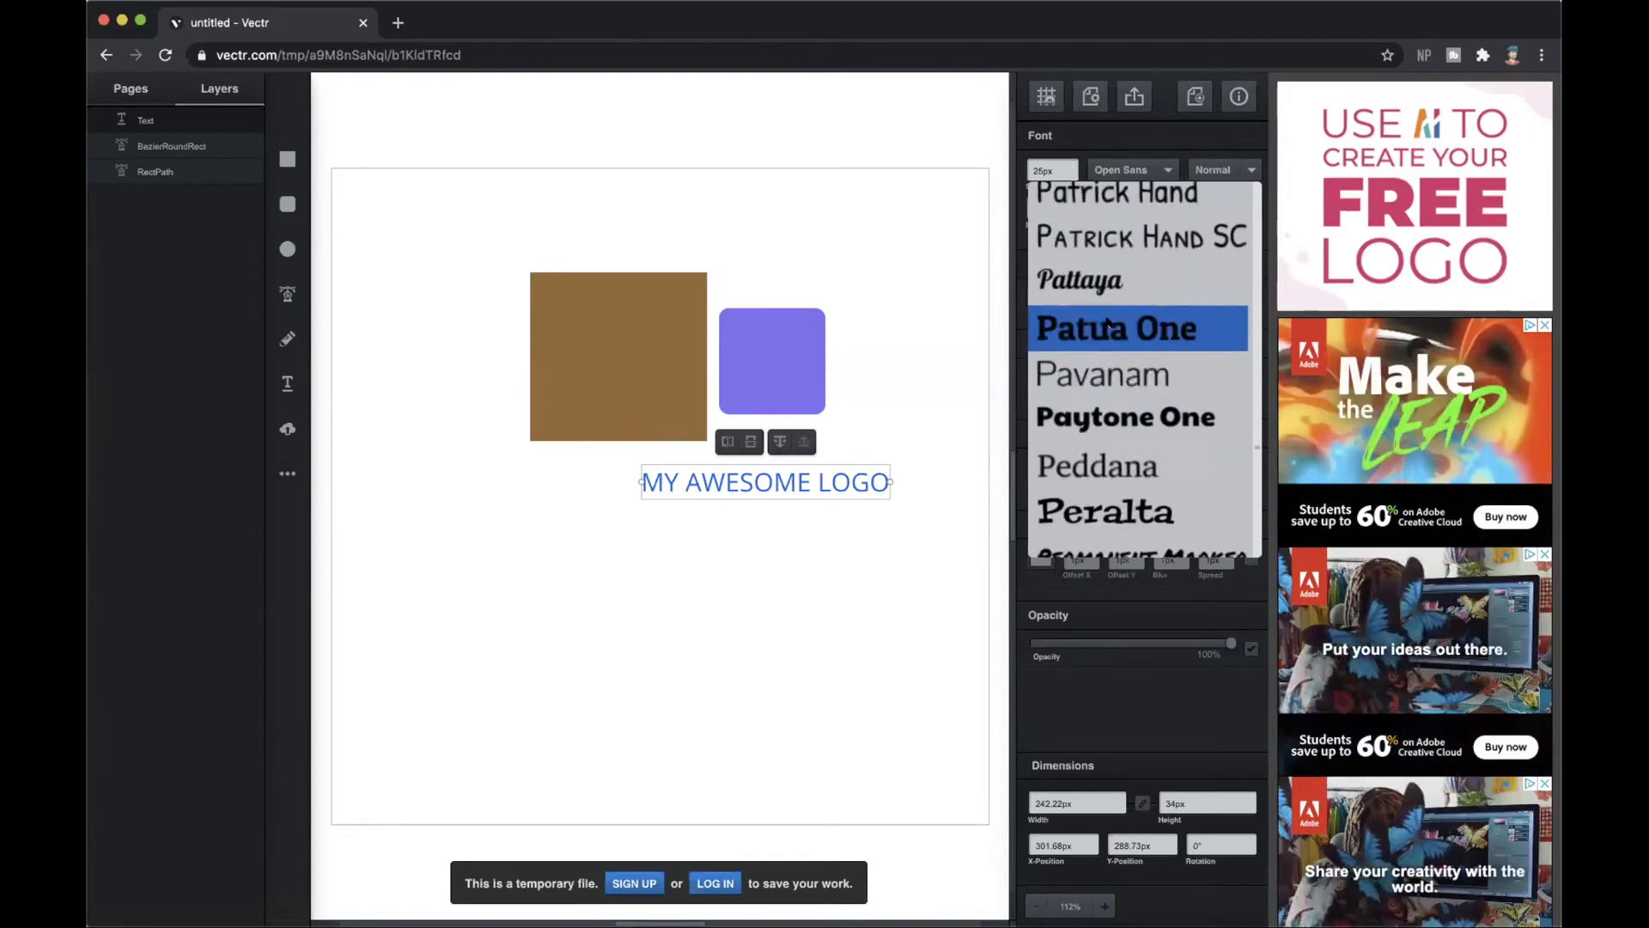
click(1108, 327)
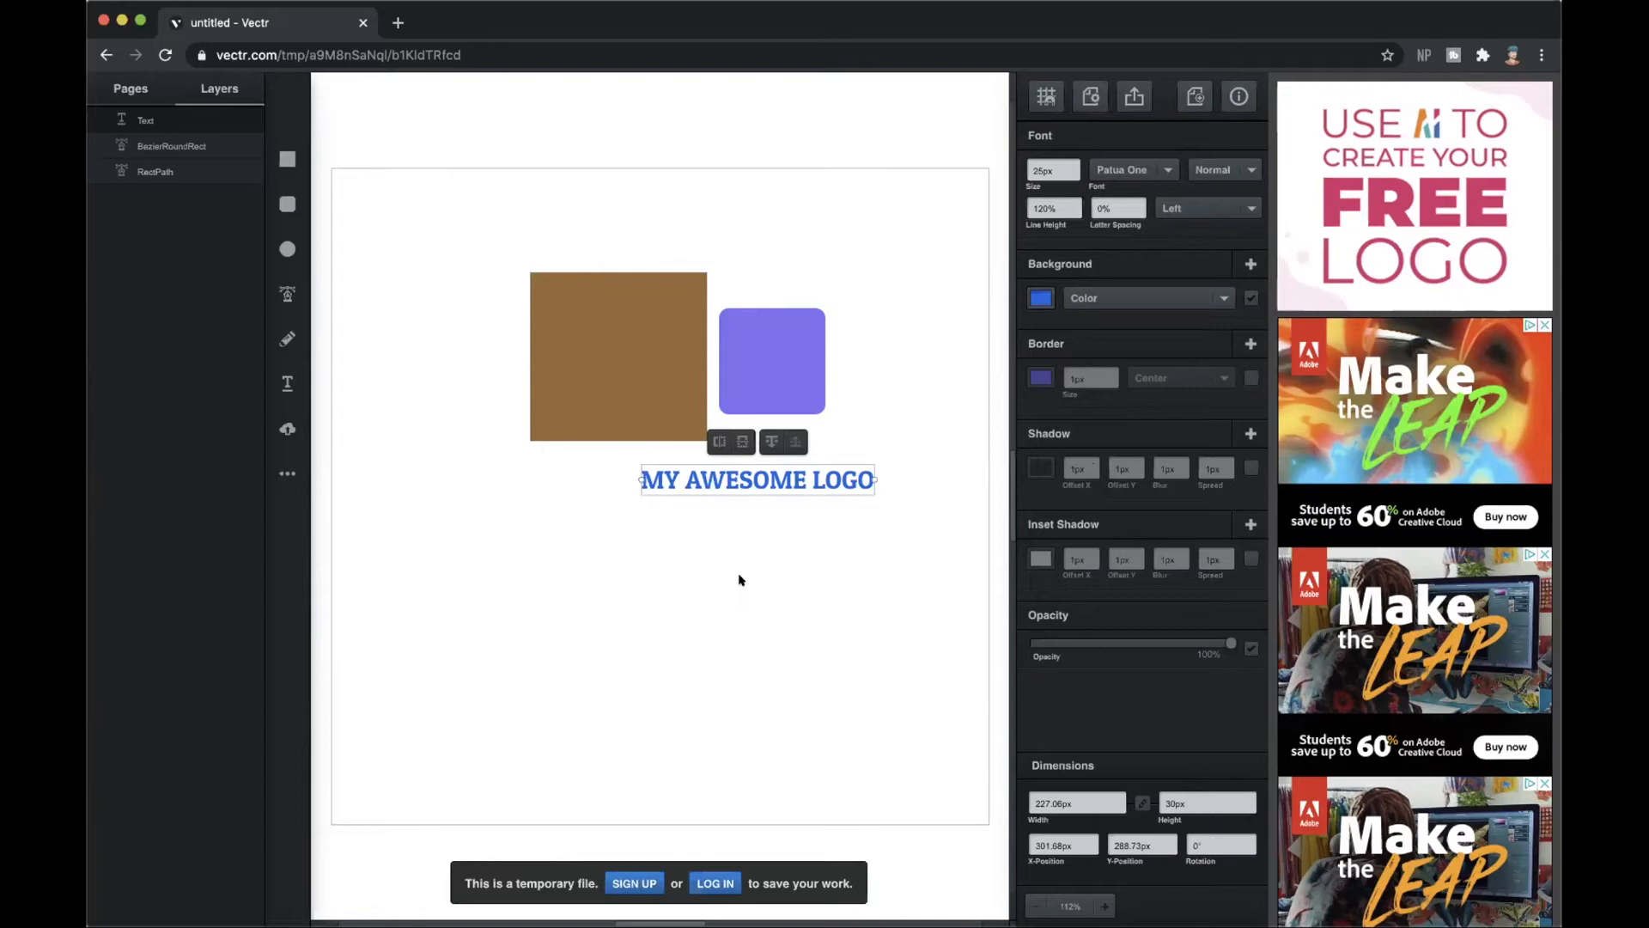
click(418, 484)
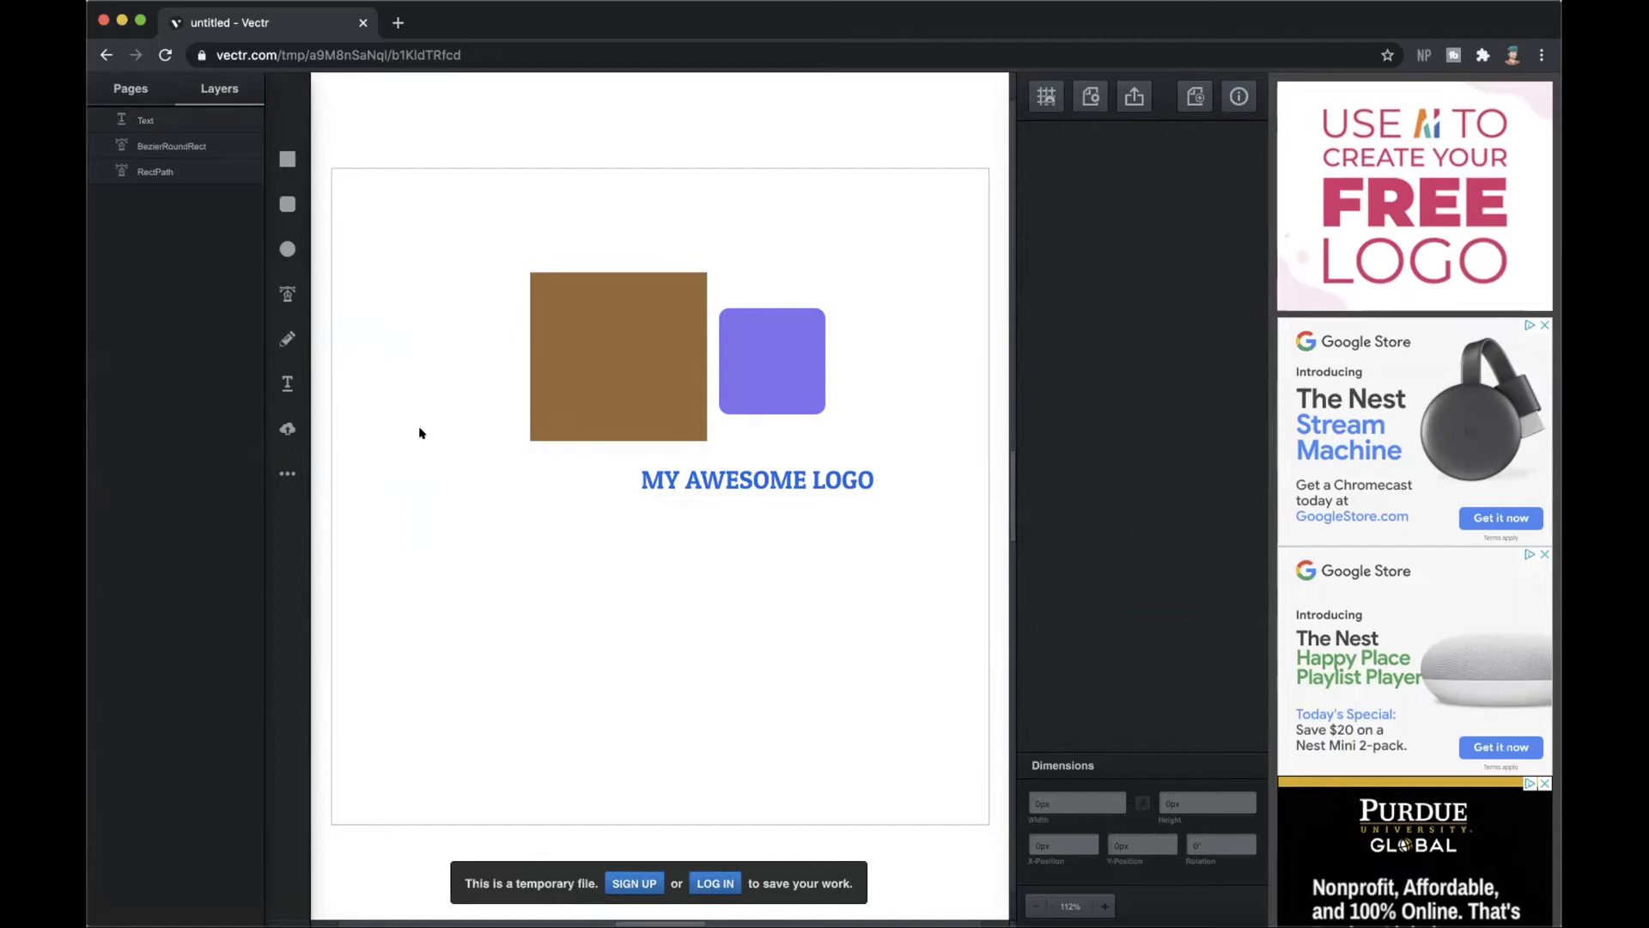
Place a 40 × 40 px picture-icon shape from the additional shapes on the page, below and left of the logo text
click(287, 430)
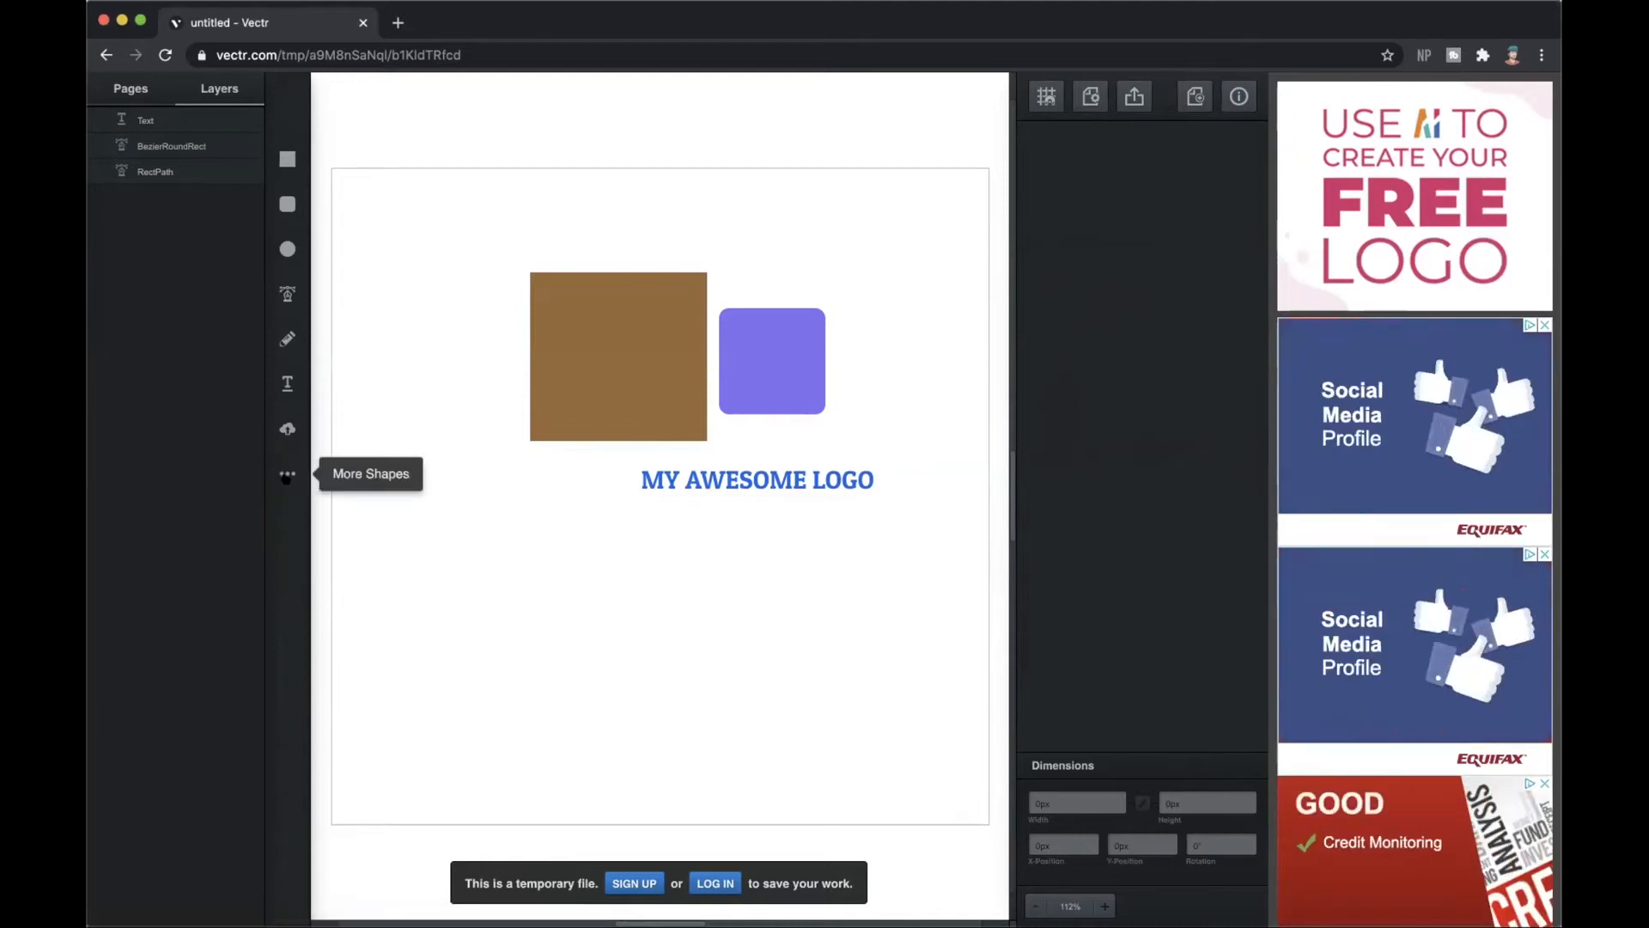
click(287, 472)
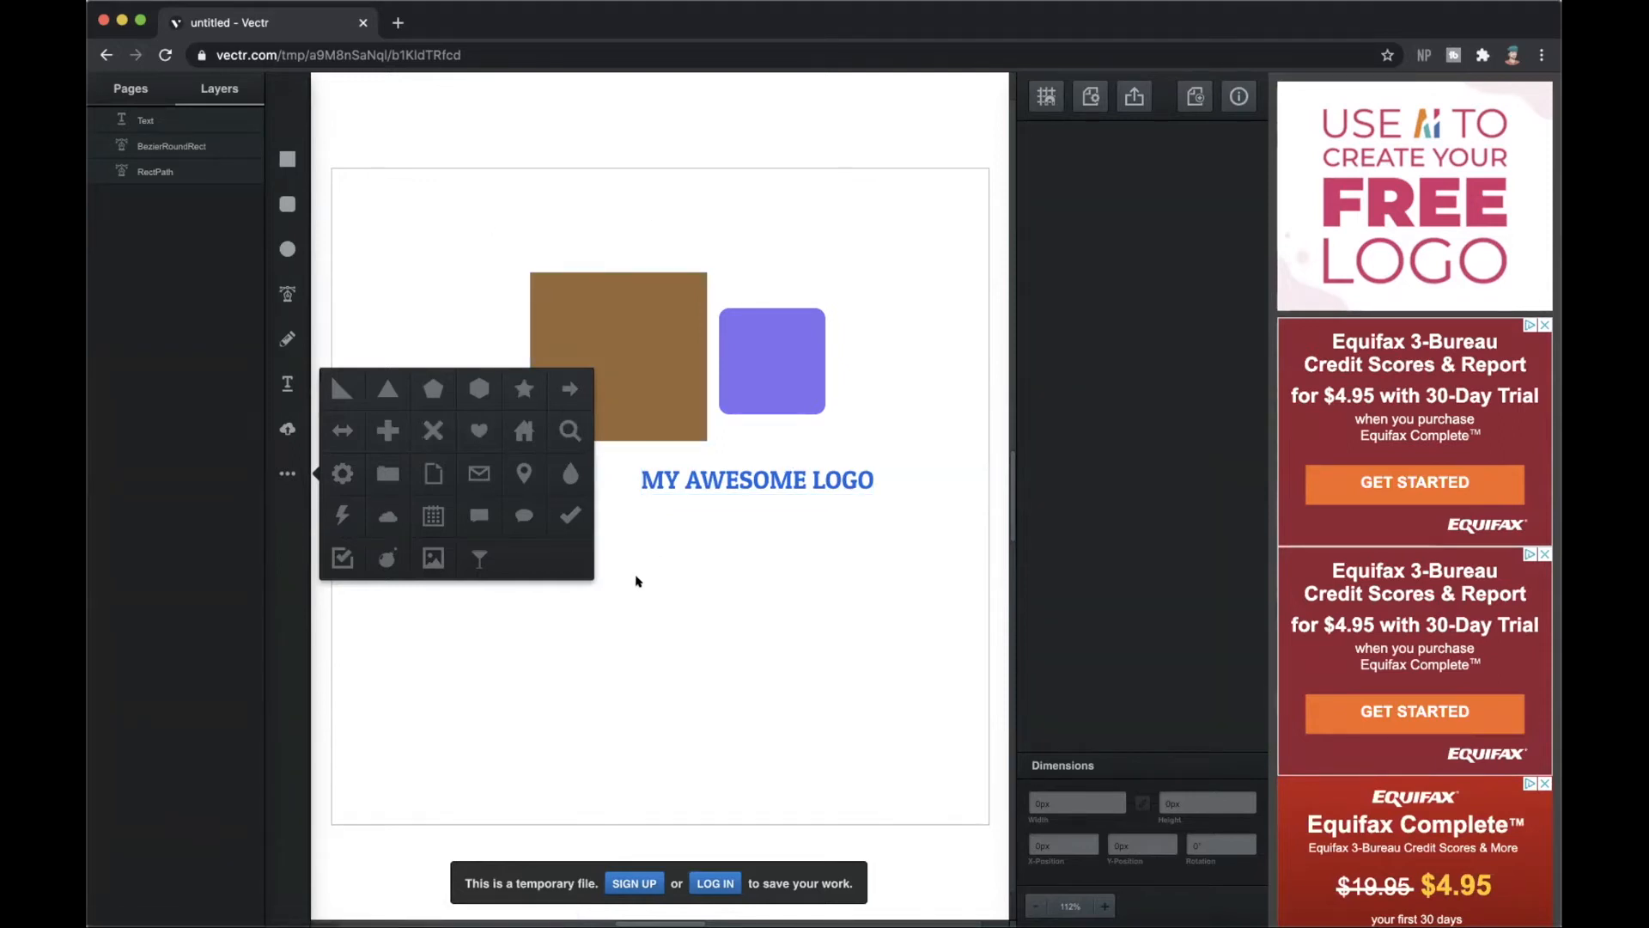
click(433, 558)
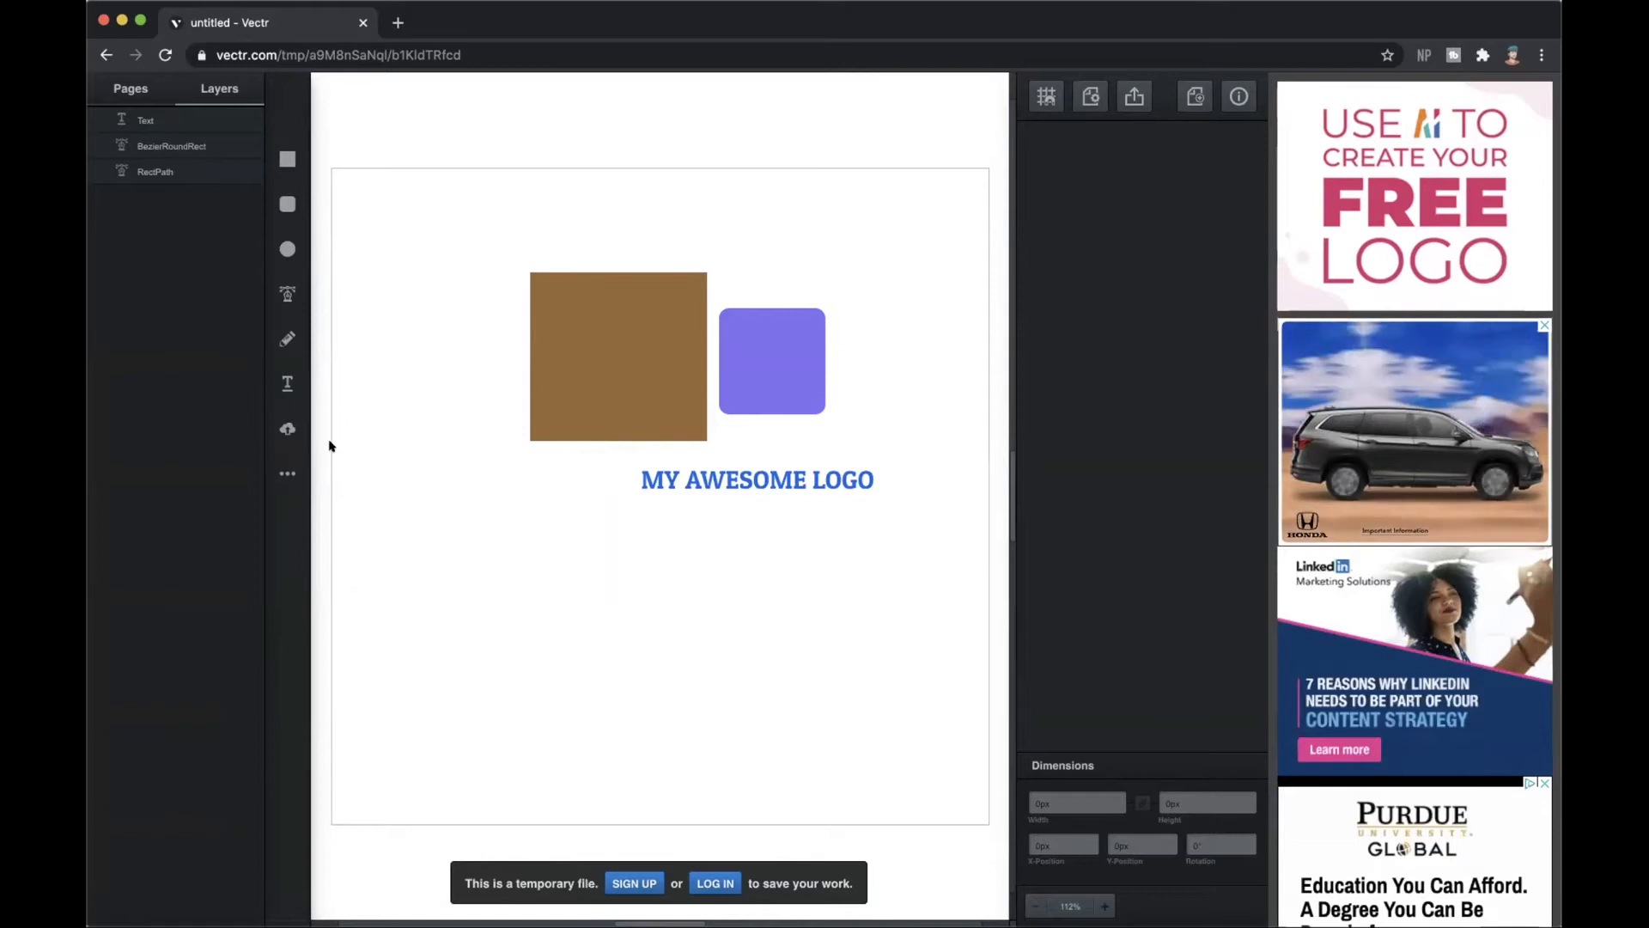
click(518, 601)
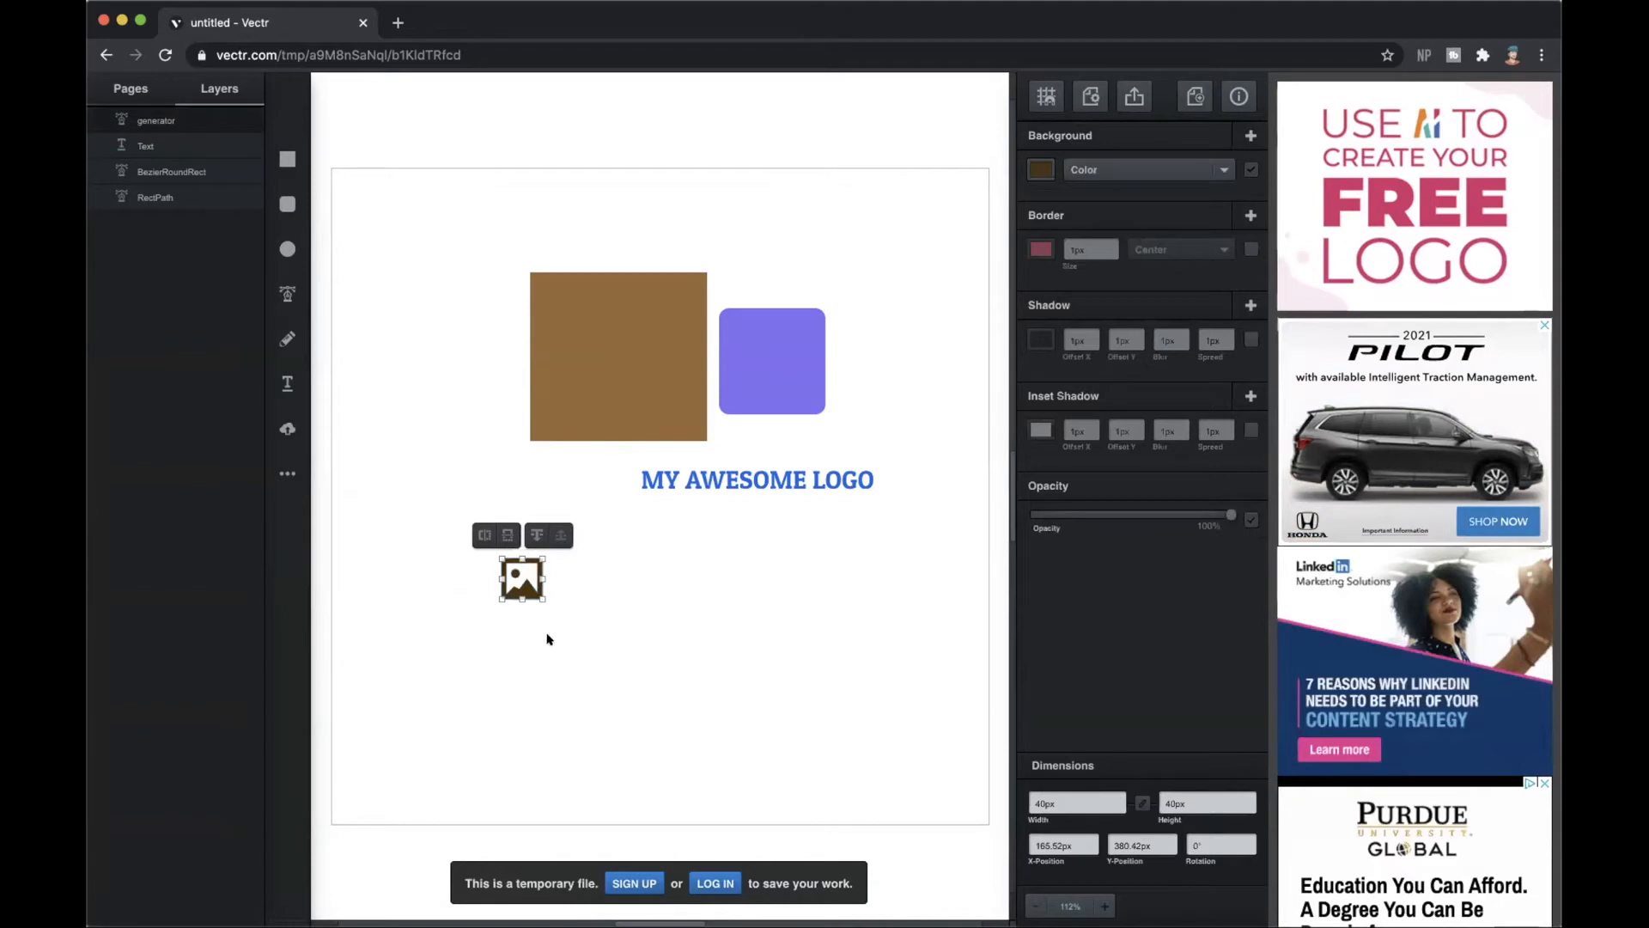
Enlarge the picture icon to about 131 × 131 px and move it slightly up and to the left
drag(538, 595, 557, 633)
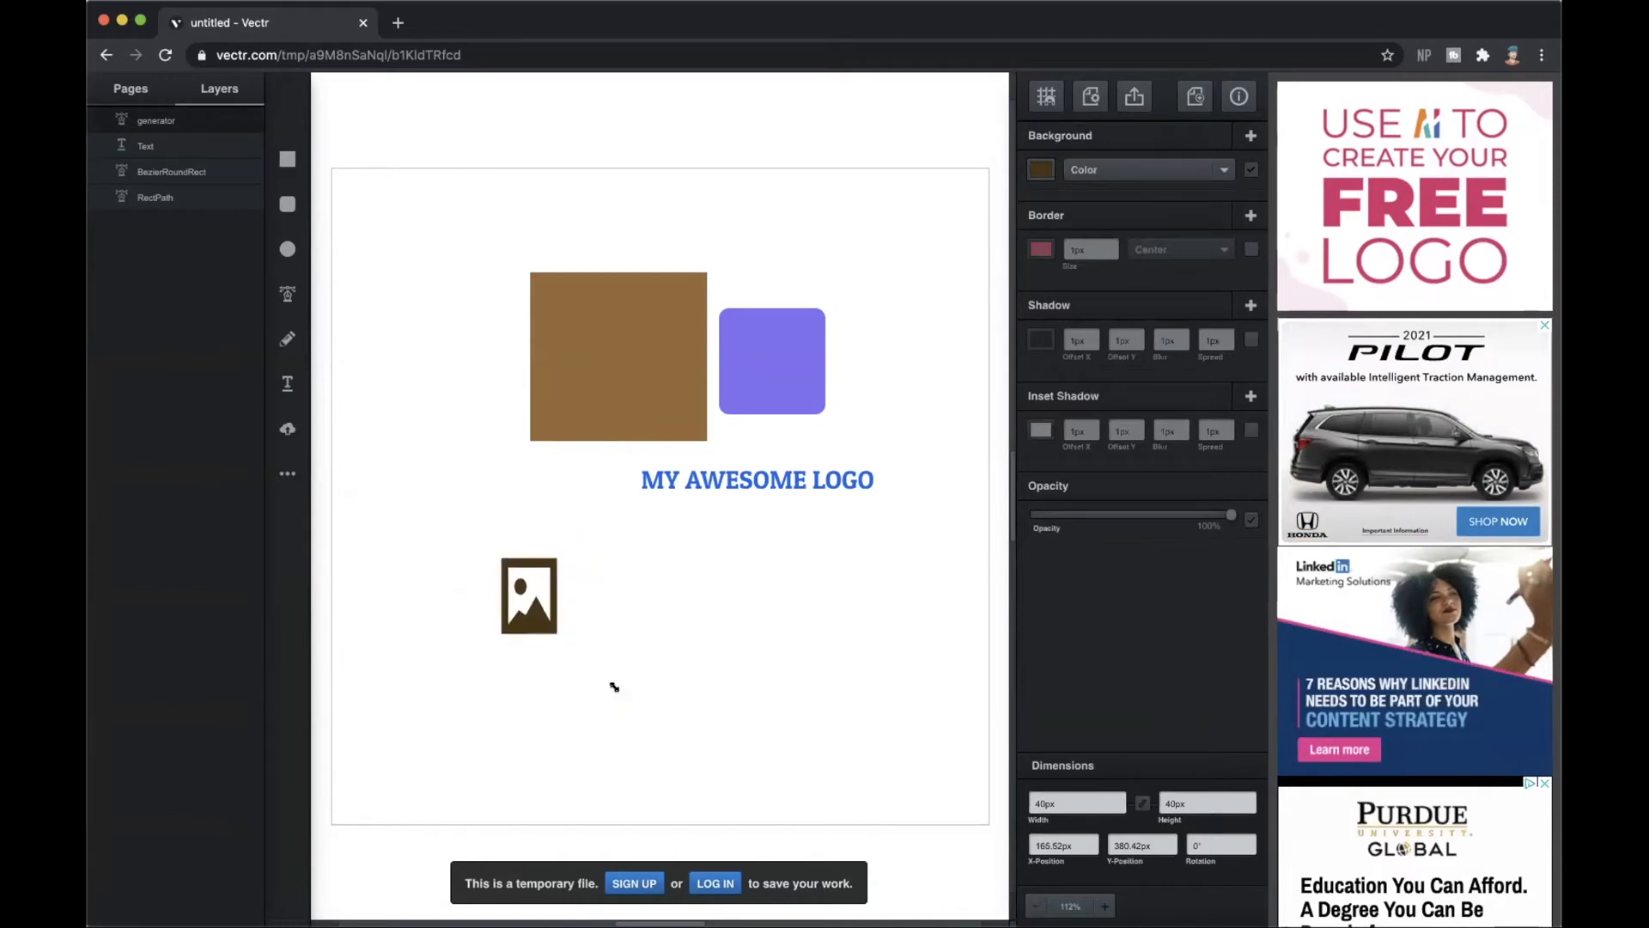
drag(615, 686, 636, 692)
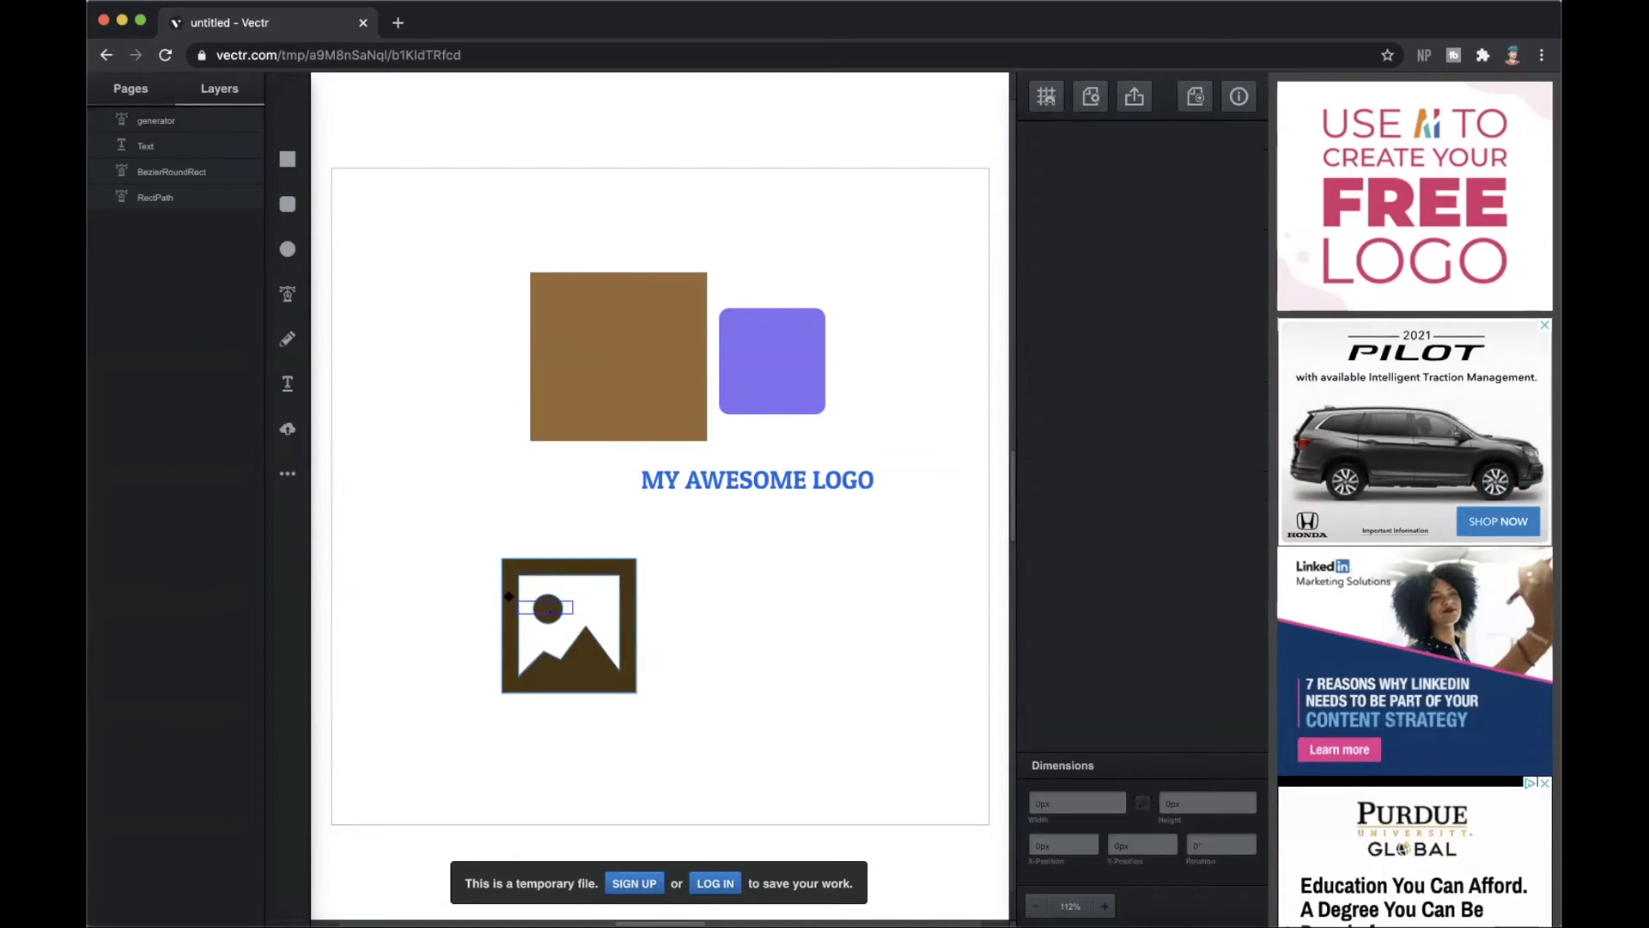
drag(565, 611, 536, 596)
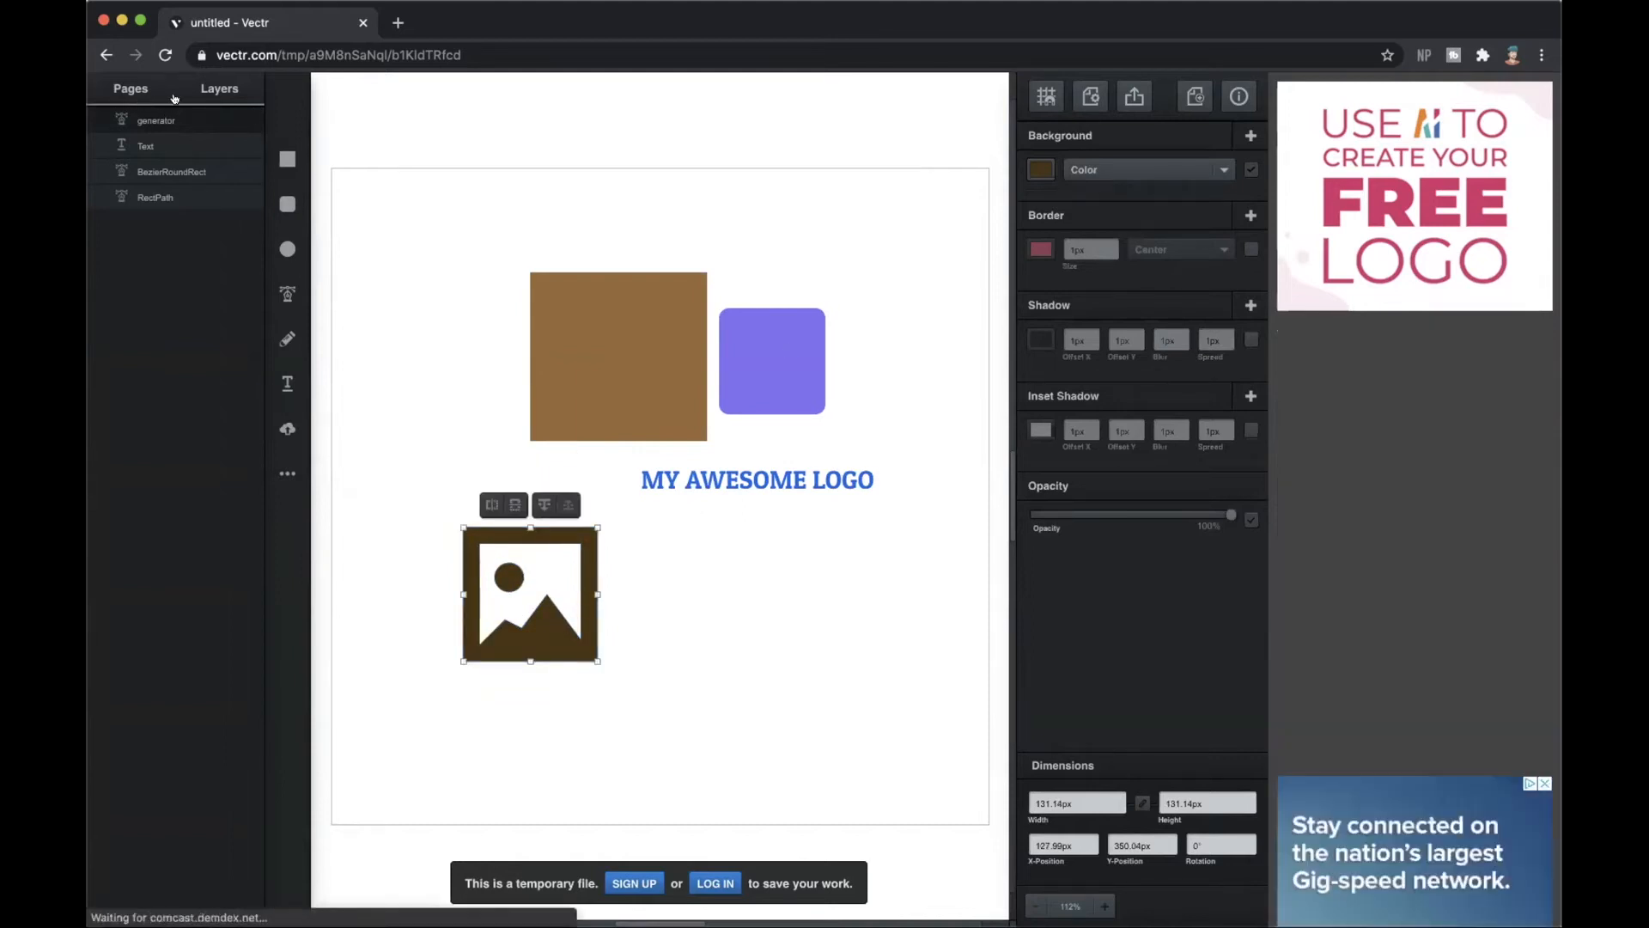
View the document's page list and return to its layer list
click(126, 87)
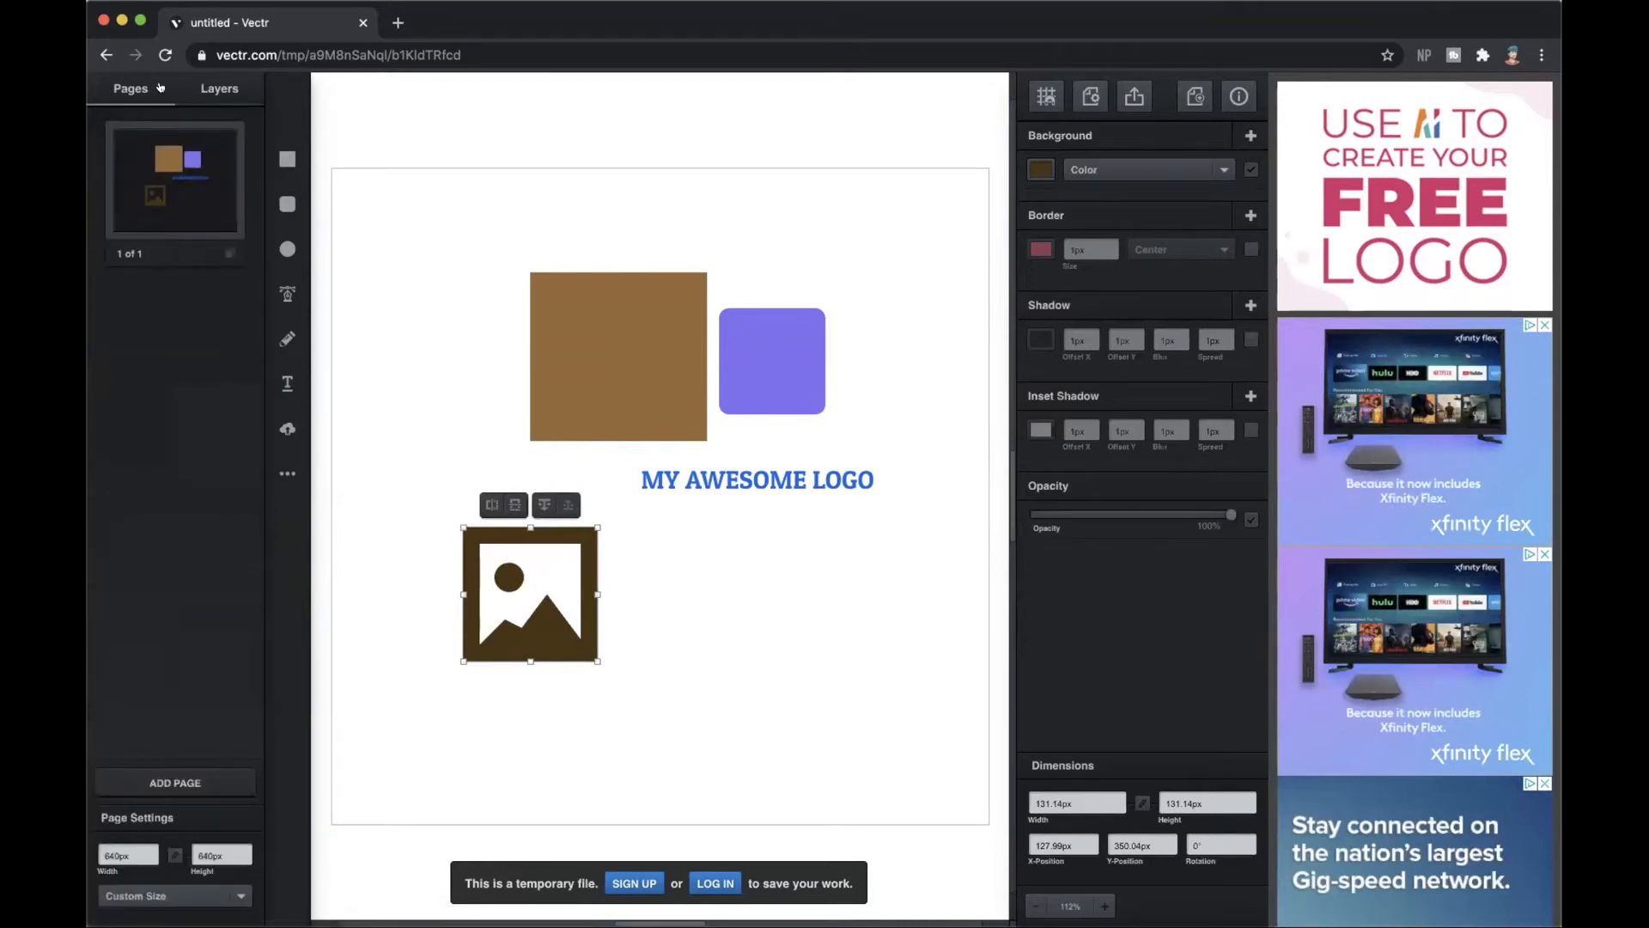
click(216, 93)
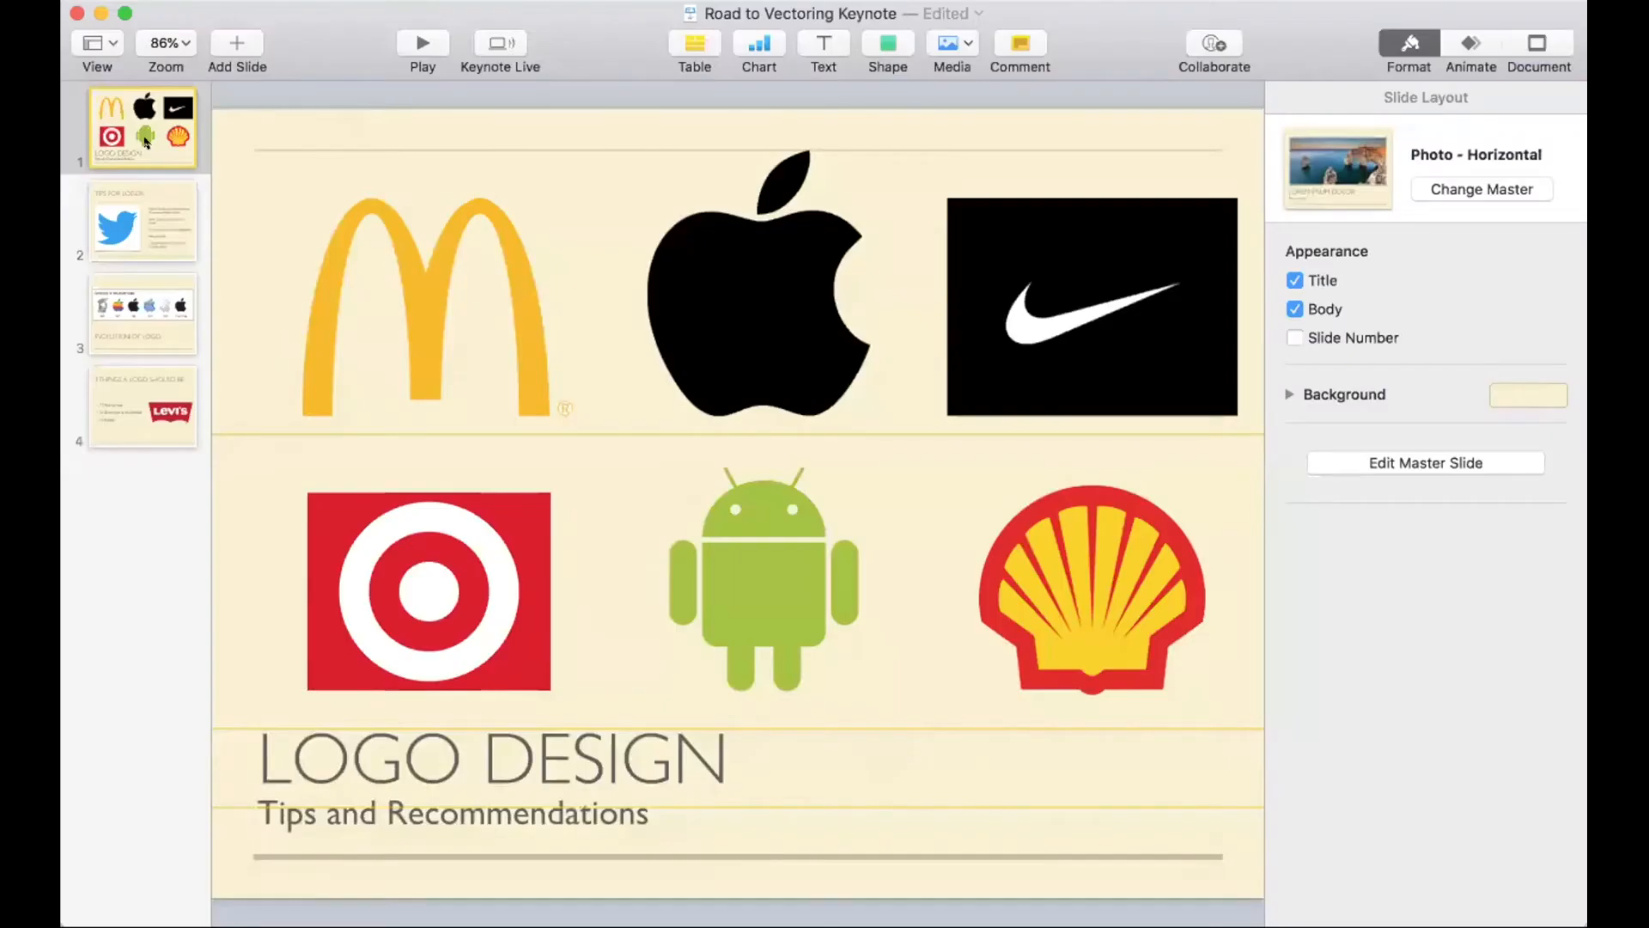
Switch to Keynote and play the Logo Design presentation from its first slide
click(148, 142)
click(428, 34)
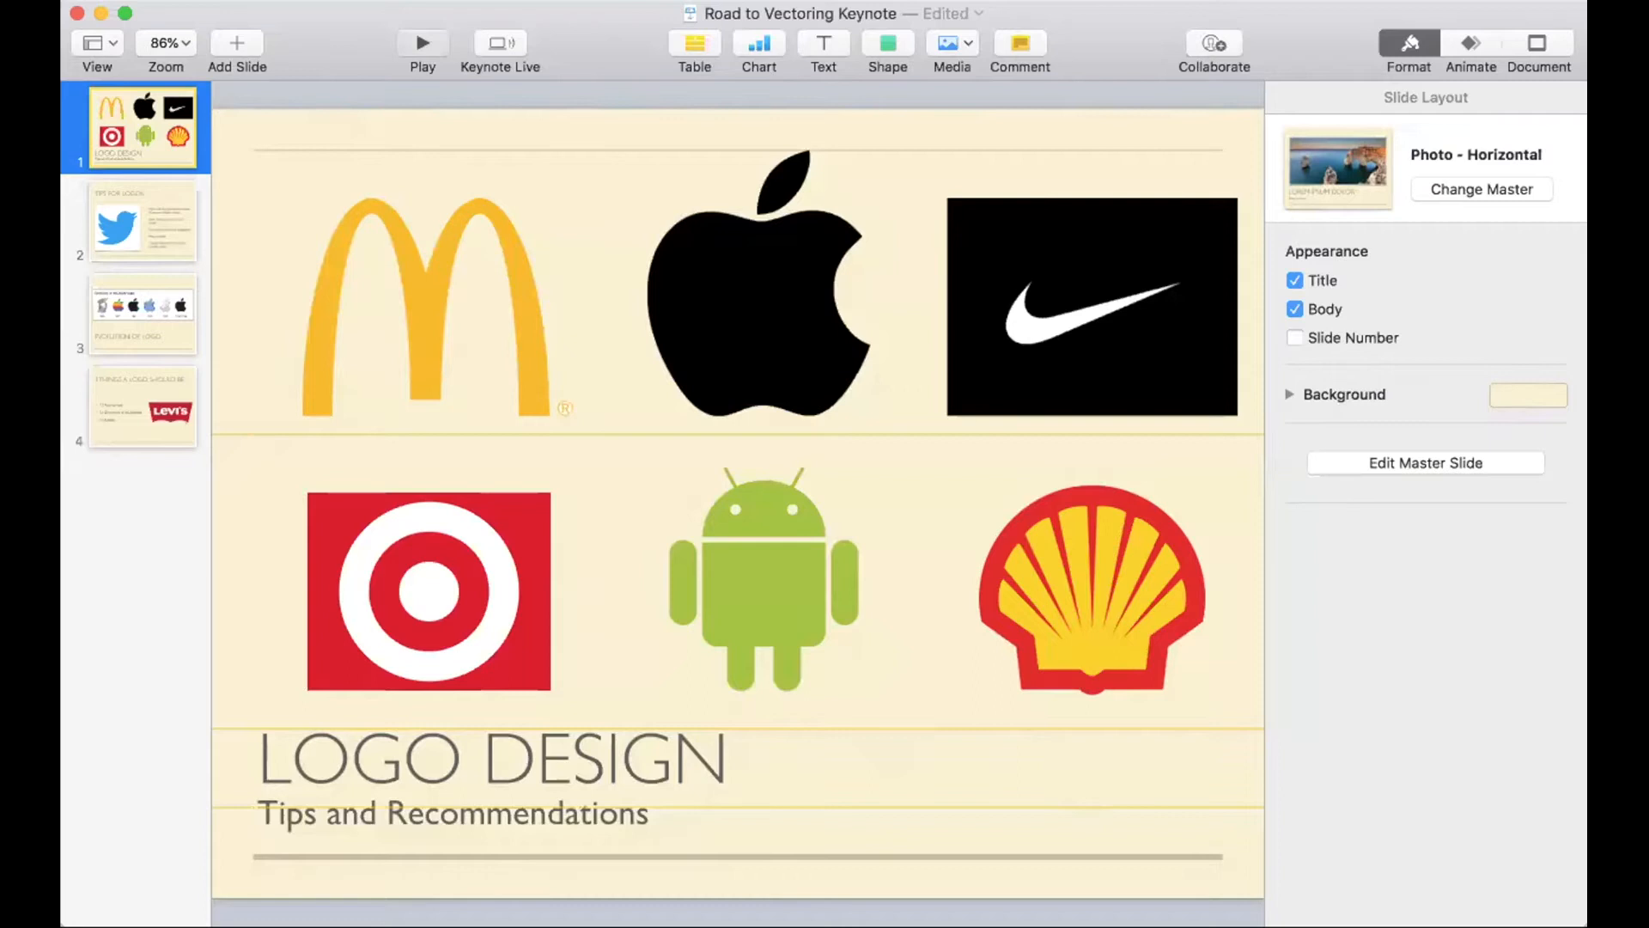
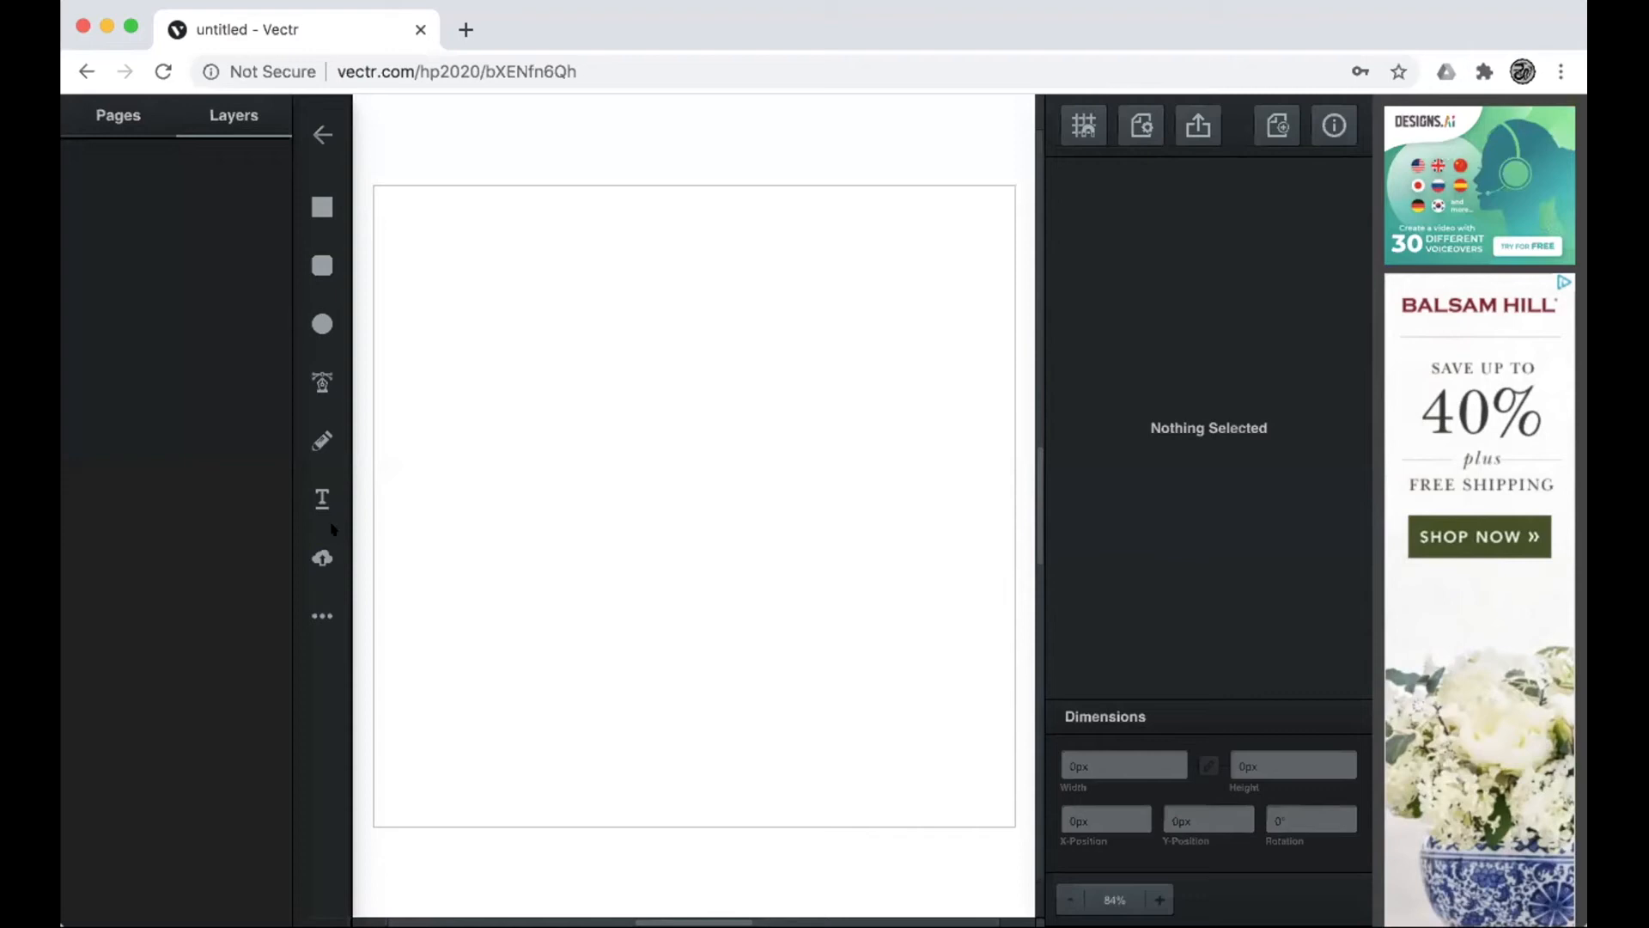
Place an 80 × 80 px heart from the additional shapes in the upper middle of the blank page
click(320, 618)
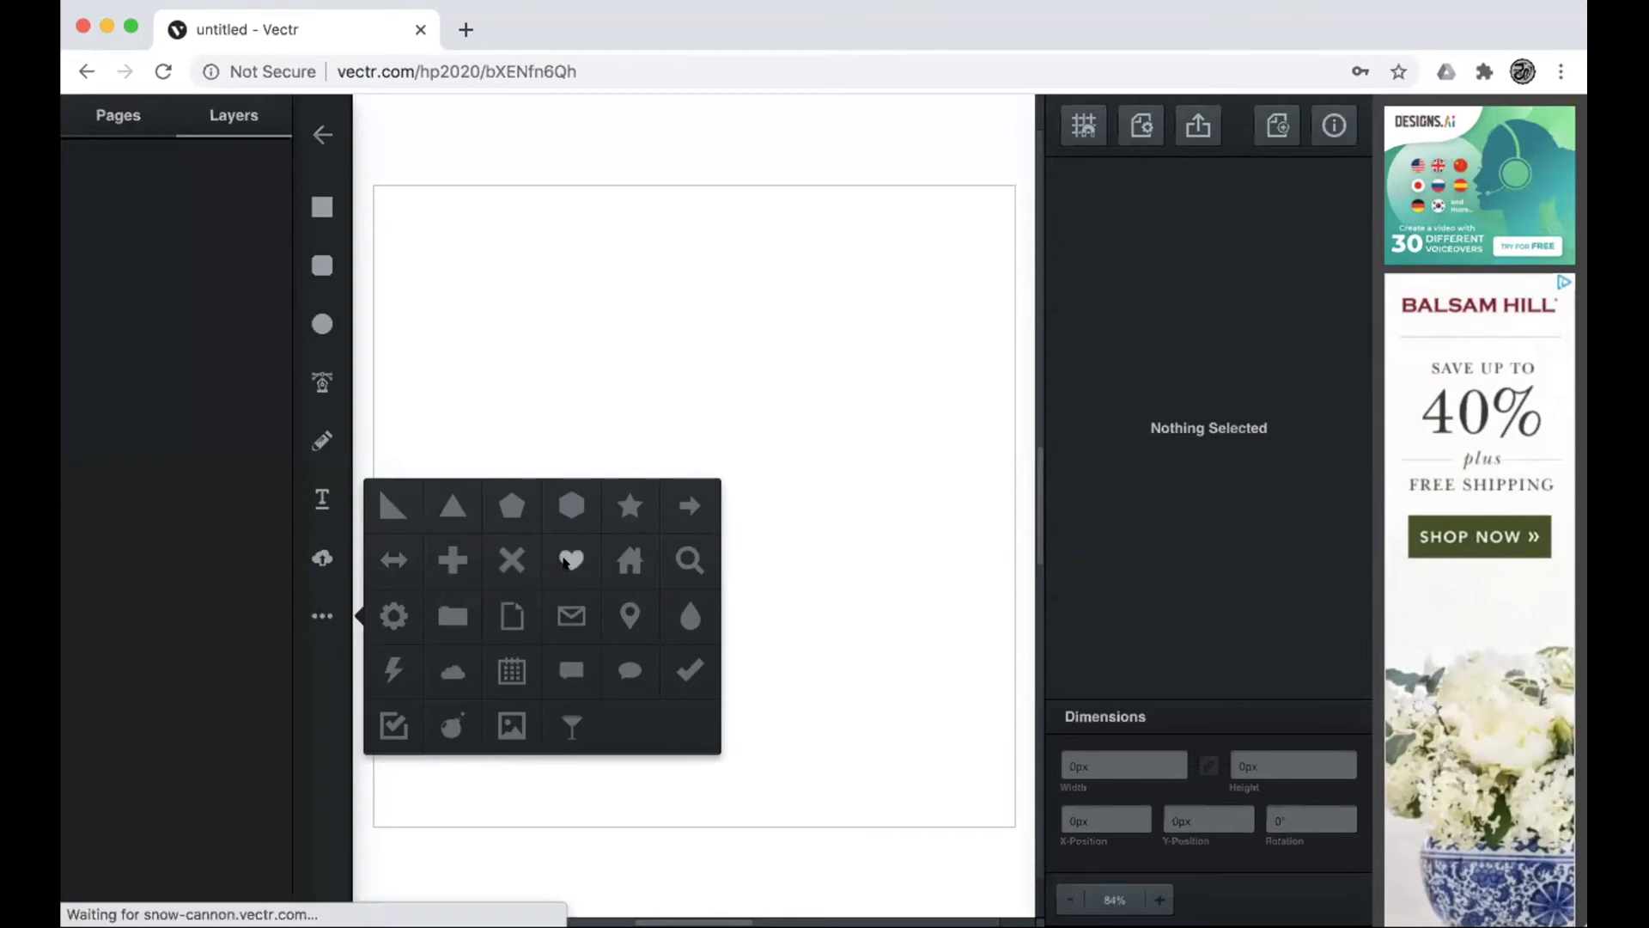
click(565, 561)
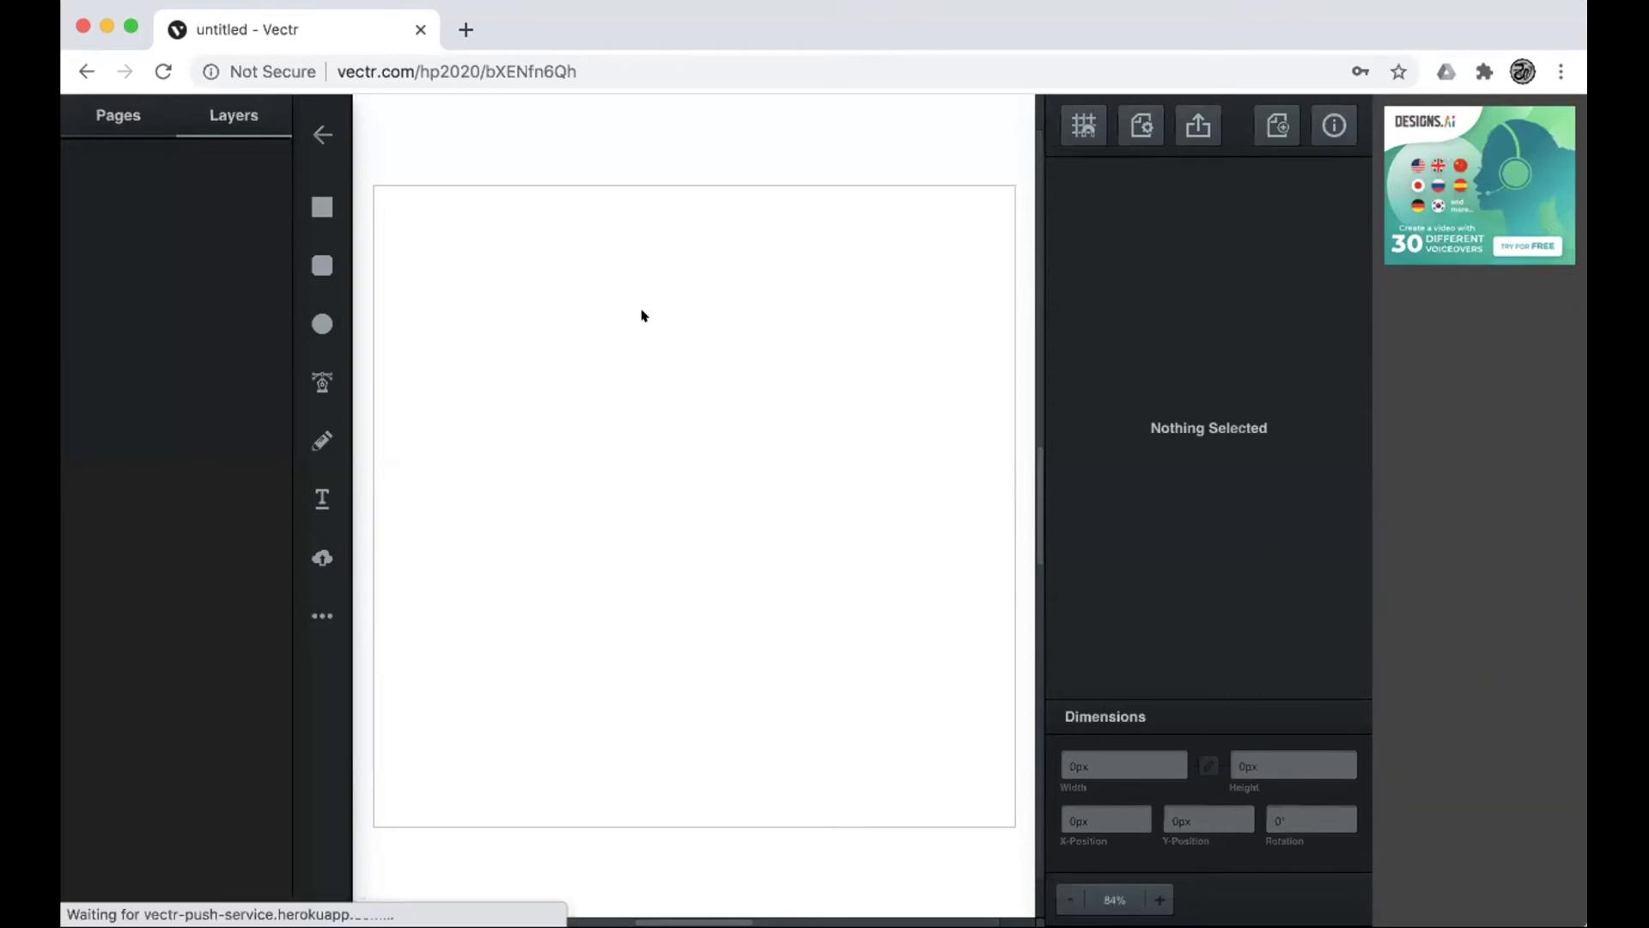
click(600, 357)
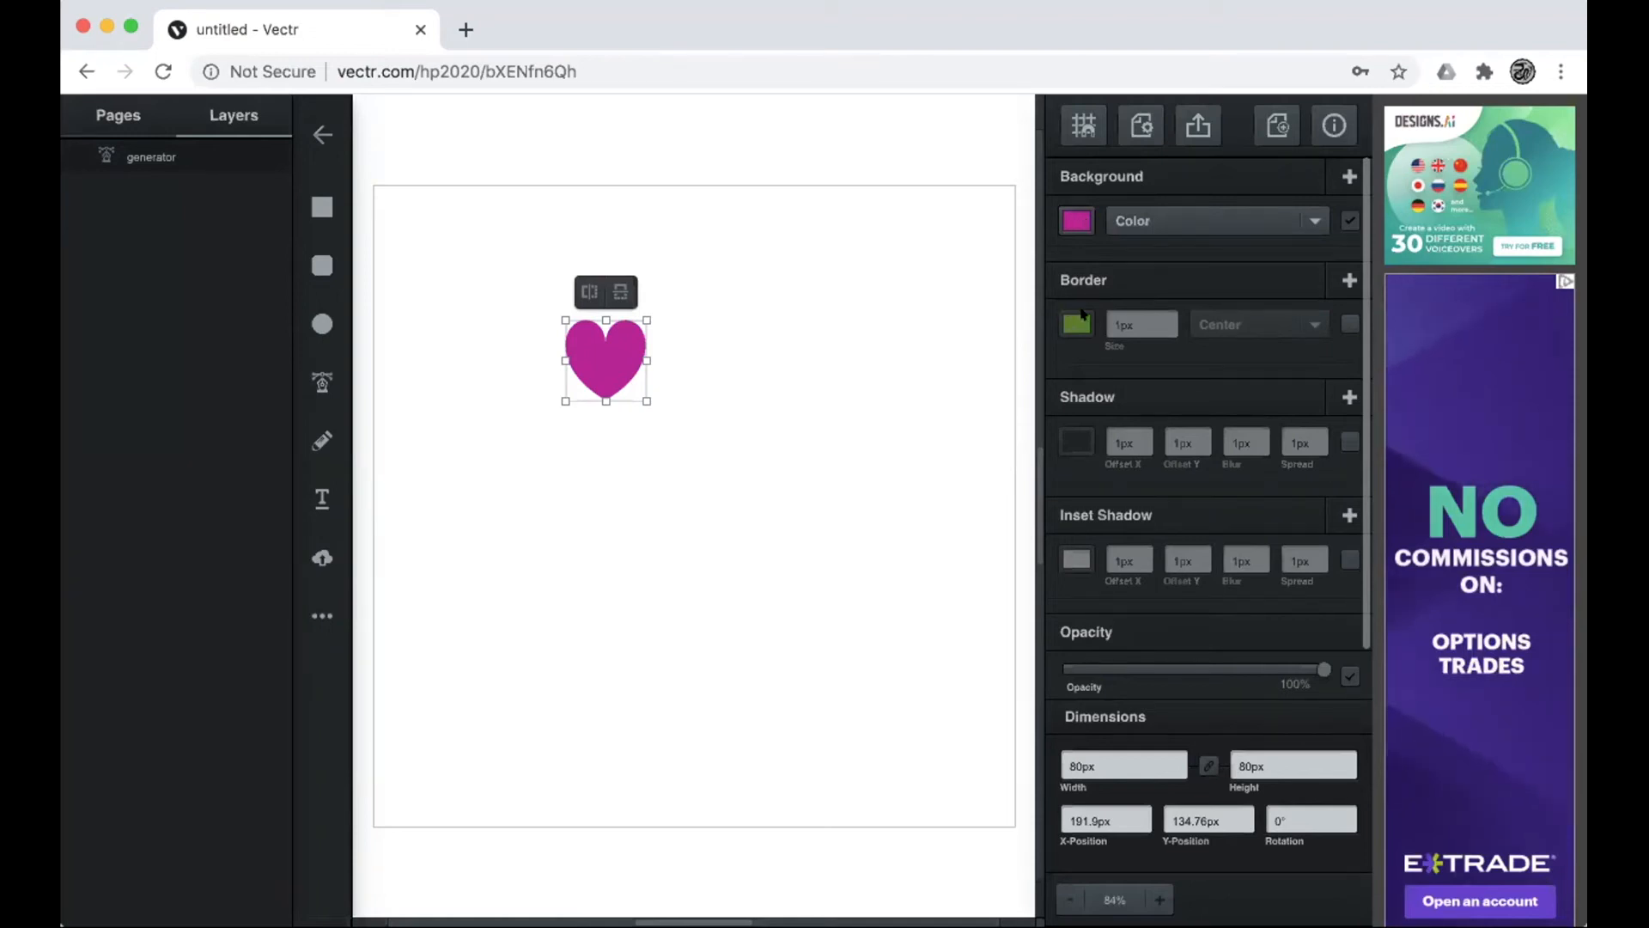
Change the heart's background color to leaf green #518d25
click(1080, 217)
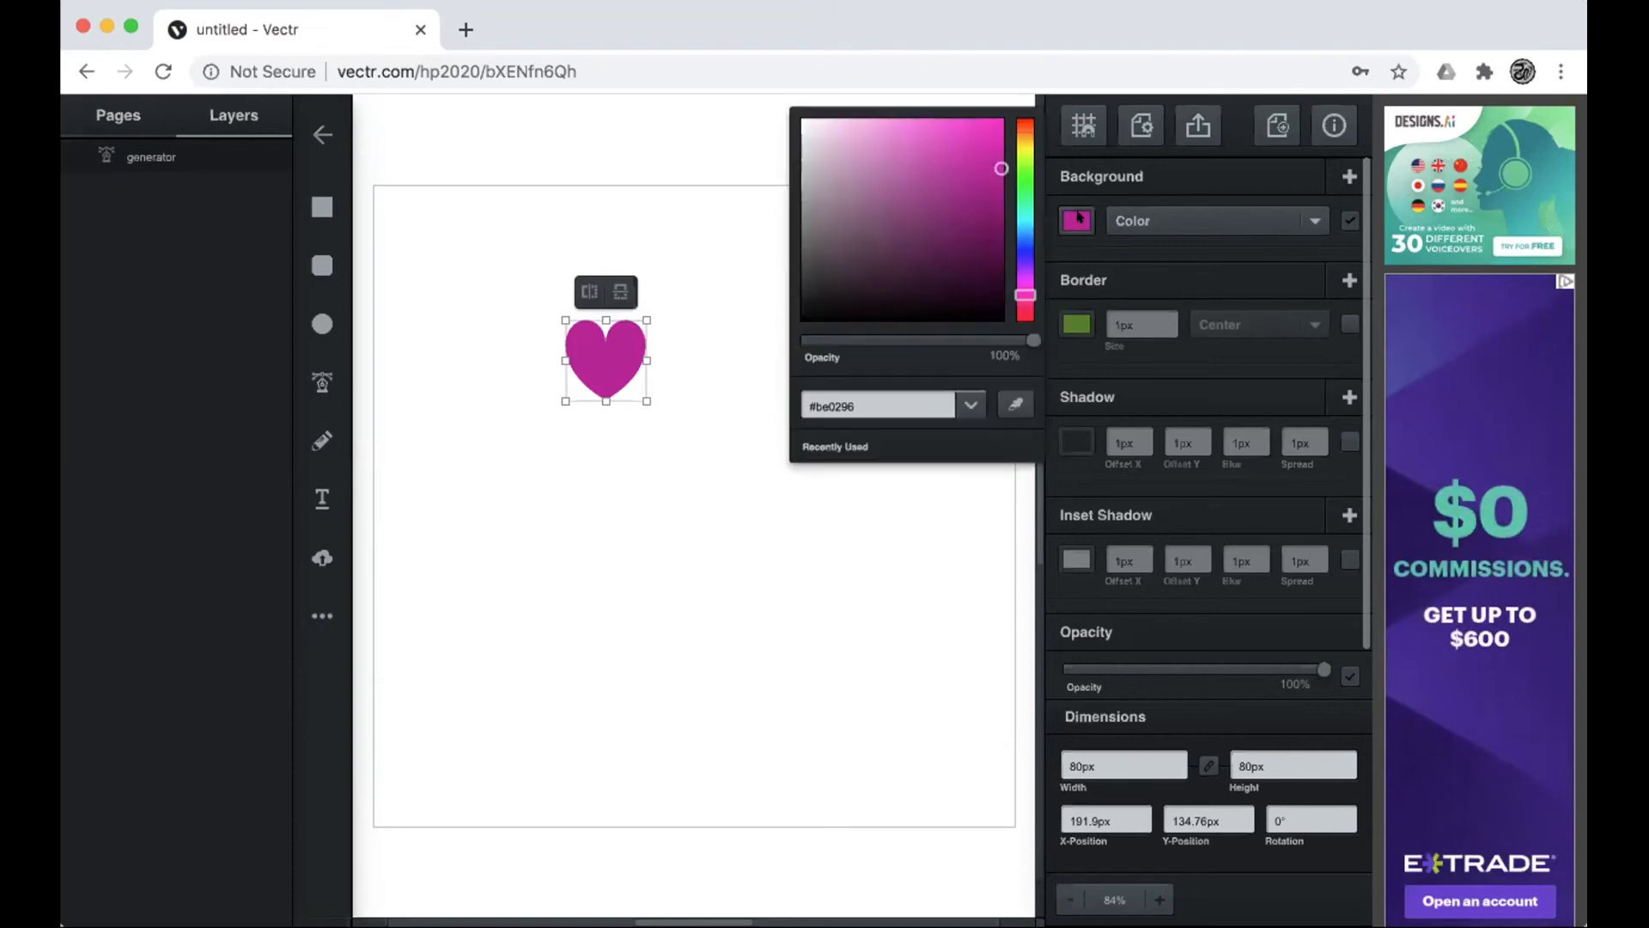
click(1023, 169)
drag(1000, 165, 949, 206)
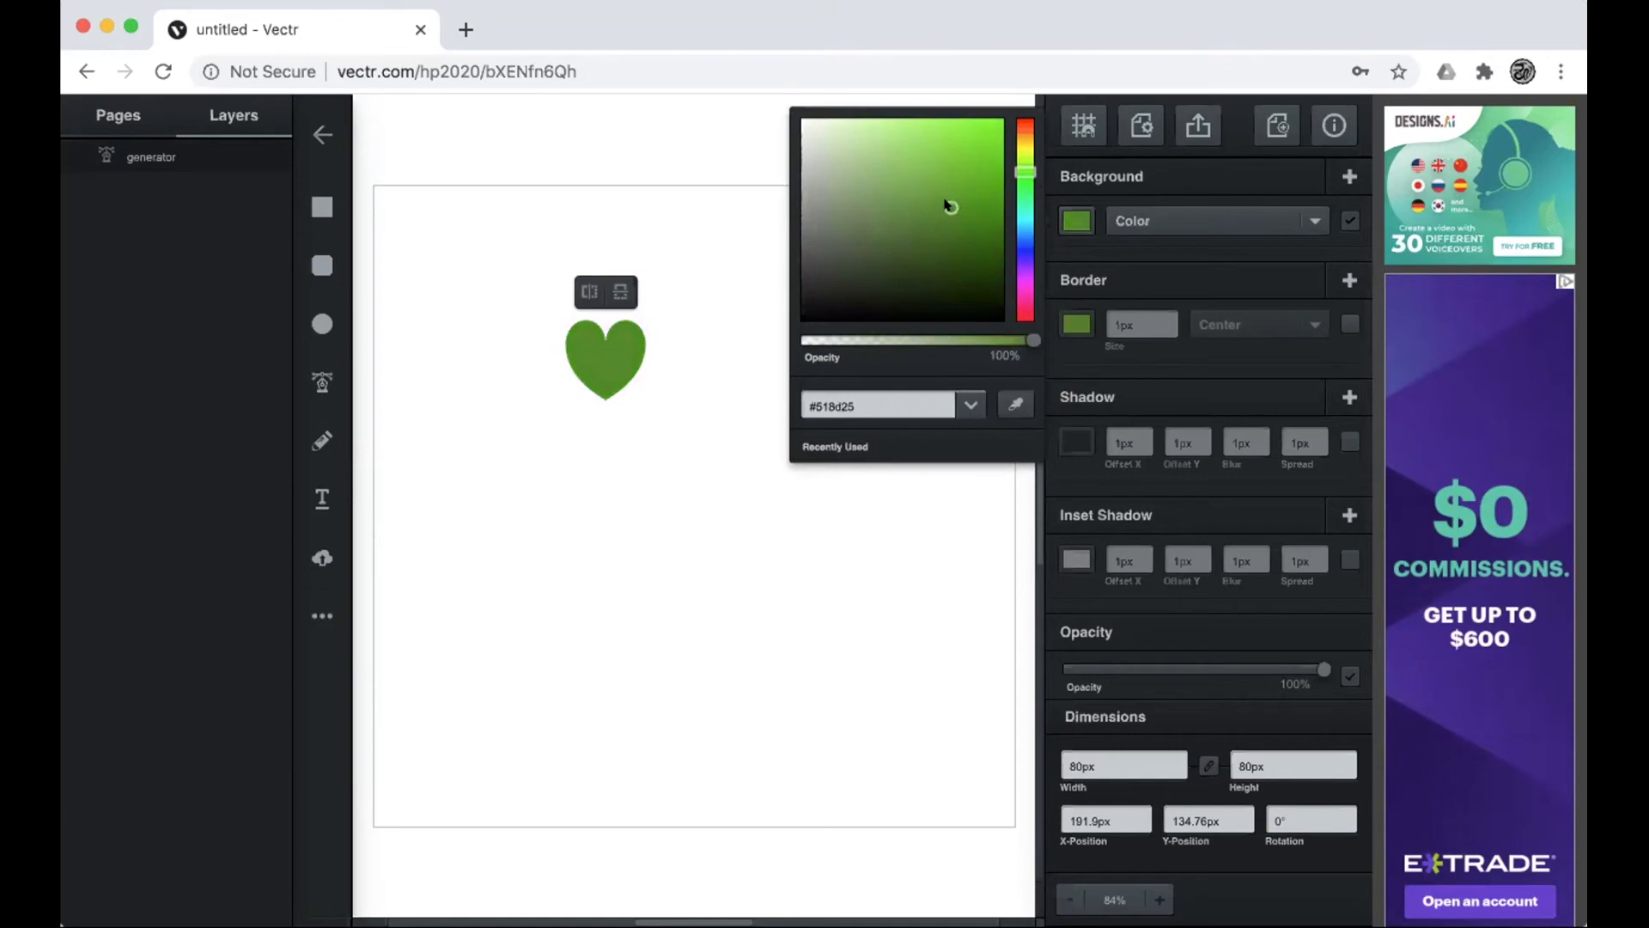
click(717, 254)
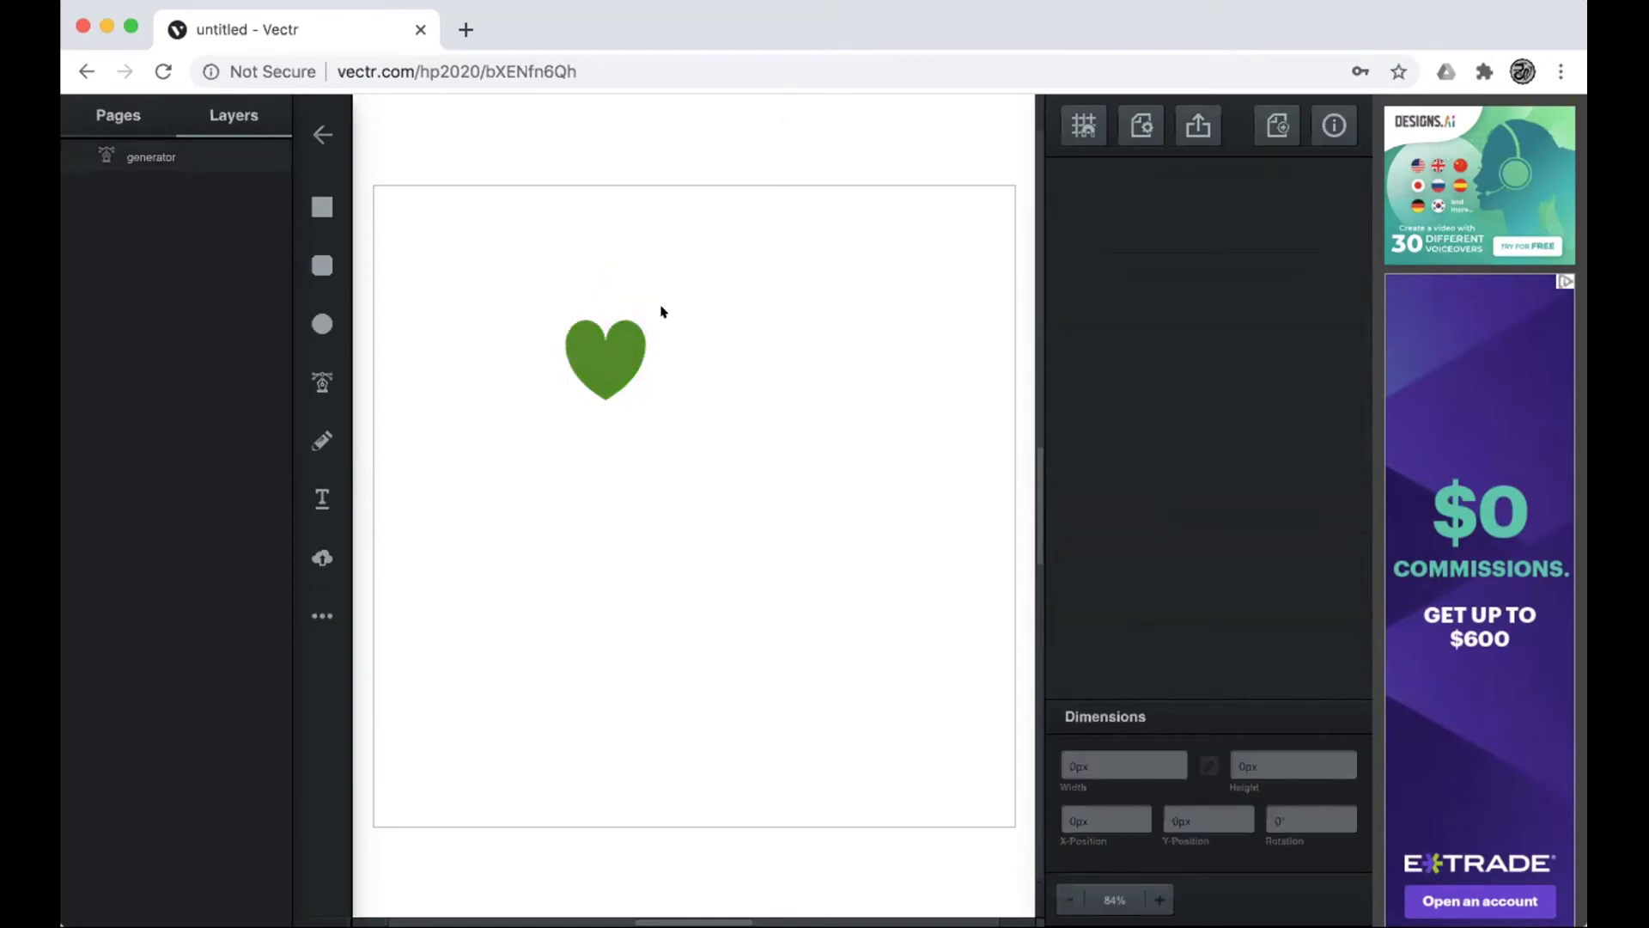
Move the green heart up near the page's upper edge and shrink it to about 59 × 59 px
drag(601, 359, 601, 293)
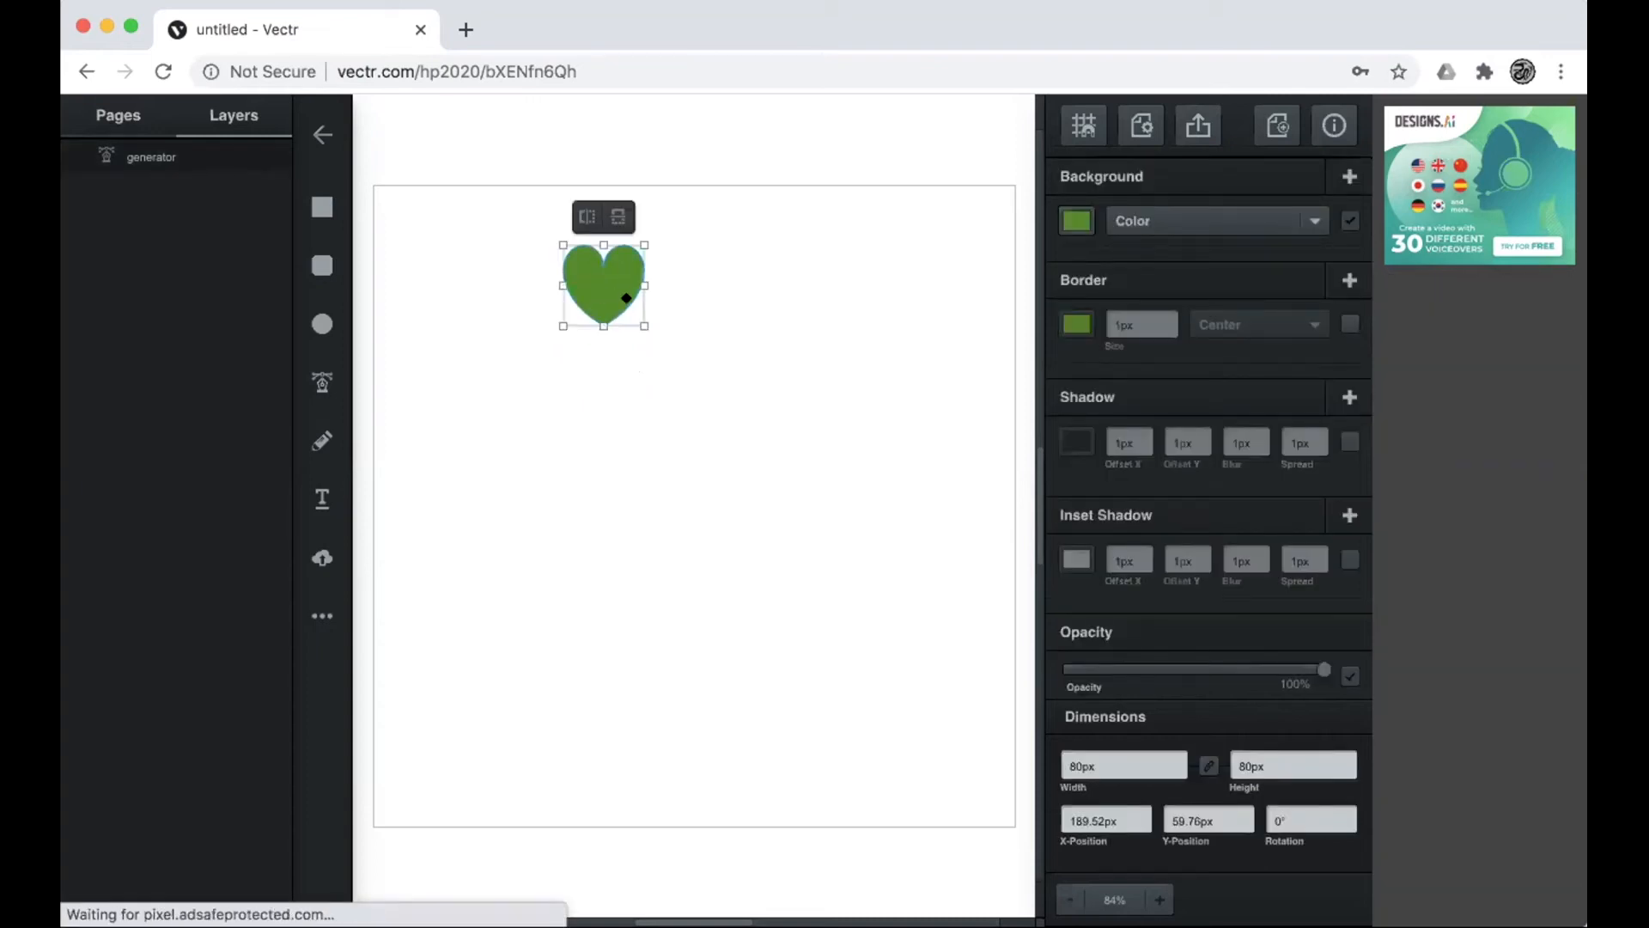
drag(627, 316, 607, 294)
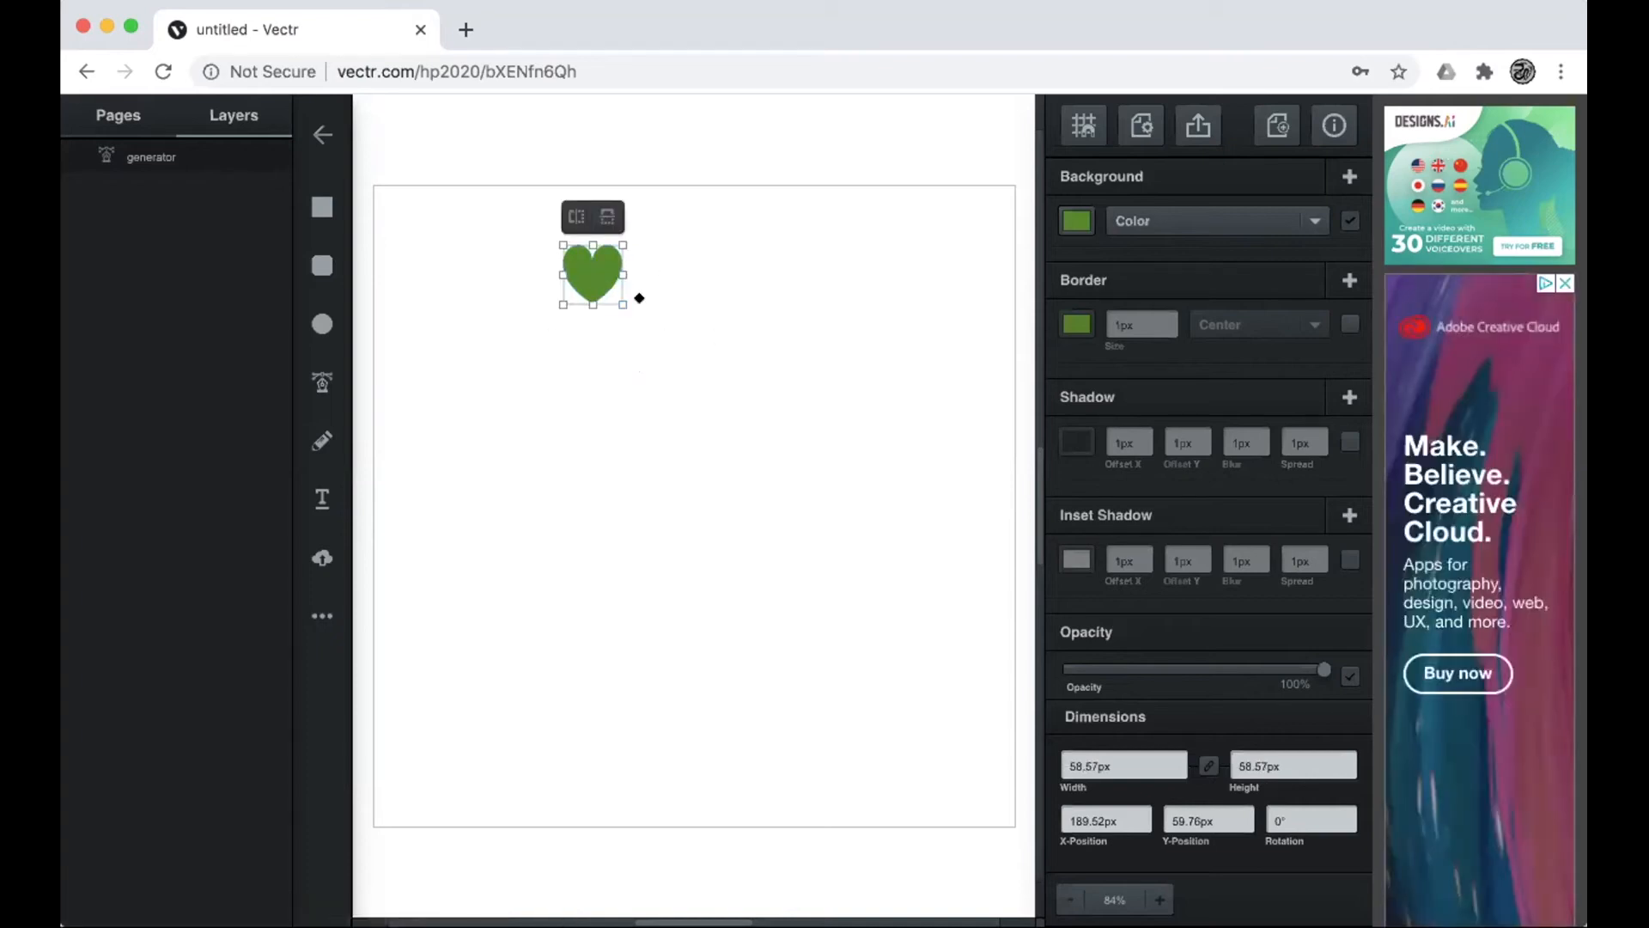
click(678, 357)
Duplicate the small green heart and place the copy beside the original, slightly lower and to its right
click(588, 275)
right_click(587, 276)
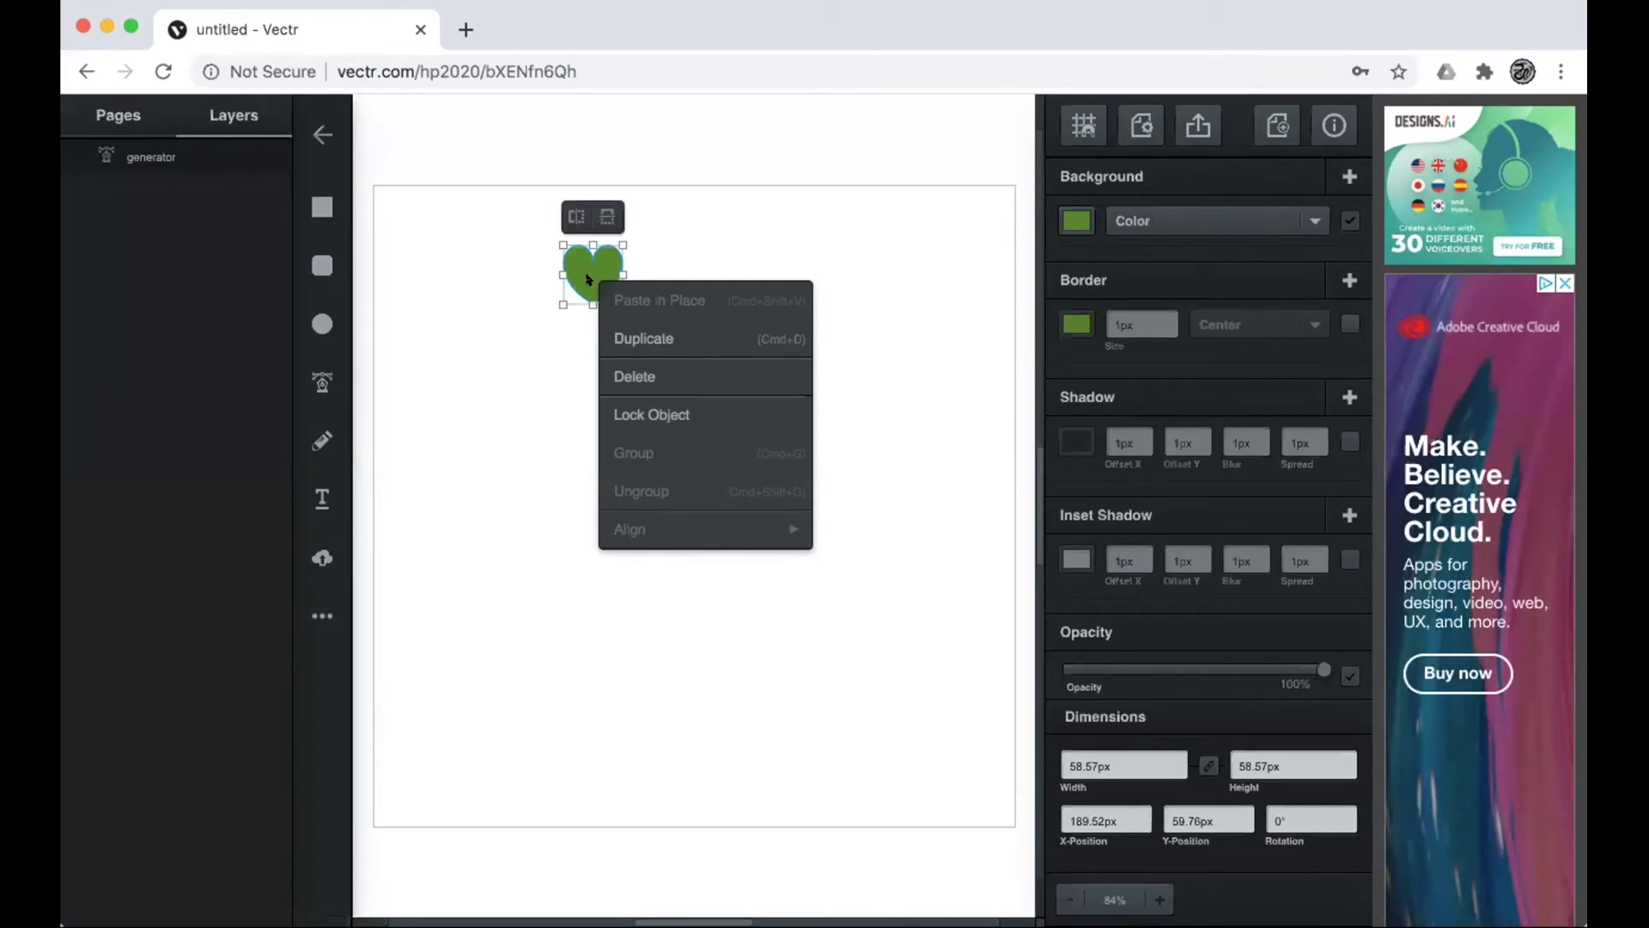
click(627, 336)
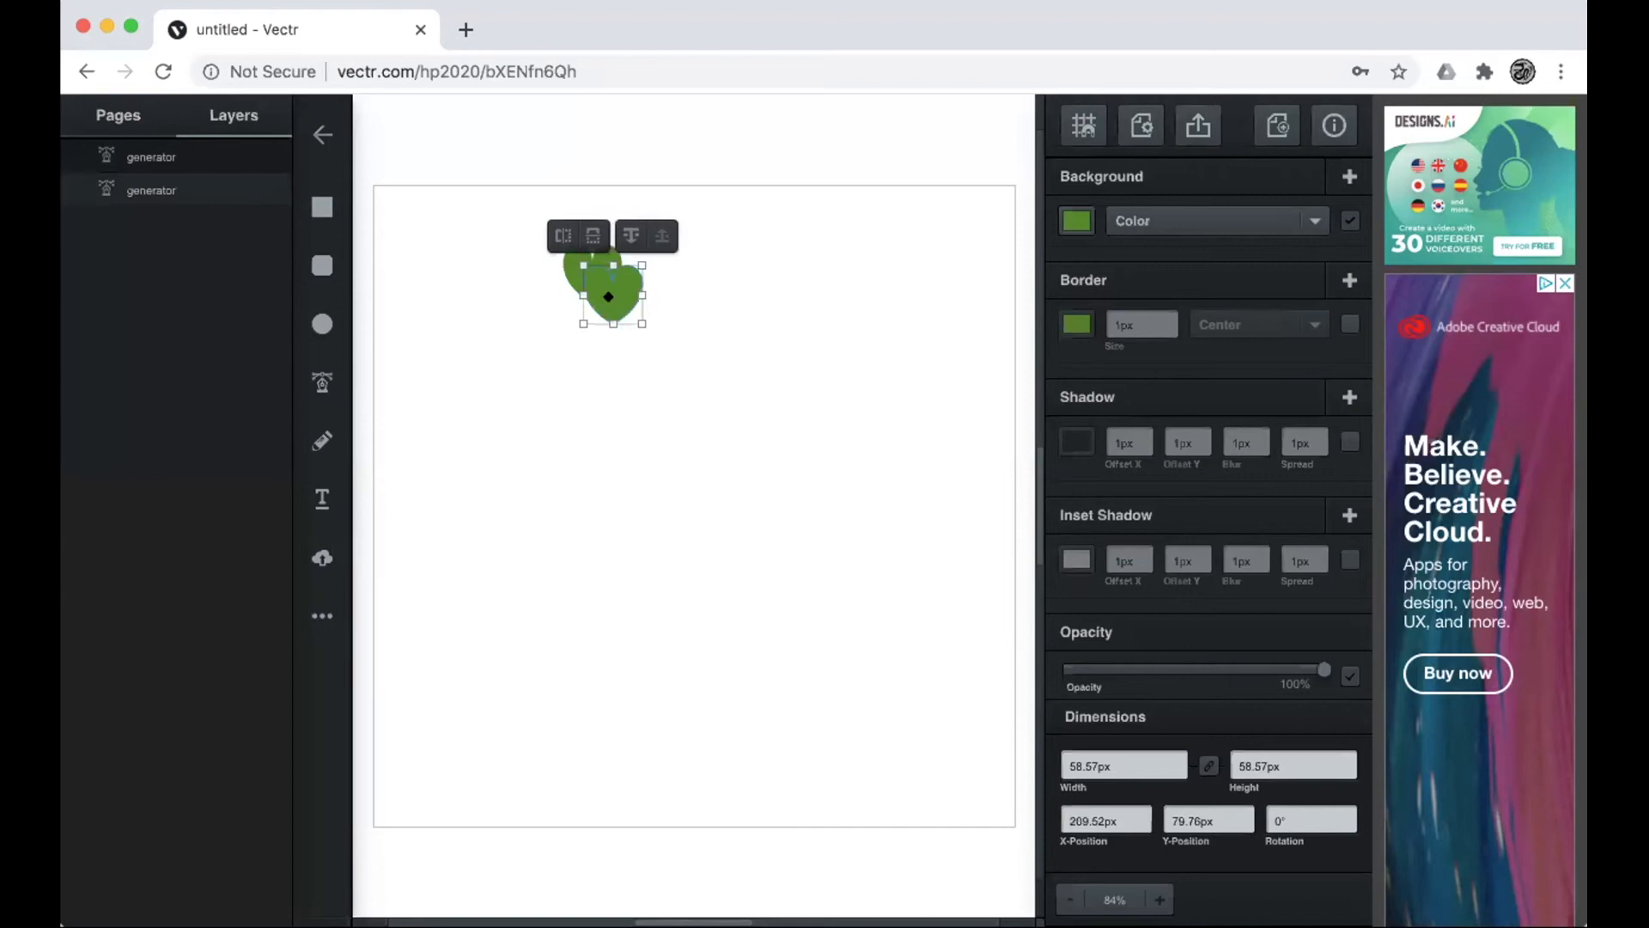
drag(608, 295, 656, 301)
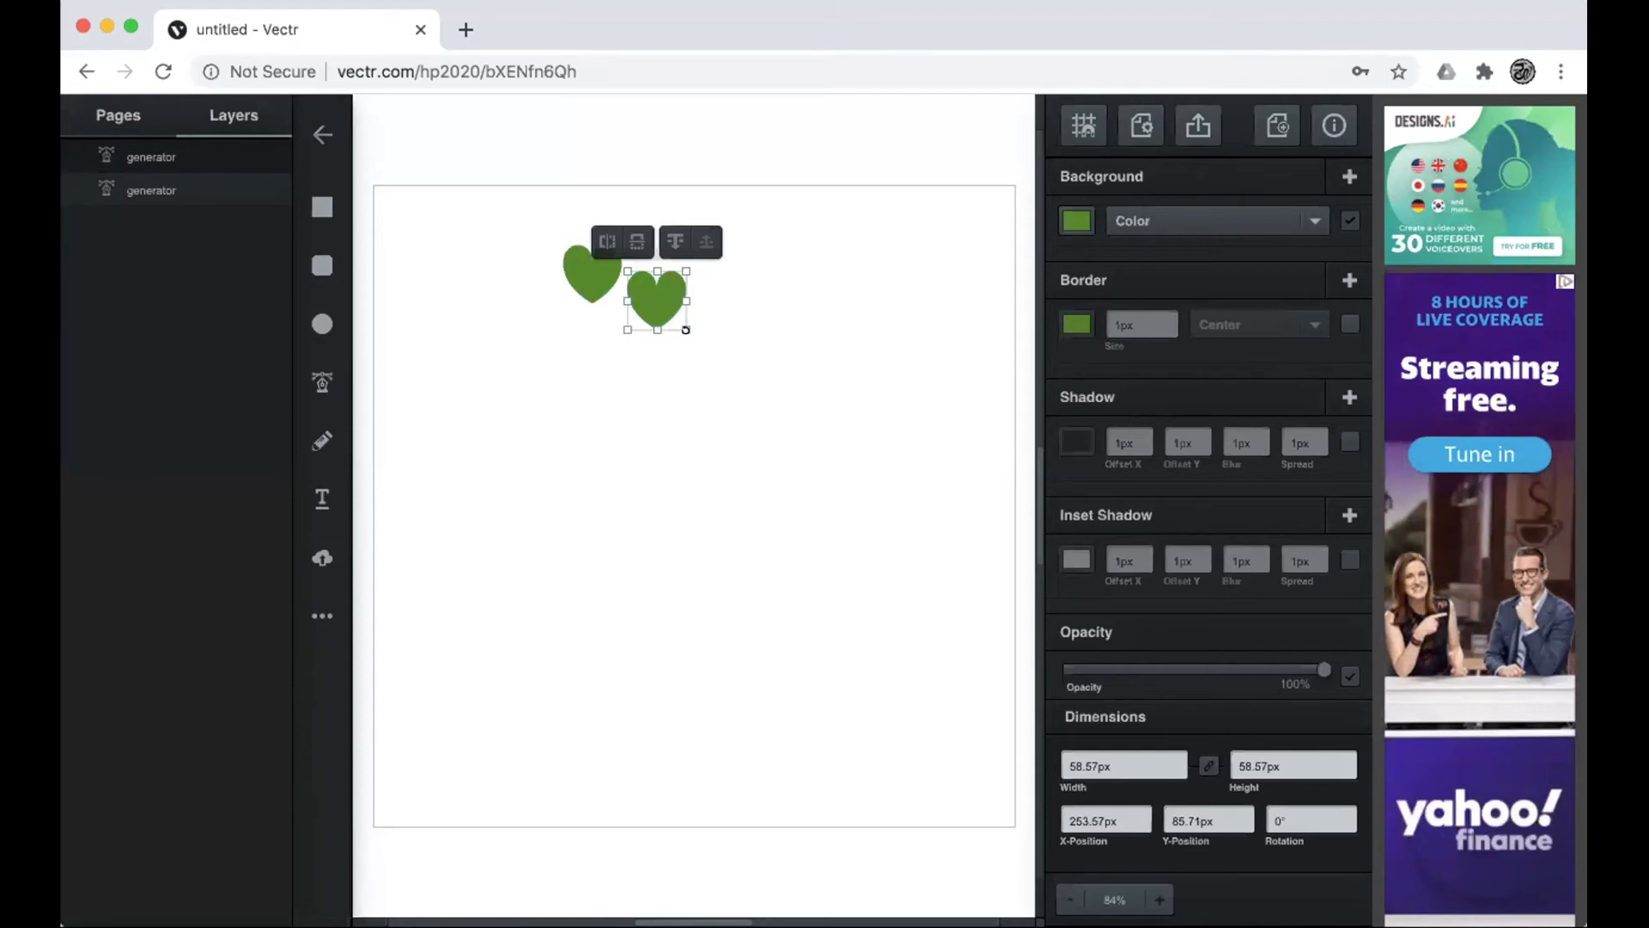
Rotate the copied heart 90° and fit its point under the first heart as the right-hand leaf
drag(686, 330, 663, 348)
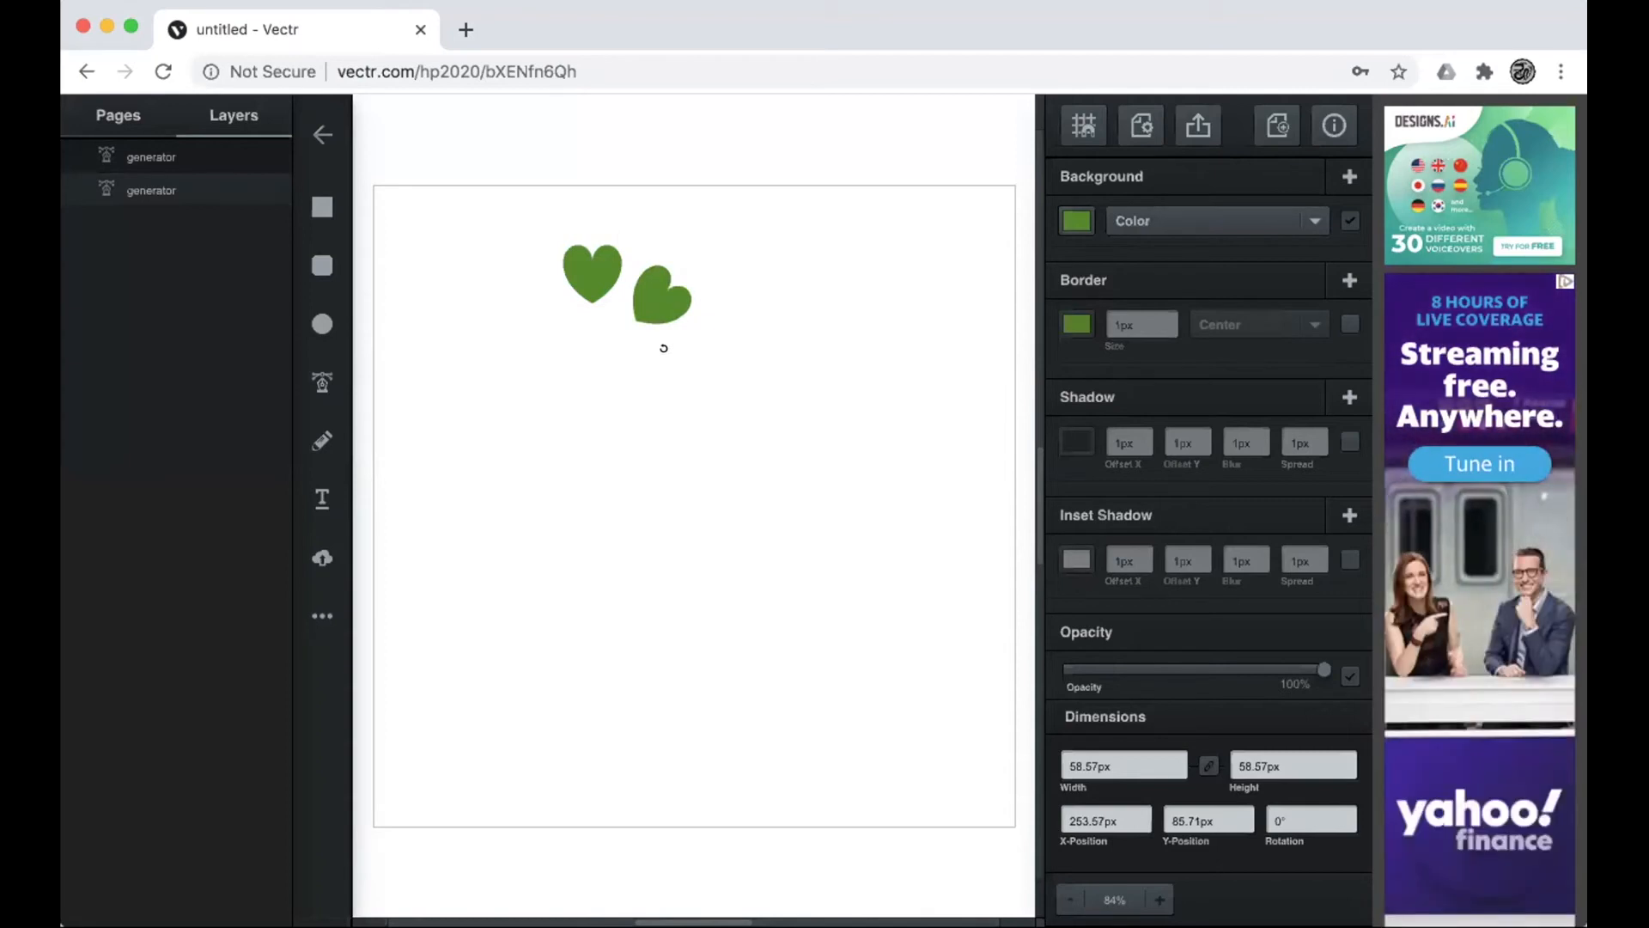
drag(662, 348, 603, 302)
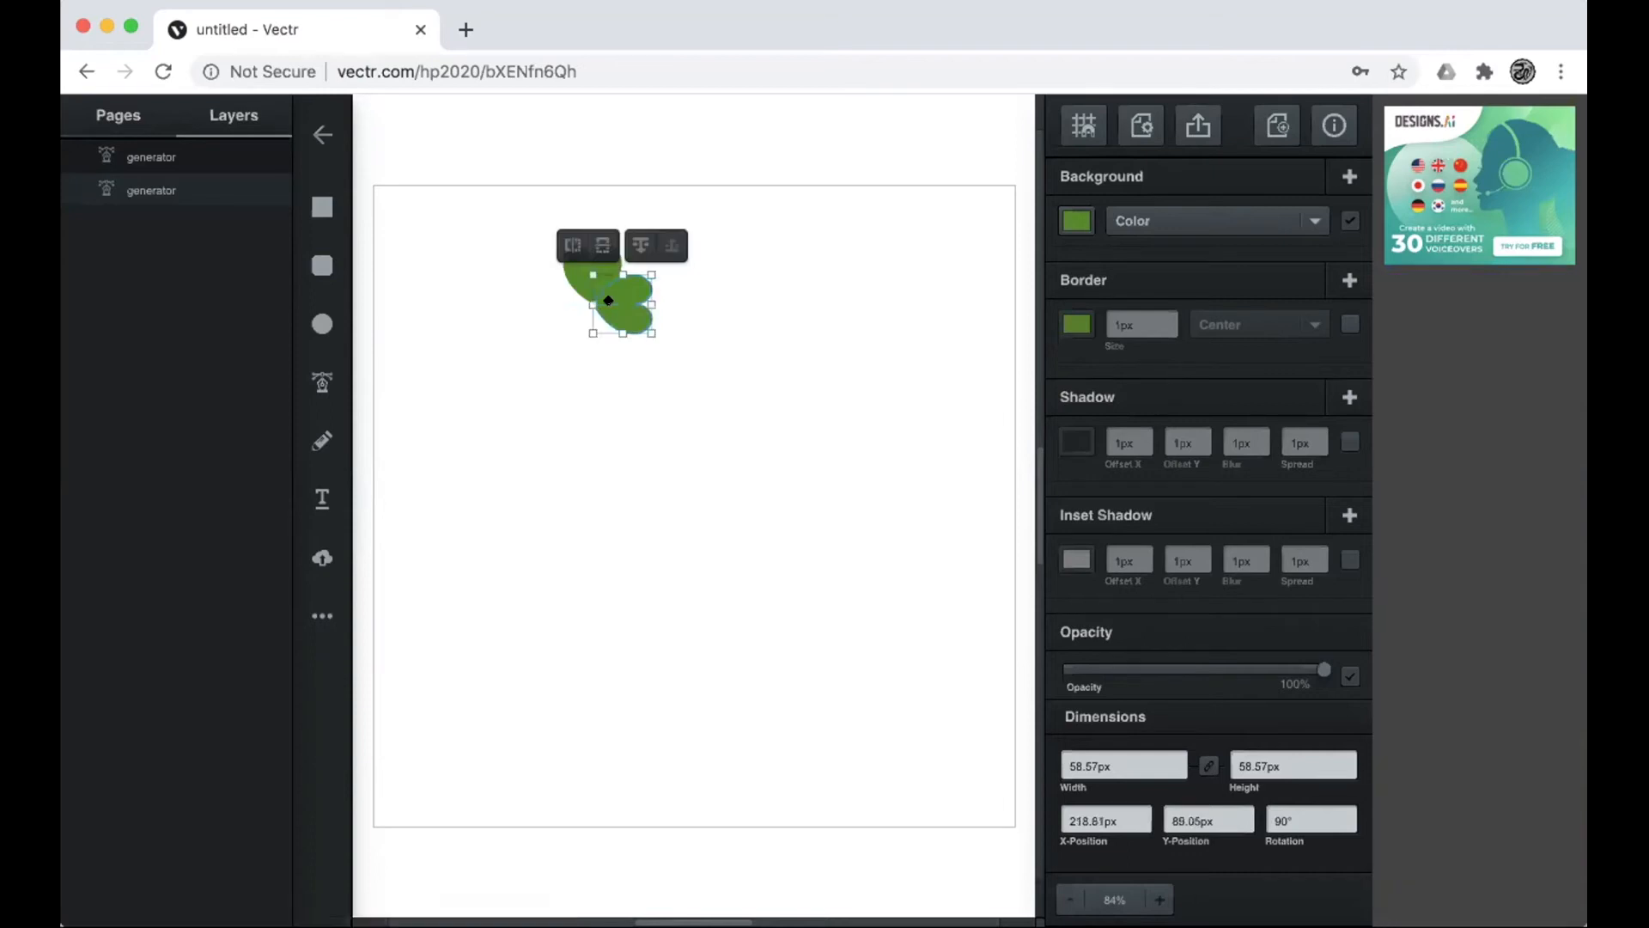
click(720, 352)
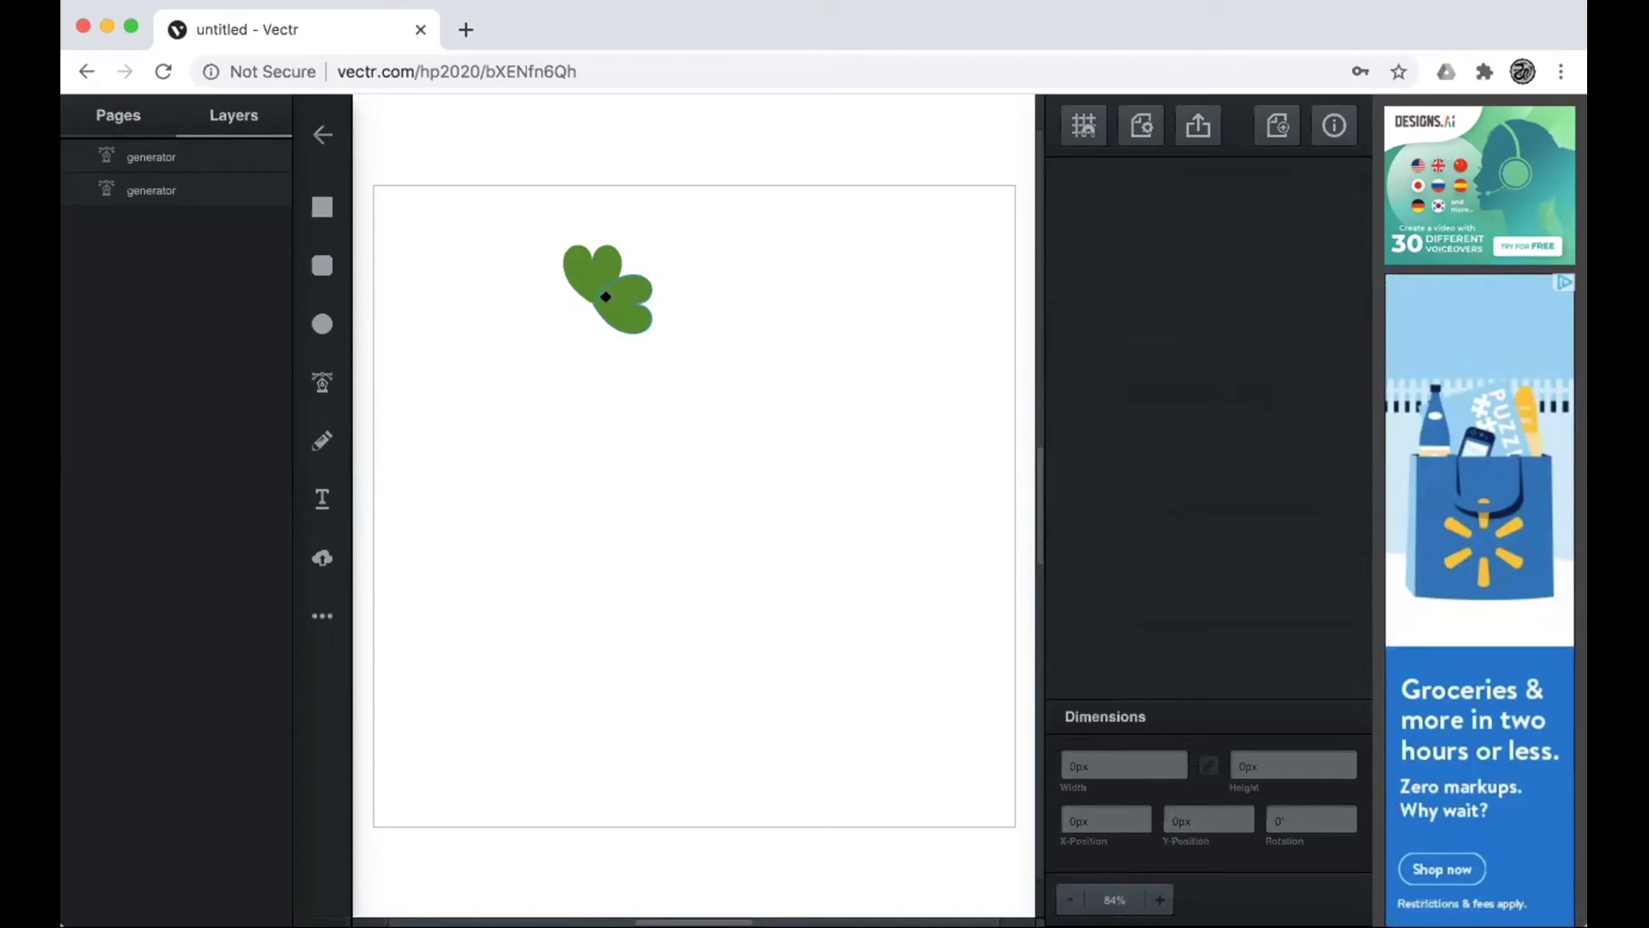
Duplicate the rotated heart that forms the right-hand leaf
click(605, 297)
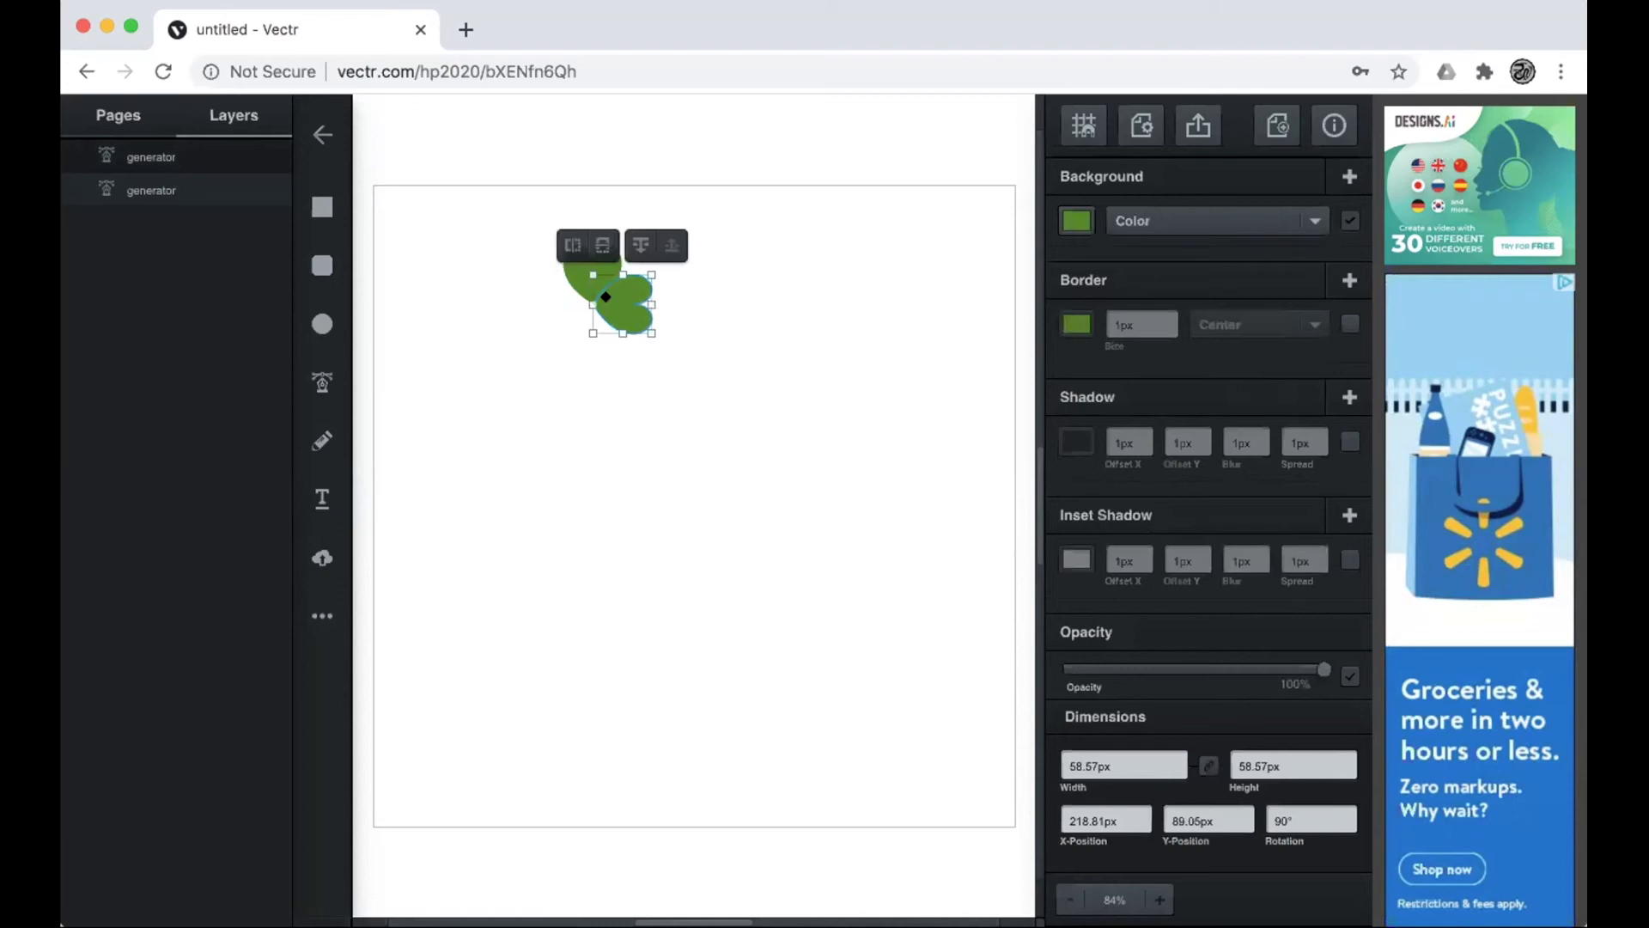
right_click(605, 297)
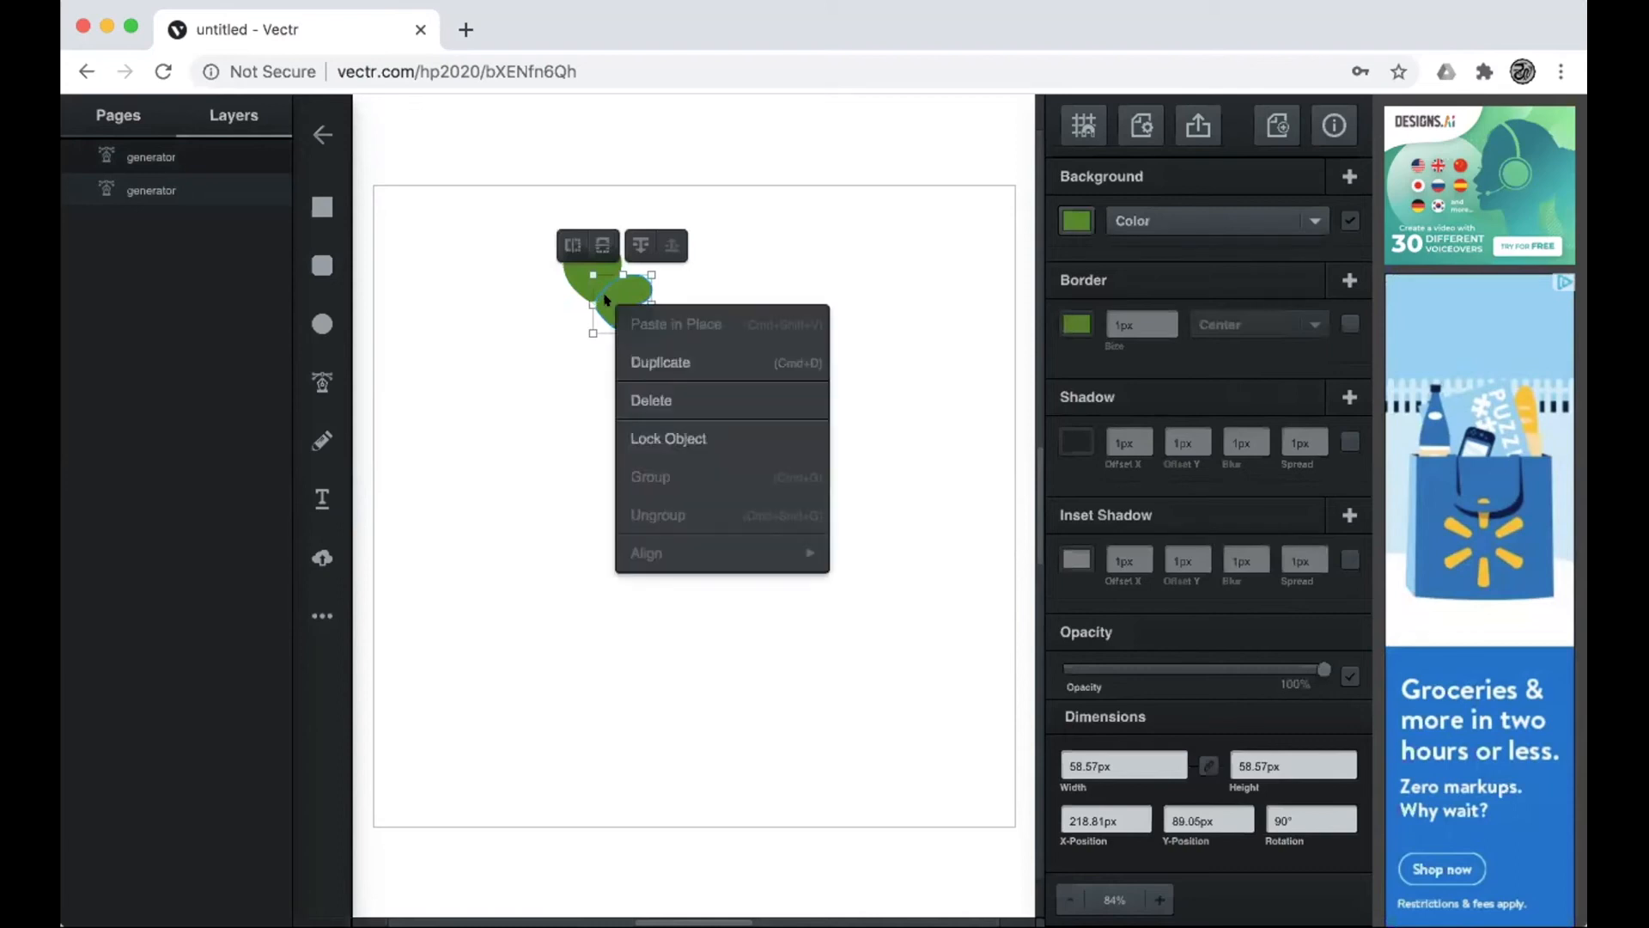
click(640, 365)
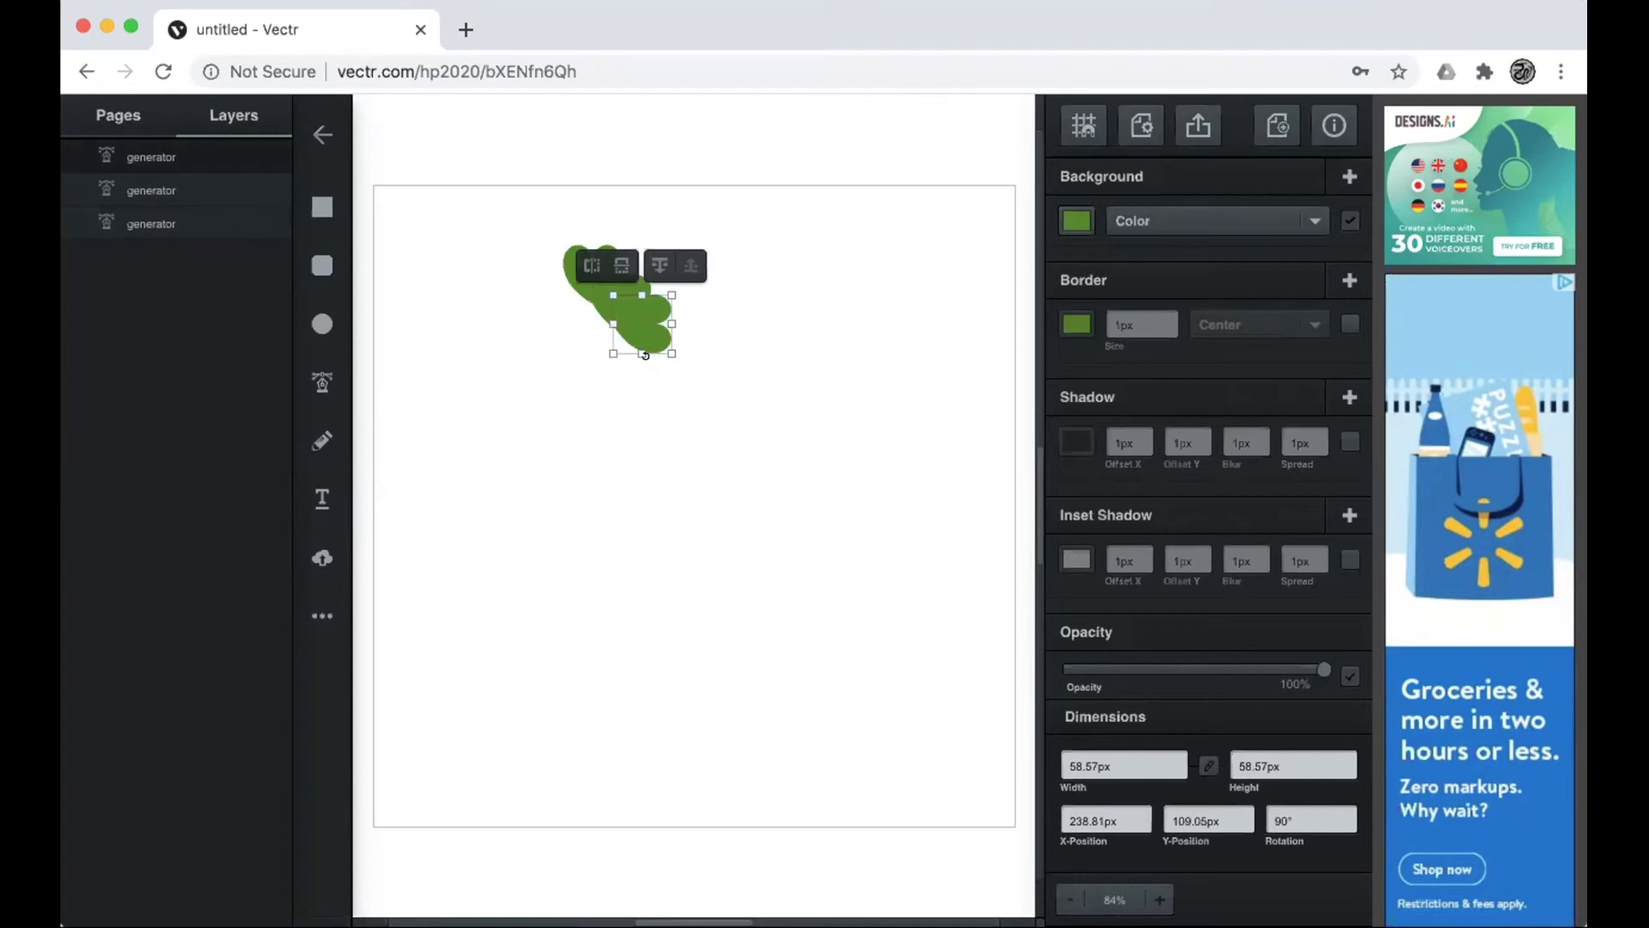
Try the flip and stacking-order options on the duplicated leaf
click(599, 275)
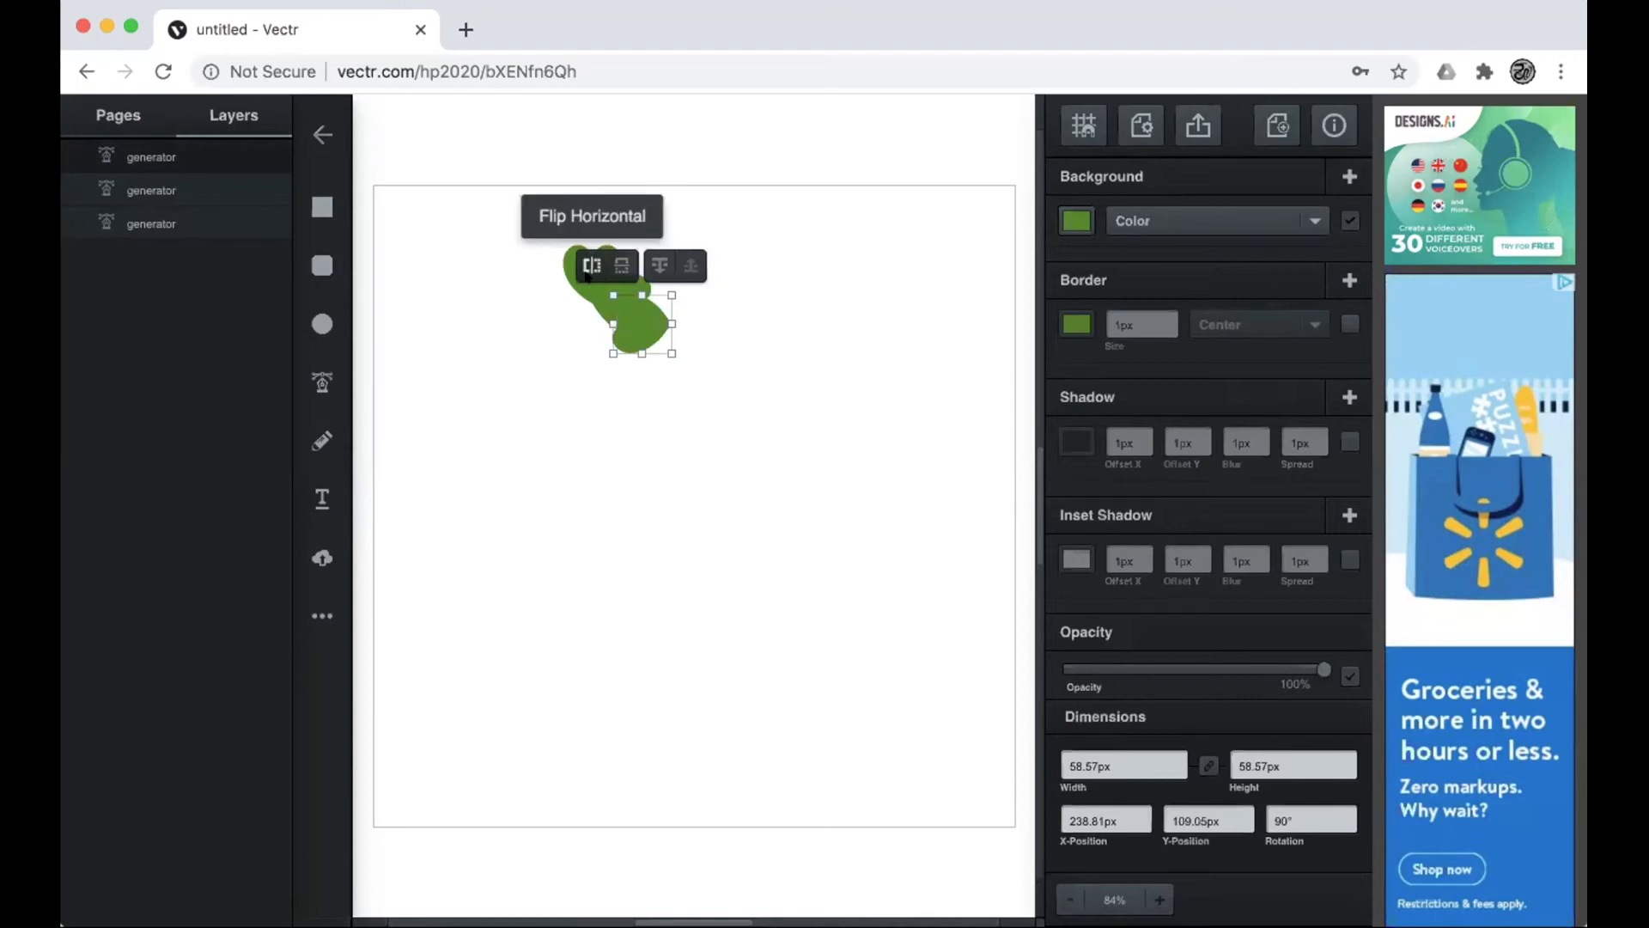
click(621, 268)
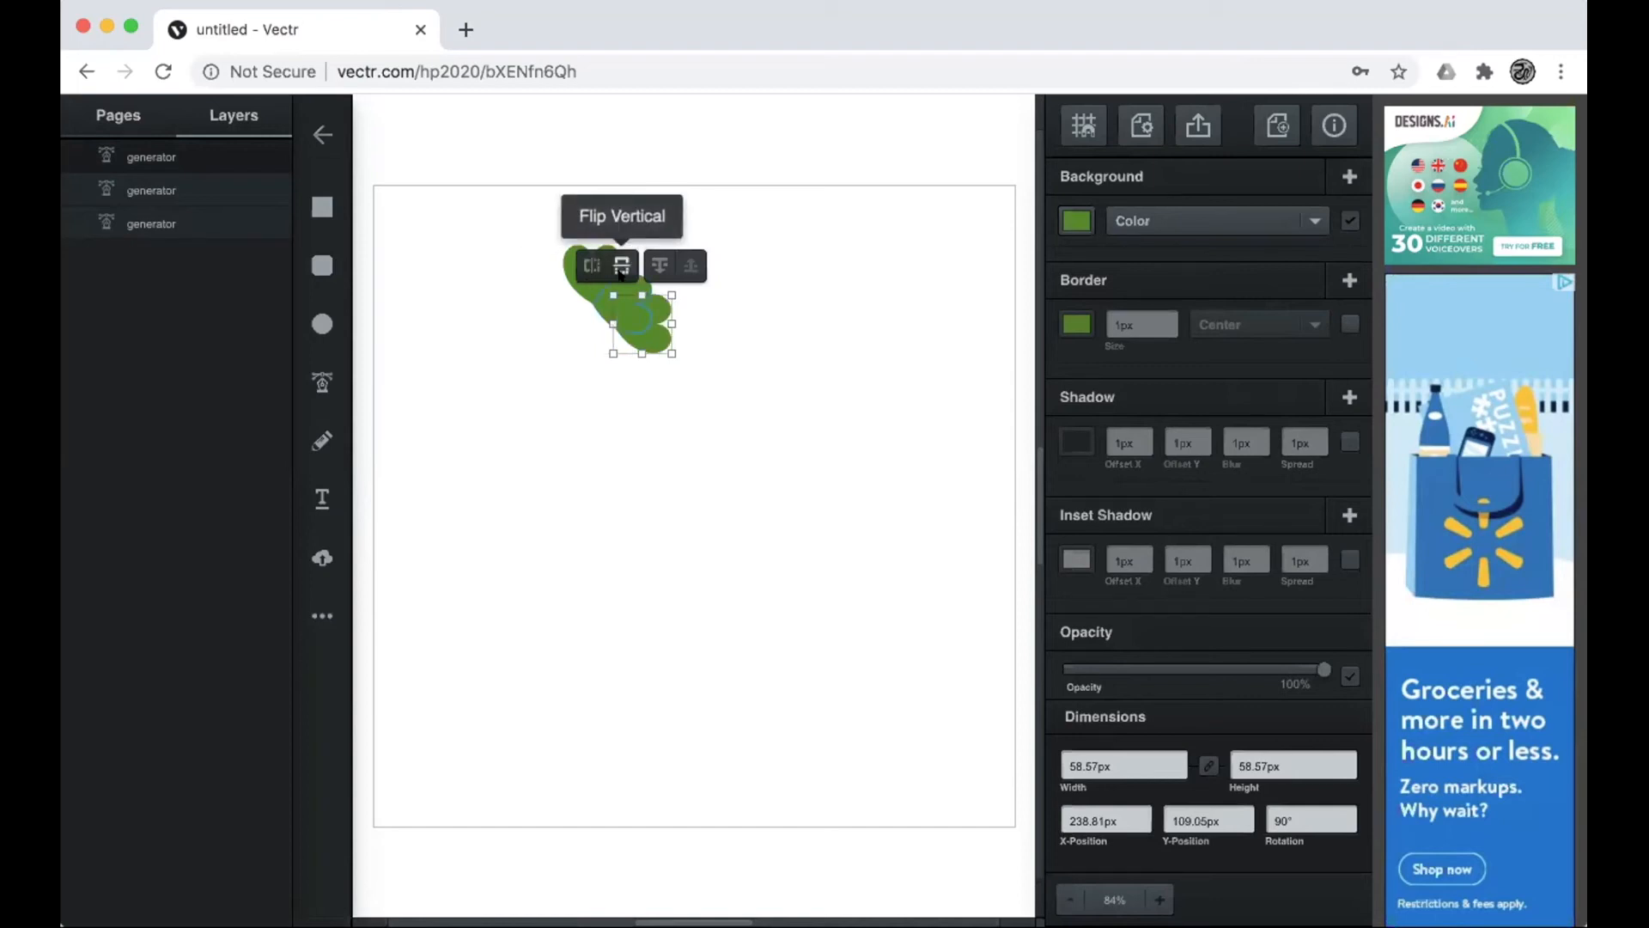
click(659, 265)
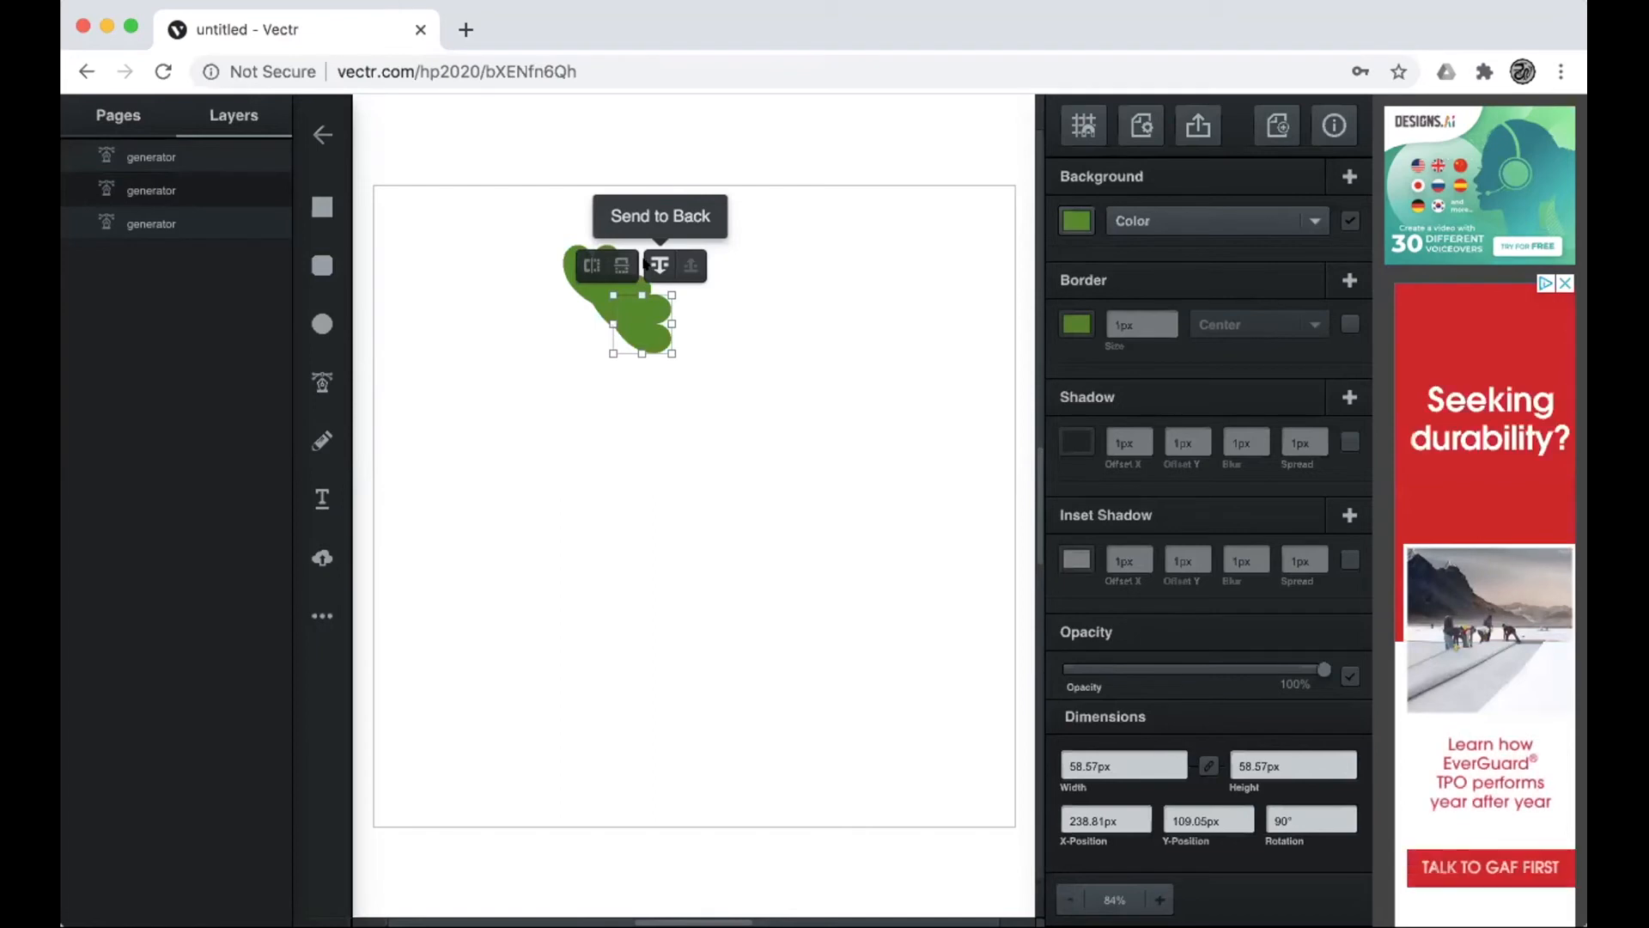
click(687, 264)
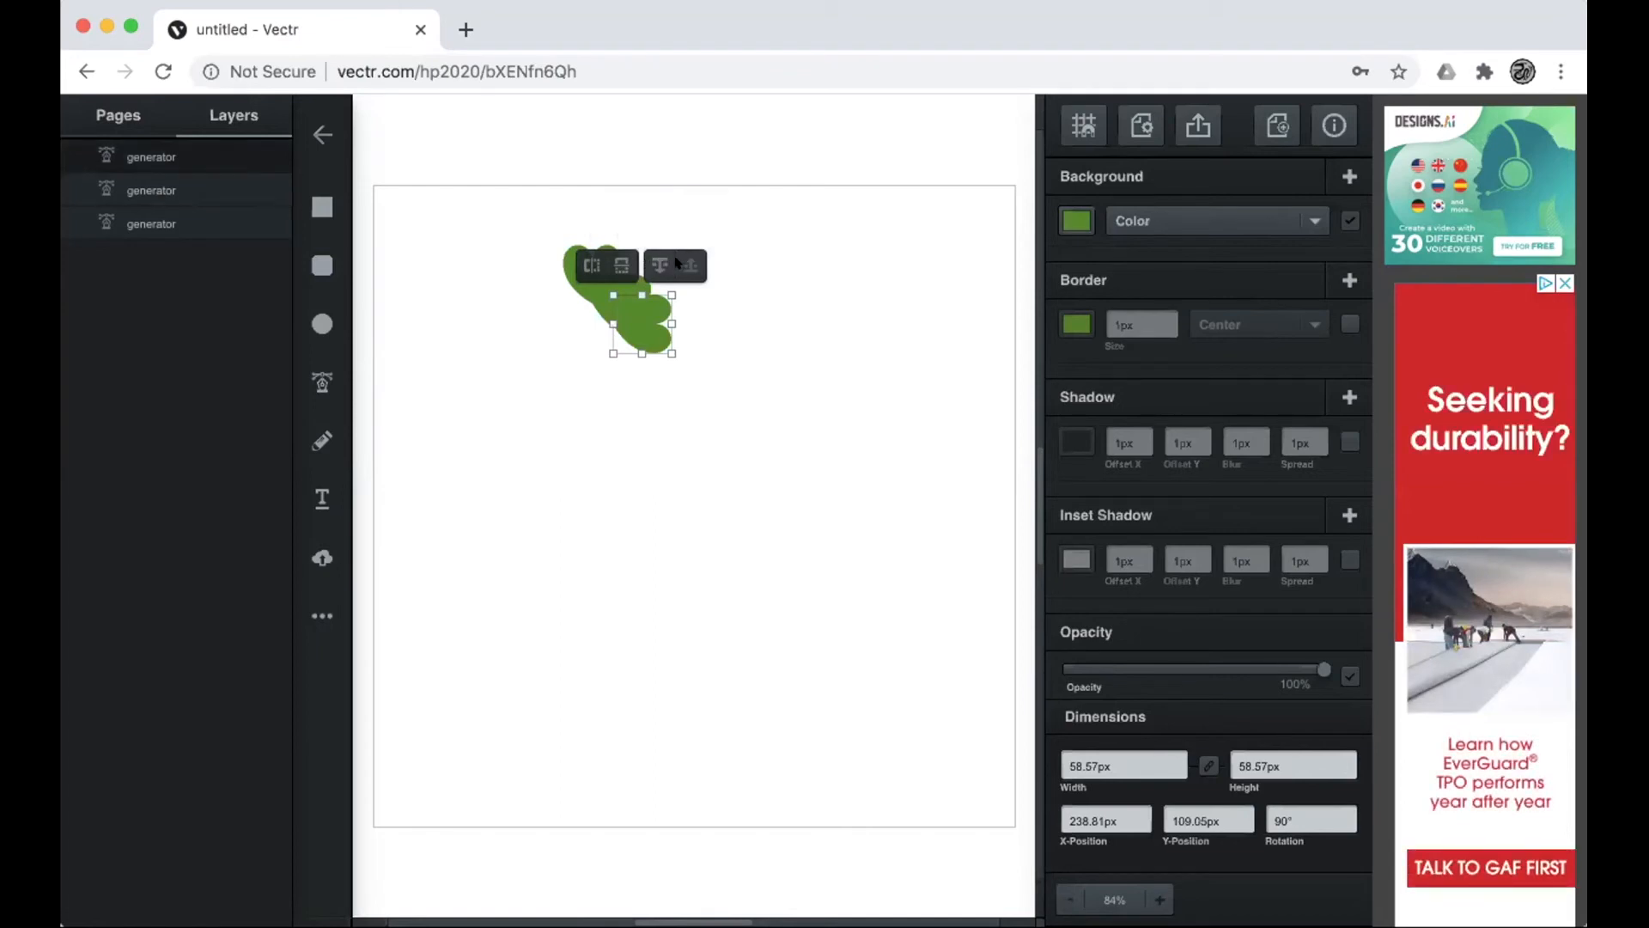
Flip the duplicated leaf horizontally and move it to the left side, mirroring the right-hand leaf
click(589, 264)
drag(629, 317, 550, 296)
click(729, 383)
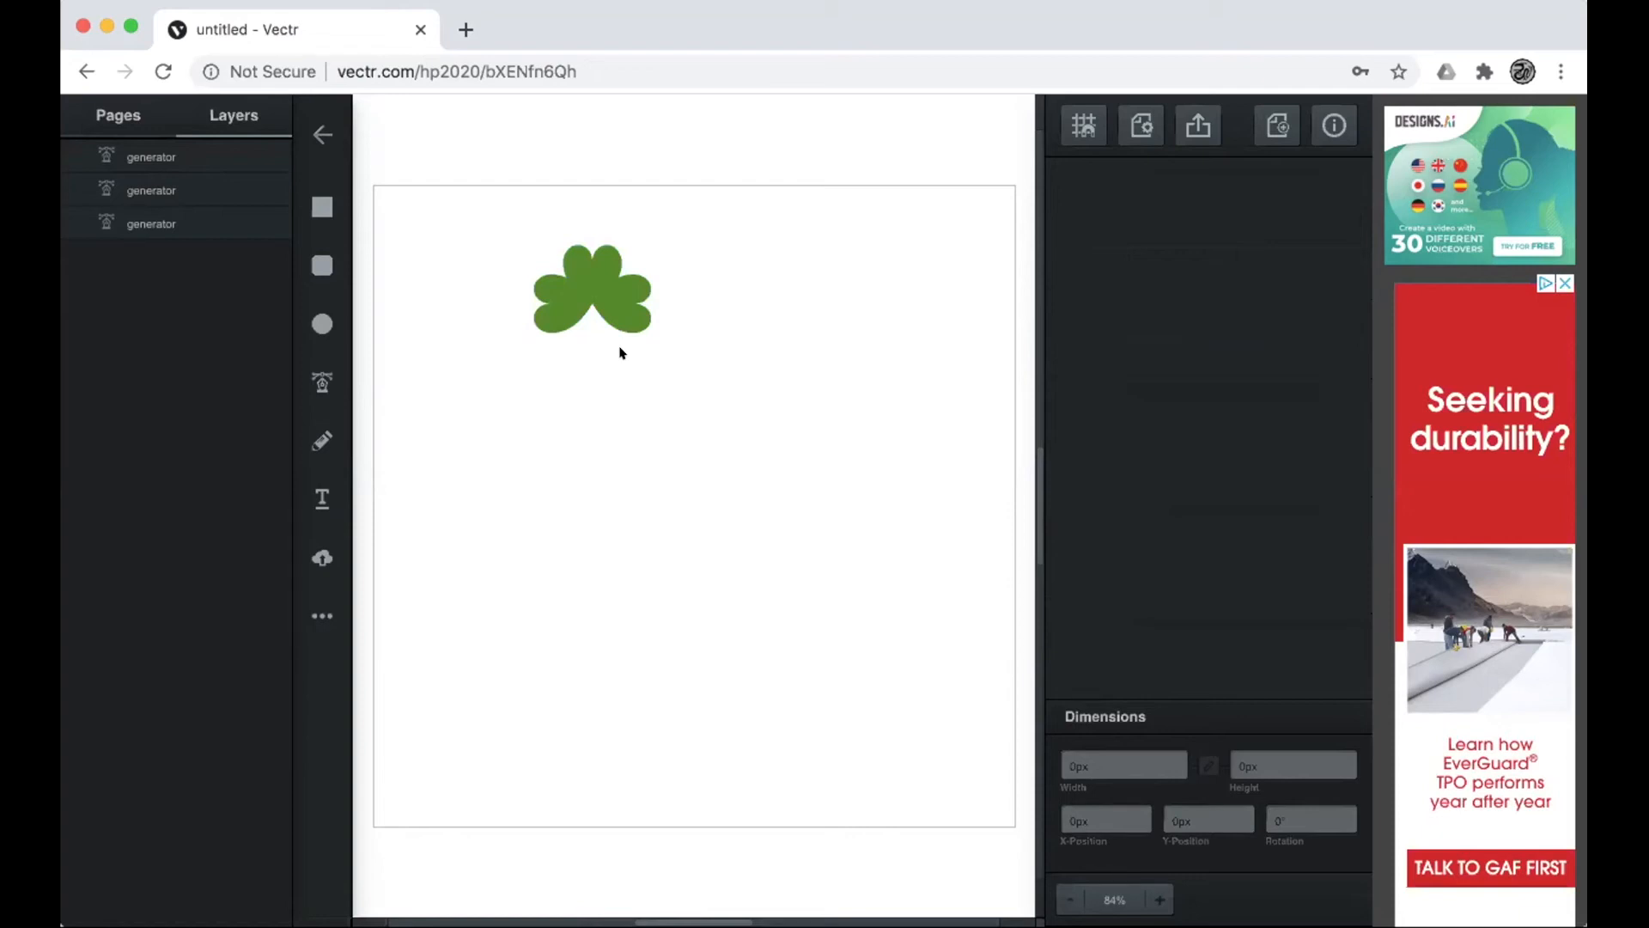
click(311, 263)
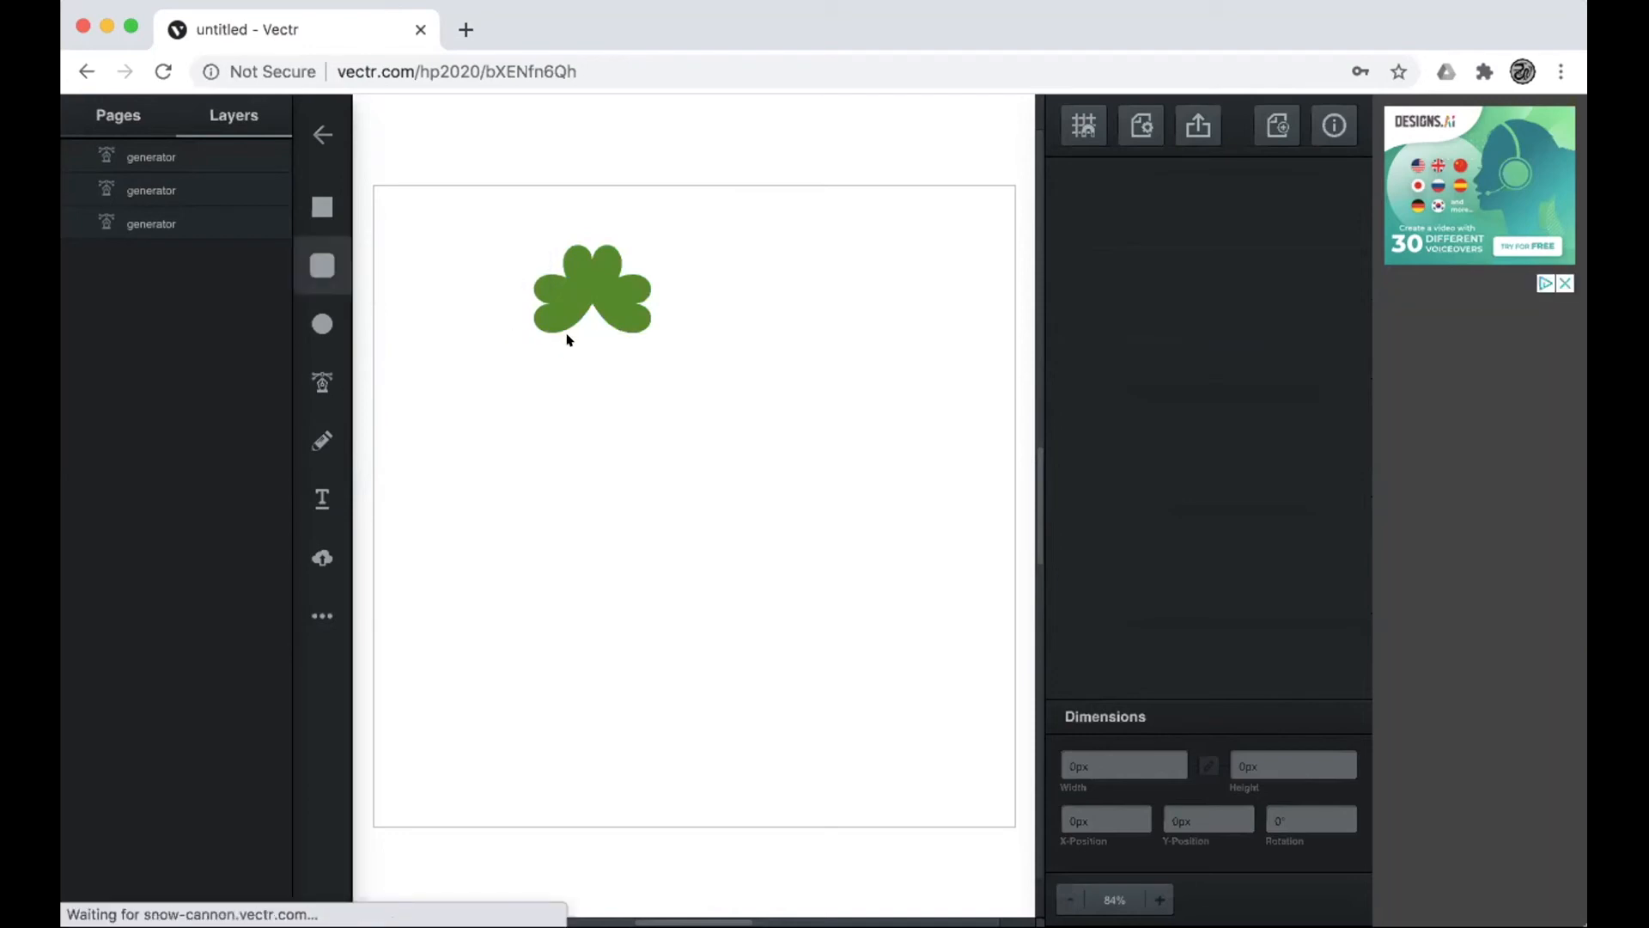
drag(584, 342, 585, 392)
key(super+z)
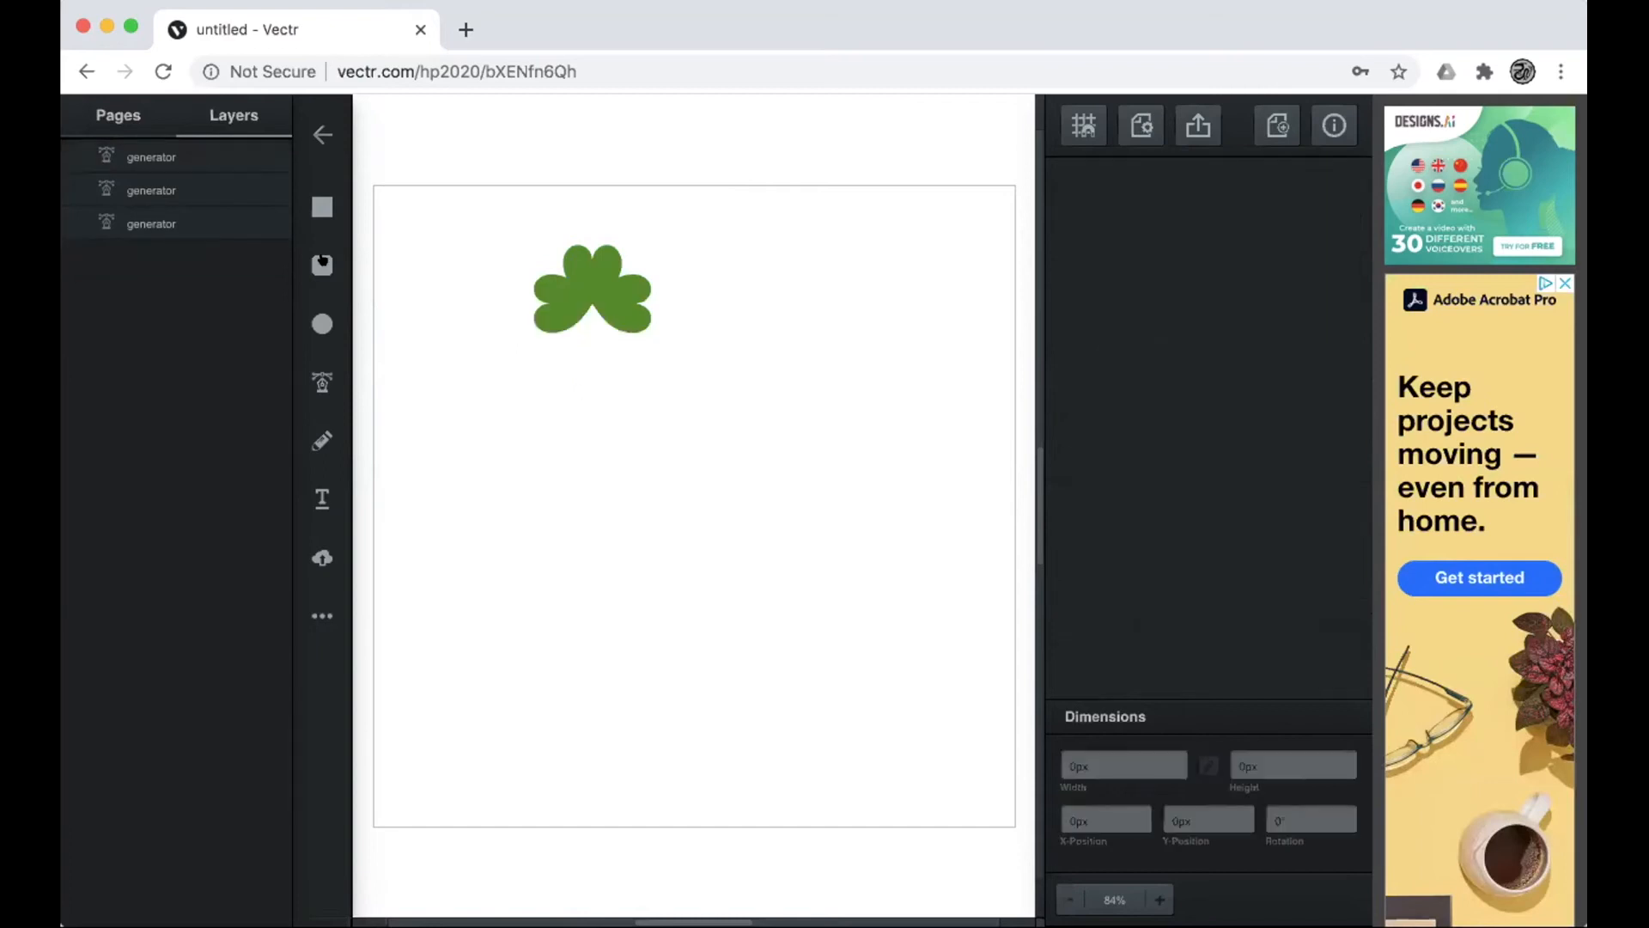
Draw a rounded rectangle trunk about 23 × 106 px below the leaves and fill it golden brown, around #a48713
mouse_move(577, 357)
mouse_down()
mouse_move(599, 468)
mouse_move(582, 388)
mouse_up()
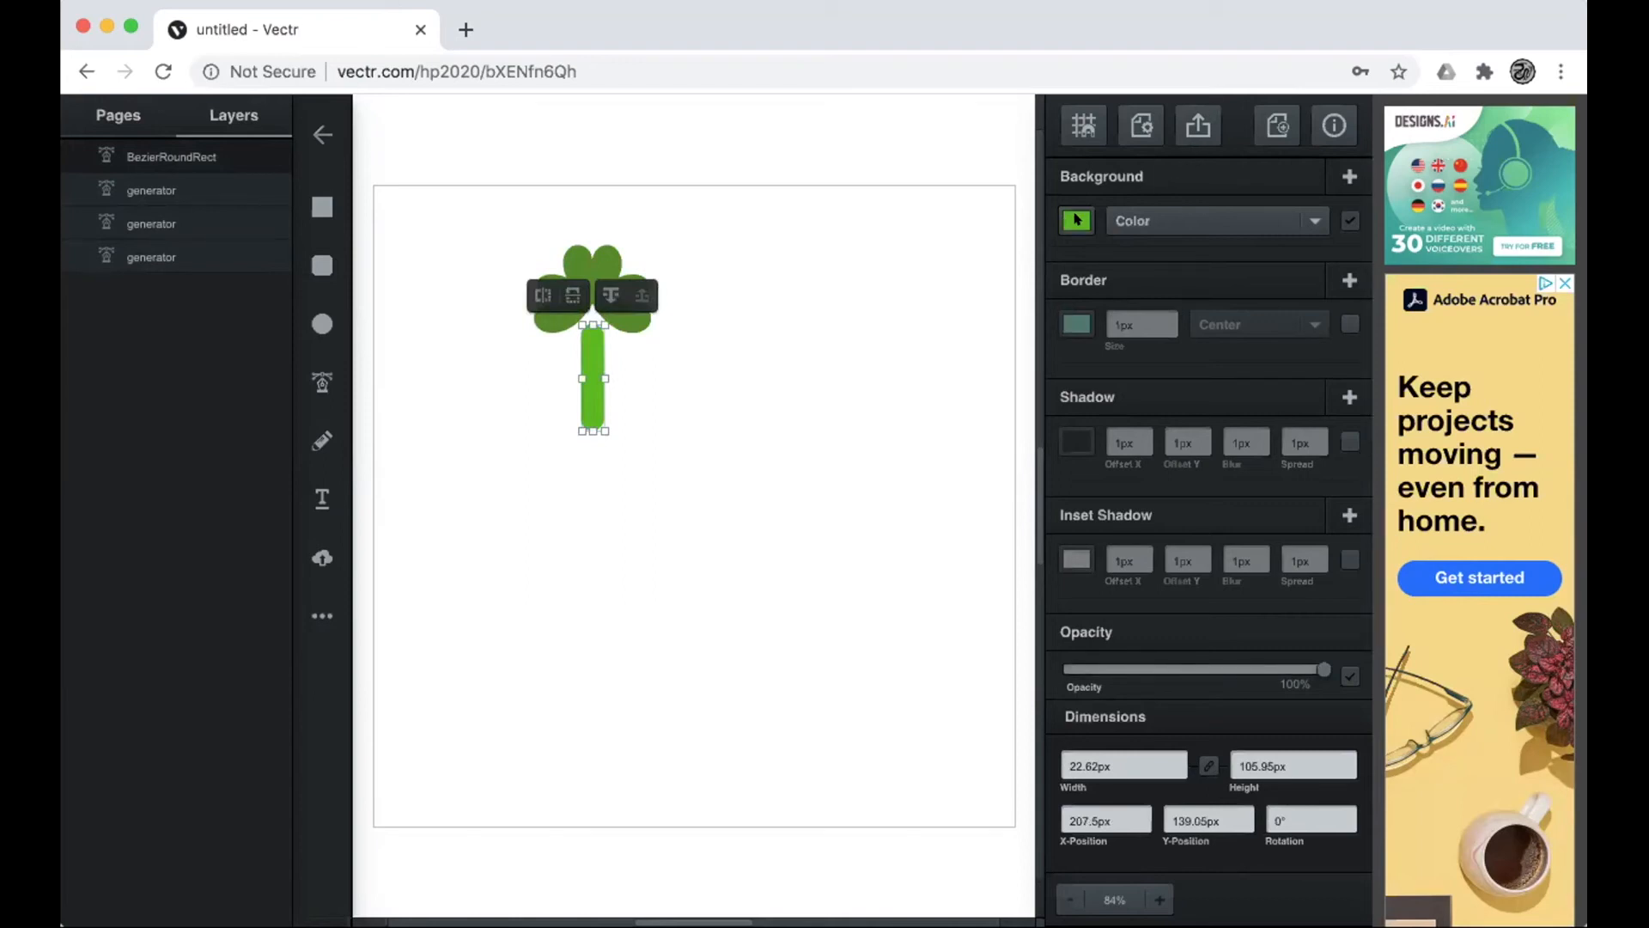
click(1077, 220)
drag(1023, 160, 966, 184)
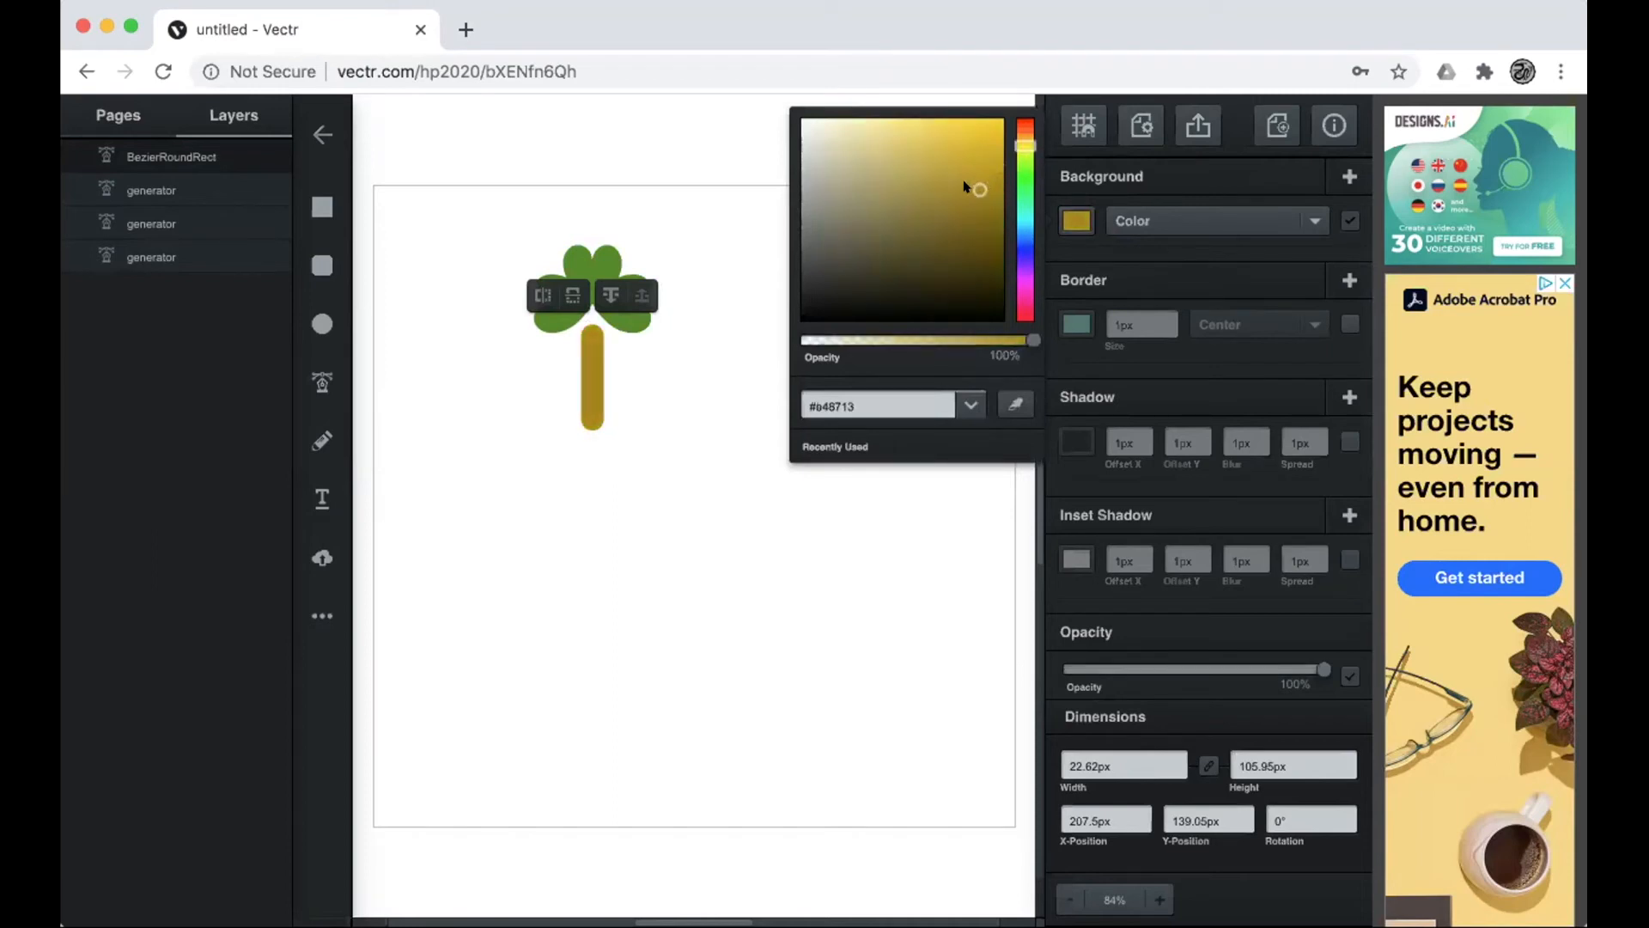
click(639, 450)
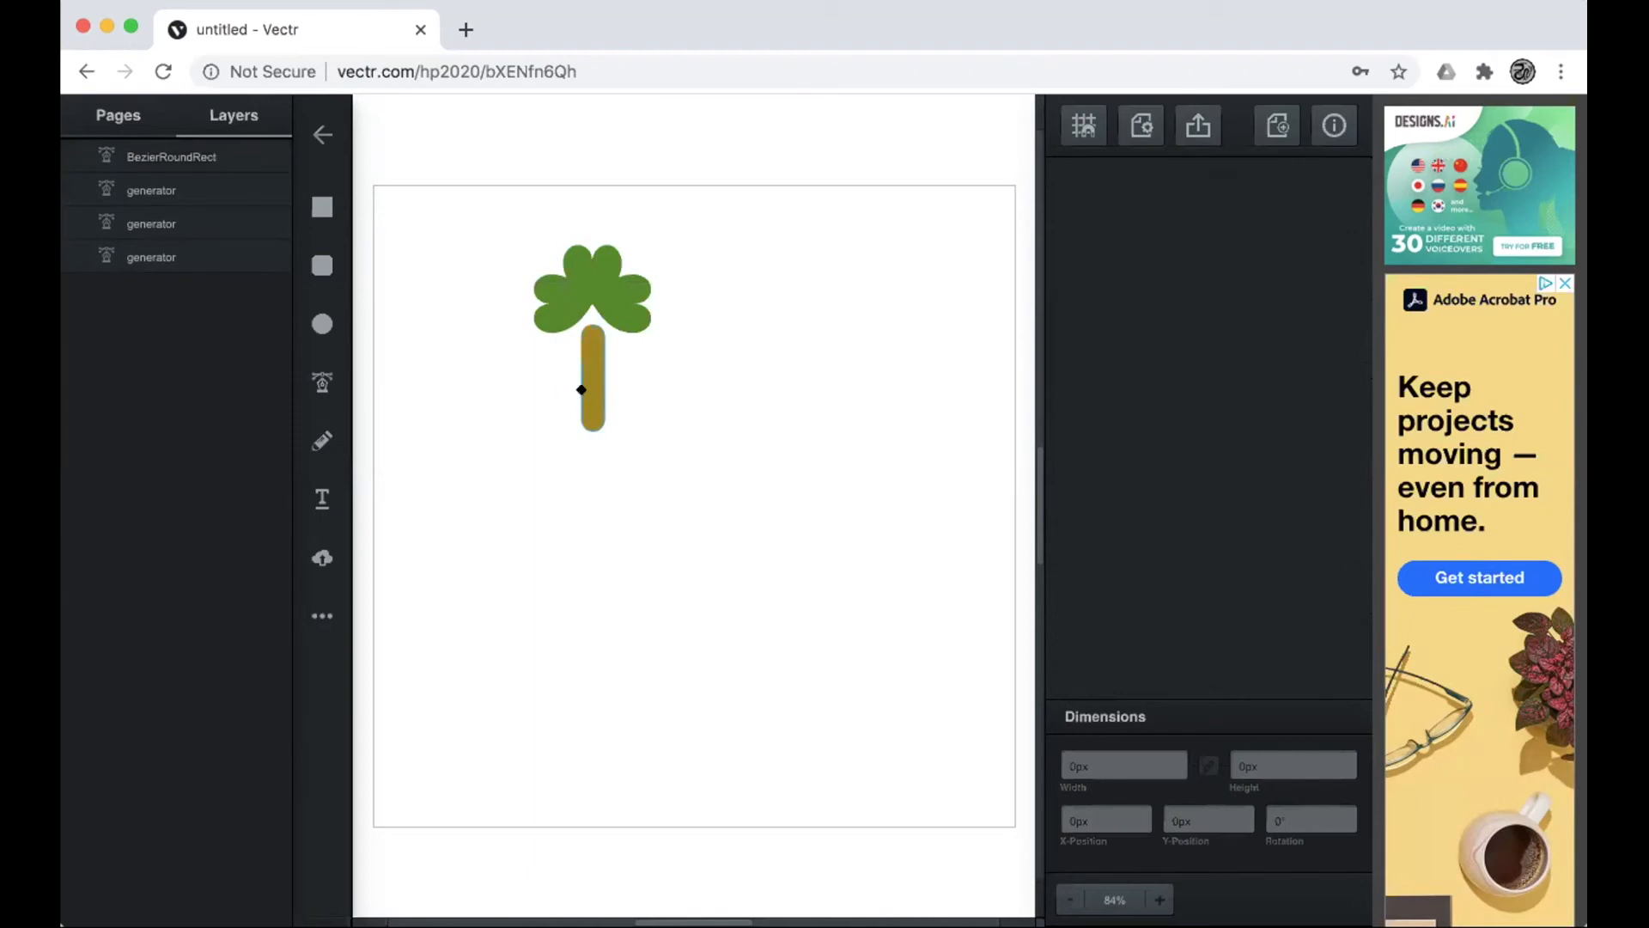
Move the brown trunk up so it overlaps the leaves and send it behind all three hearts
drag(581, 378, 582, 357)
click(626, 360)
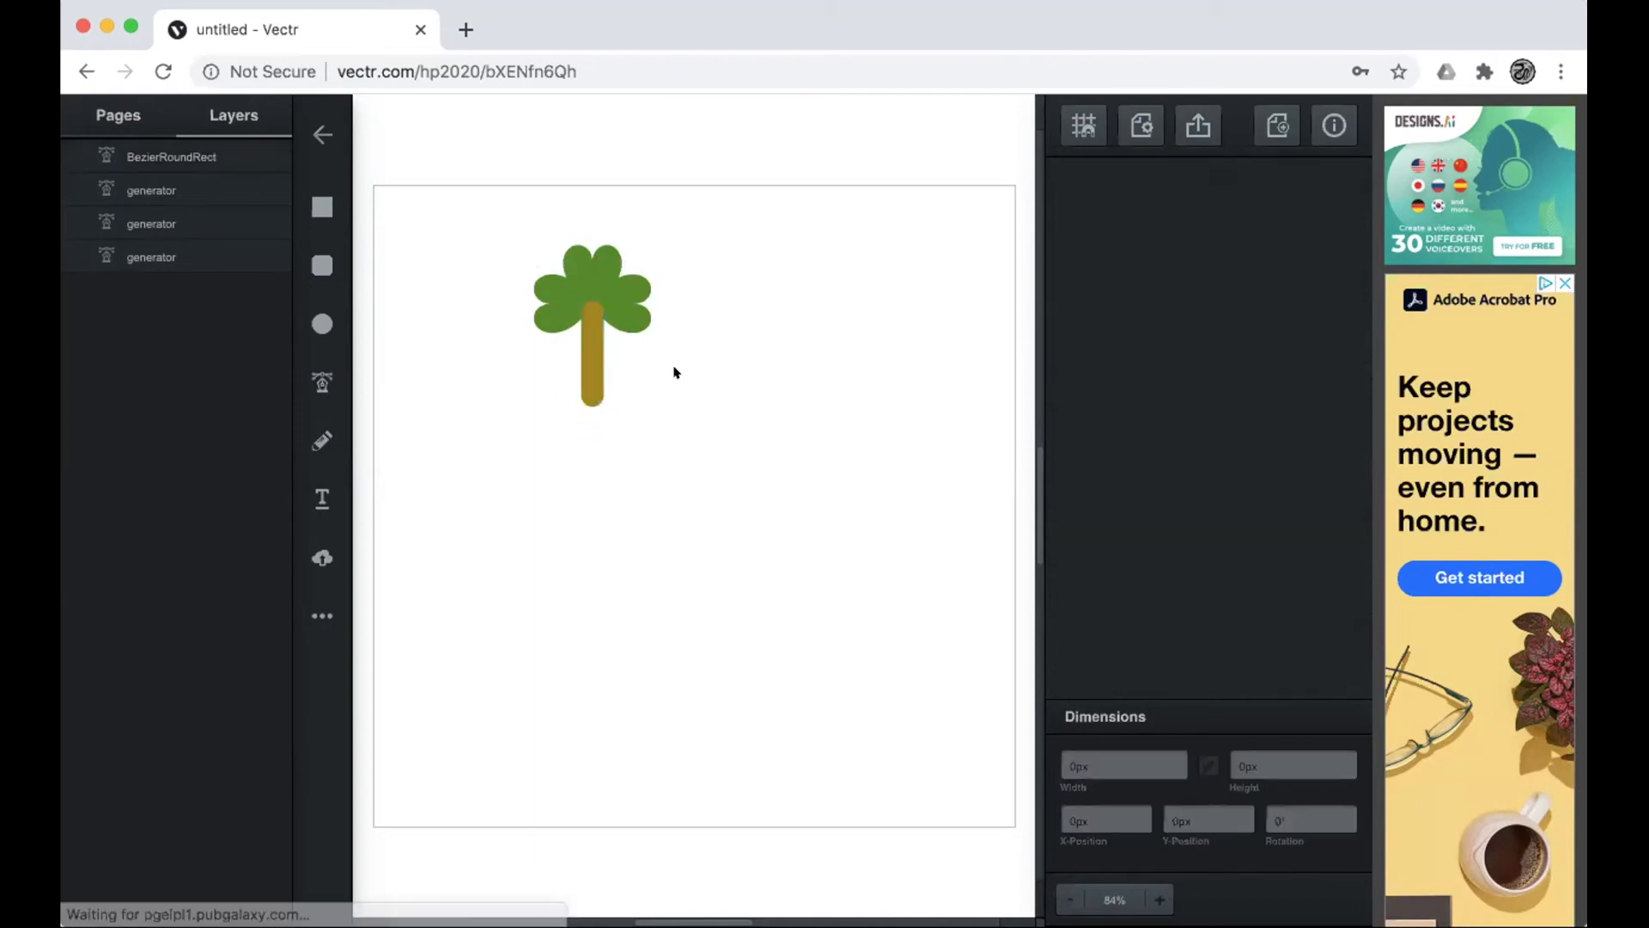
click(583, 353)
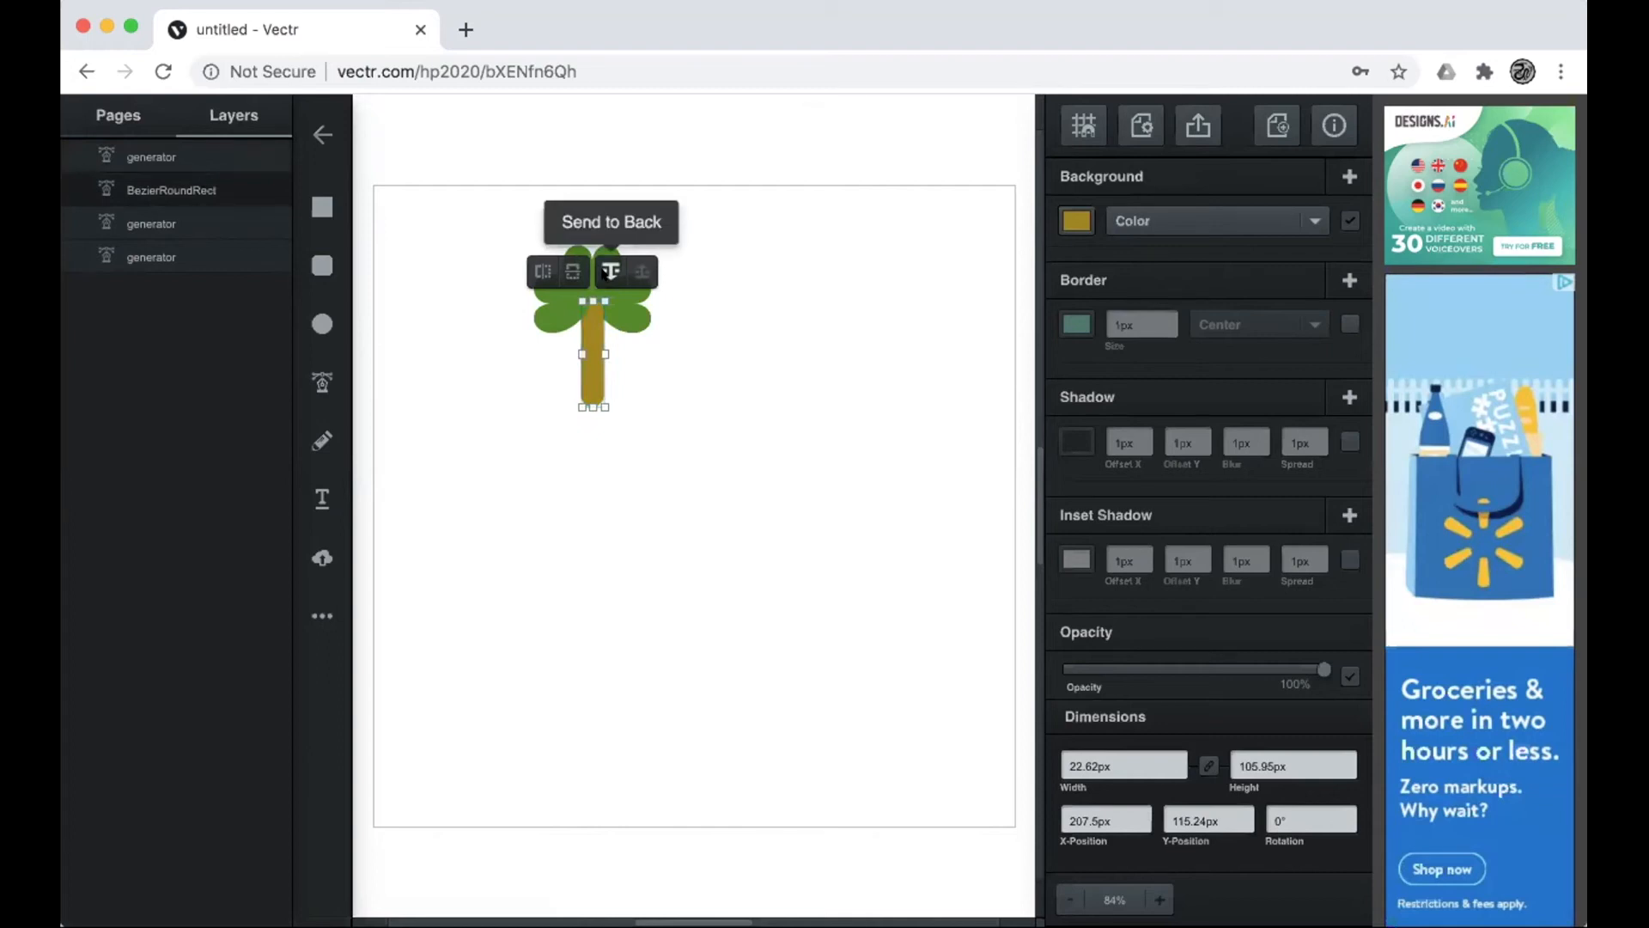
click(610, 273)
click(610, 273)
click(610, 273)
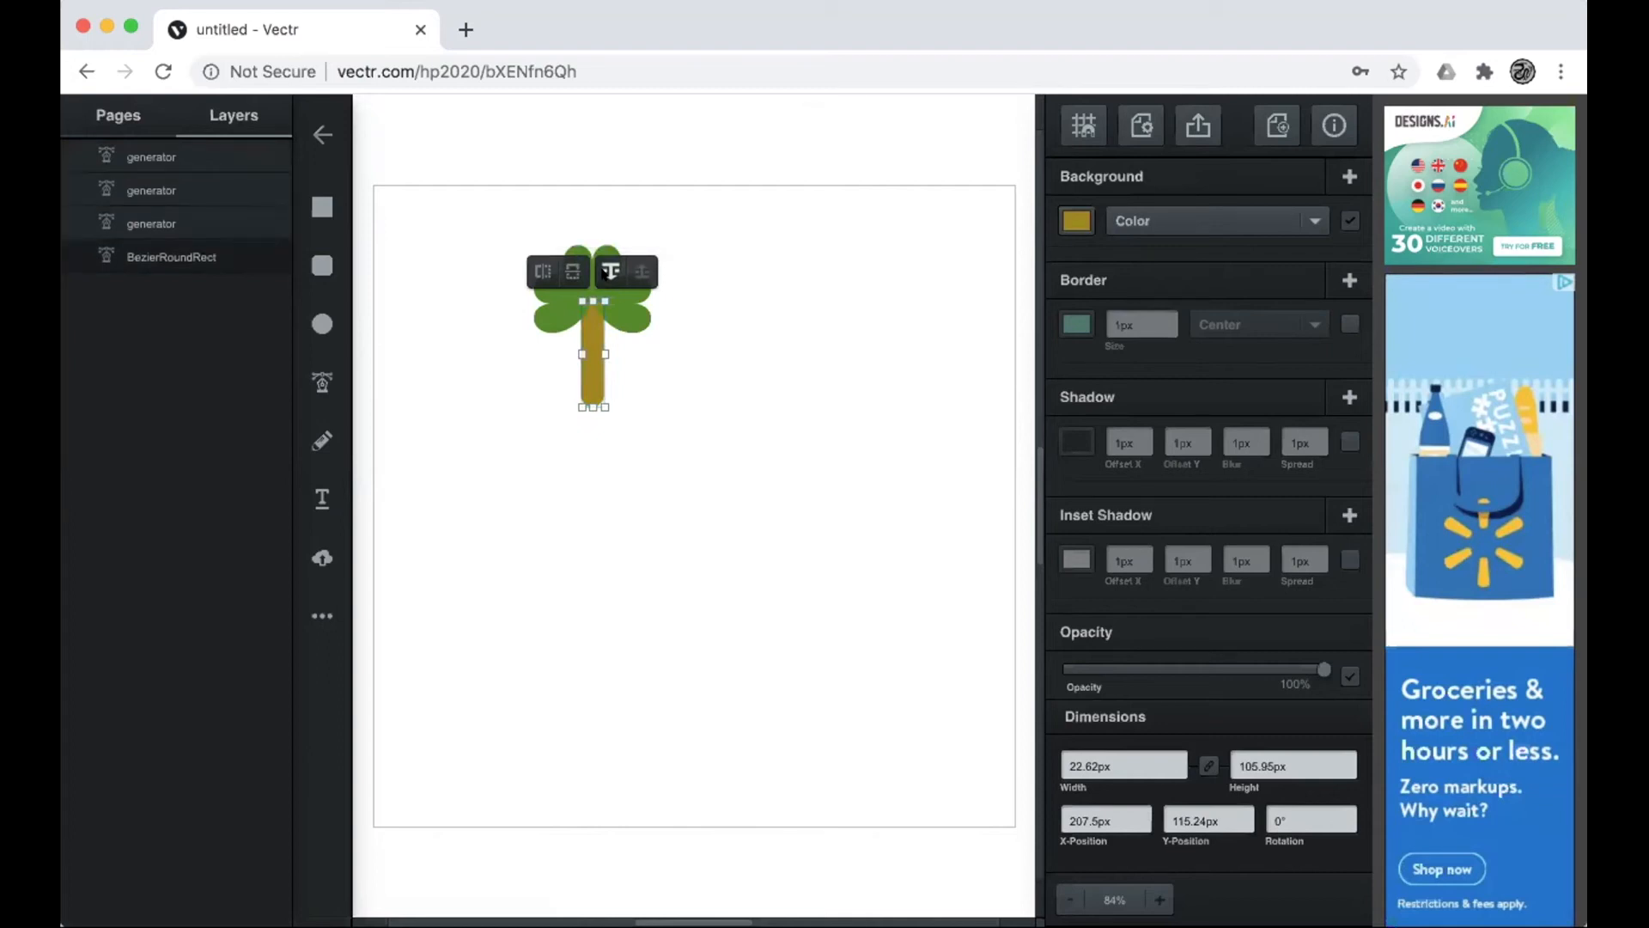
click(696, 397)
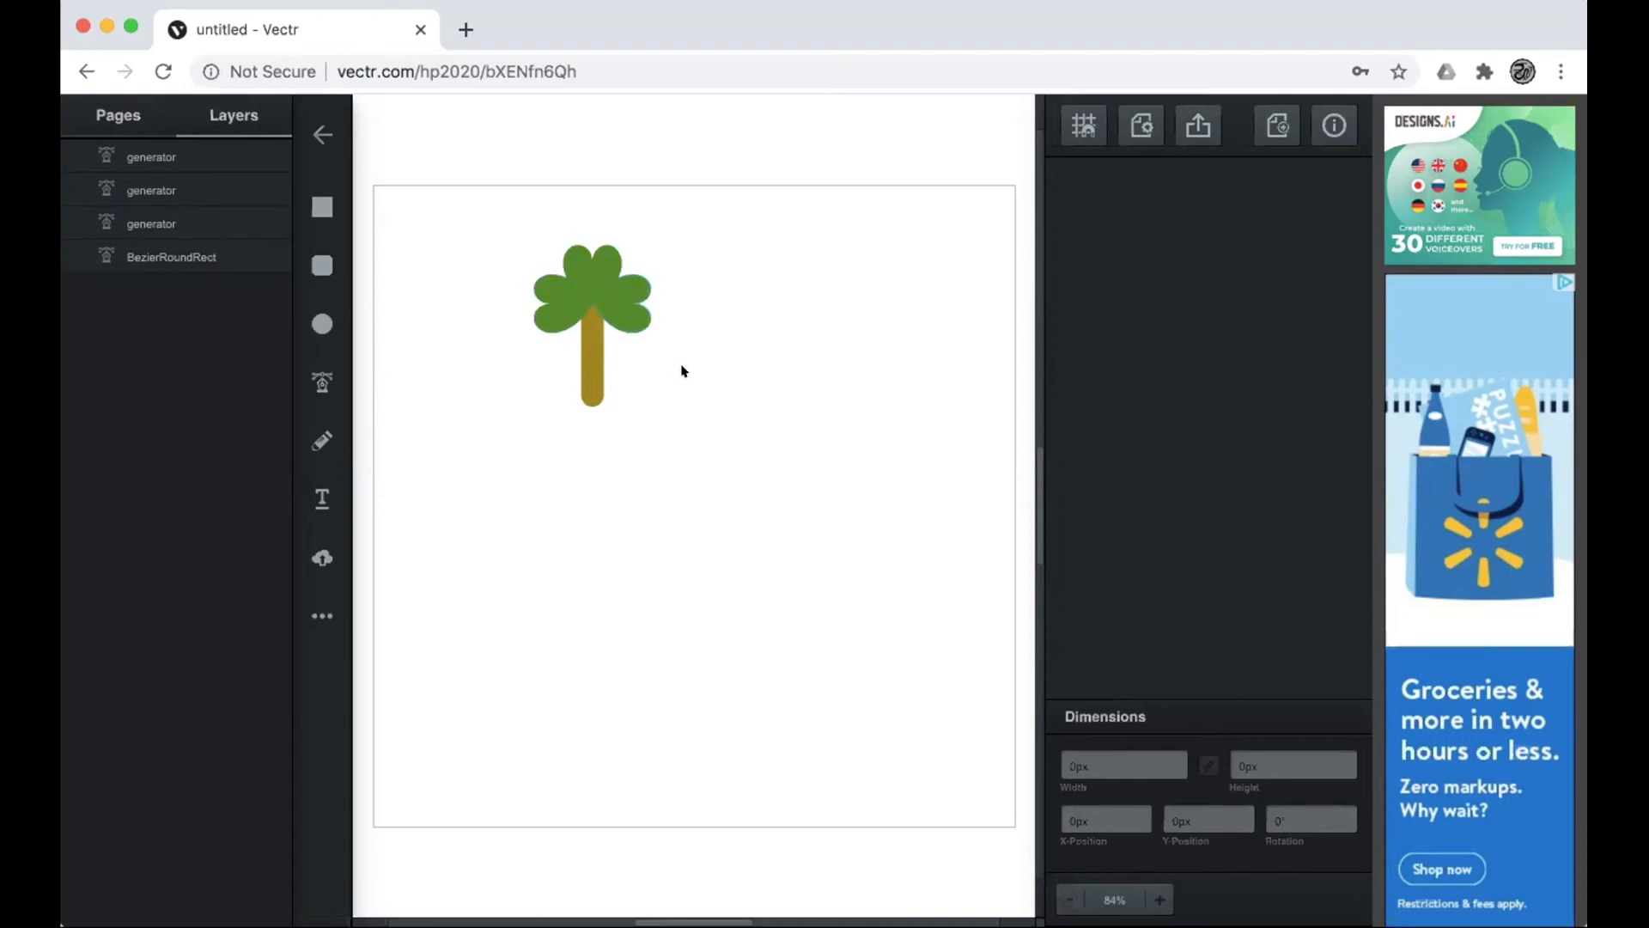
Add the text "EVERGREEN" and position it just below the tree trunk
click(307, 496)
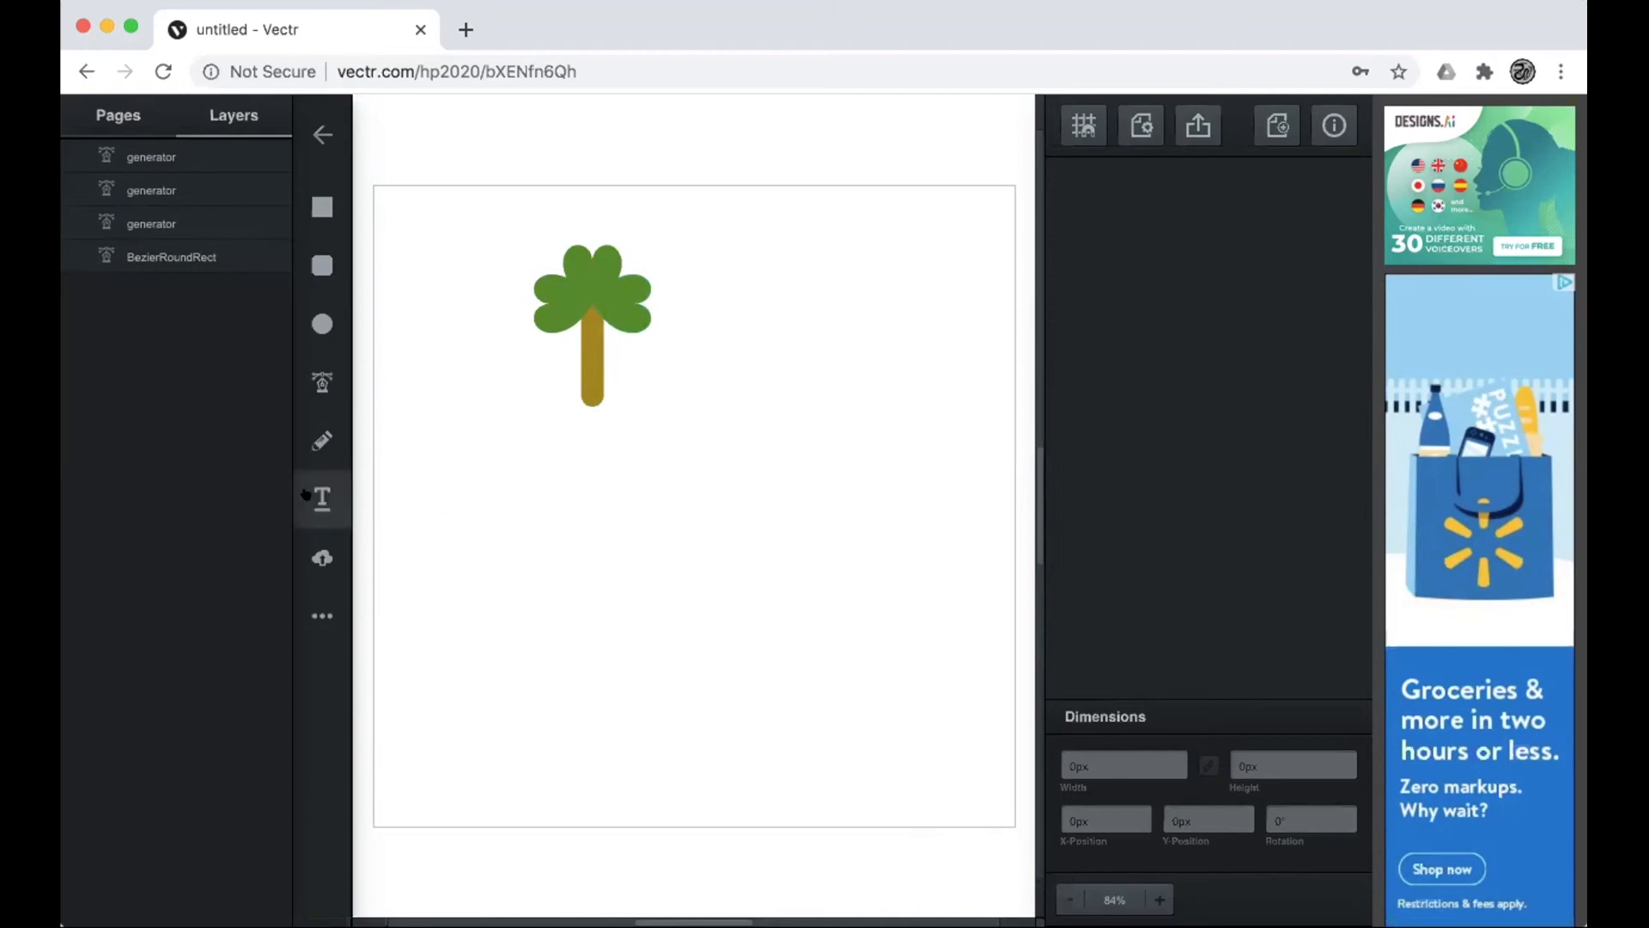
click(565, 466)
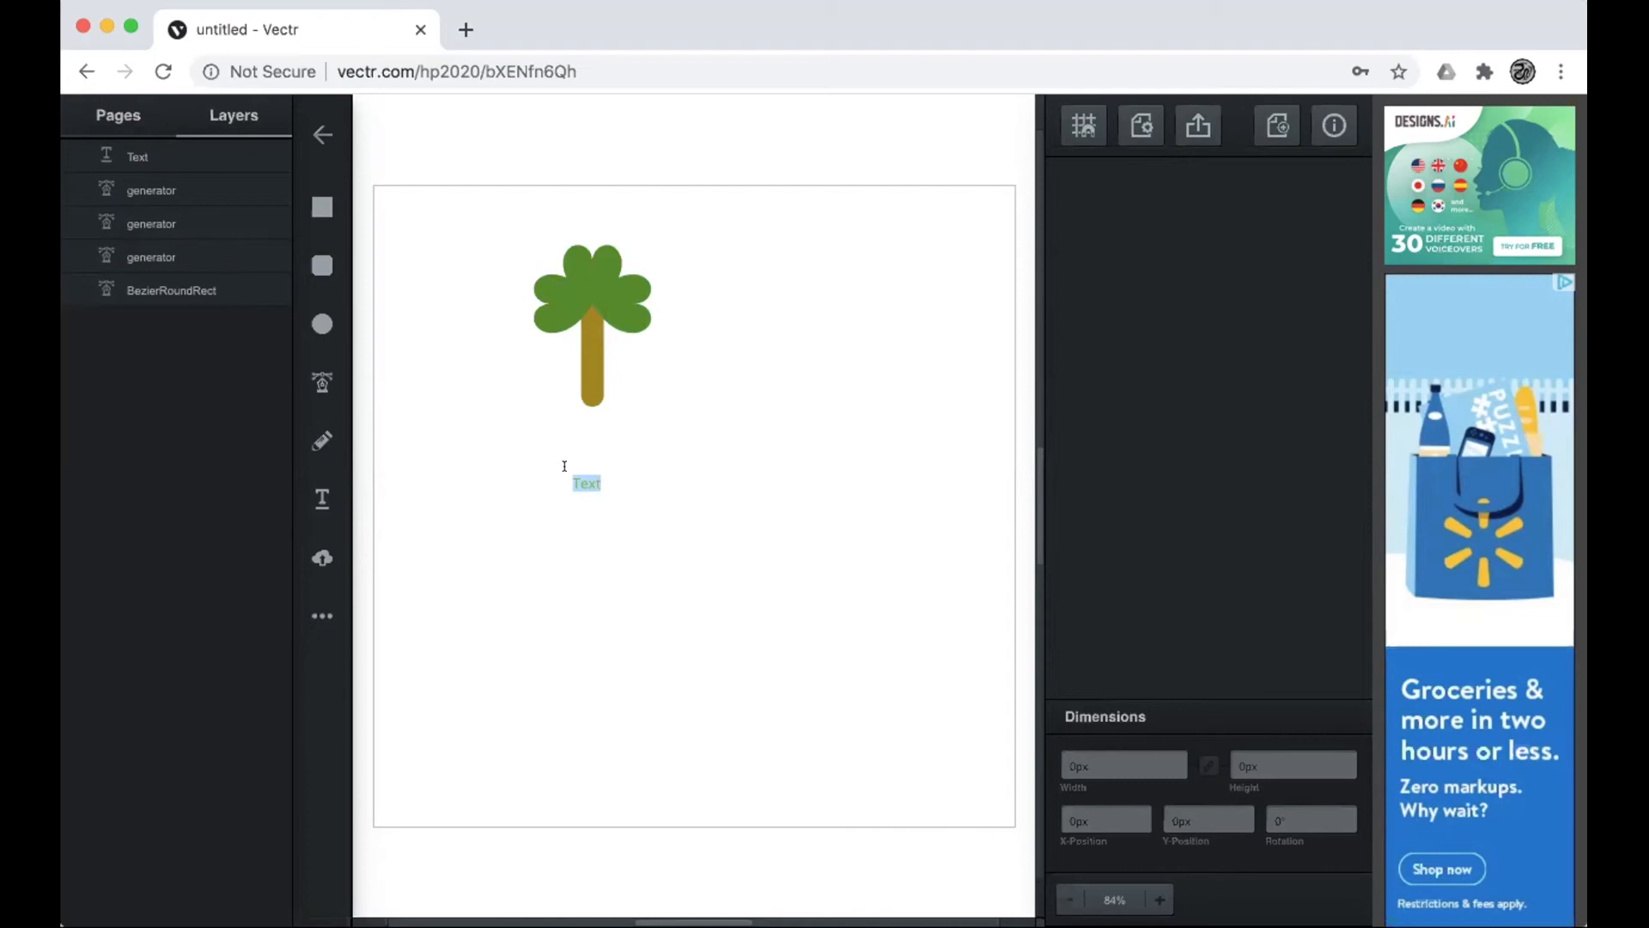
text(EVERGREEN)
drag(615, 474, 600, 433)
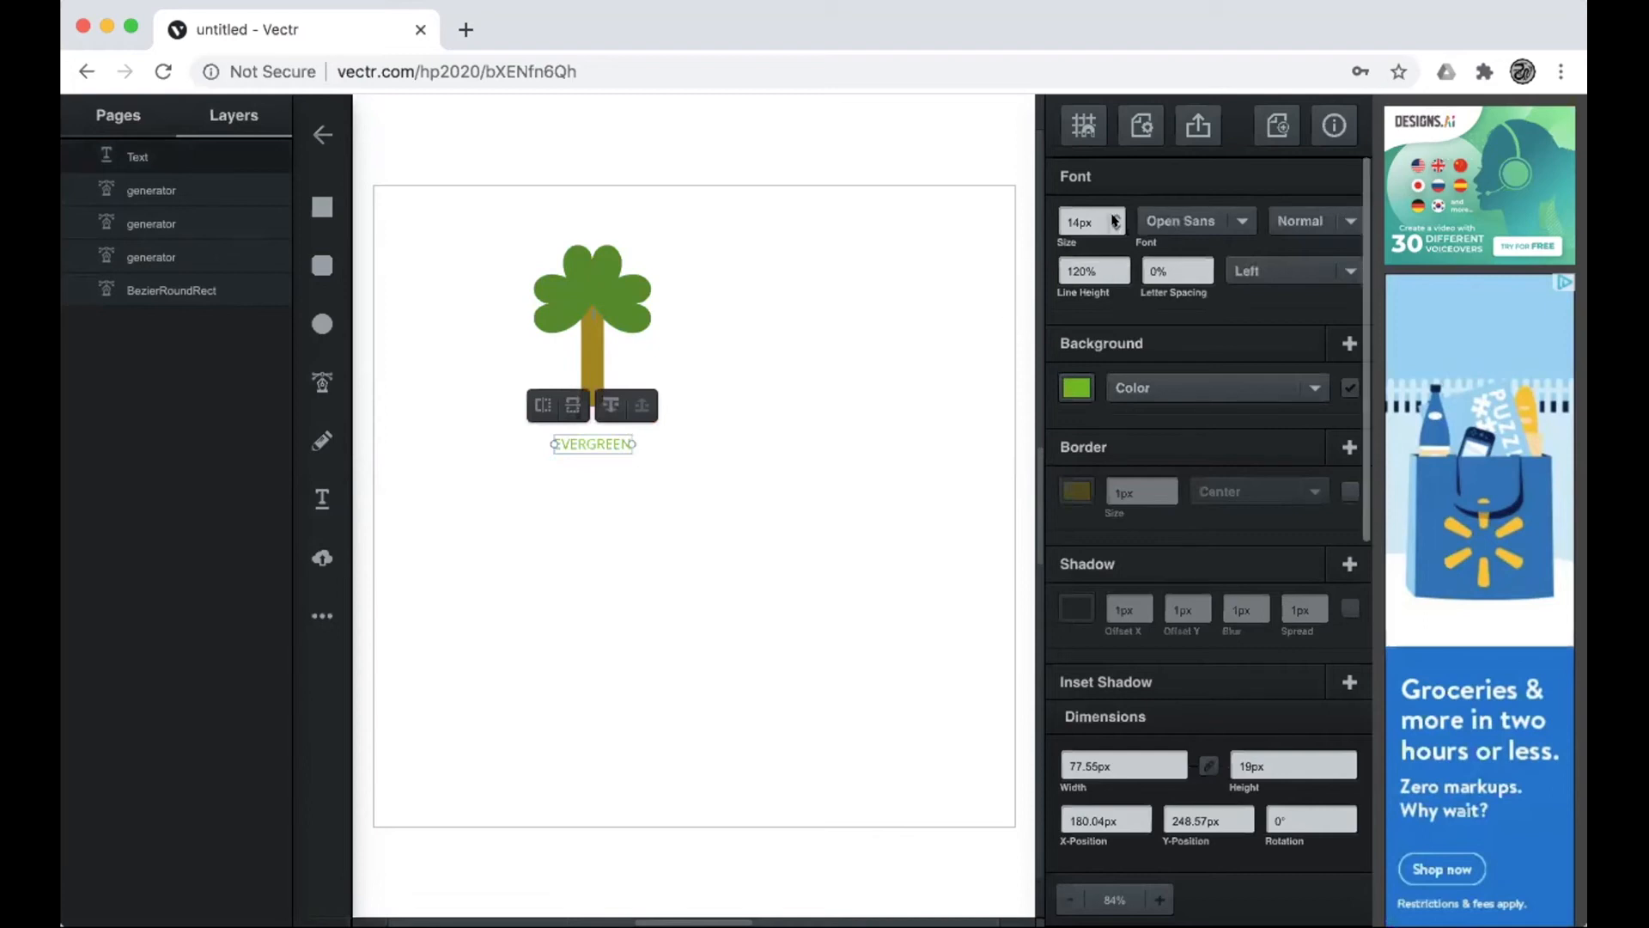
Increase the font size of the EVERGREEN text to 26 px
click(1114, 216)
click(1114, 216)
click(1114, 216)
click(1115, 215)
click(1114, 215)
click(1114, 216)
click(1114, 215)
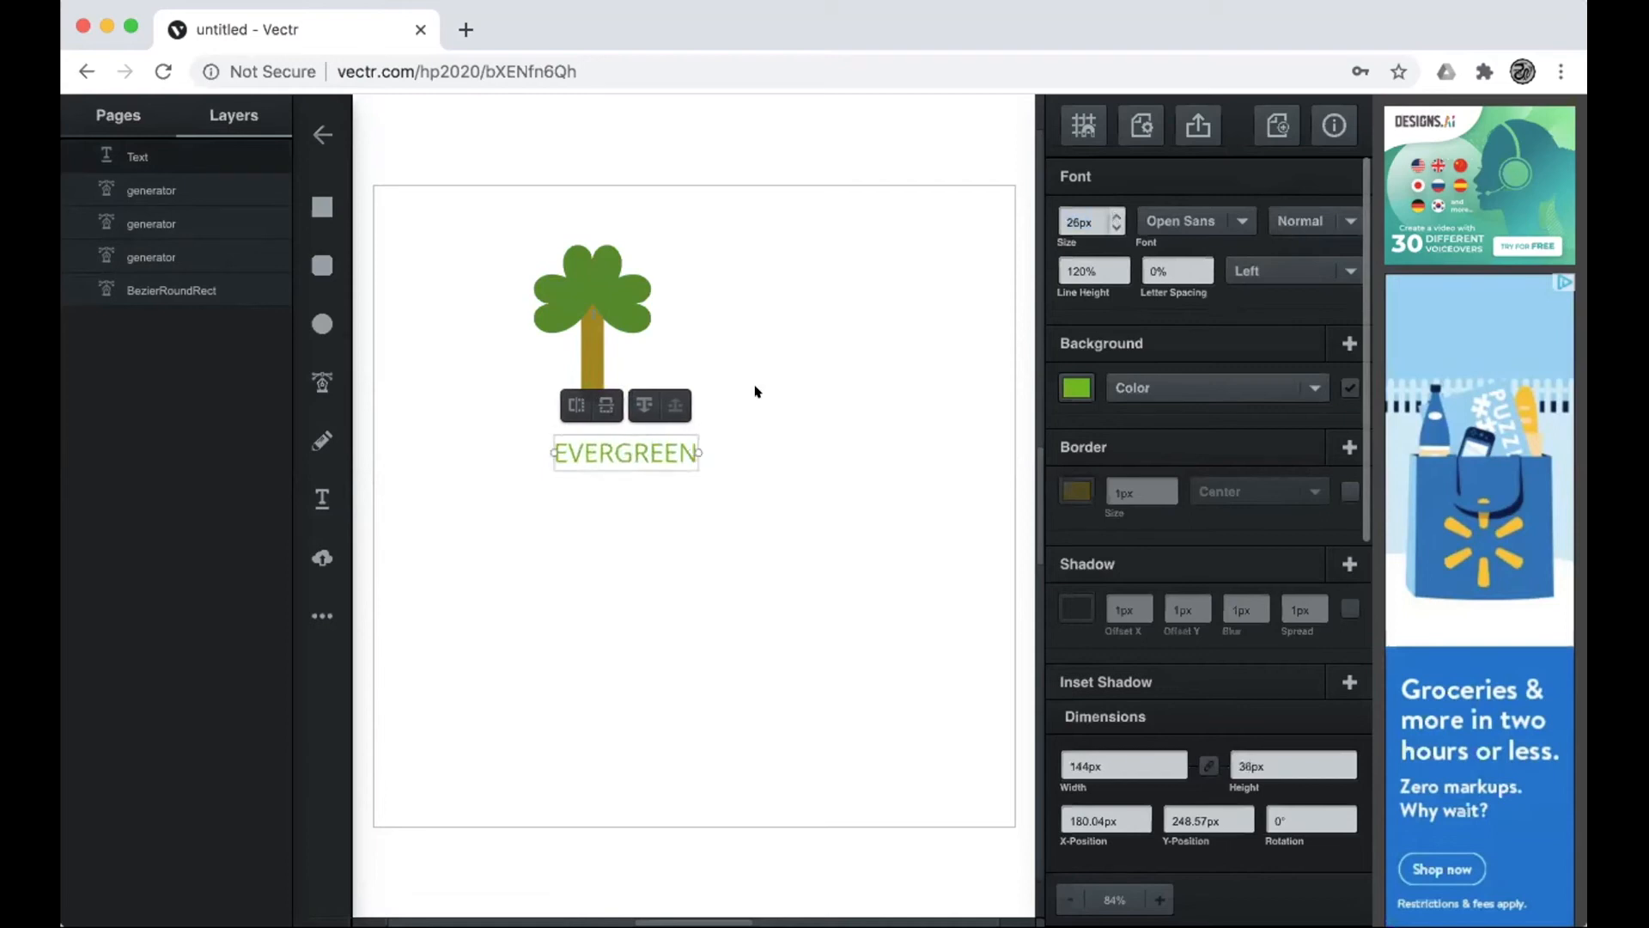
Move the EVERGREEN text directly beneath the trunk and set its font to Orienta
drag(639, 447, 602, 428)
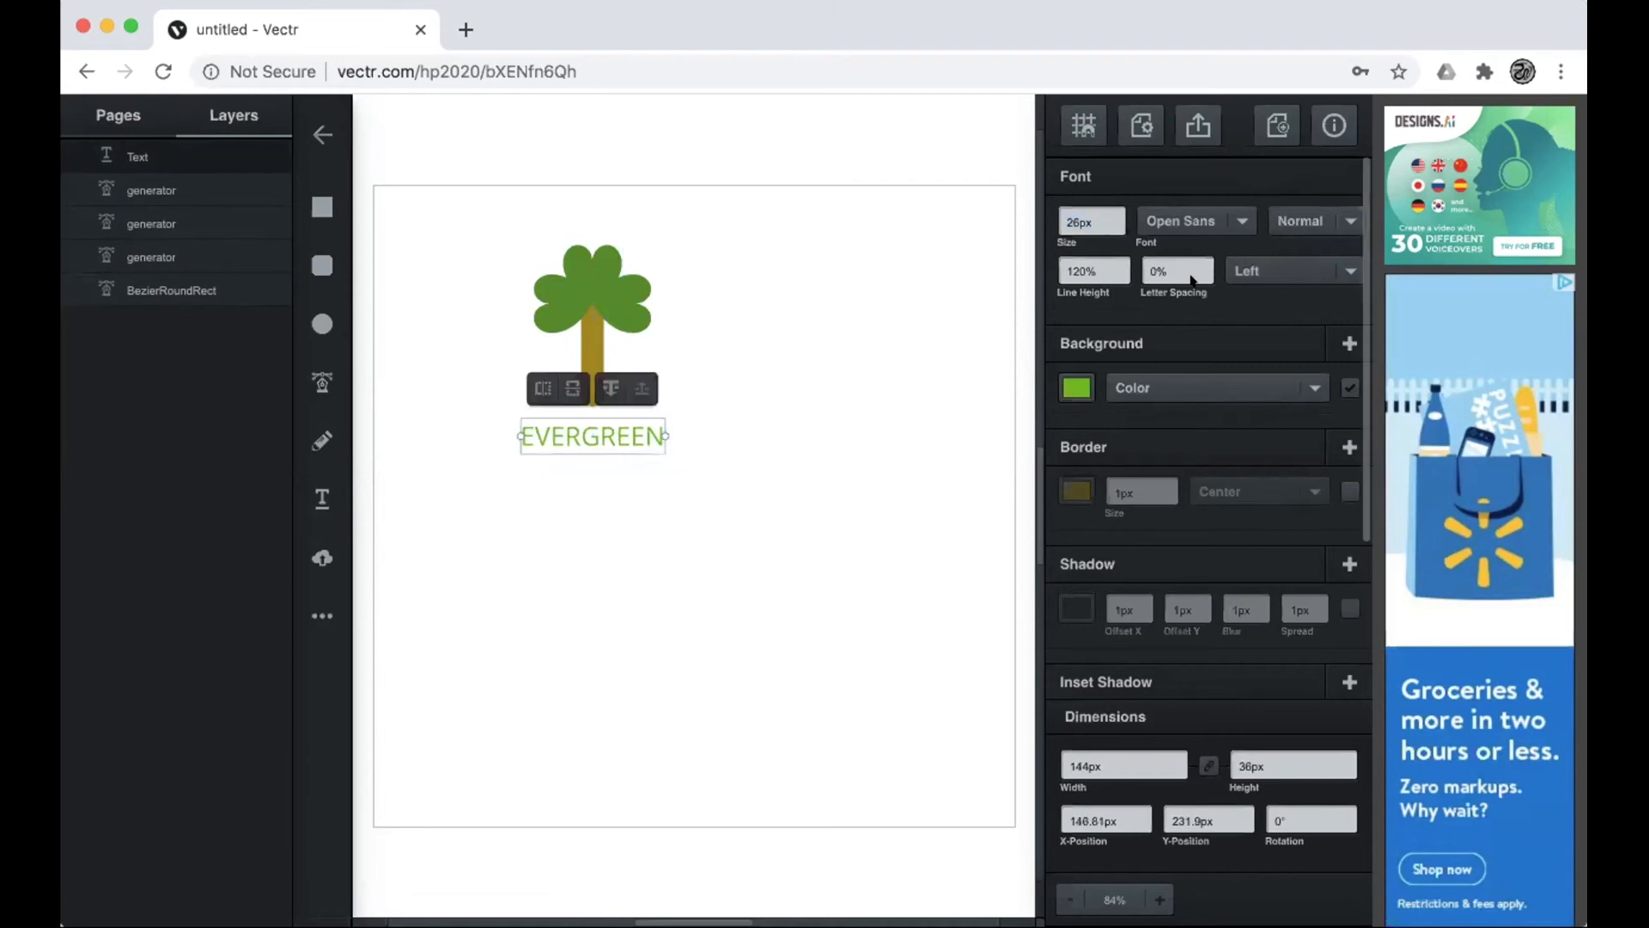
click(1237, 220)
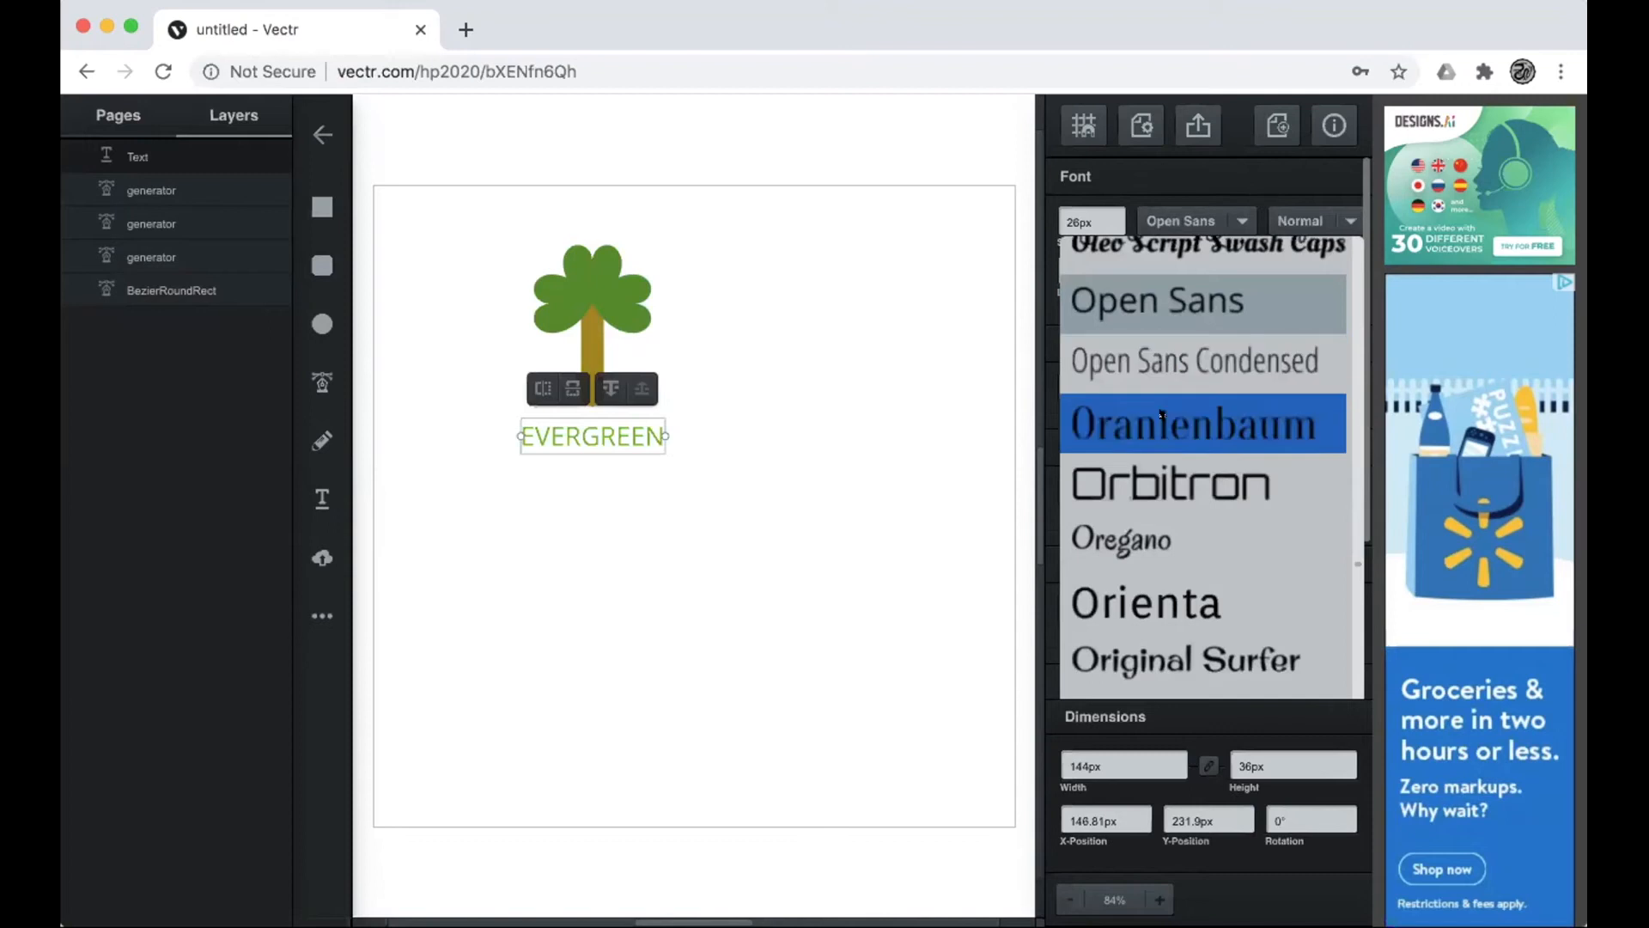
scroll(1162, 416, down, 4)
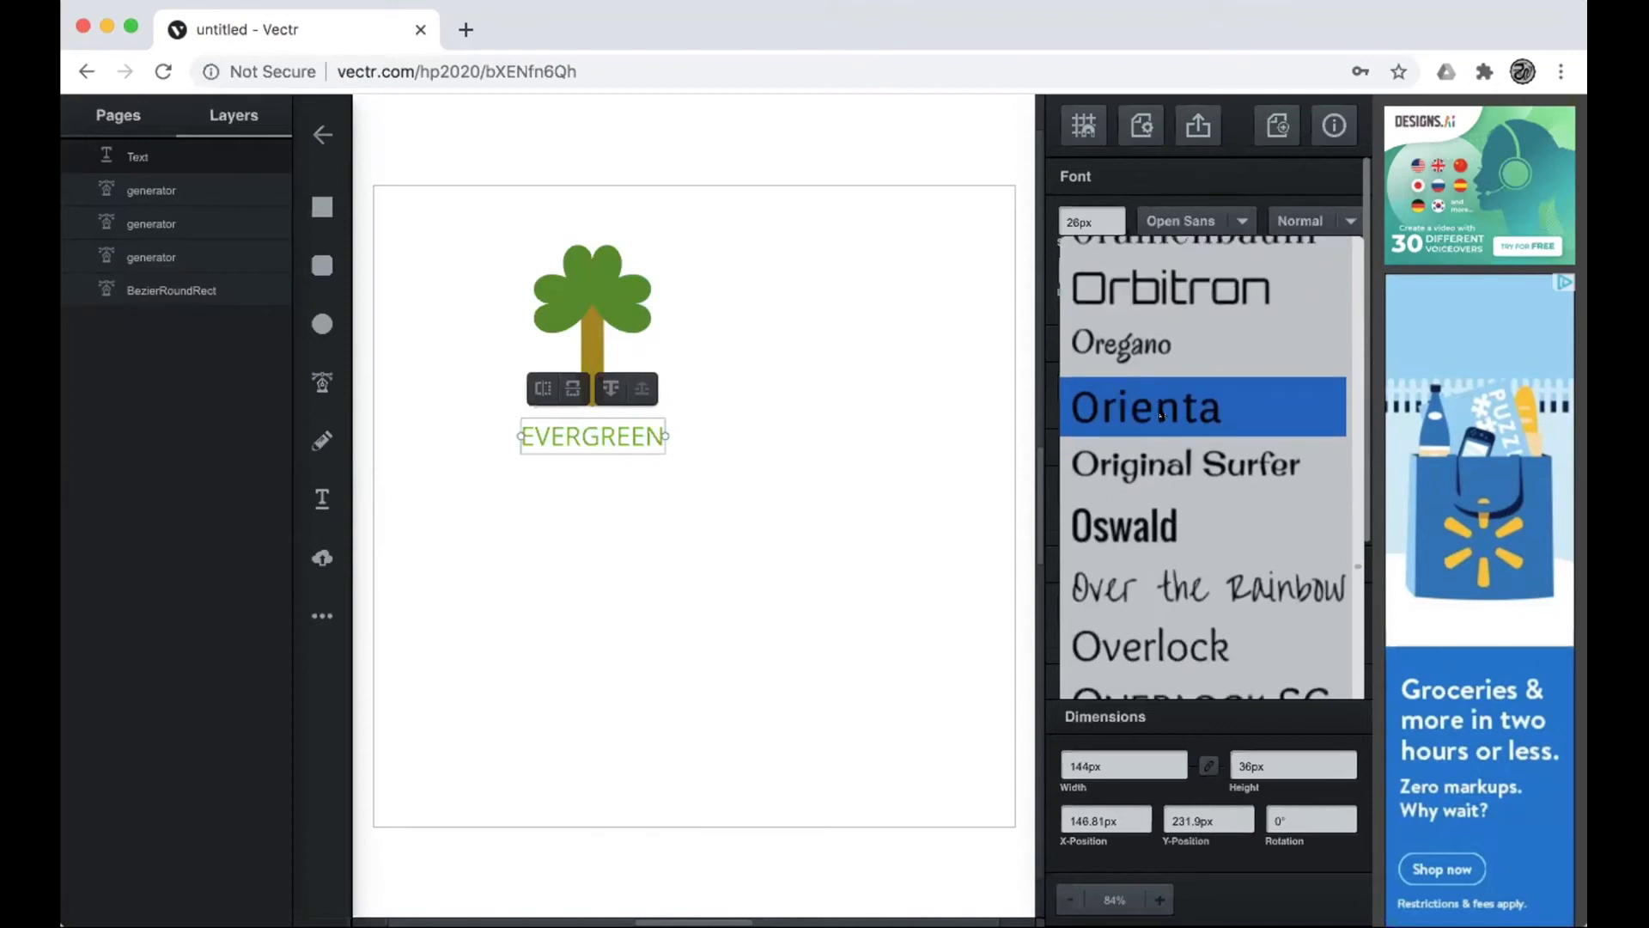
click(1161, 416)
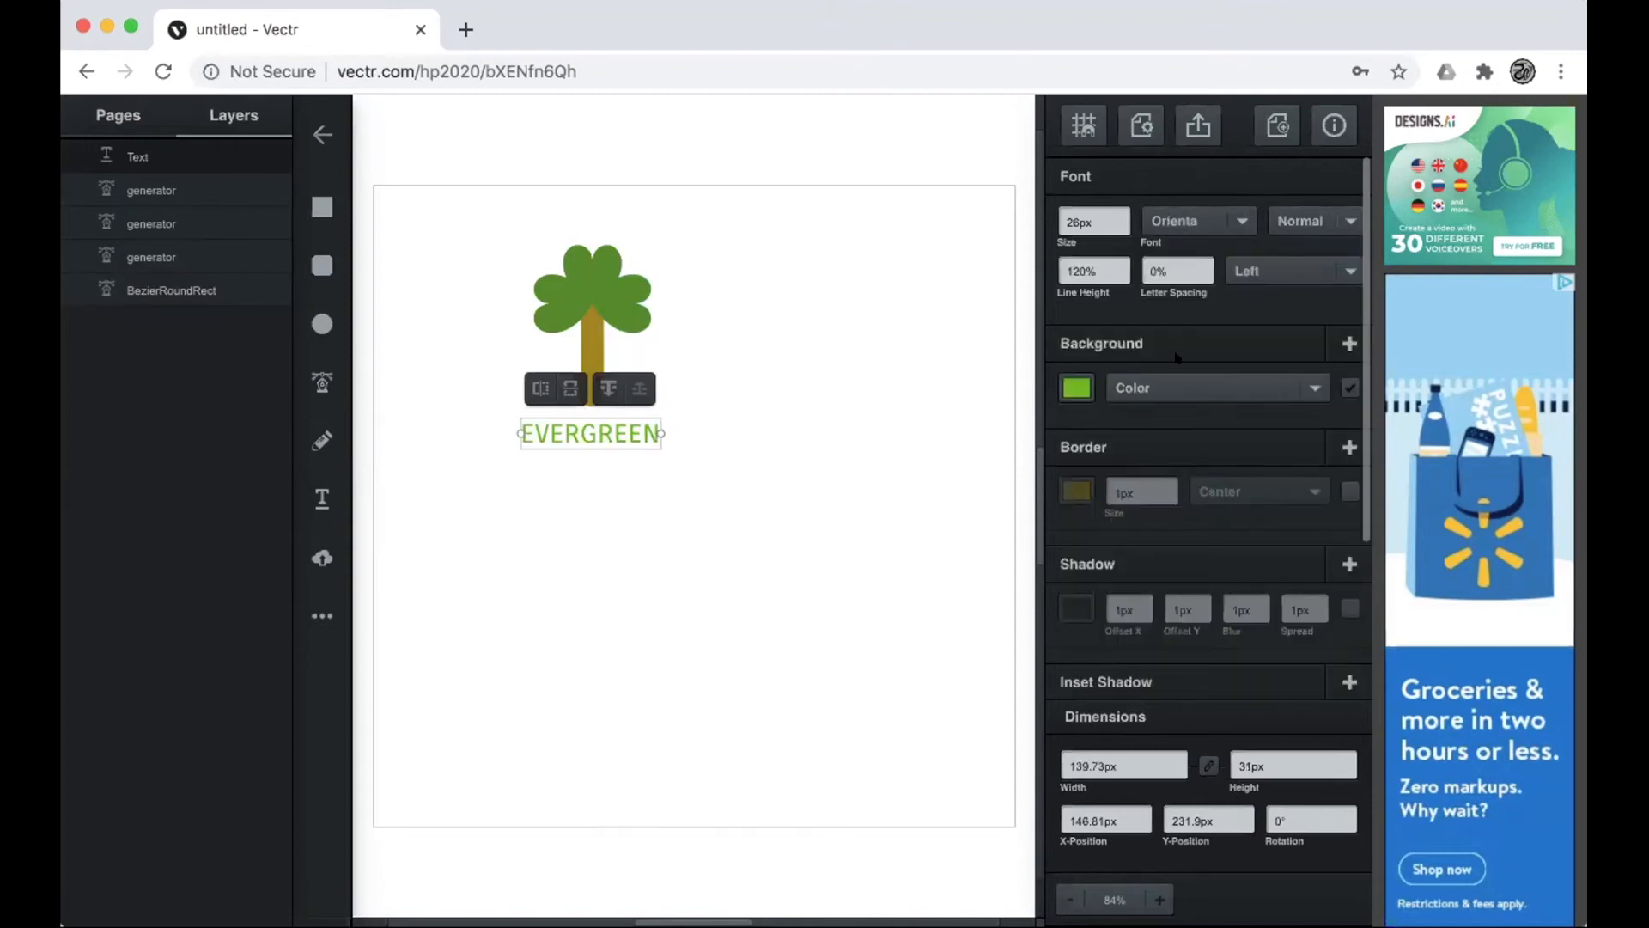
Try the Over the Rainbow font on the EVERGREEN text
click(1238, 221)
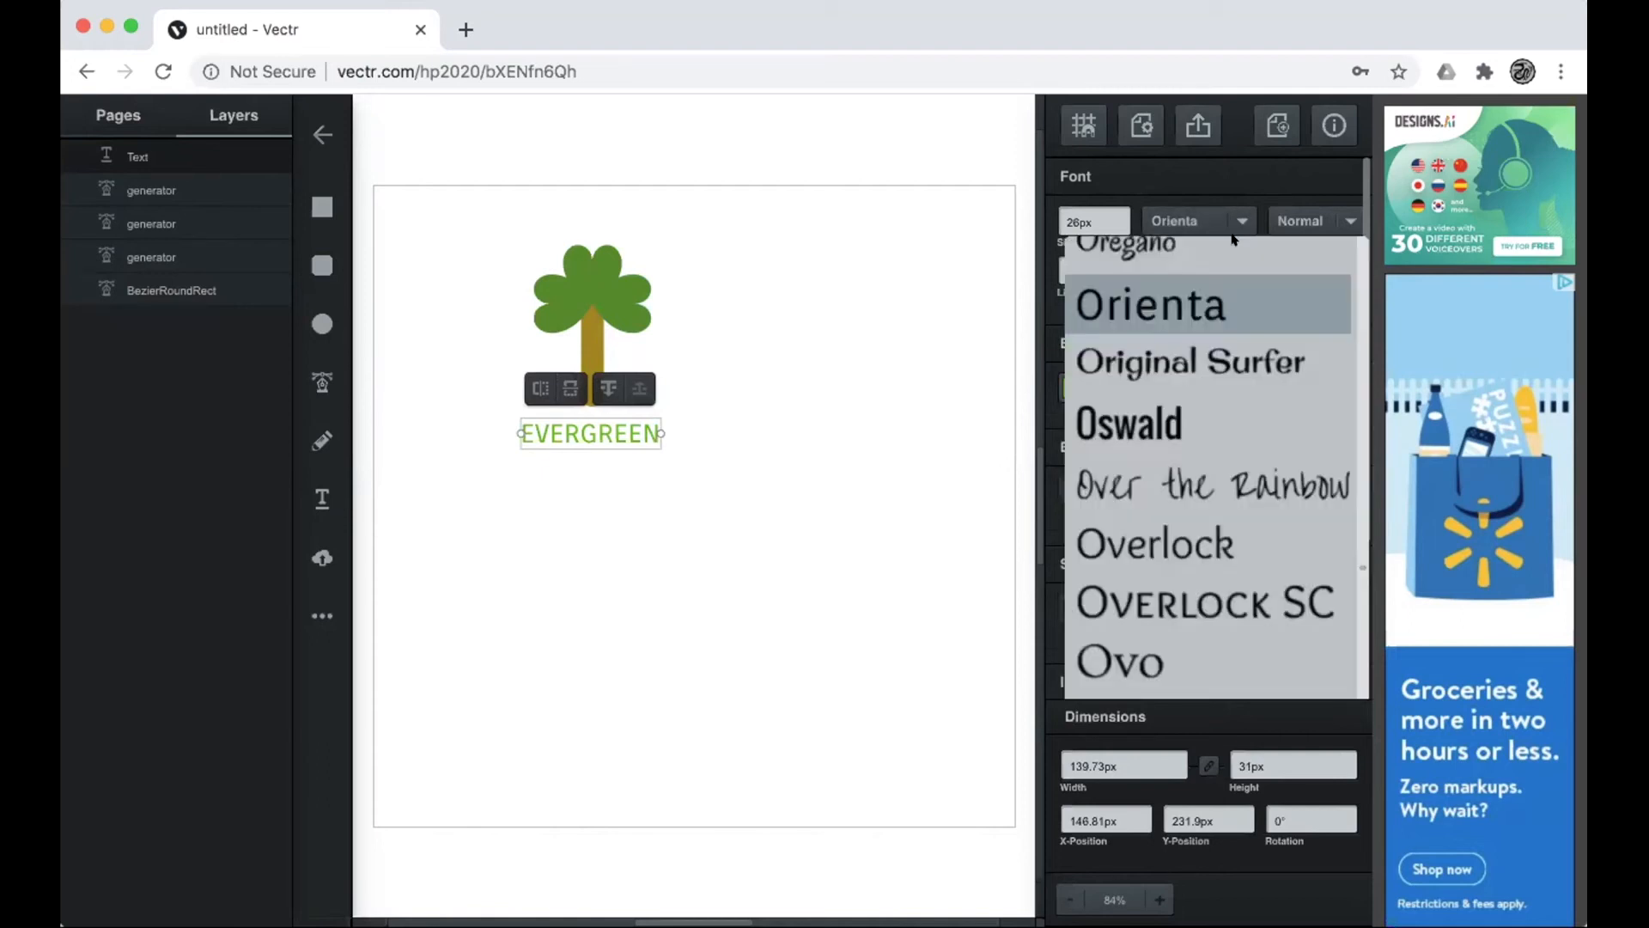
scroll(1173, 354, down, 2)
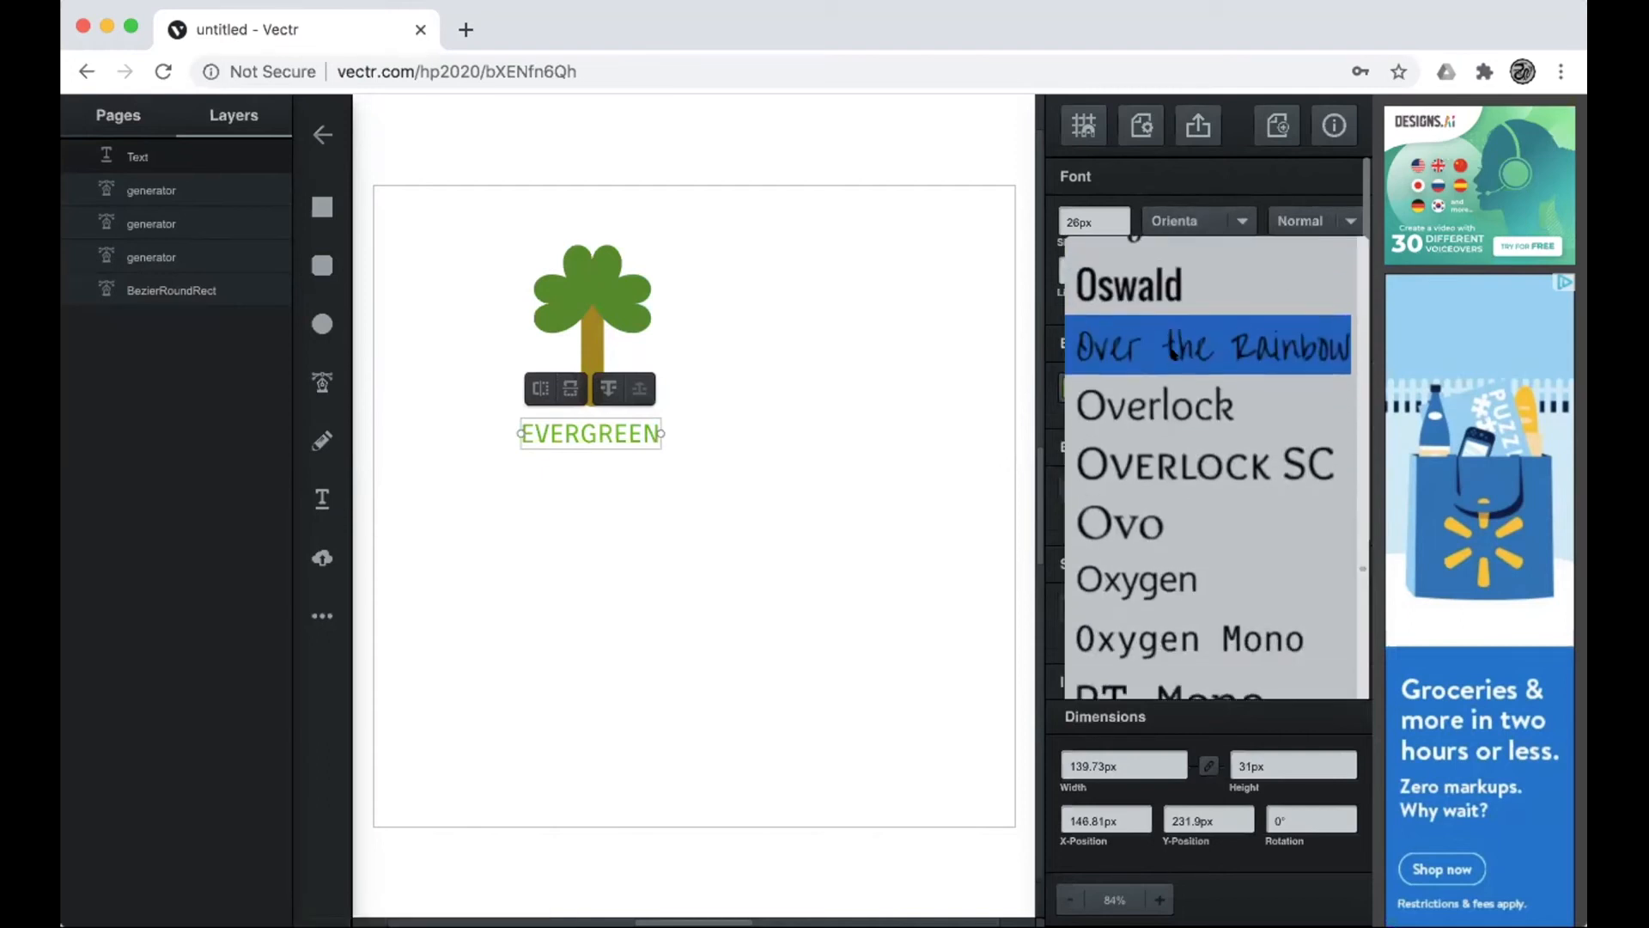
click(1210, 351)
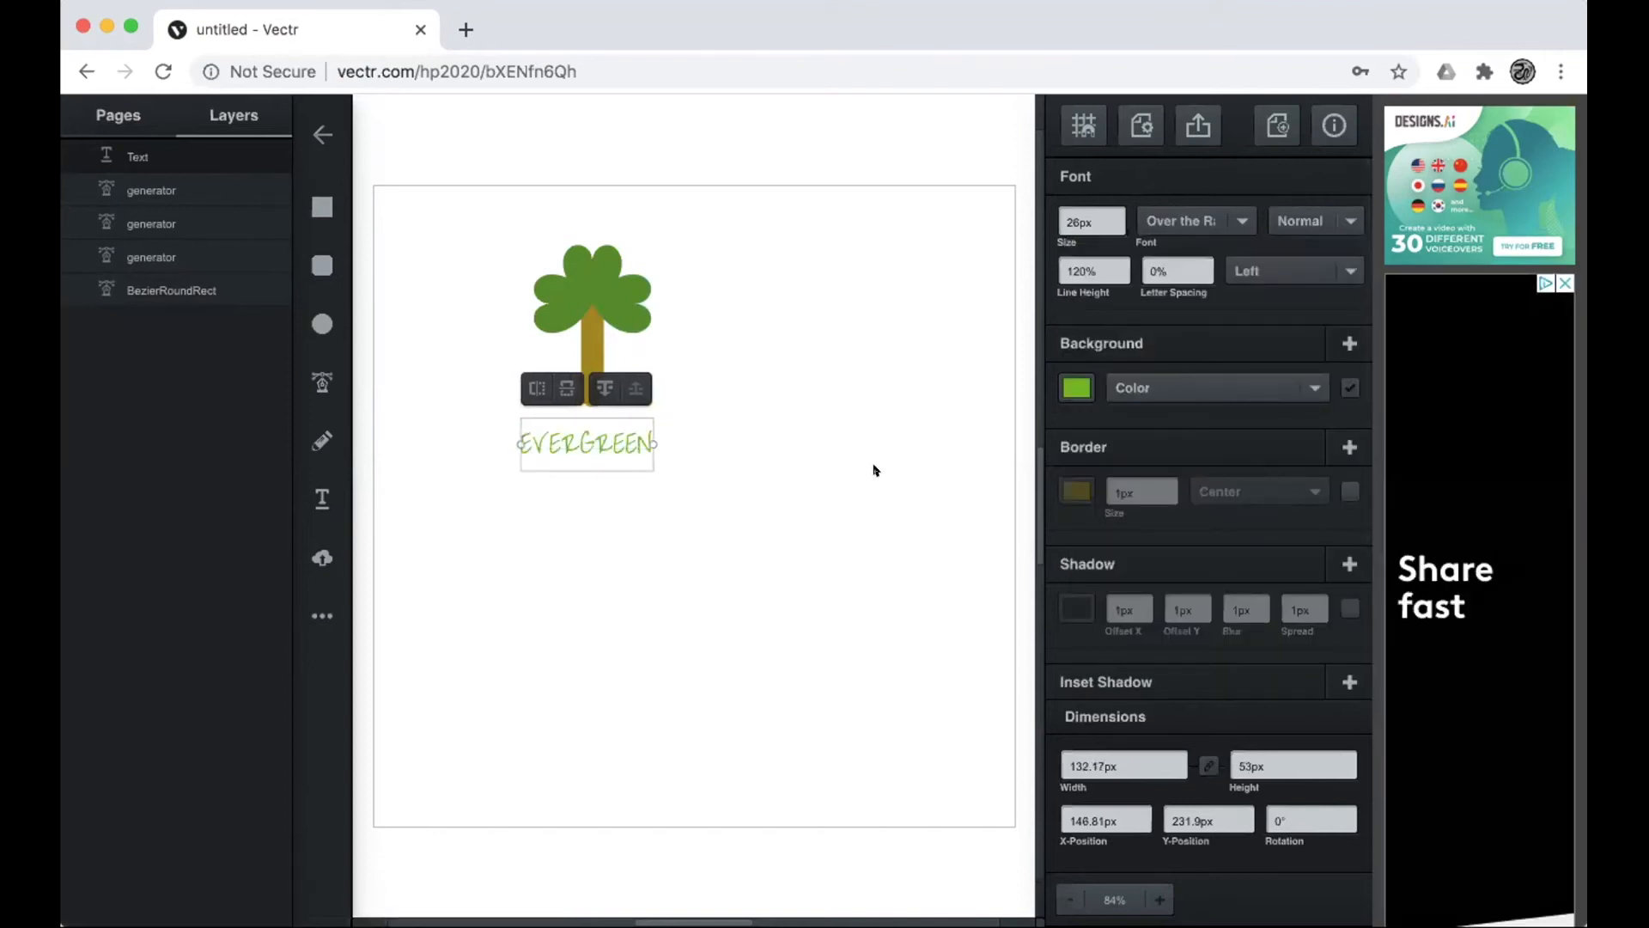
Set the EVERGREEN text's font to Overlock SC and move the text slightly lower beneath the trunk
click(1245, 219)
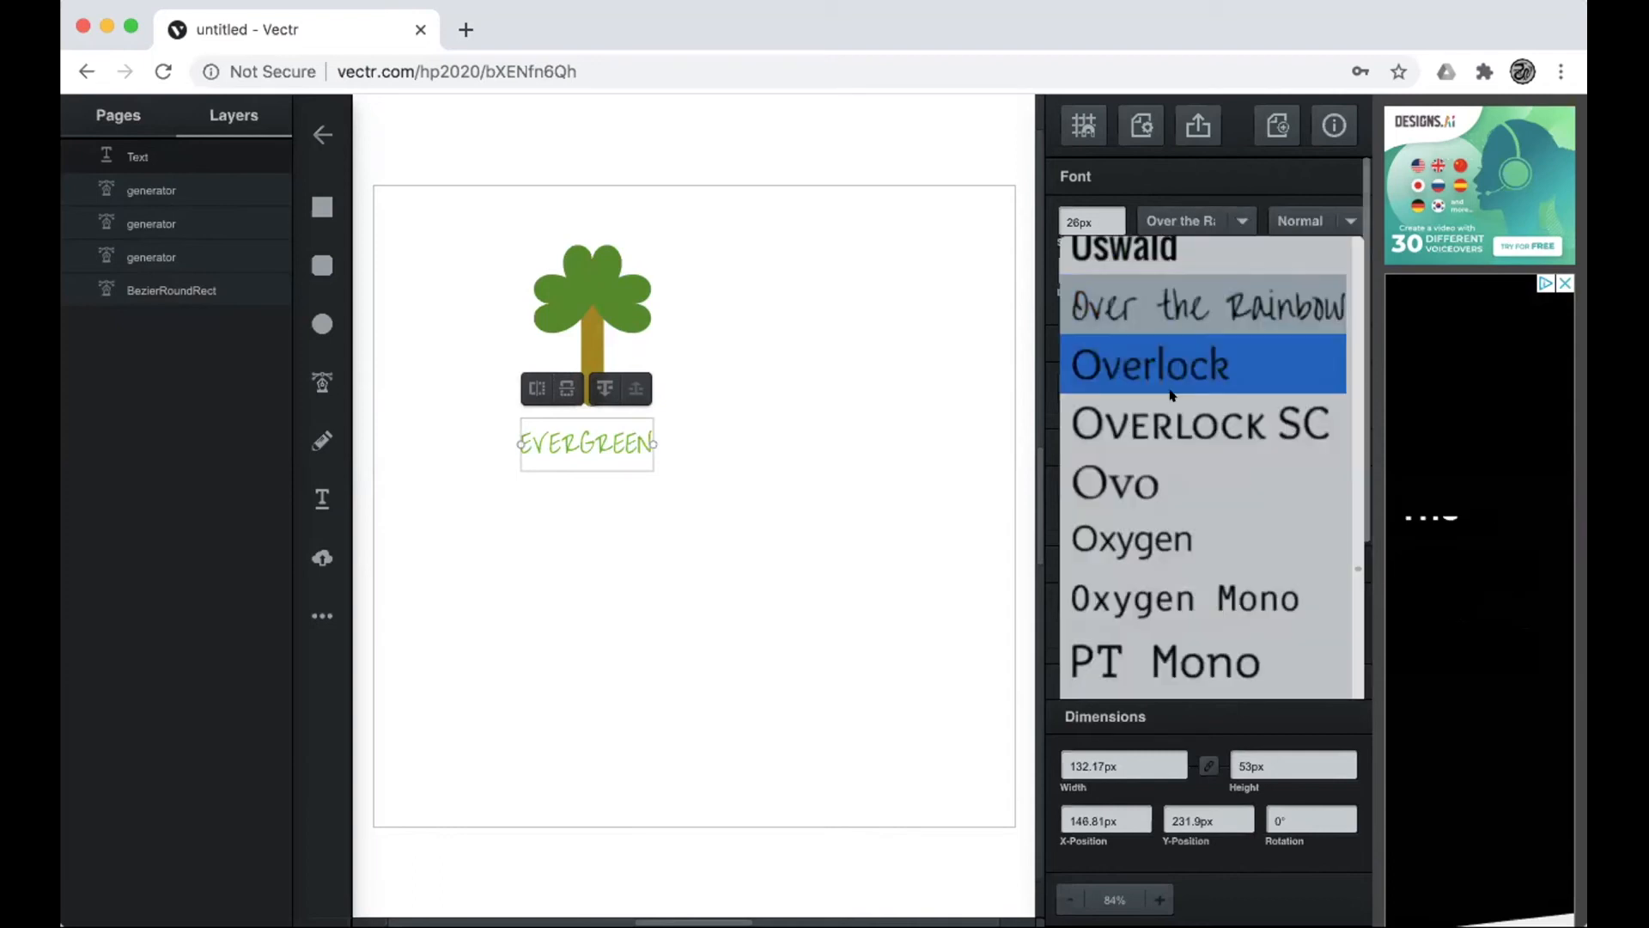
click(1157, 426)
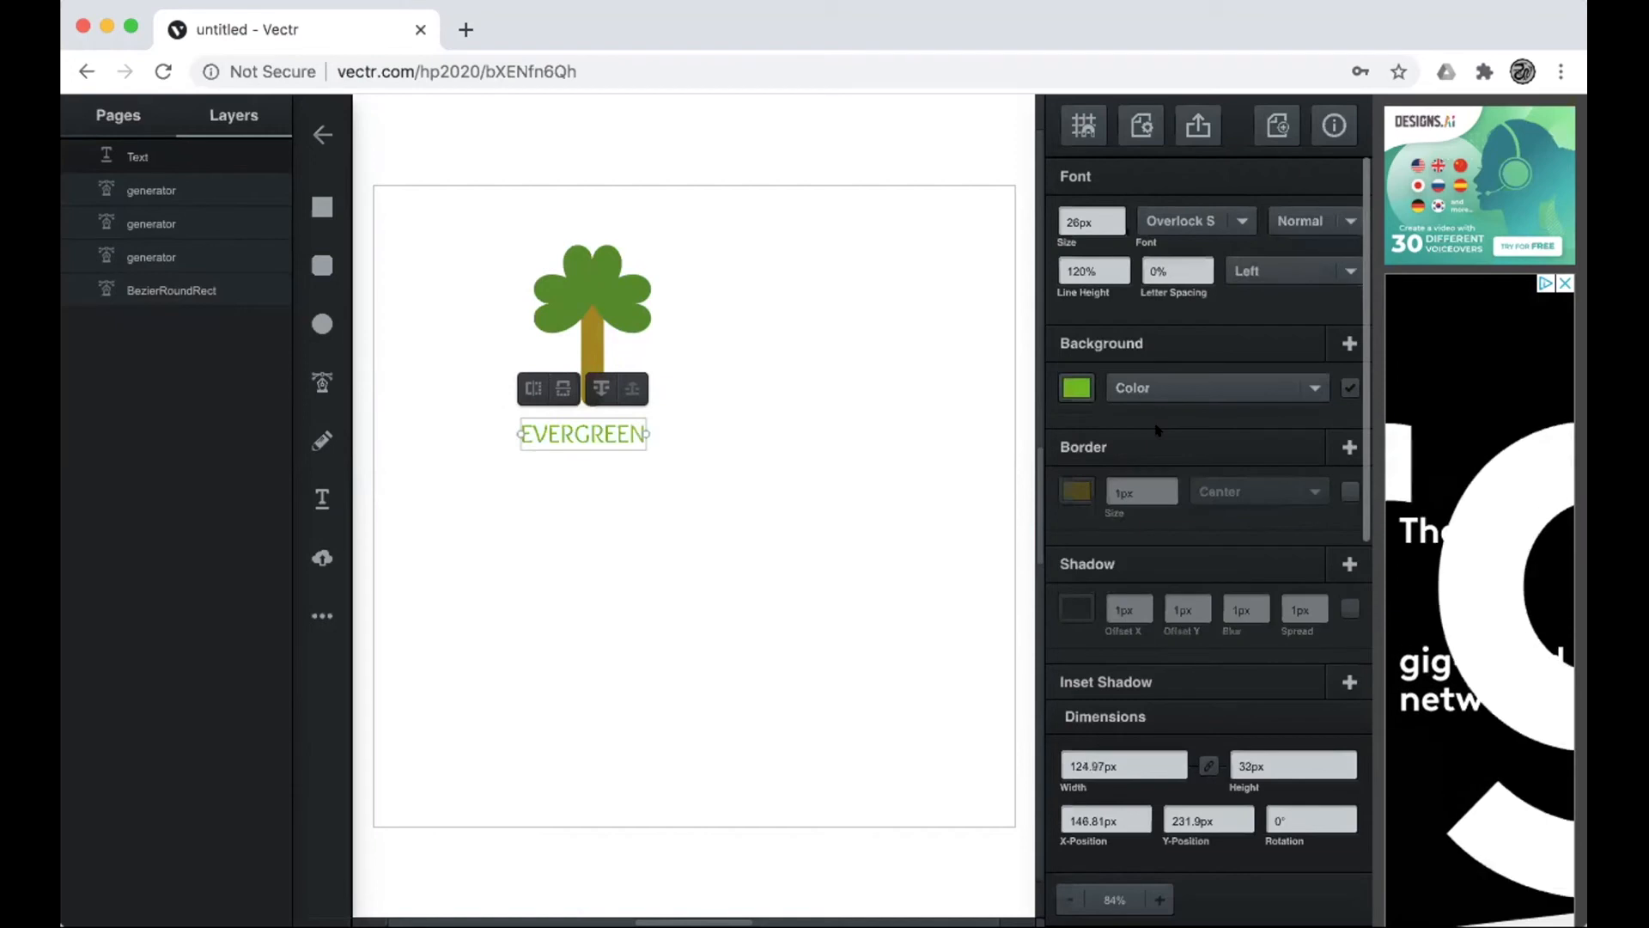
click(756, 471)
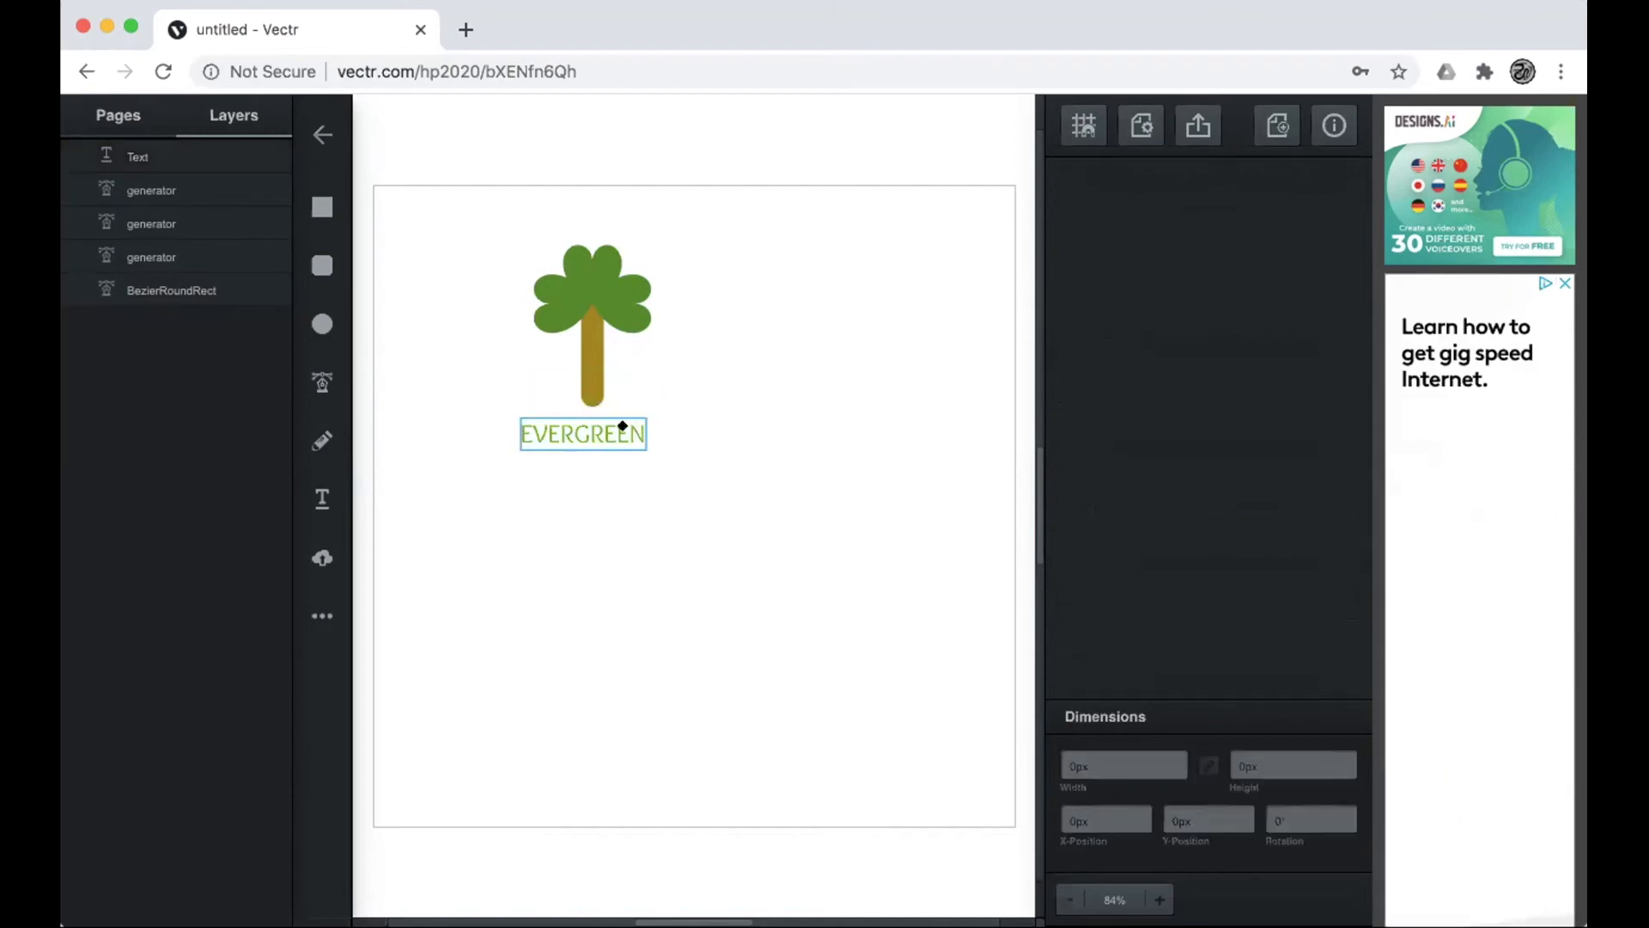
drag(619, 429, 622, 459)
click(773, 464)
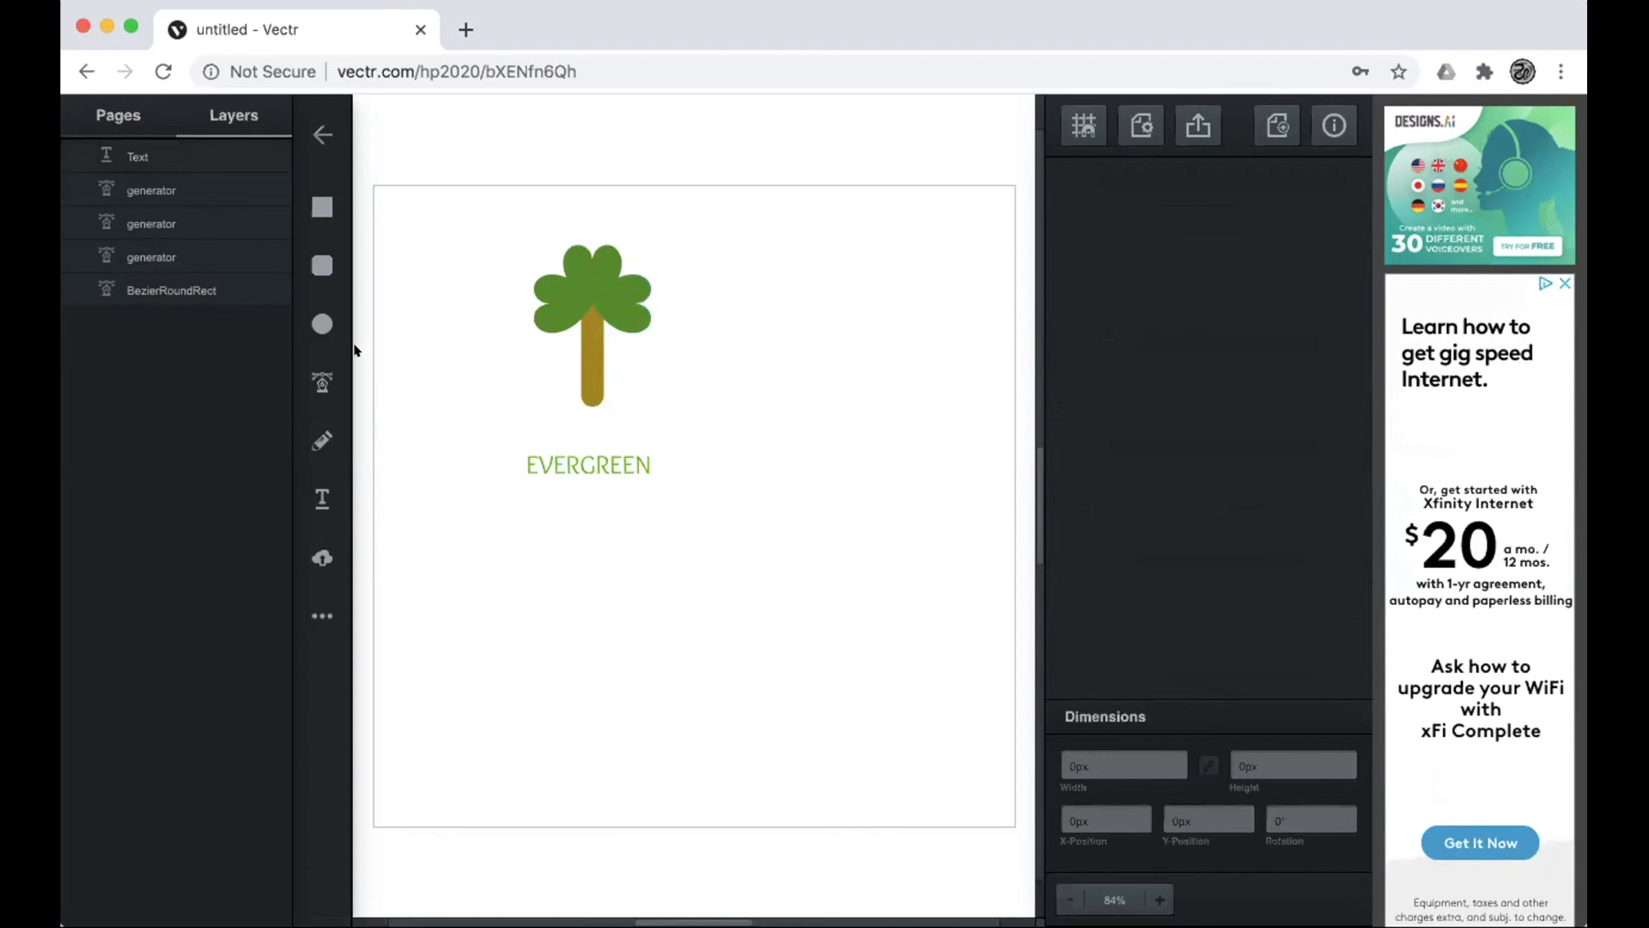
Draw a circle about 182 px in diameter beside the tree and fill it black (#000000)
click(308, 322)
drag(754, 293, 930, 463)
drag(854, 373, 781, 340)
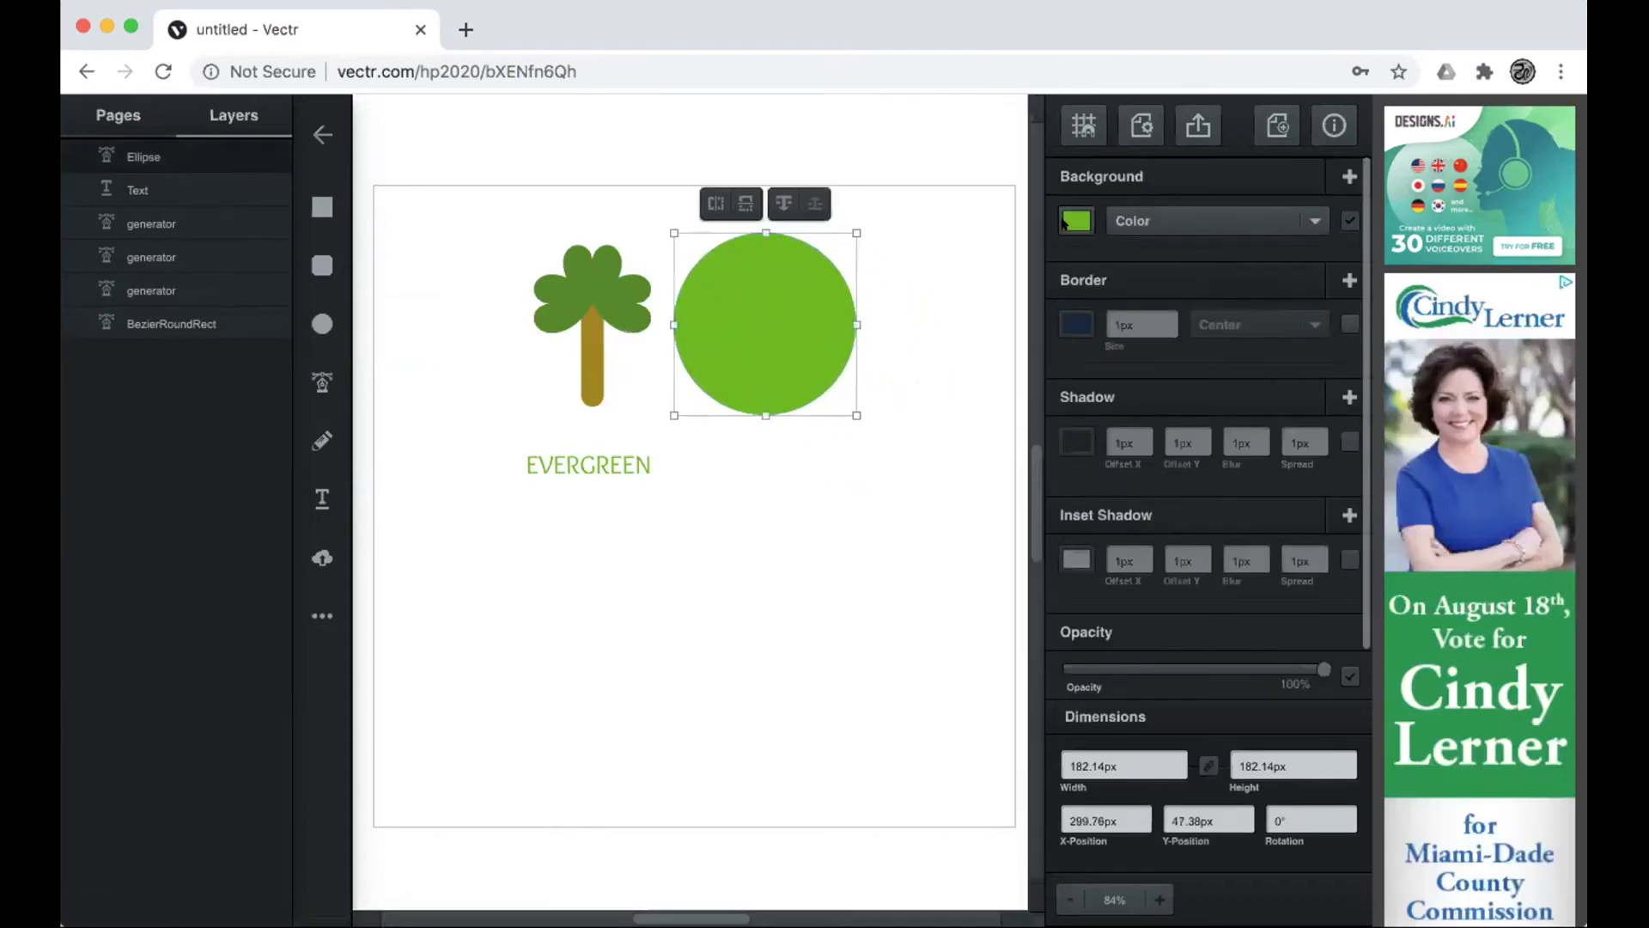
click(1075, 220)
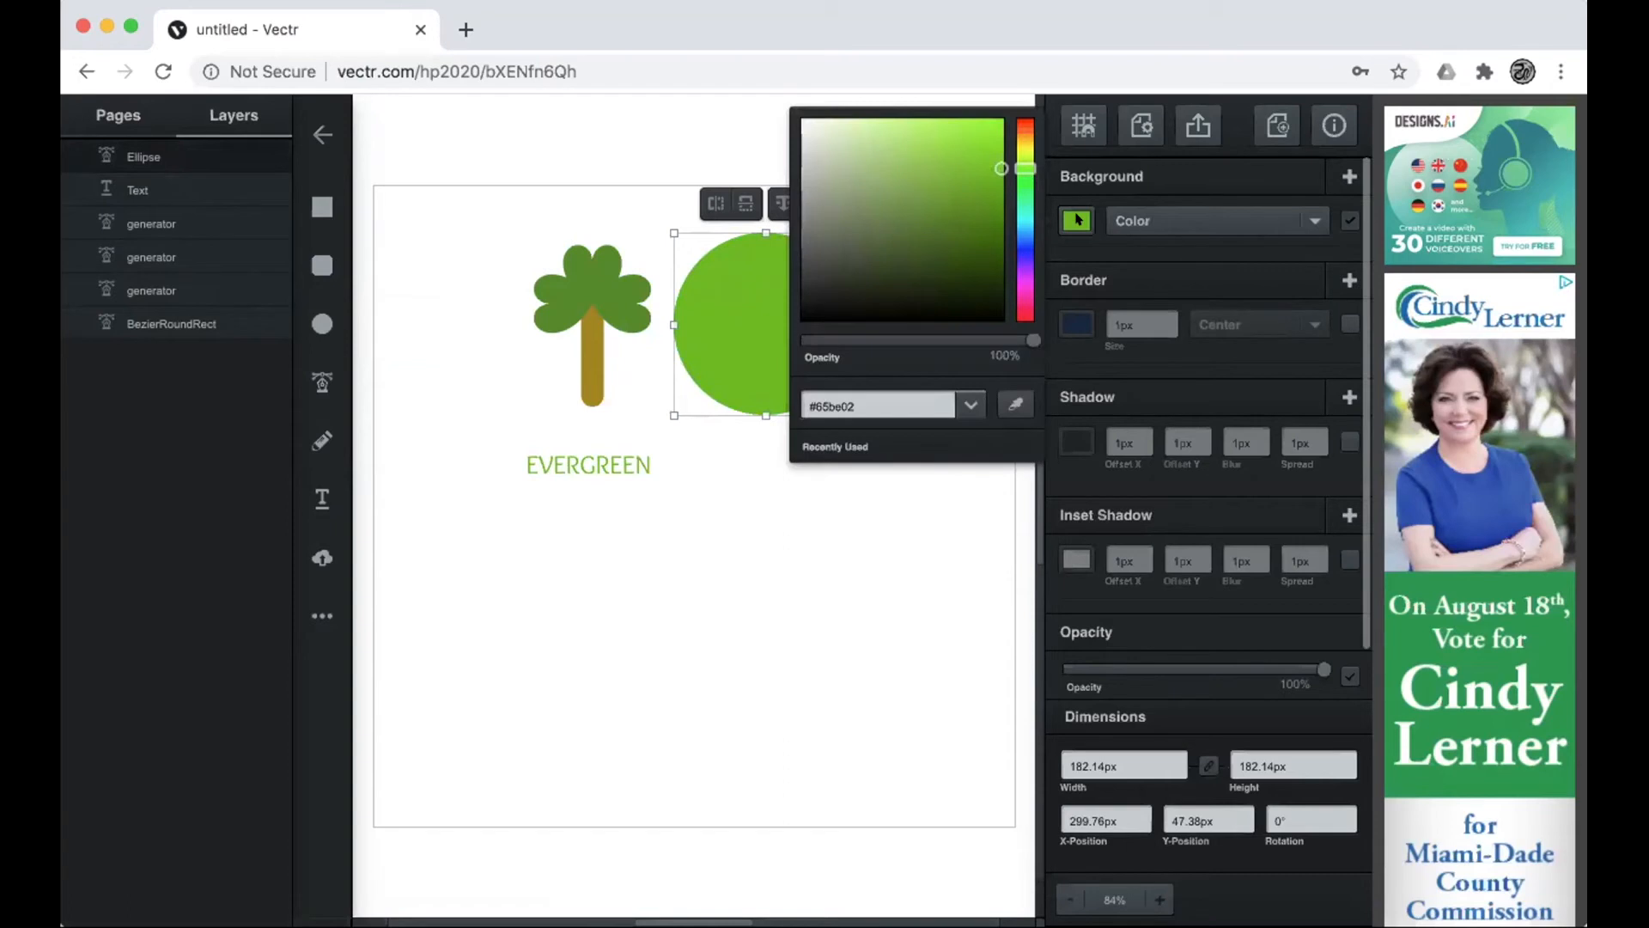
drag(1001, 170, 992, 331)
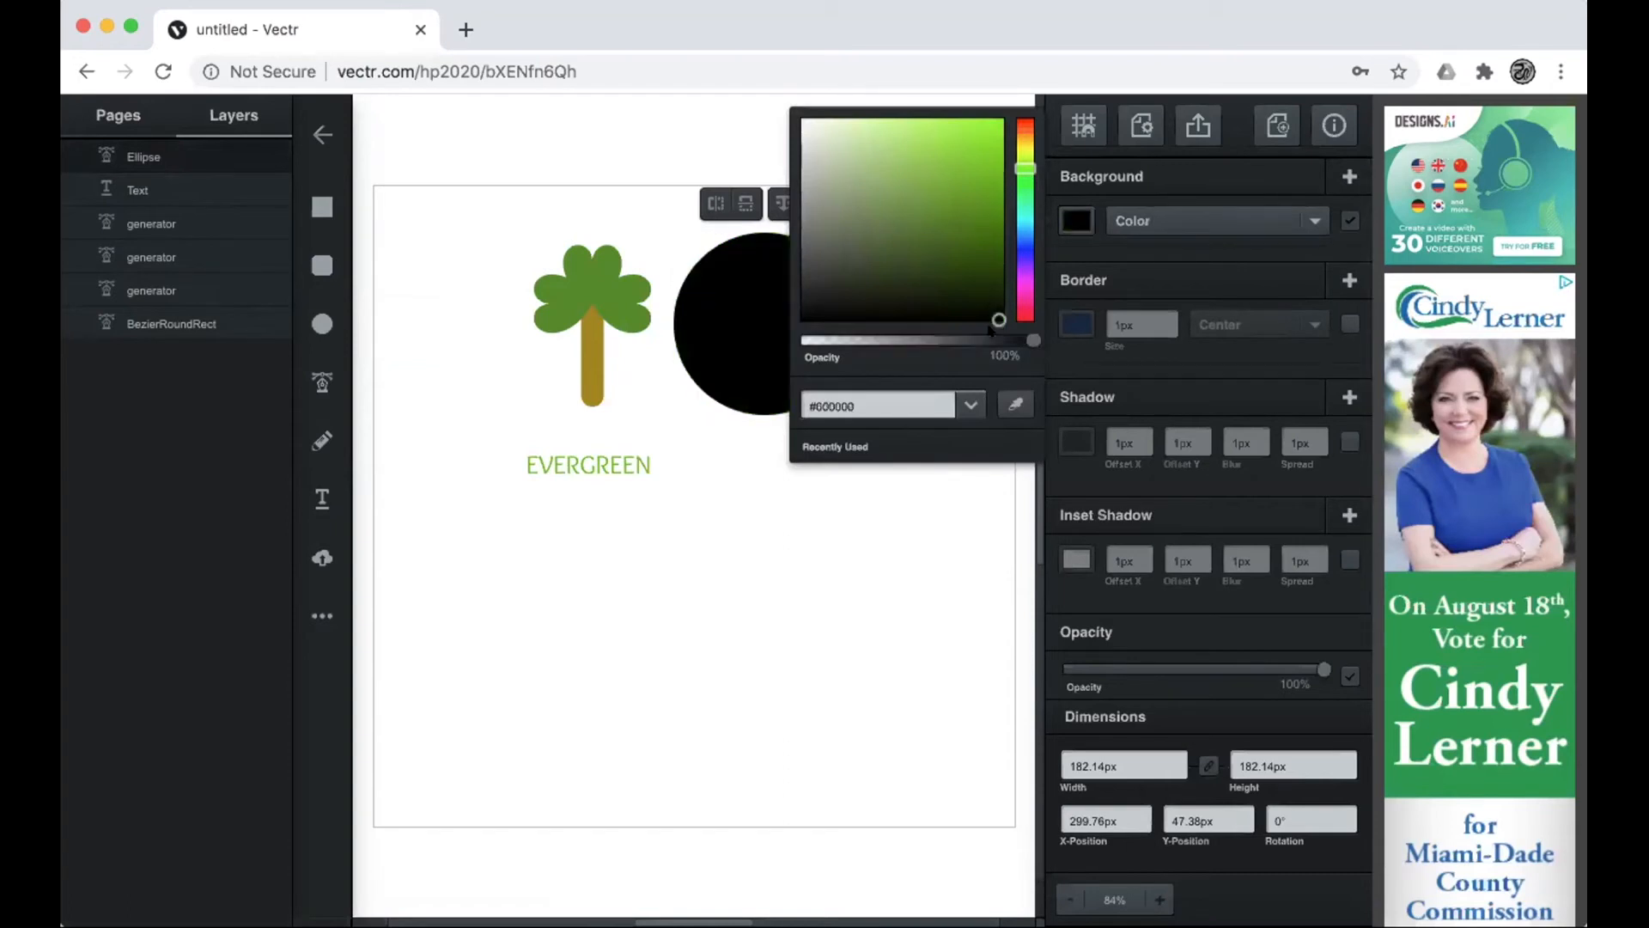
click(733, 584)
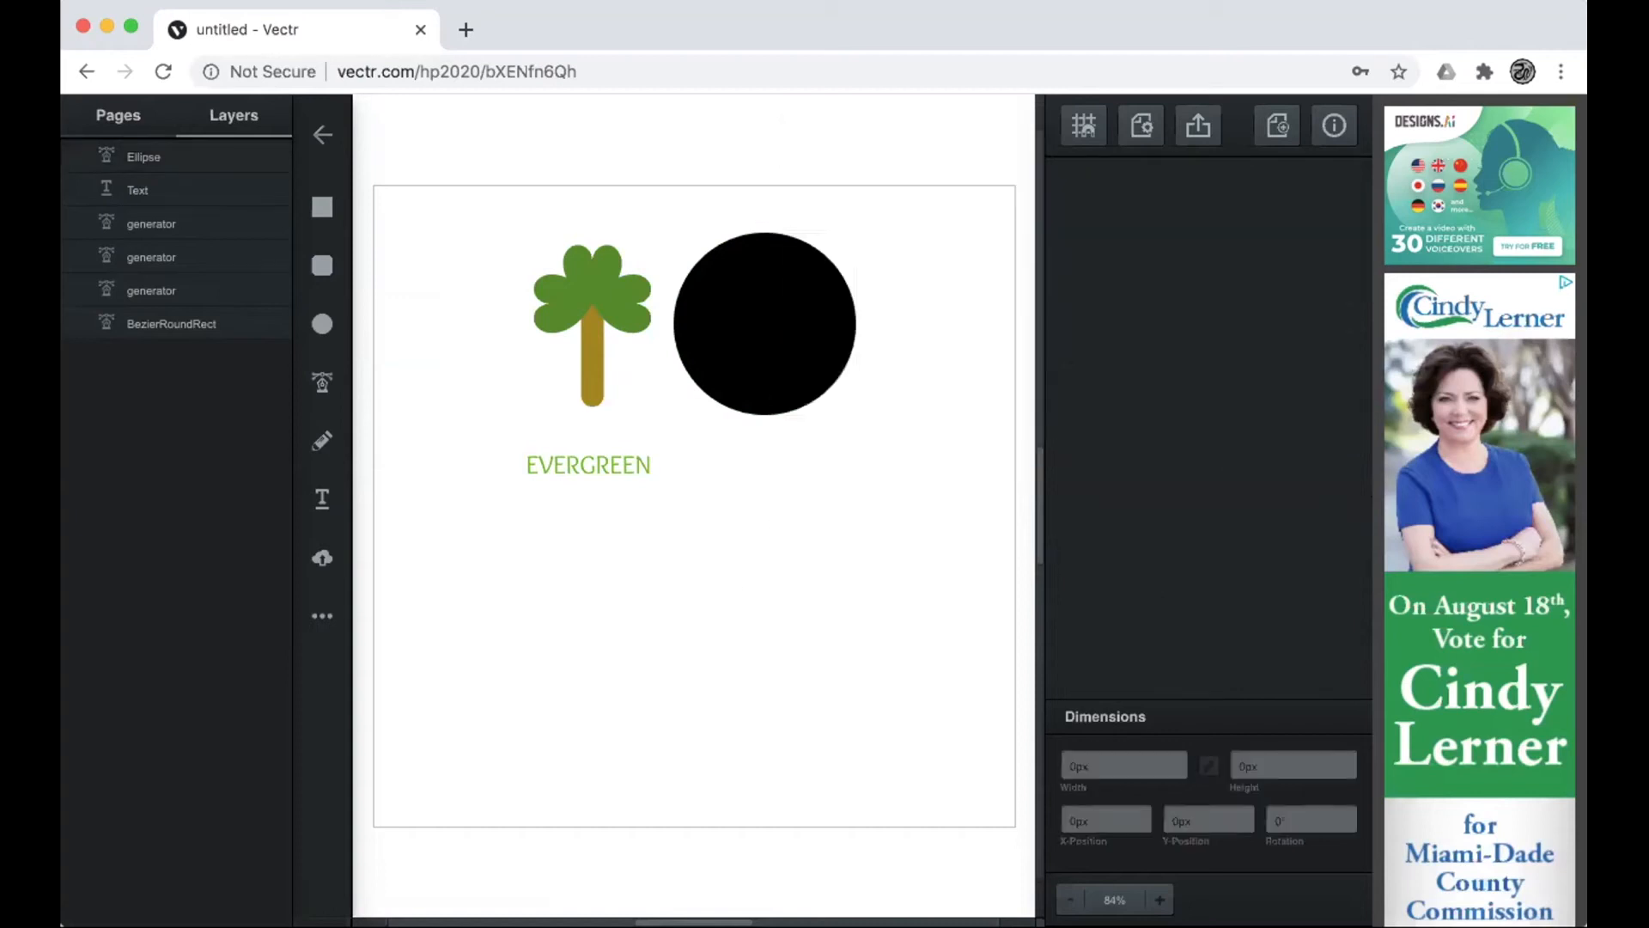
Move the black circle over the tree, send it behind all the tree shapes and centre it on the trunk
drag(765, 324, 599, 325)
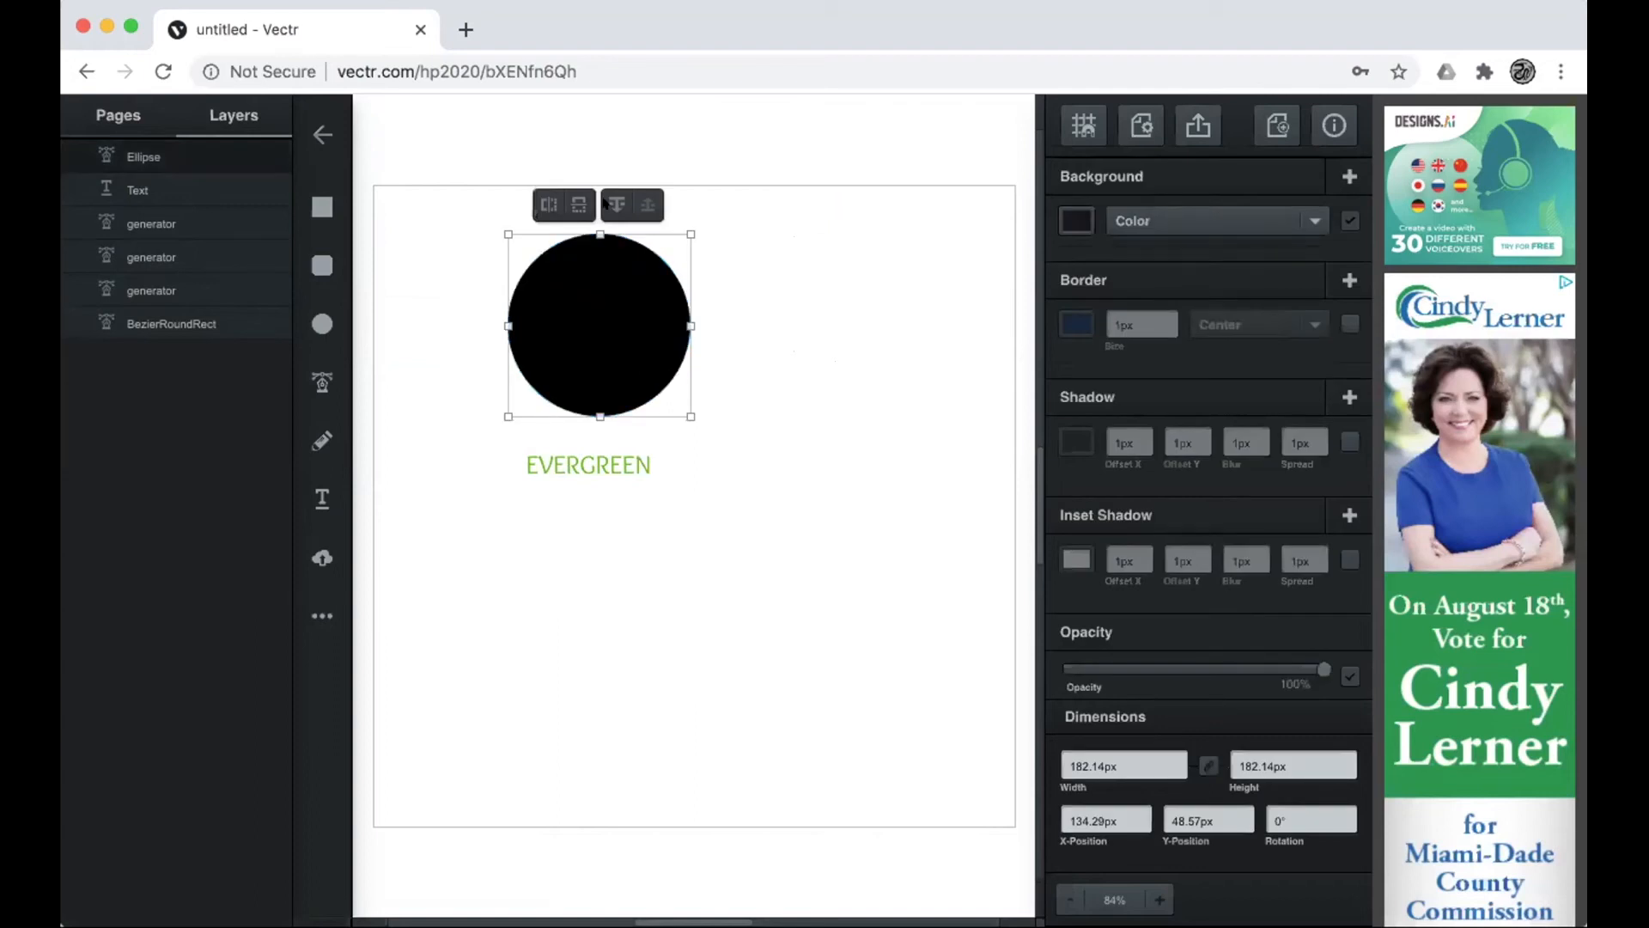
click(615, 205)
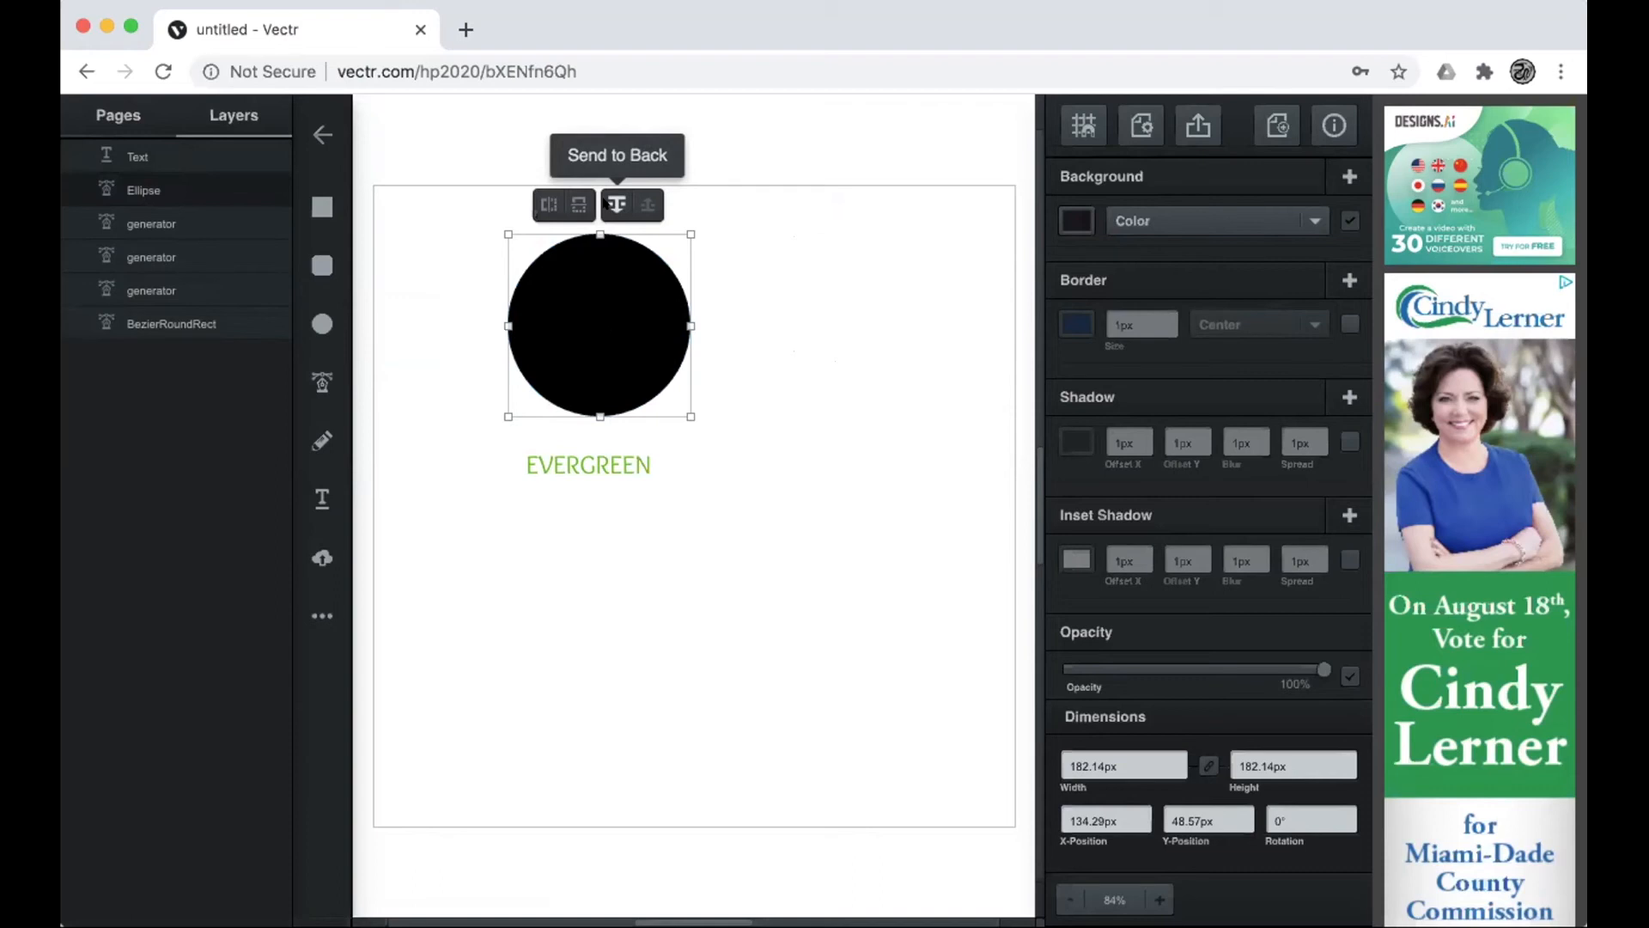
click(607, 204)
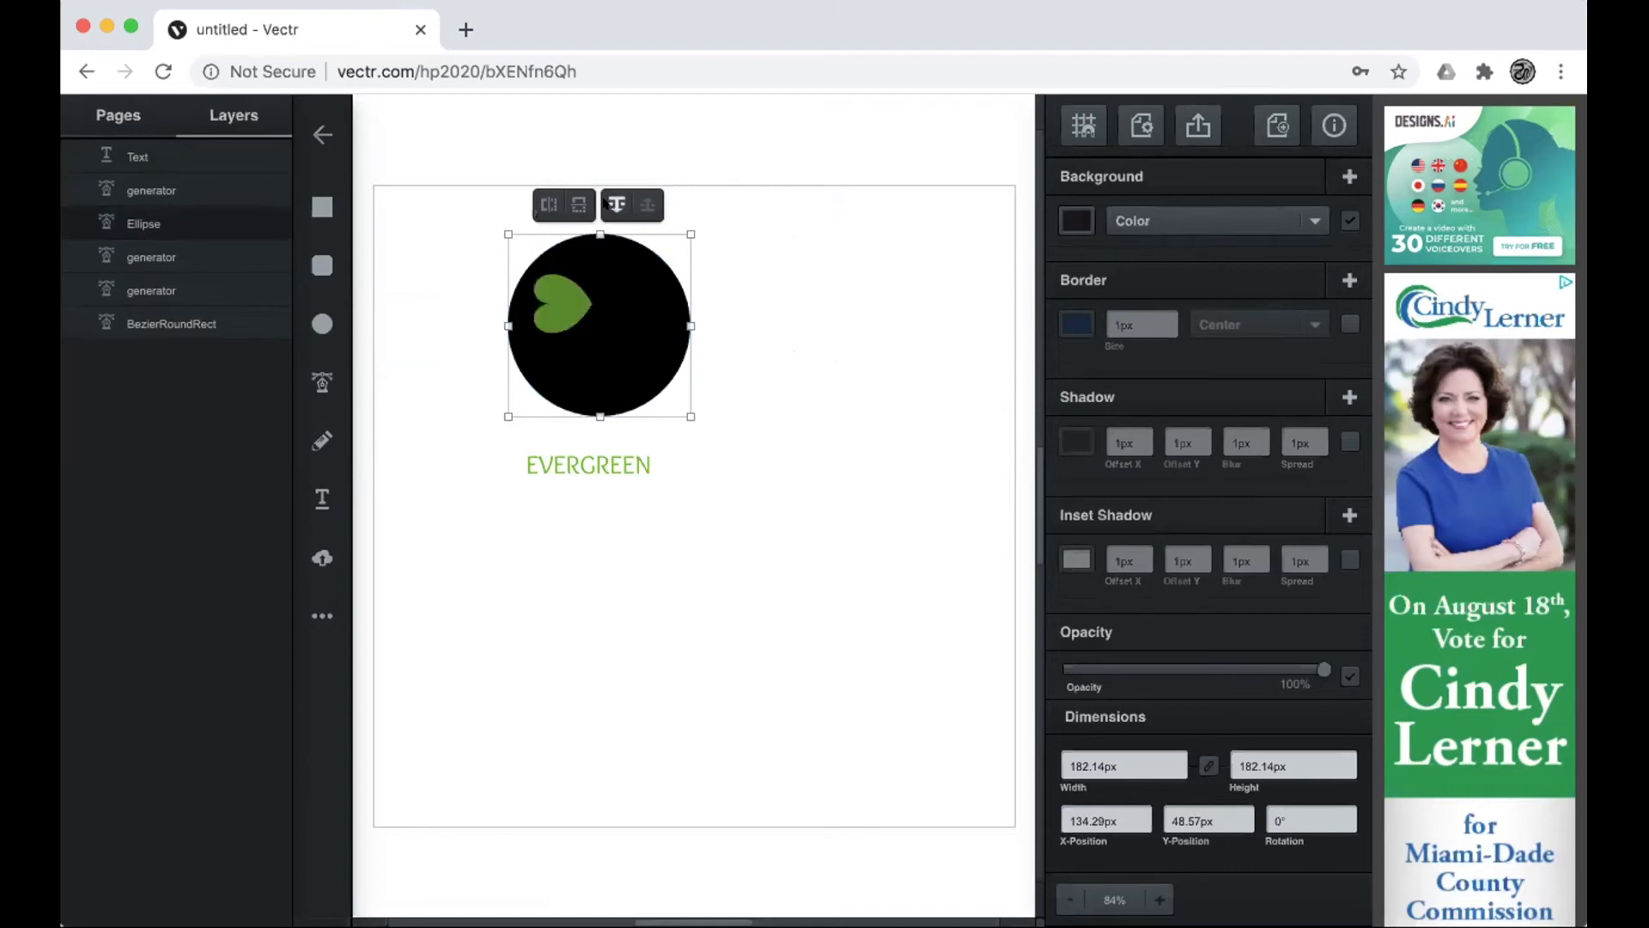
click(607, 203)
click(608, 203)
click(607, 204)
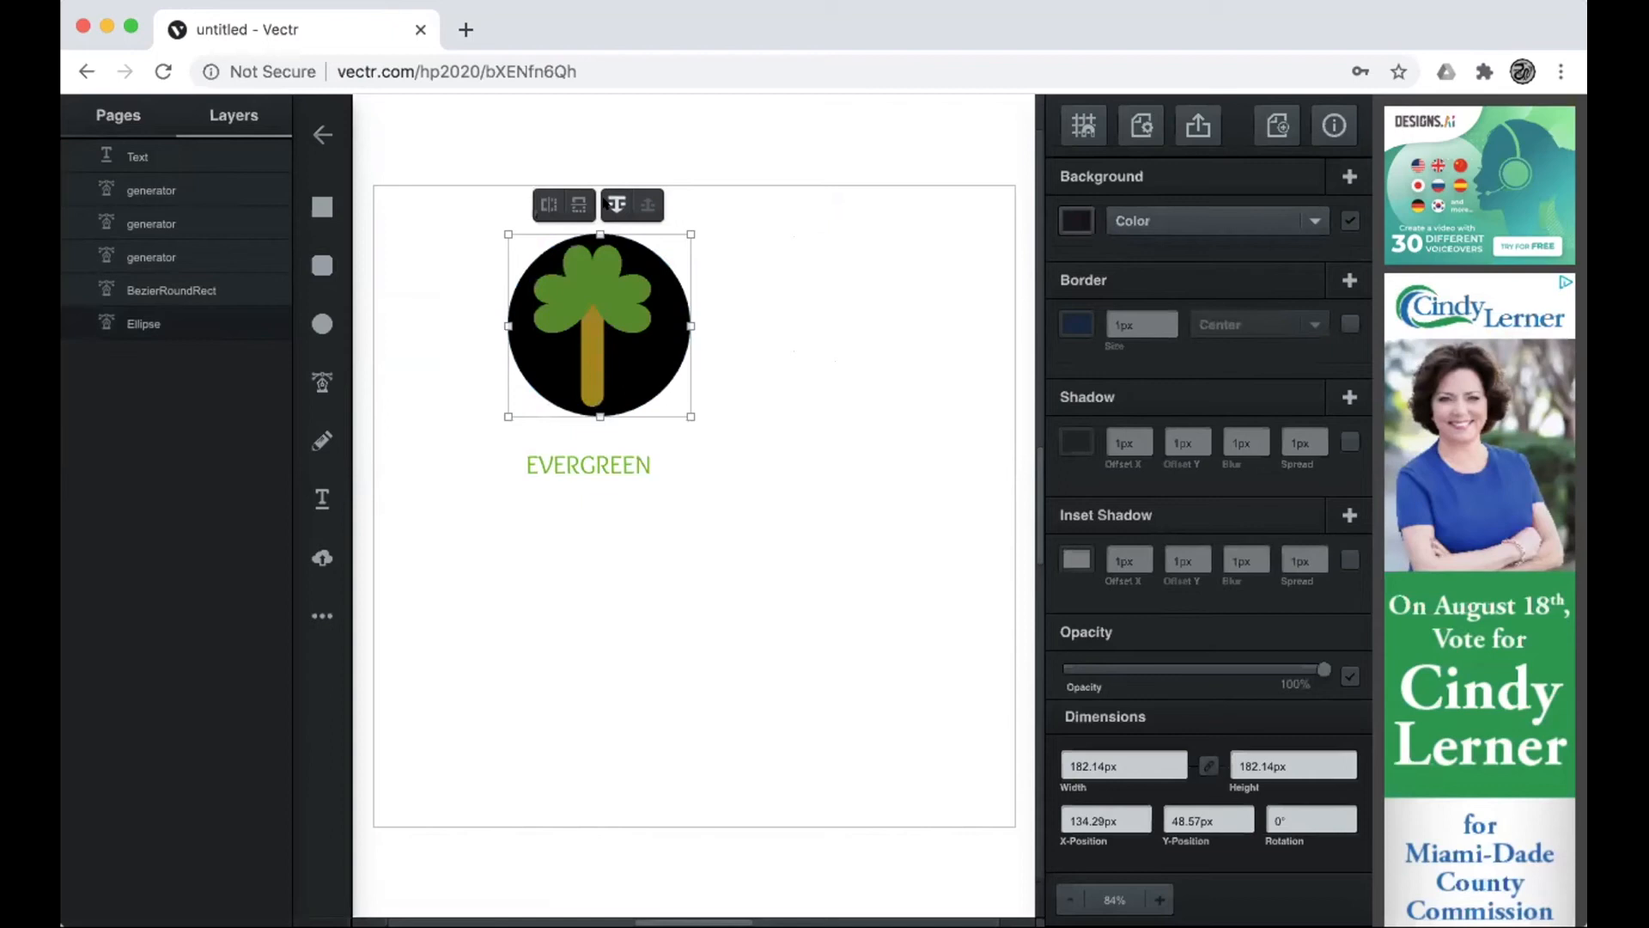
click(849, 354)
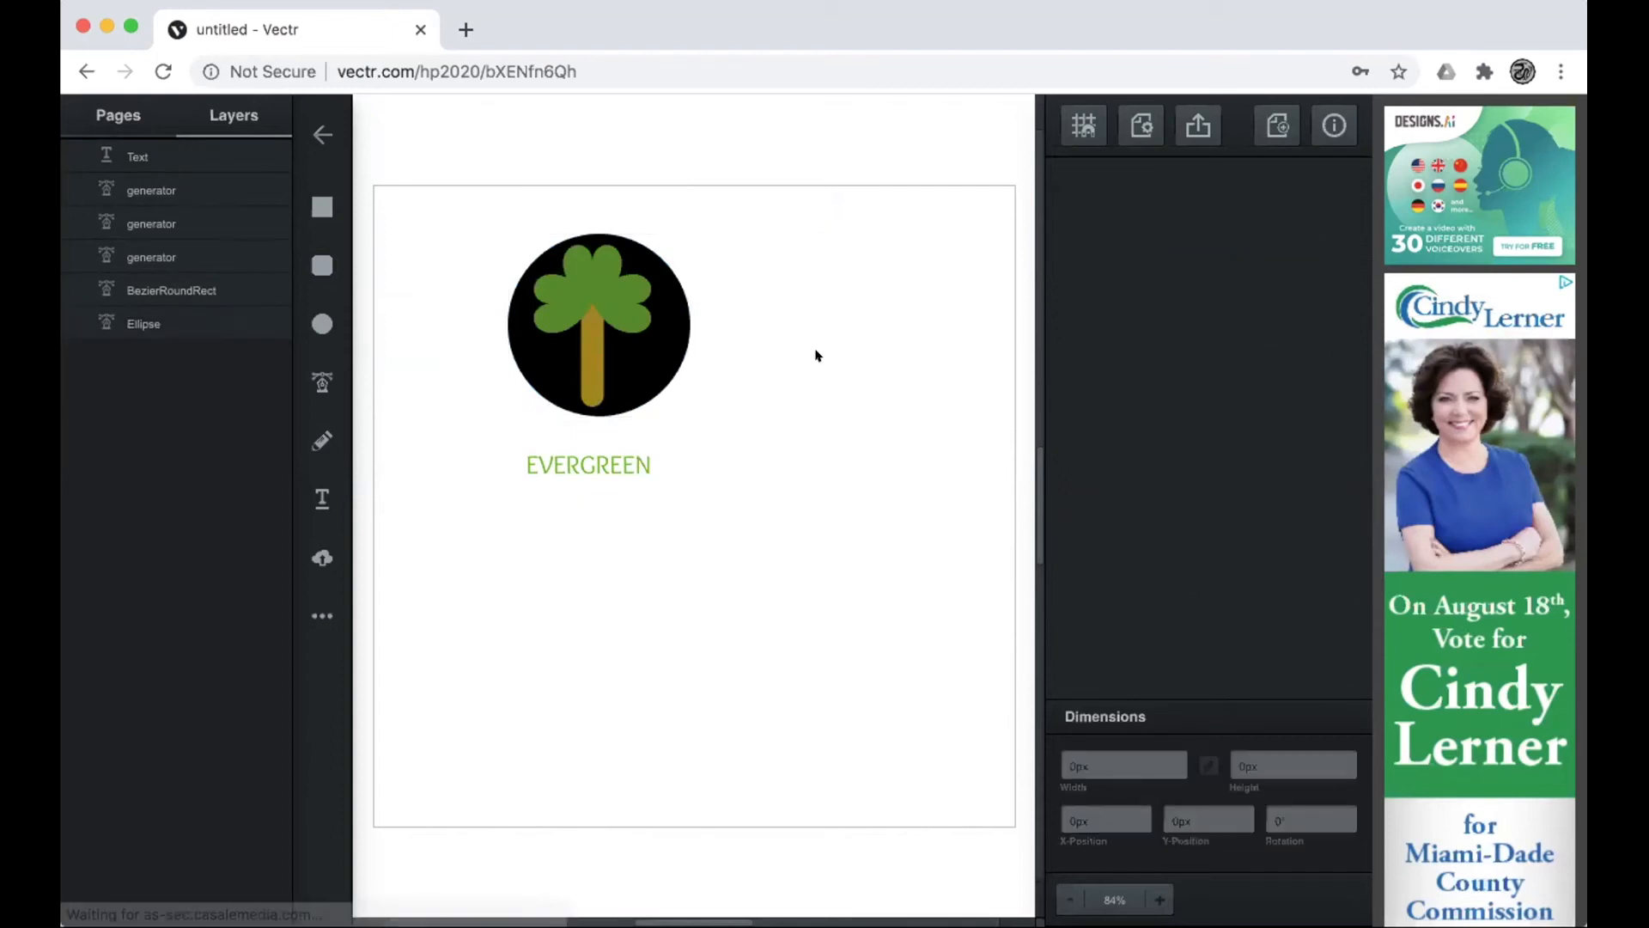
drag(654, 359, 647, 359)
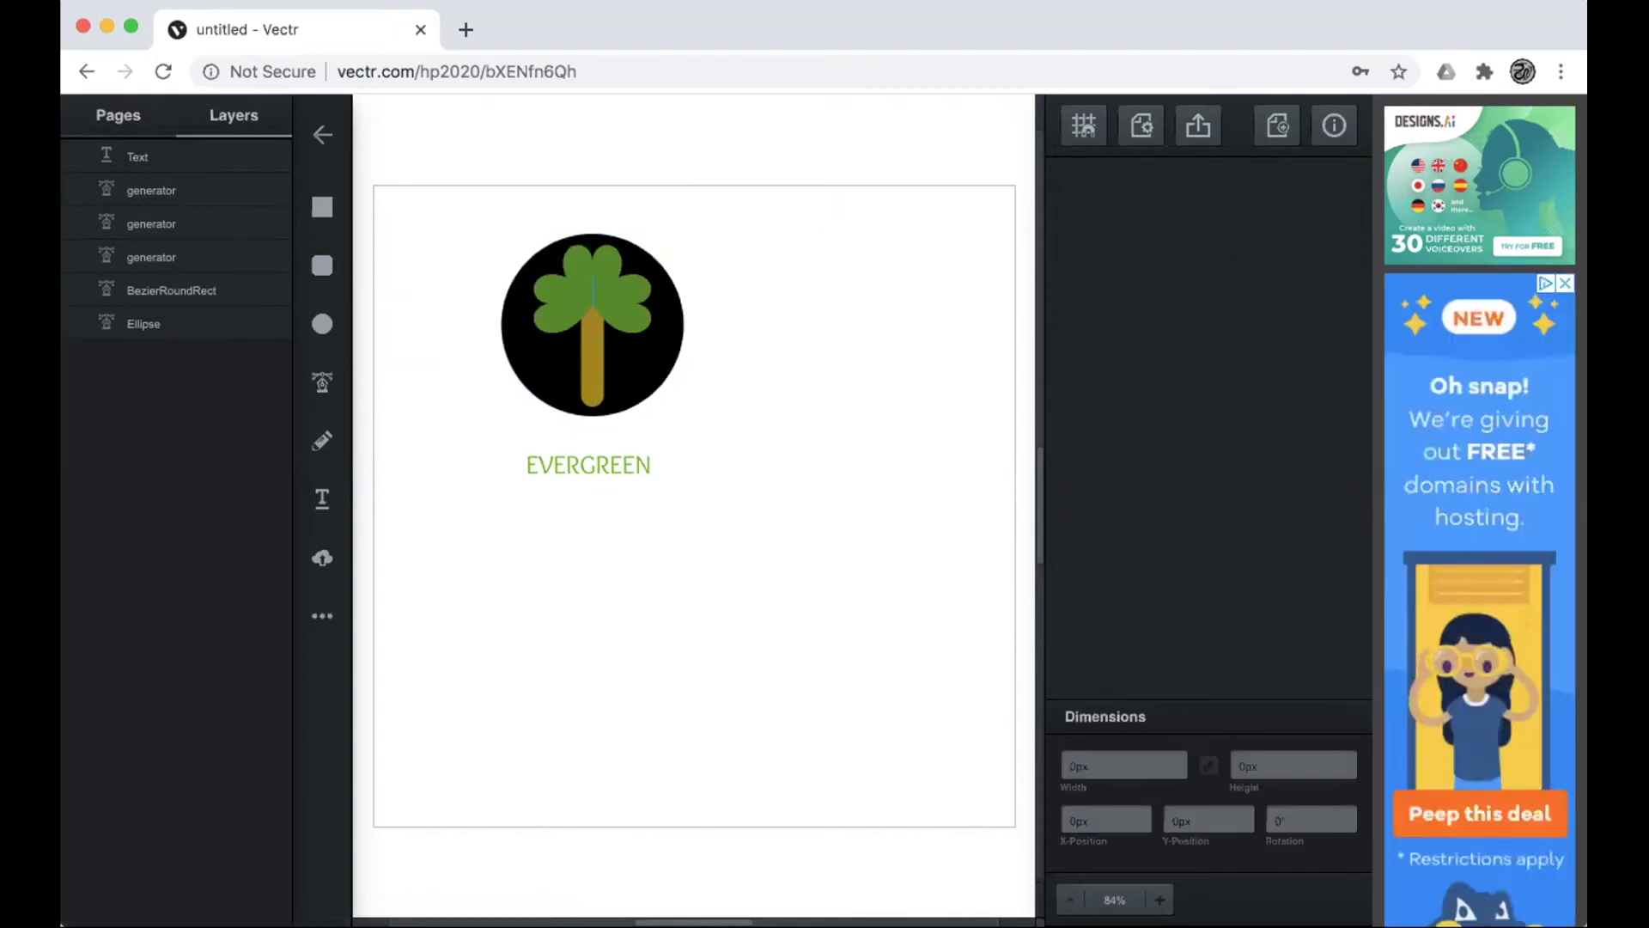
click(790, 393)
Show the grid and move the EVERGREEN text up so it sits centred just below the black circle
click(1077, 111)
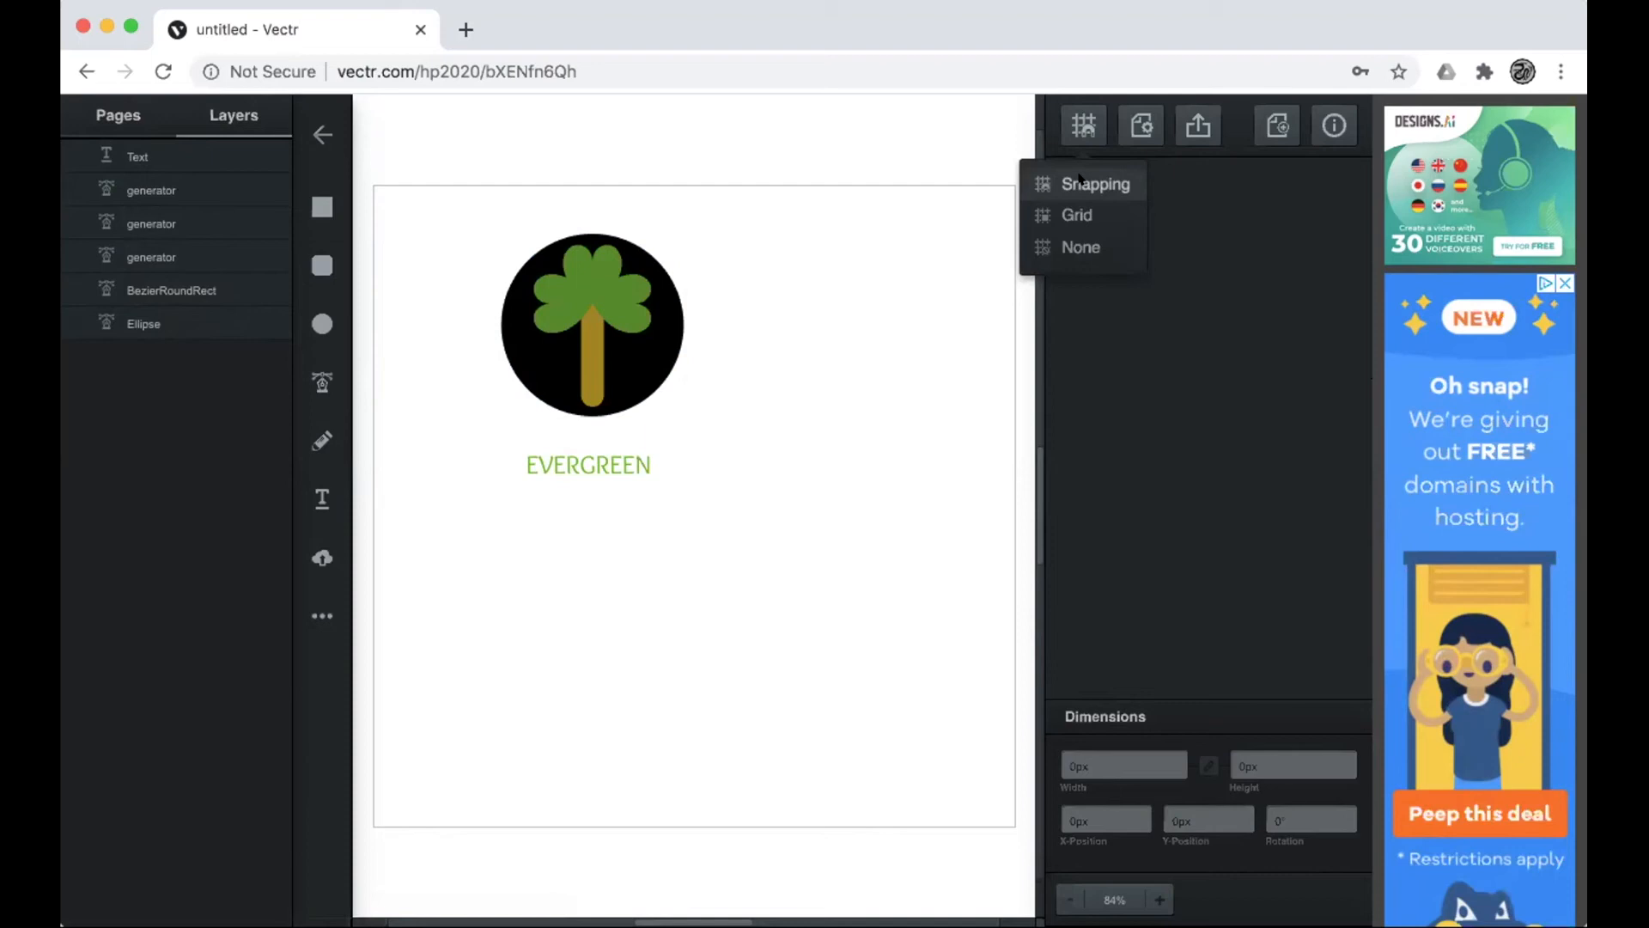
click(1077, 215)
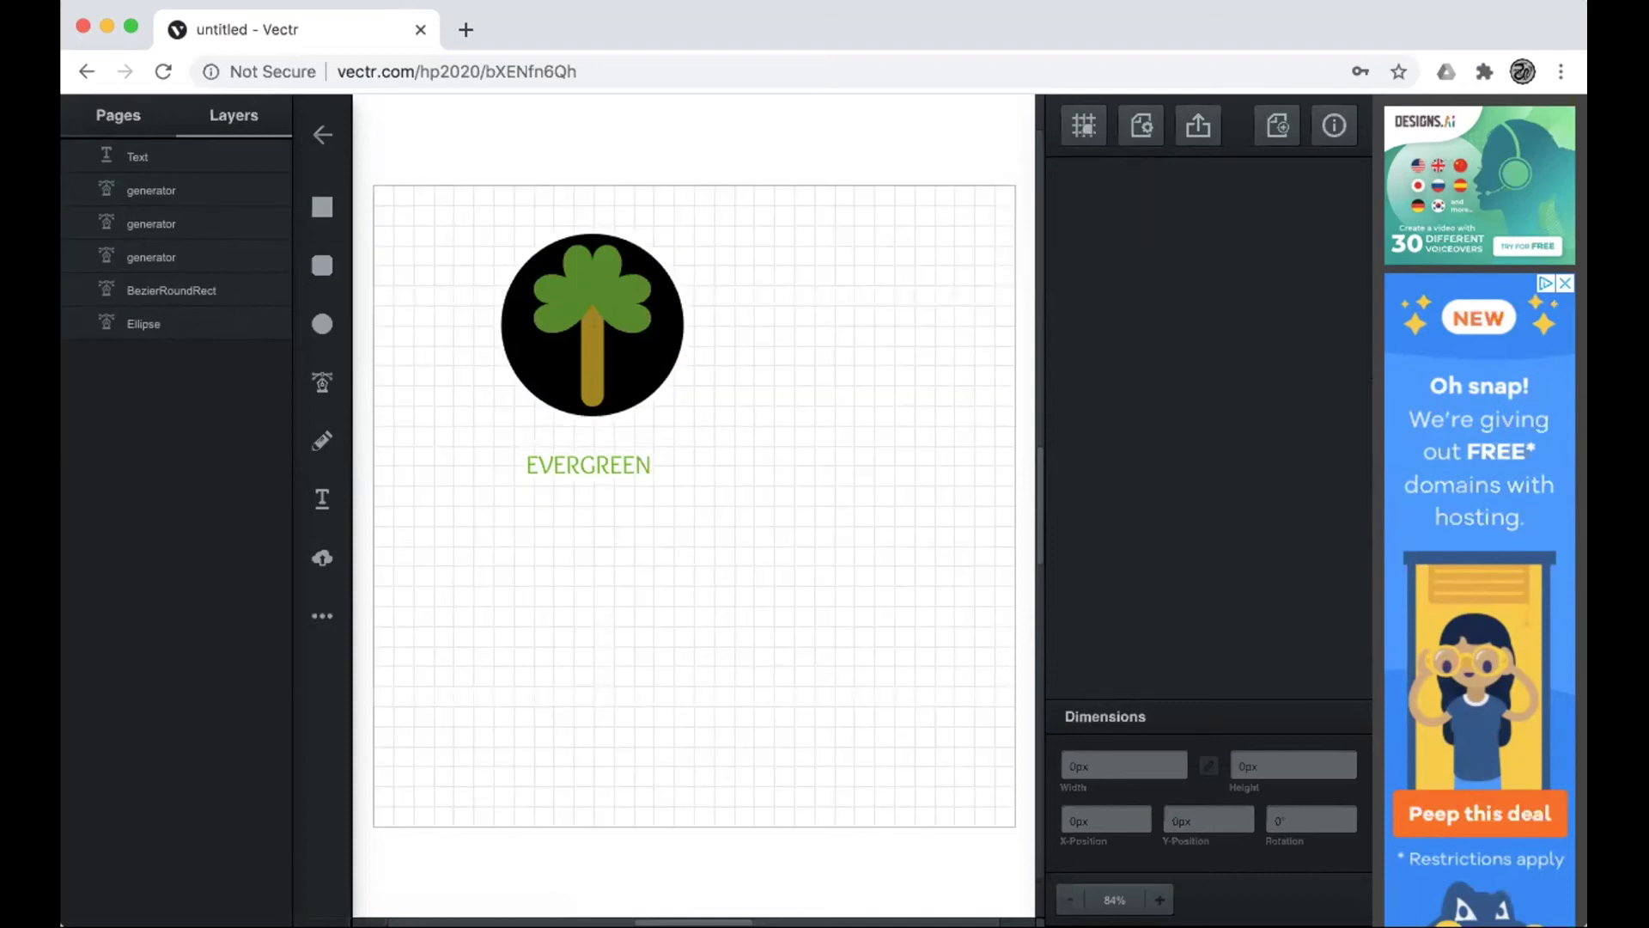
click(607, 464)
drag(608, 464, 608, 443)
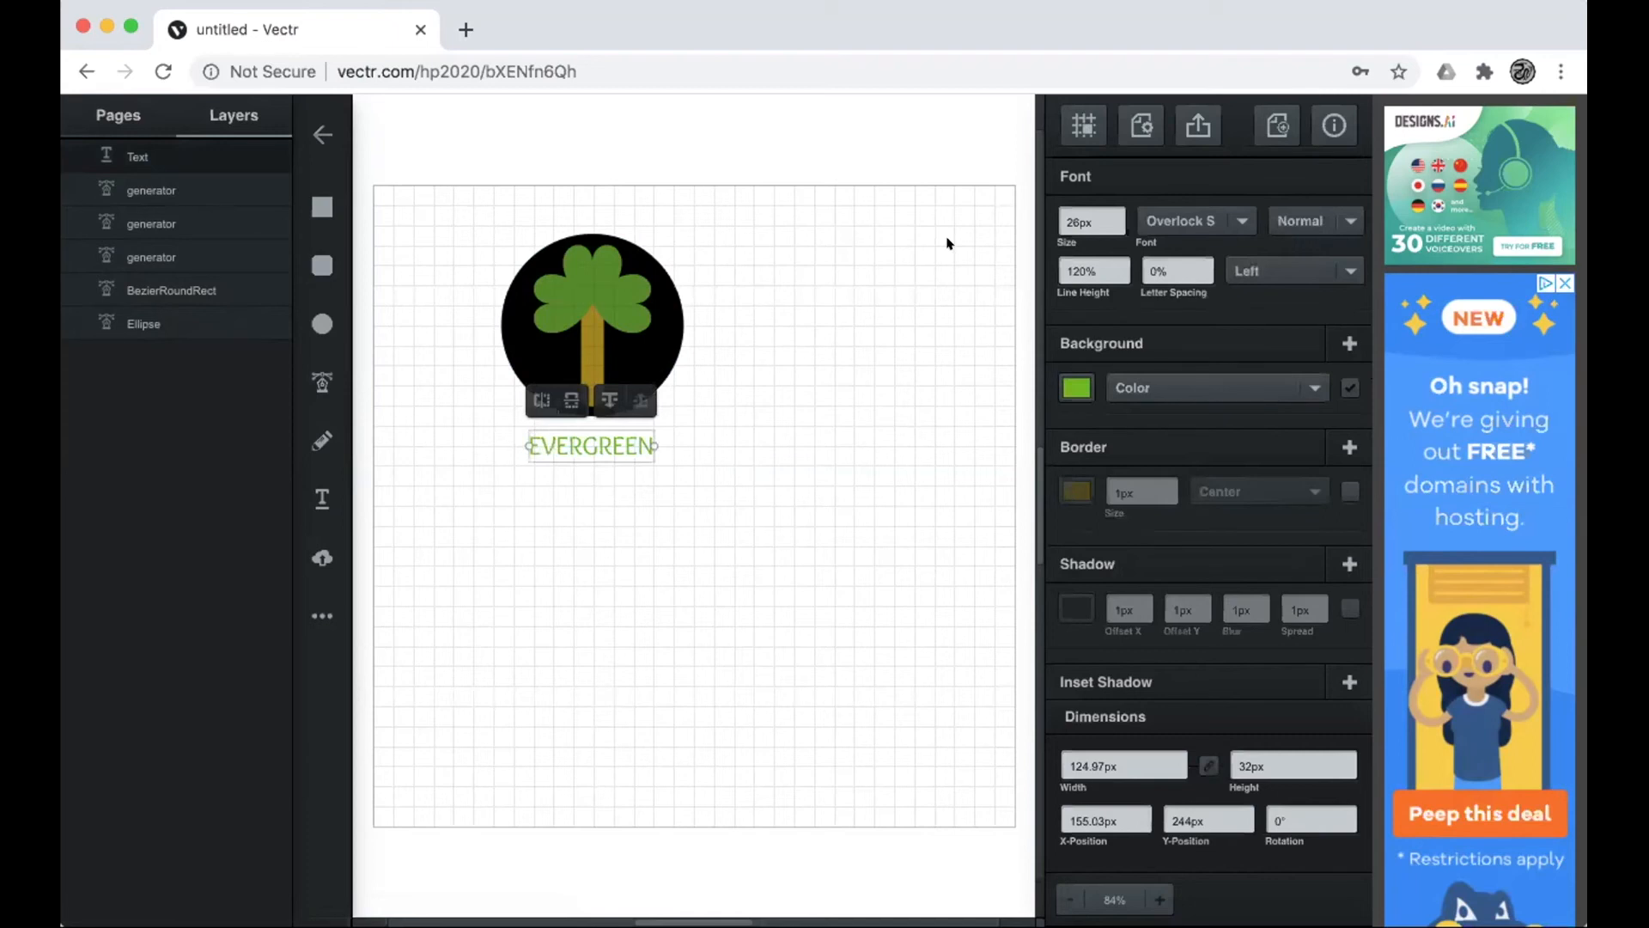
Turn off the grid and snapping by setting the canvas guide option to None
click(1080, 124)
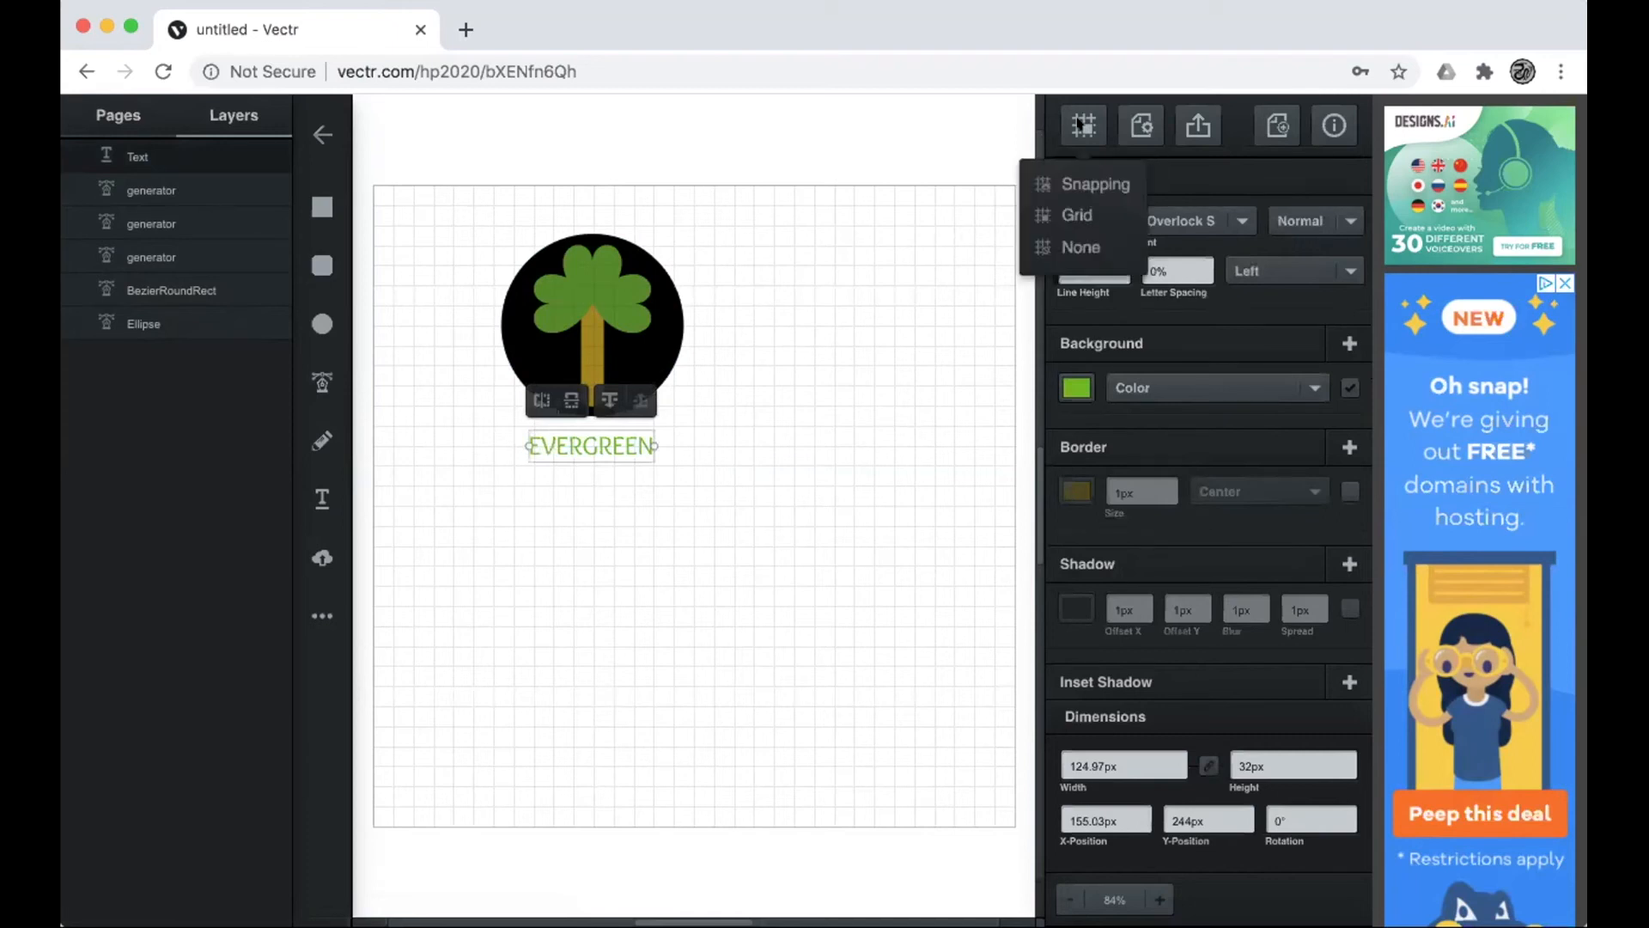
click(1080, 210)
click(854, 292)
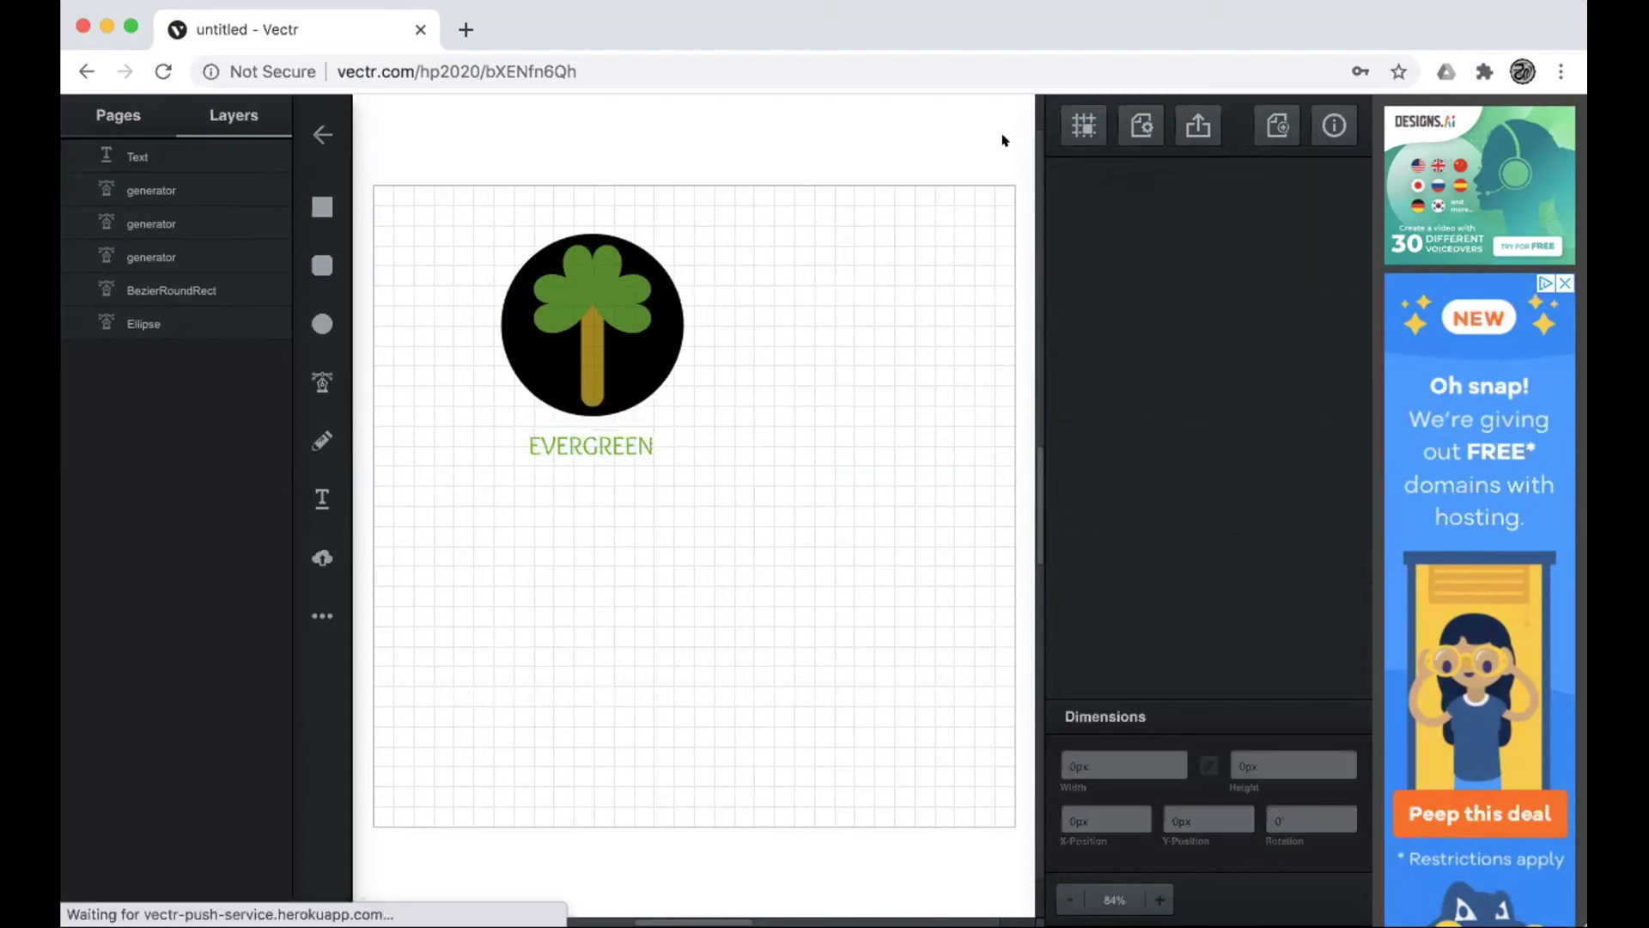
click(1083, 121)
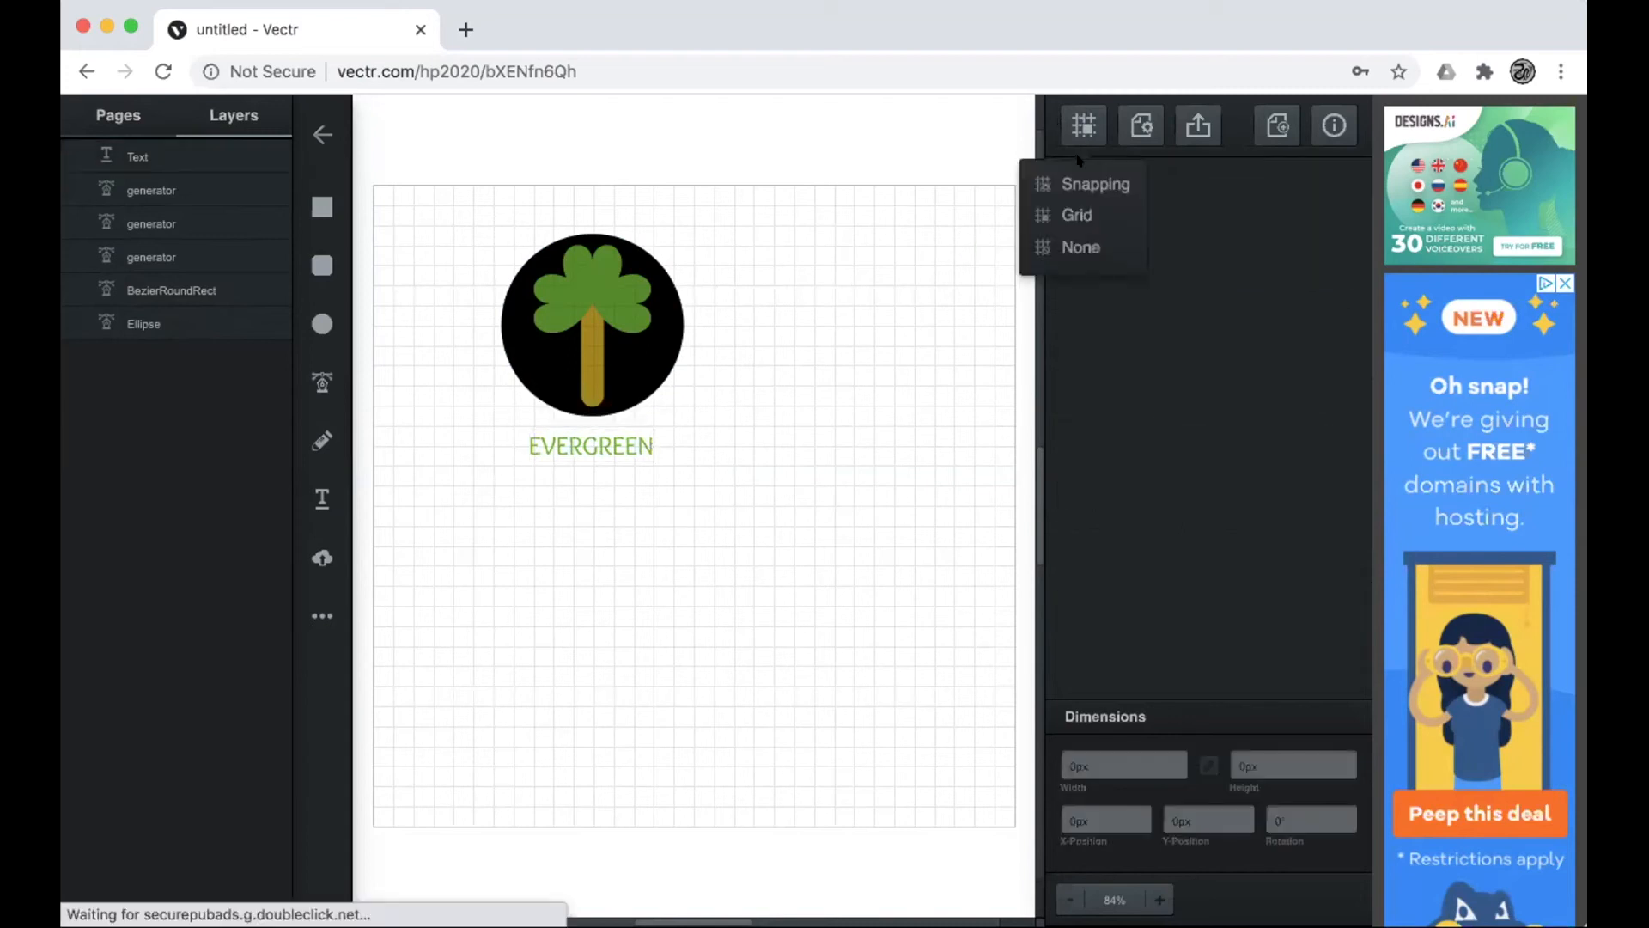
click(1078, 247)
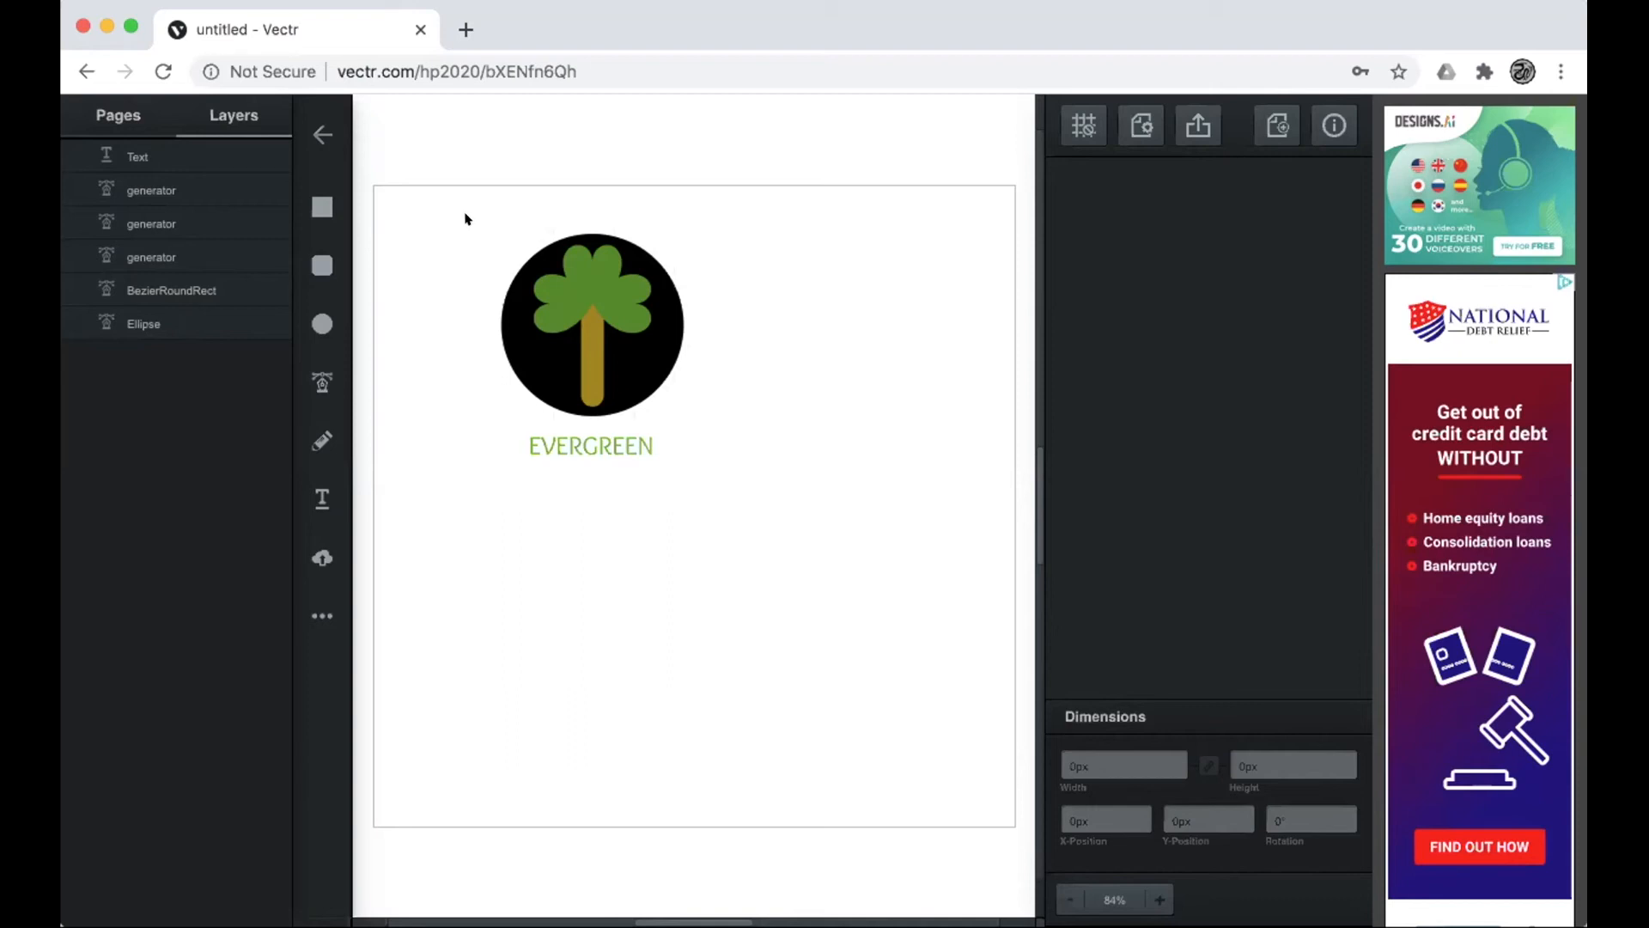
Group the black circle with the tree's leaves and trunk, leaving the EVERGREEN text out
drag(468, 221, 740, 487)
click(520, 279)
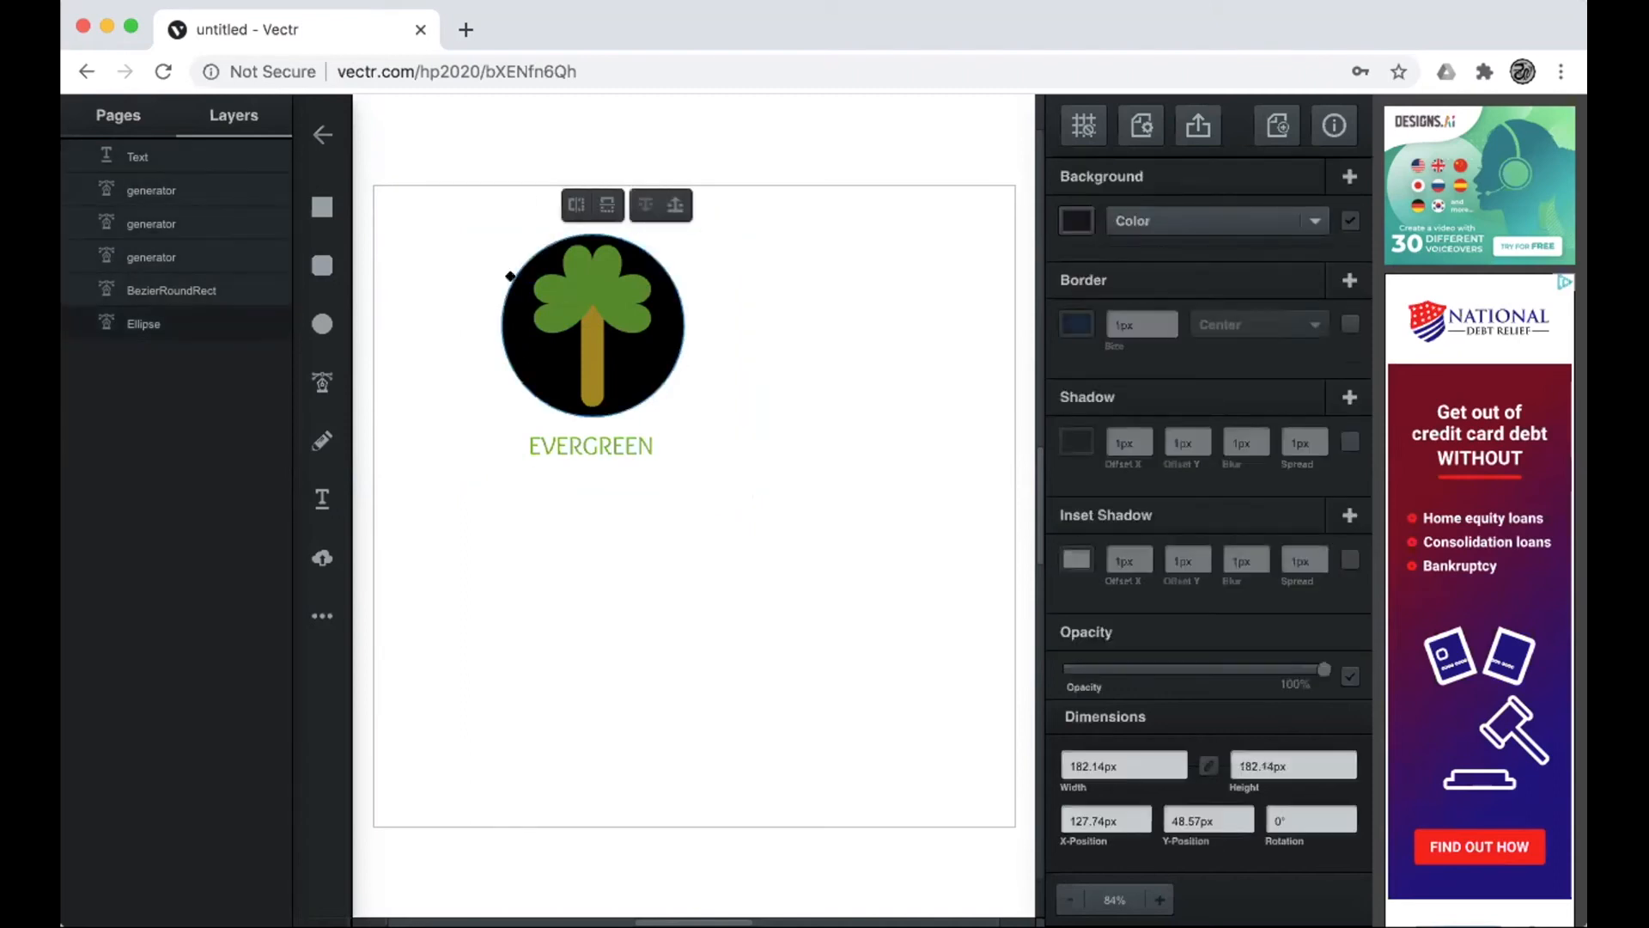
click(448, 228)
drag(452, 203, 731, 427)
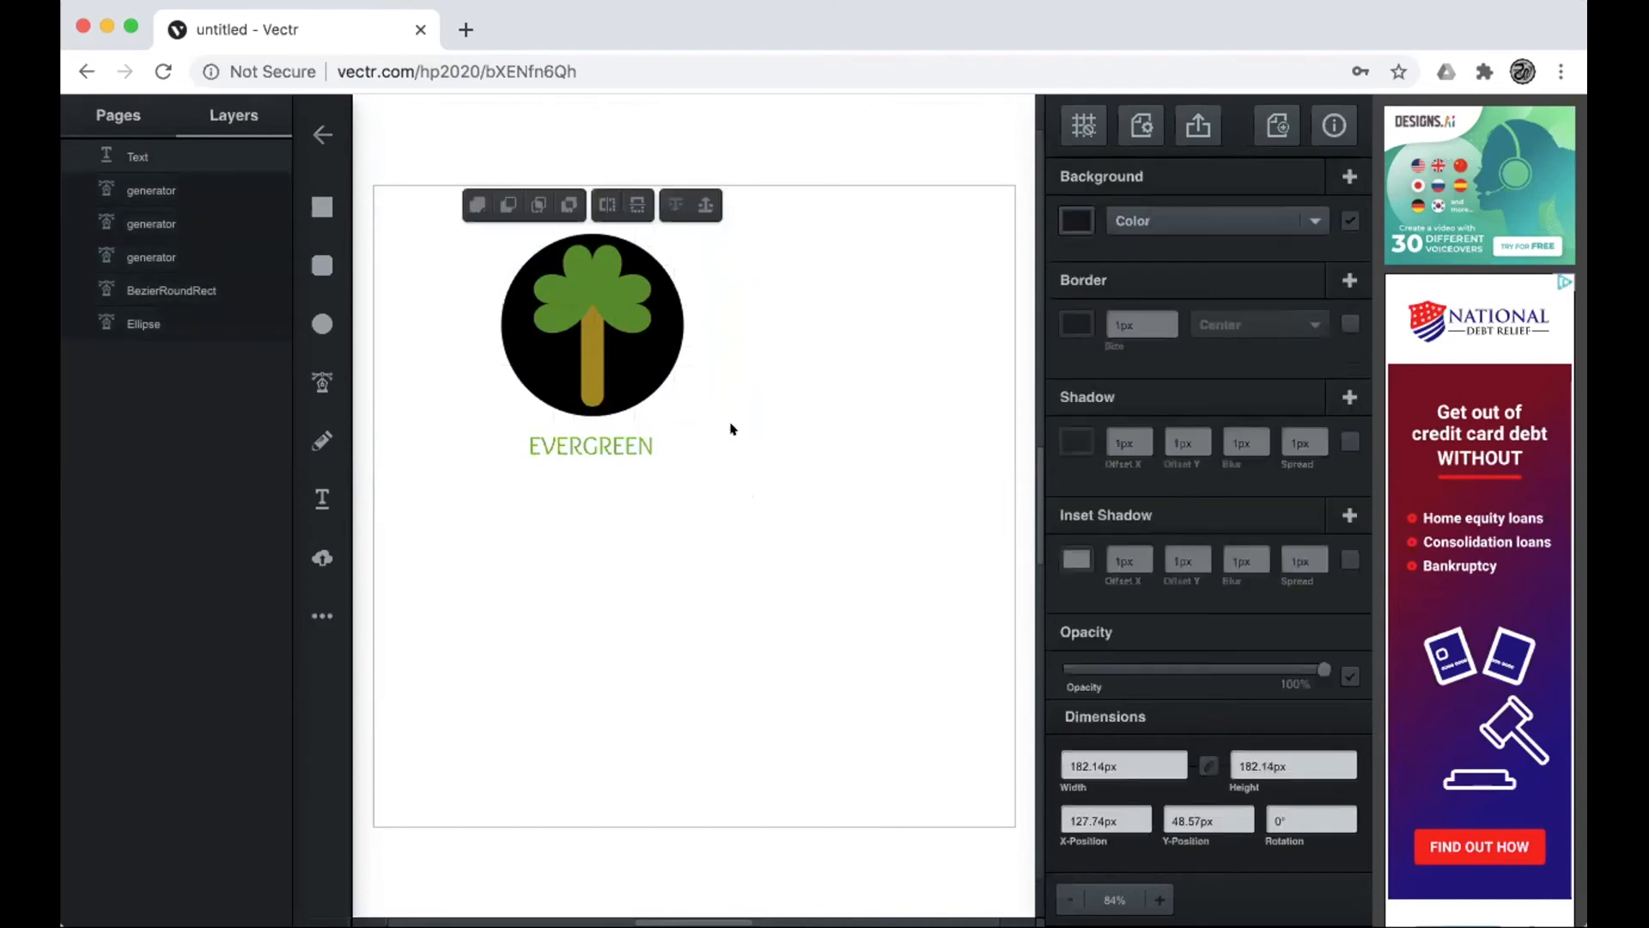
right_click(638, 335)
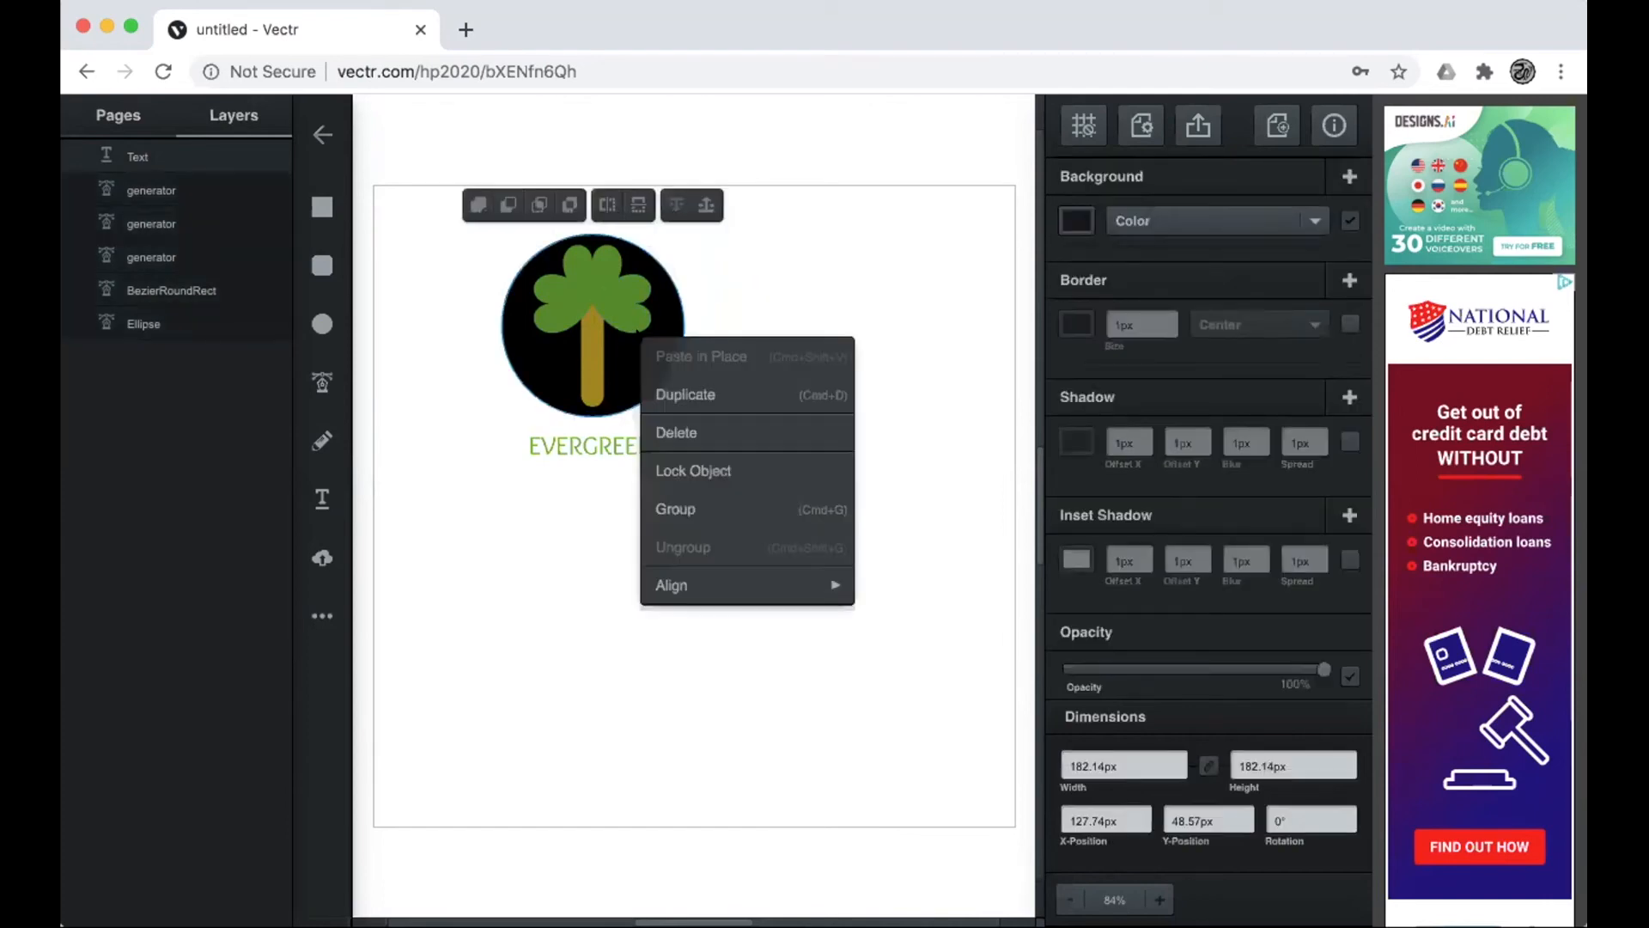
click(686, 509)
Duplicate the grouped tree emblem and place the copy to the right of the original at about the same height
right_click(583, 316)
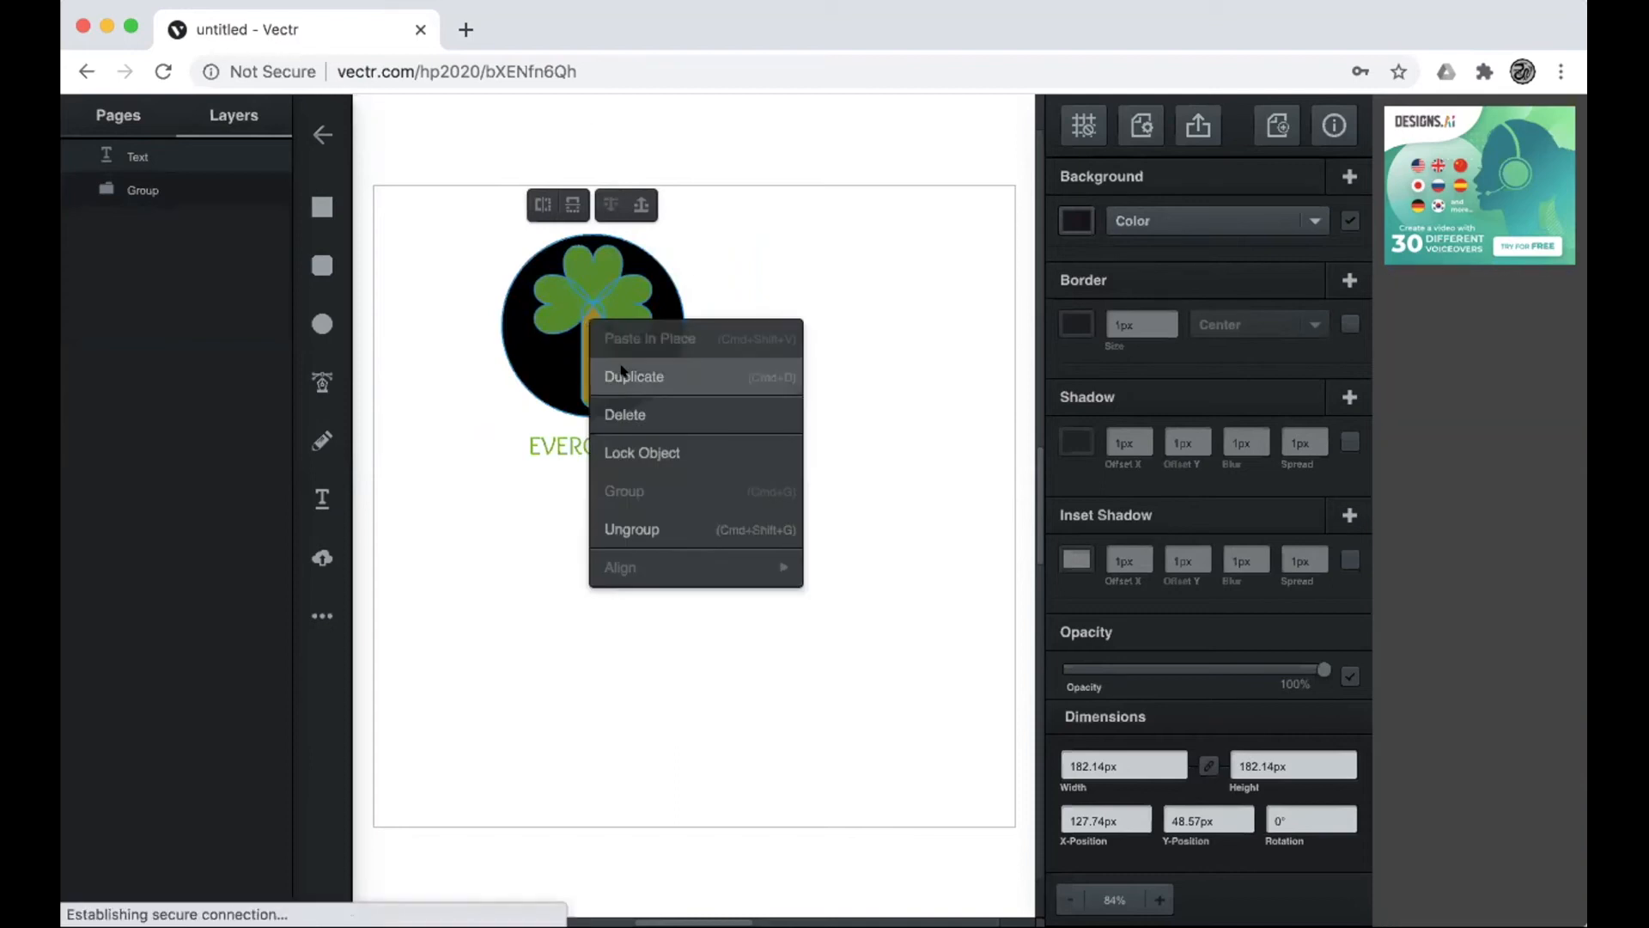
click(624, 376)
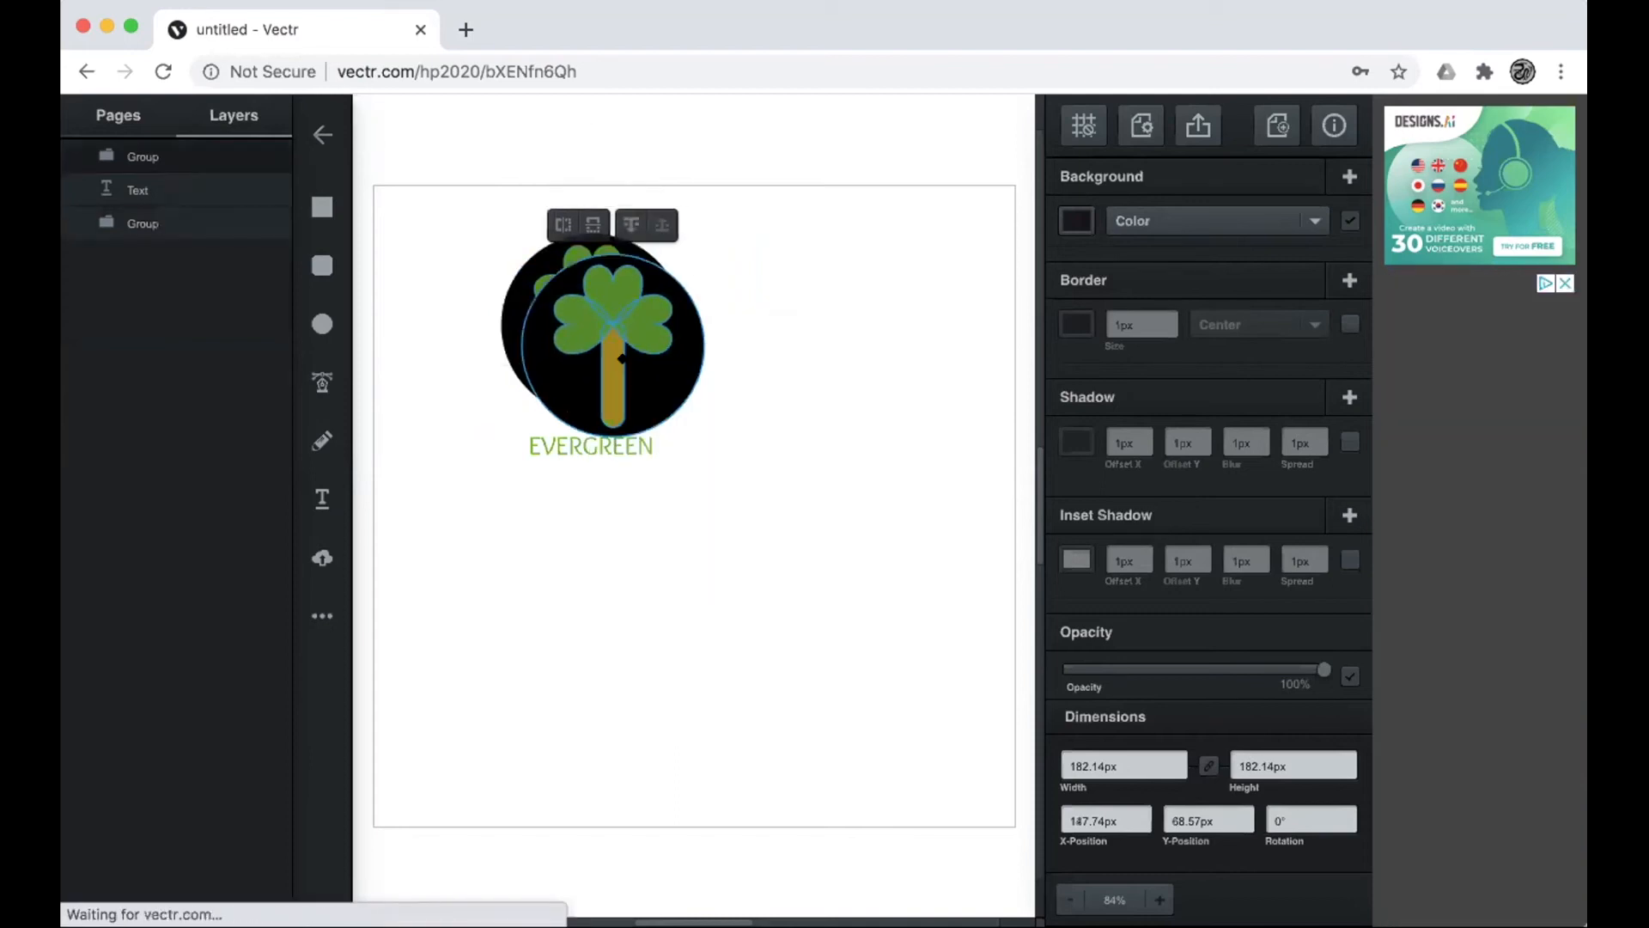
drag(648, 359, 858, 335)
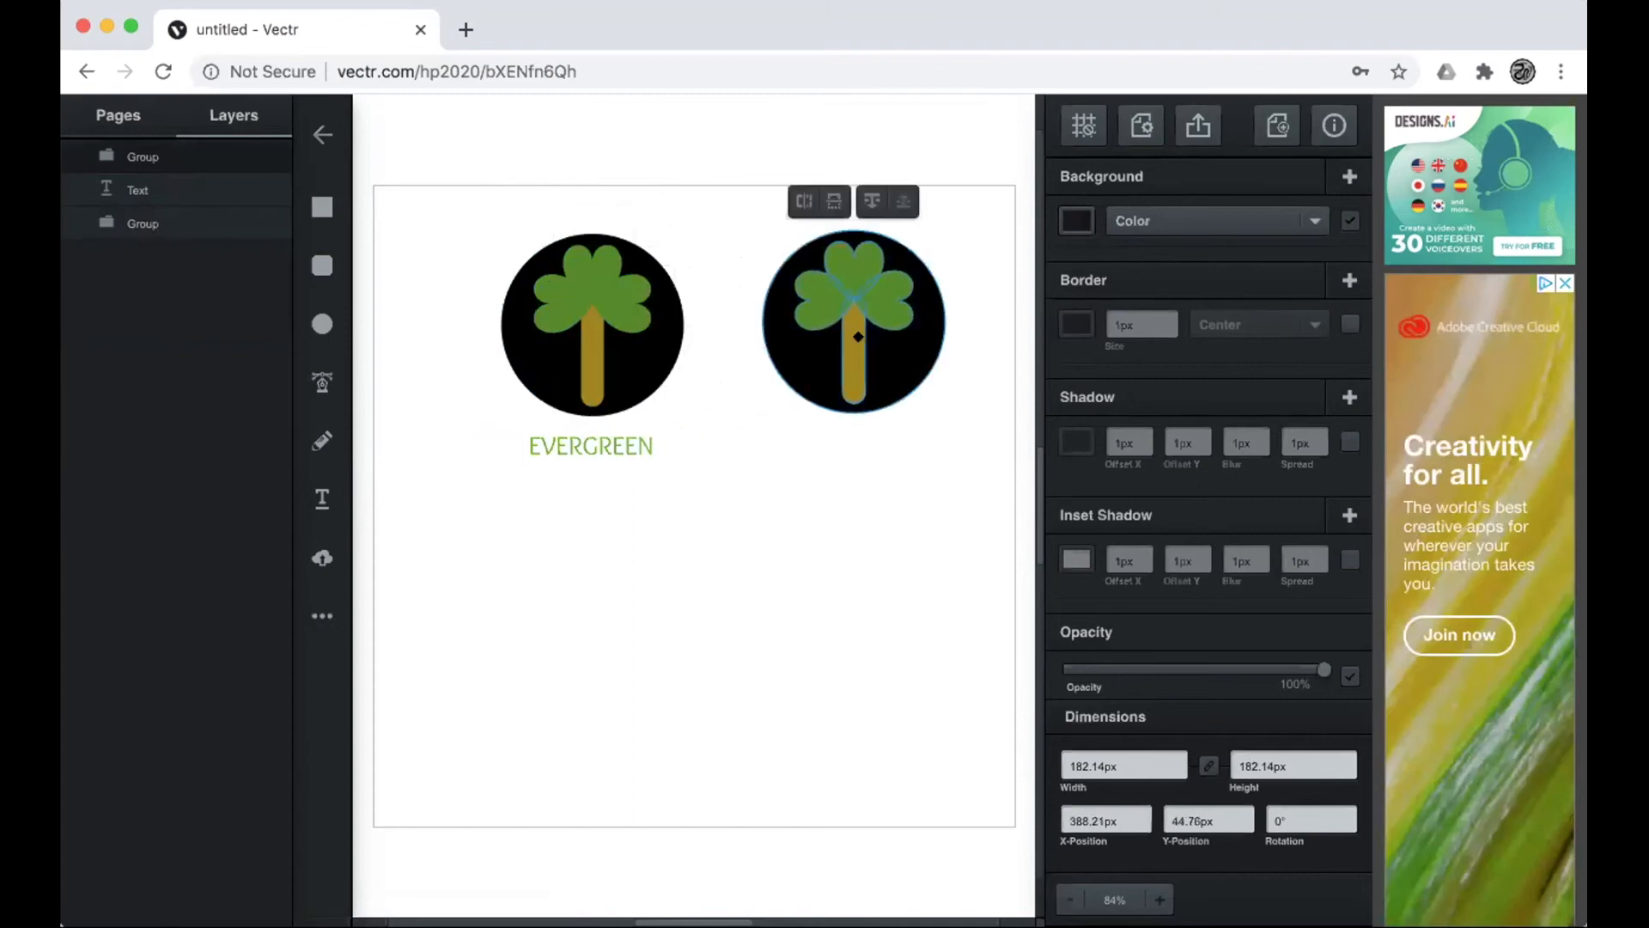
Ungroup the original tree emblem above the EVERGREEN text, and select its trunk and right leaf individually
right_click(867, 344)
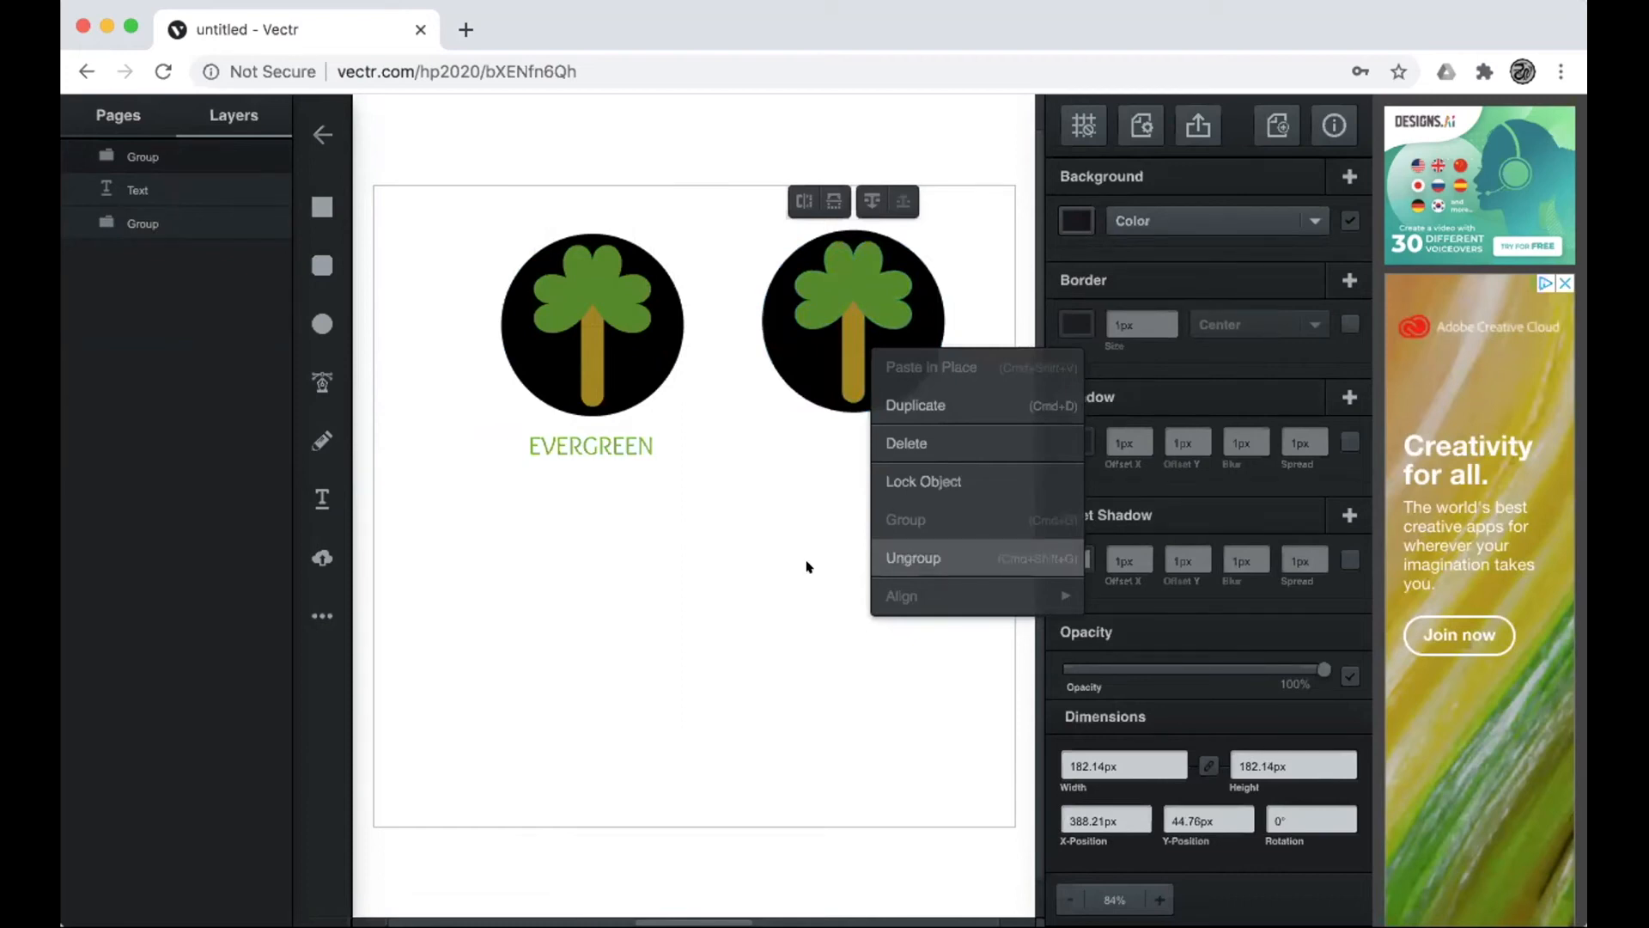
click(773, 579)
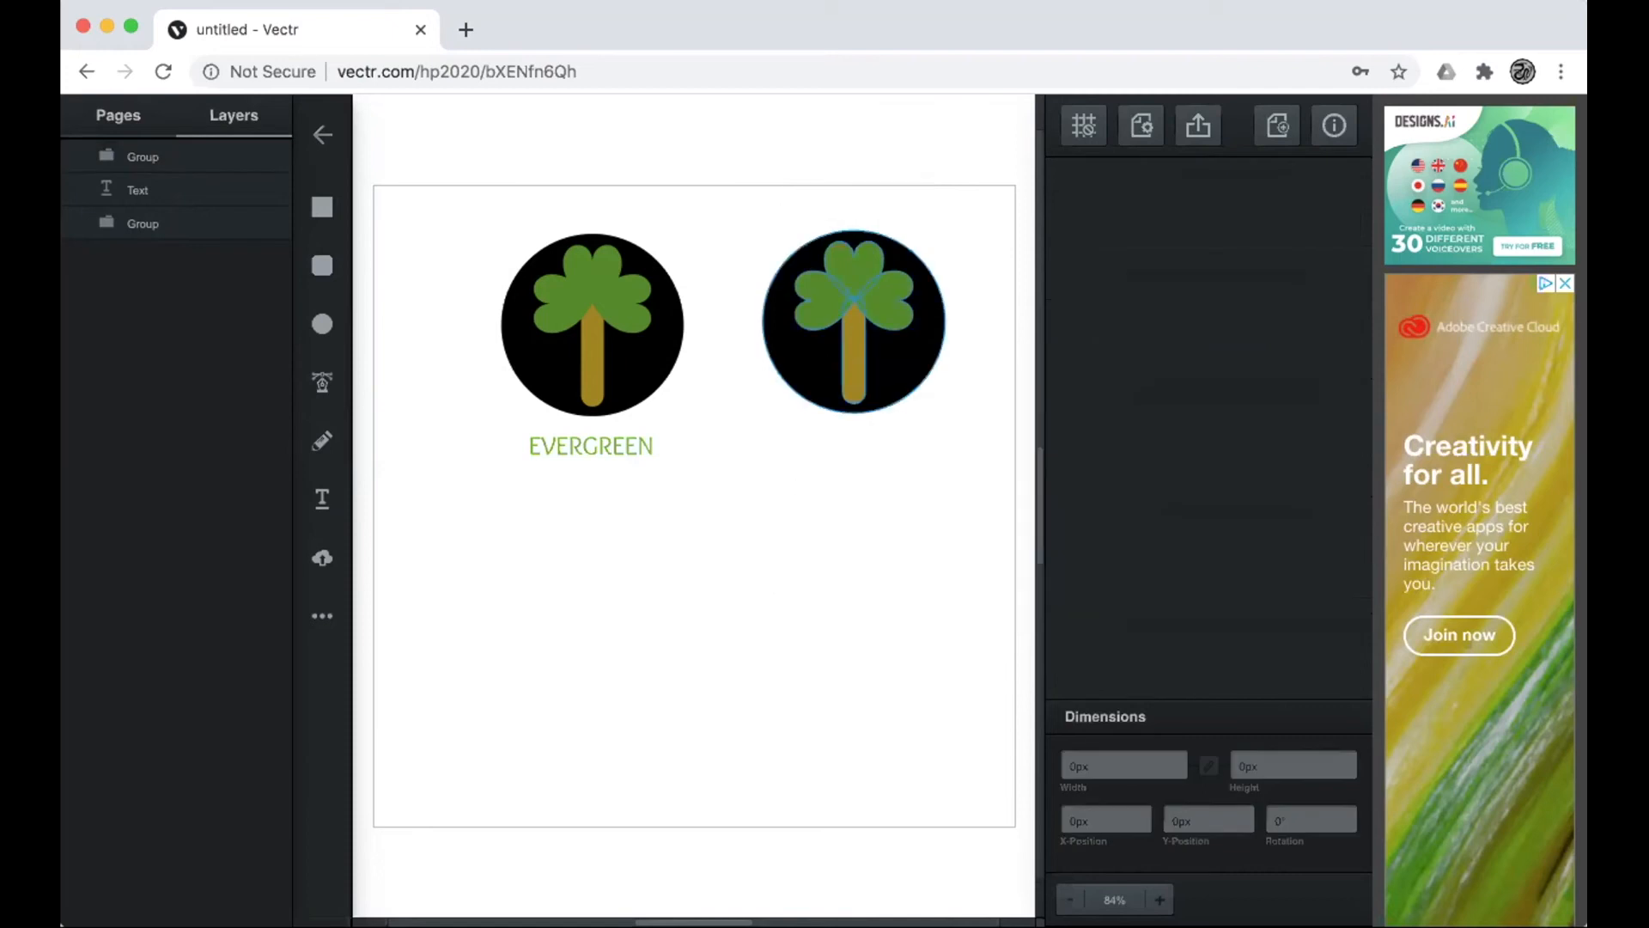
right_click(587, 359)
click(636, 574)
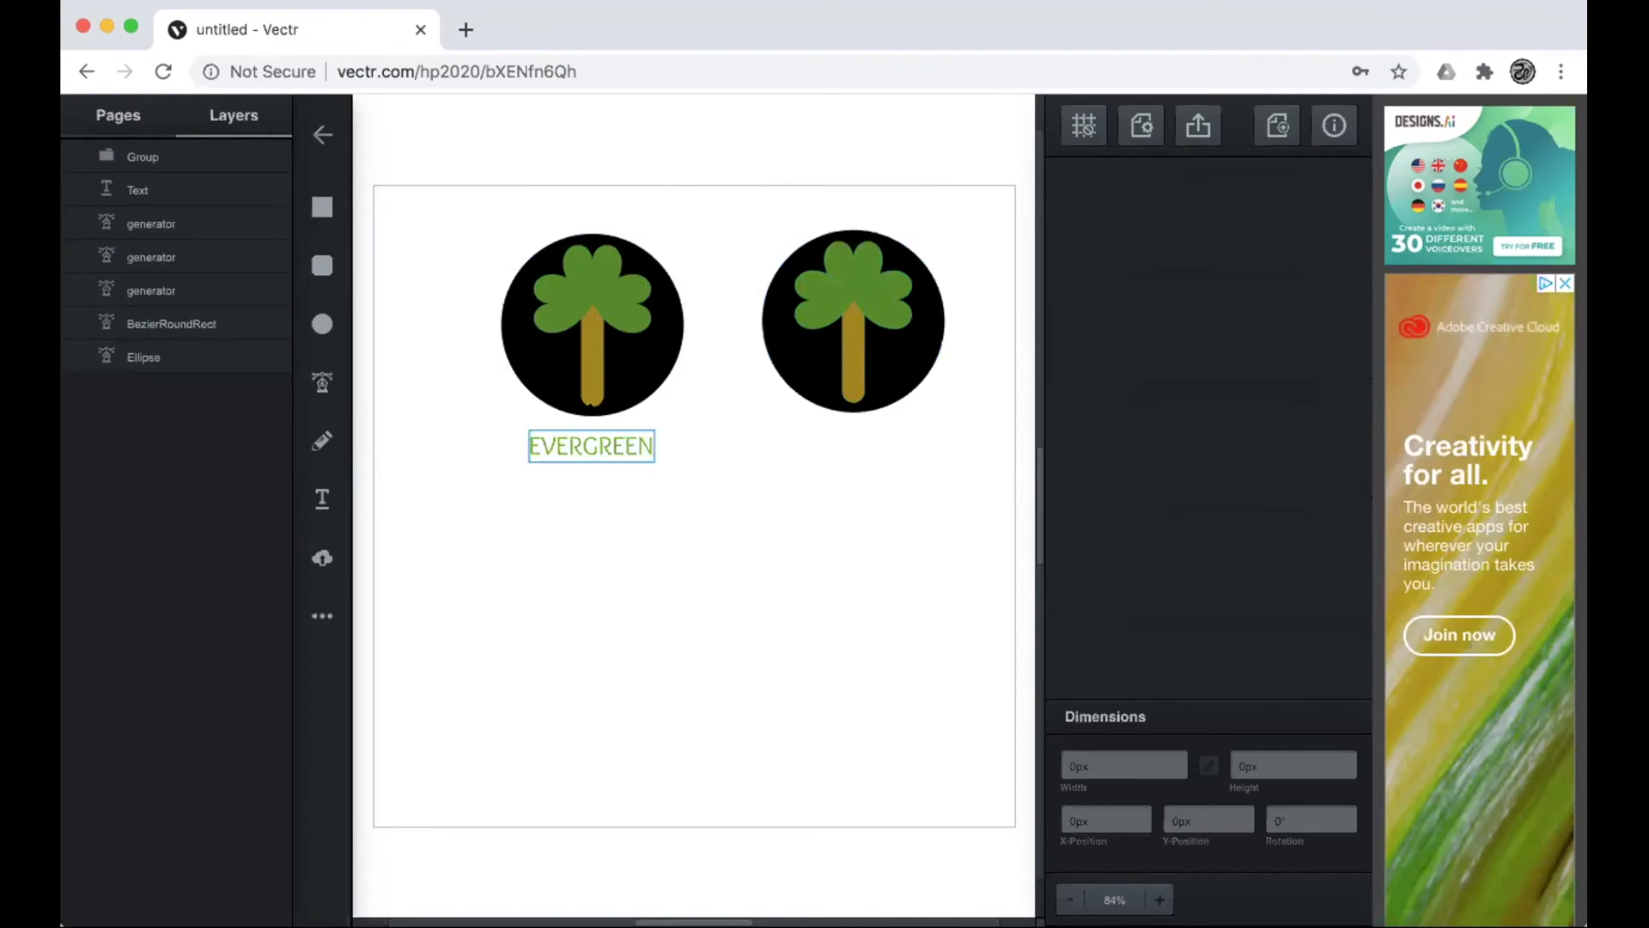
mouse_move(584, 358)
mouse_down()
mouse_move(585, 404)
mouse_move(584, 358)
mouse_up()
click(585, 349)
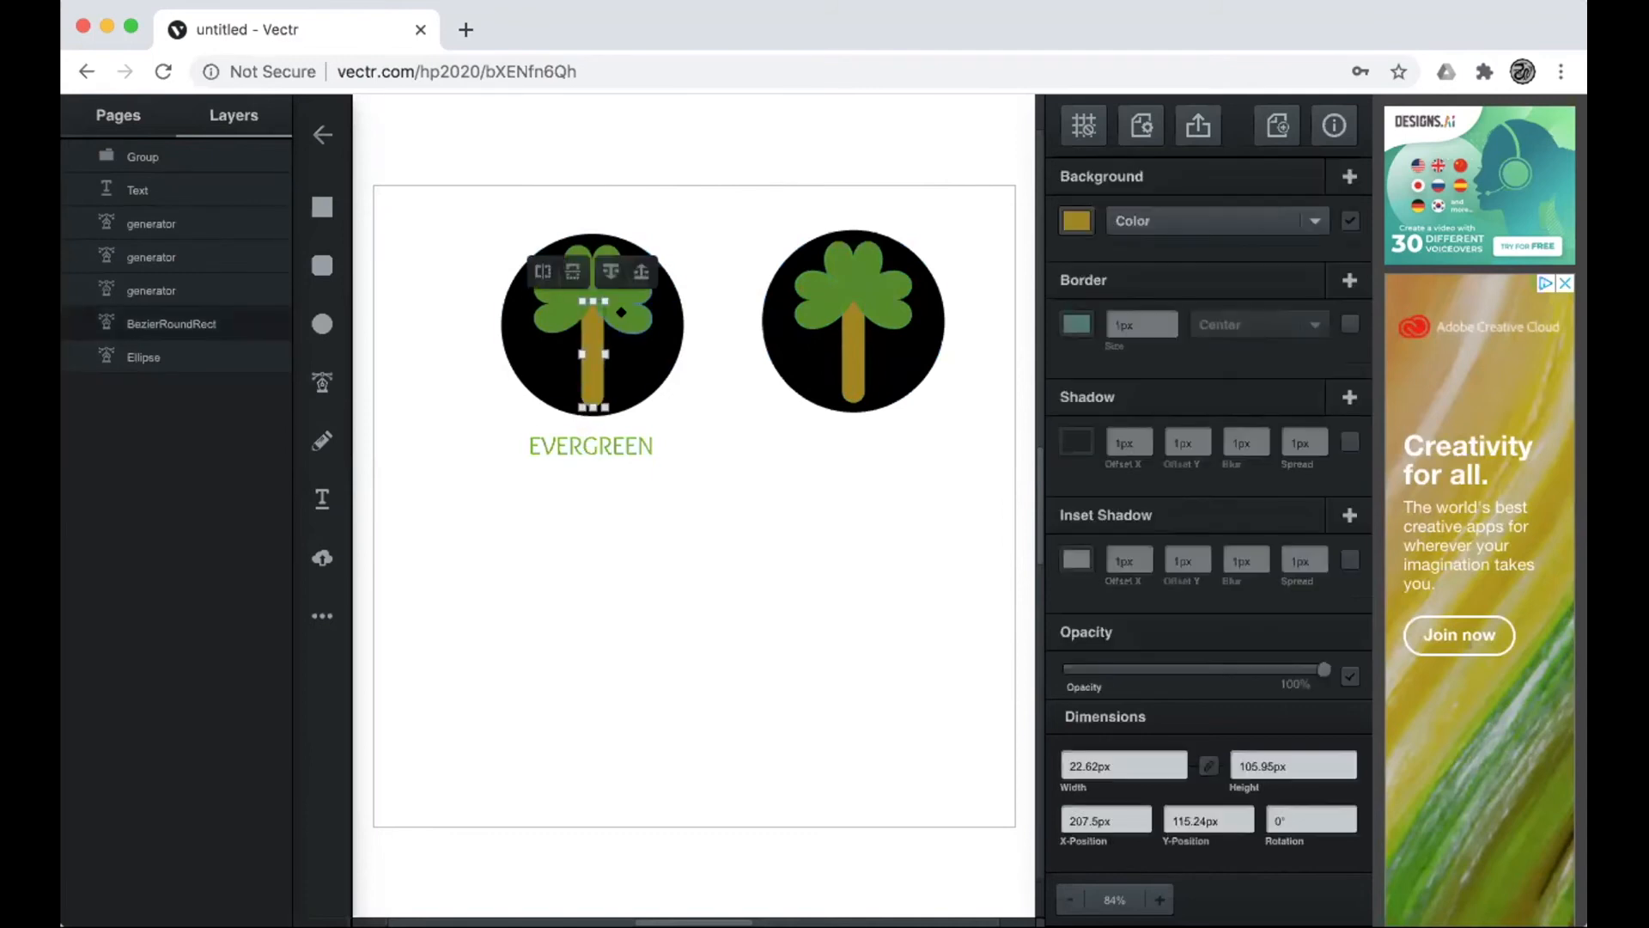
click(621, 312)
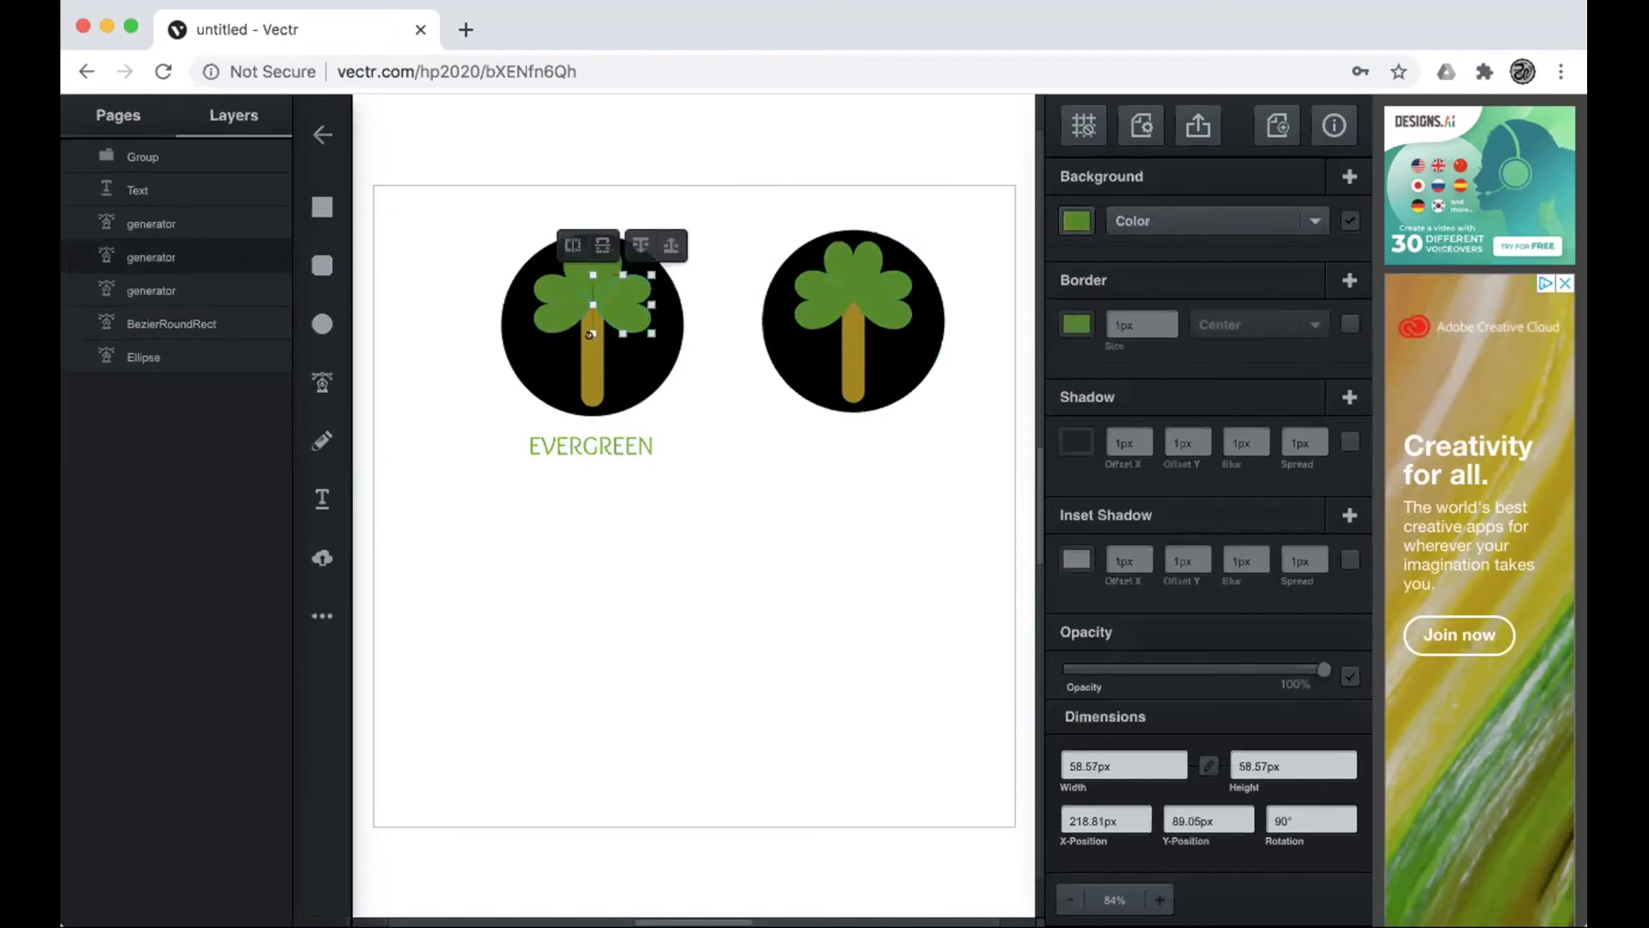
Move the grouped copy of the emblem slightly left as one piece, to an X-position of about 375 px
mouse_move(839, 344)
mouse_down()
mouse_move(802, 405)
mouse_move(837, 350)
mouse_up()
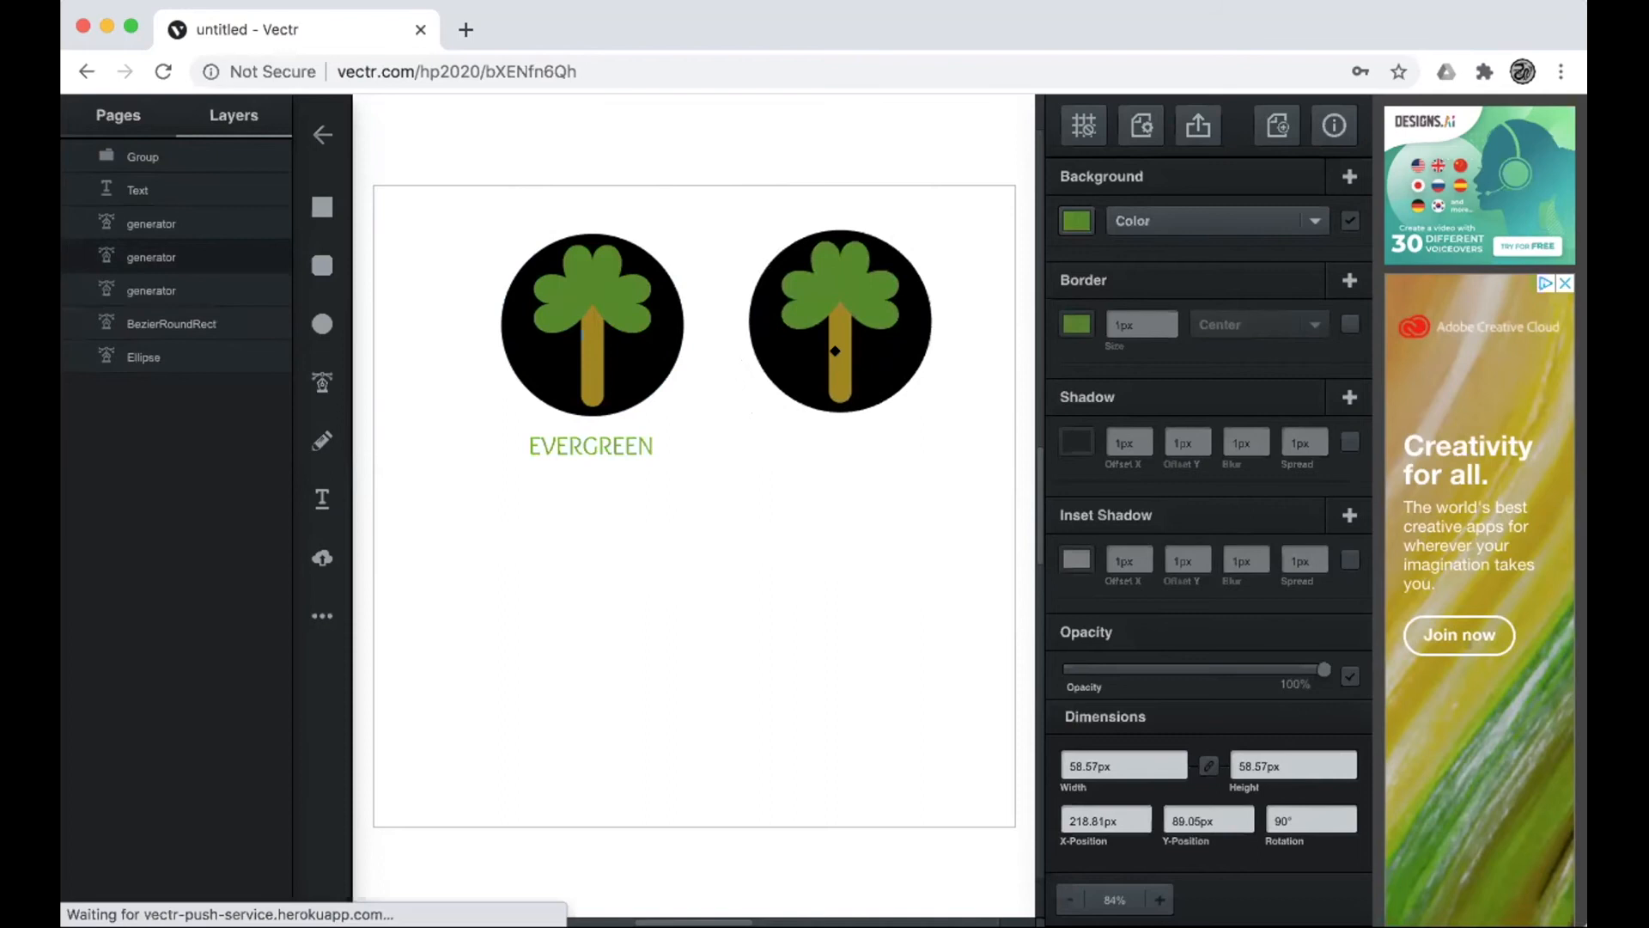
click(836, 350)
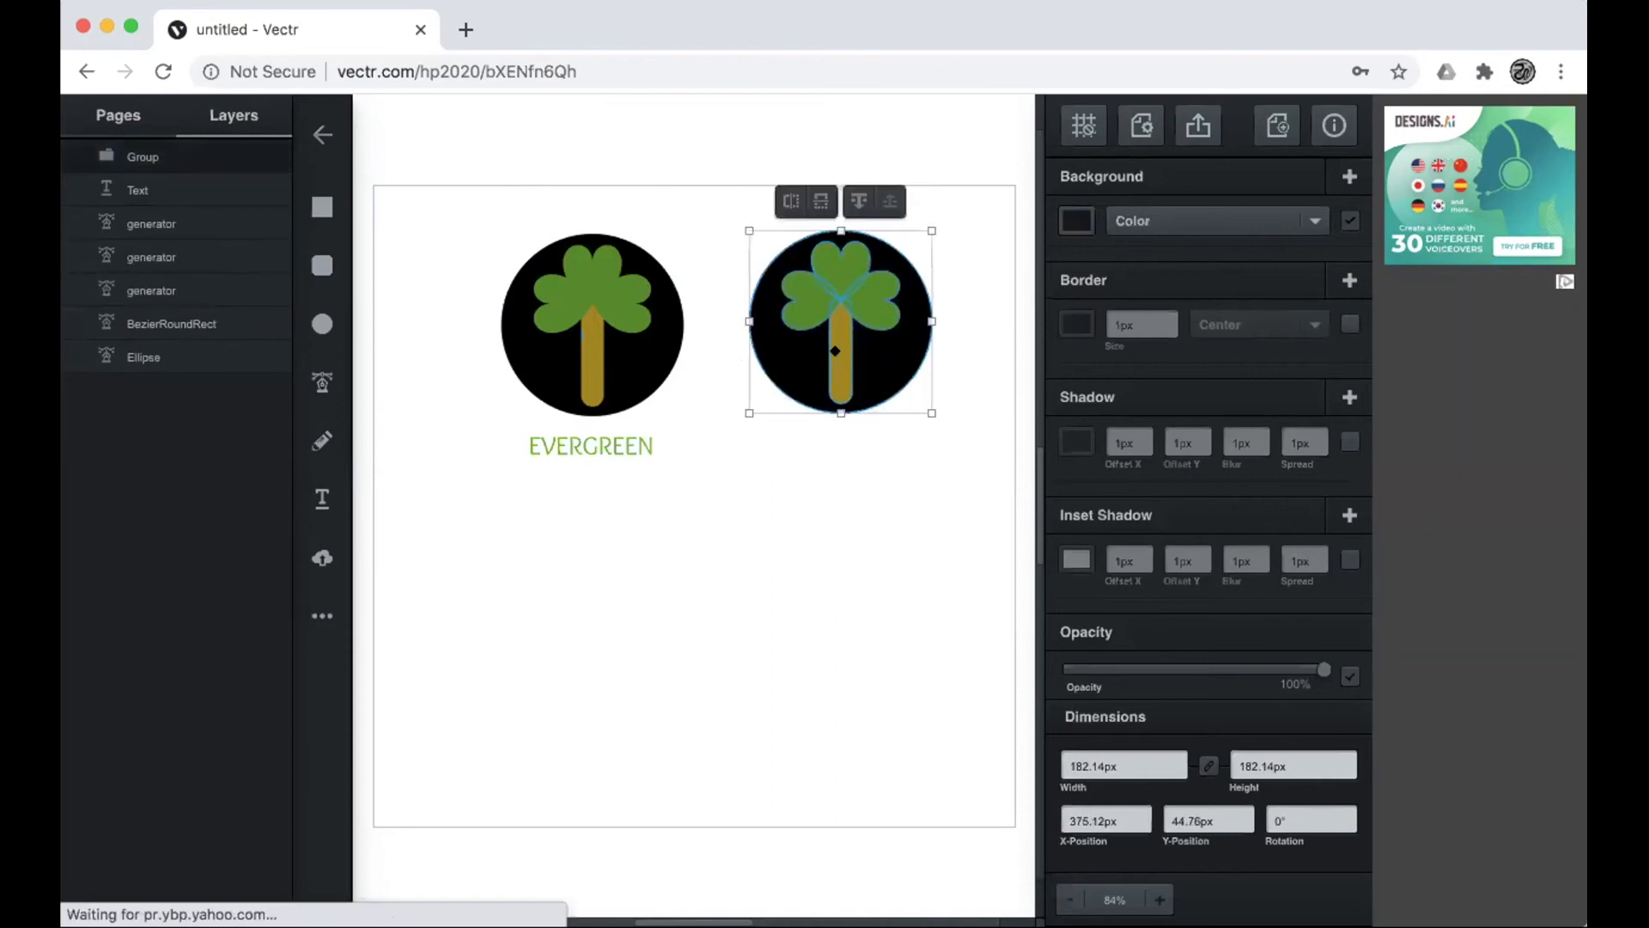
click(795, 471)
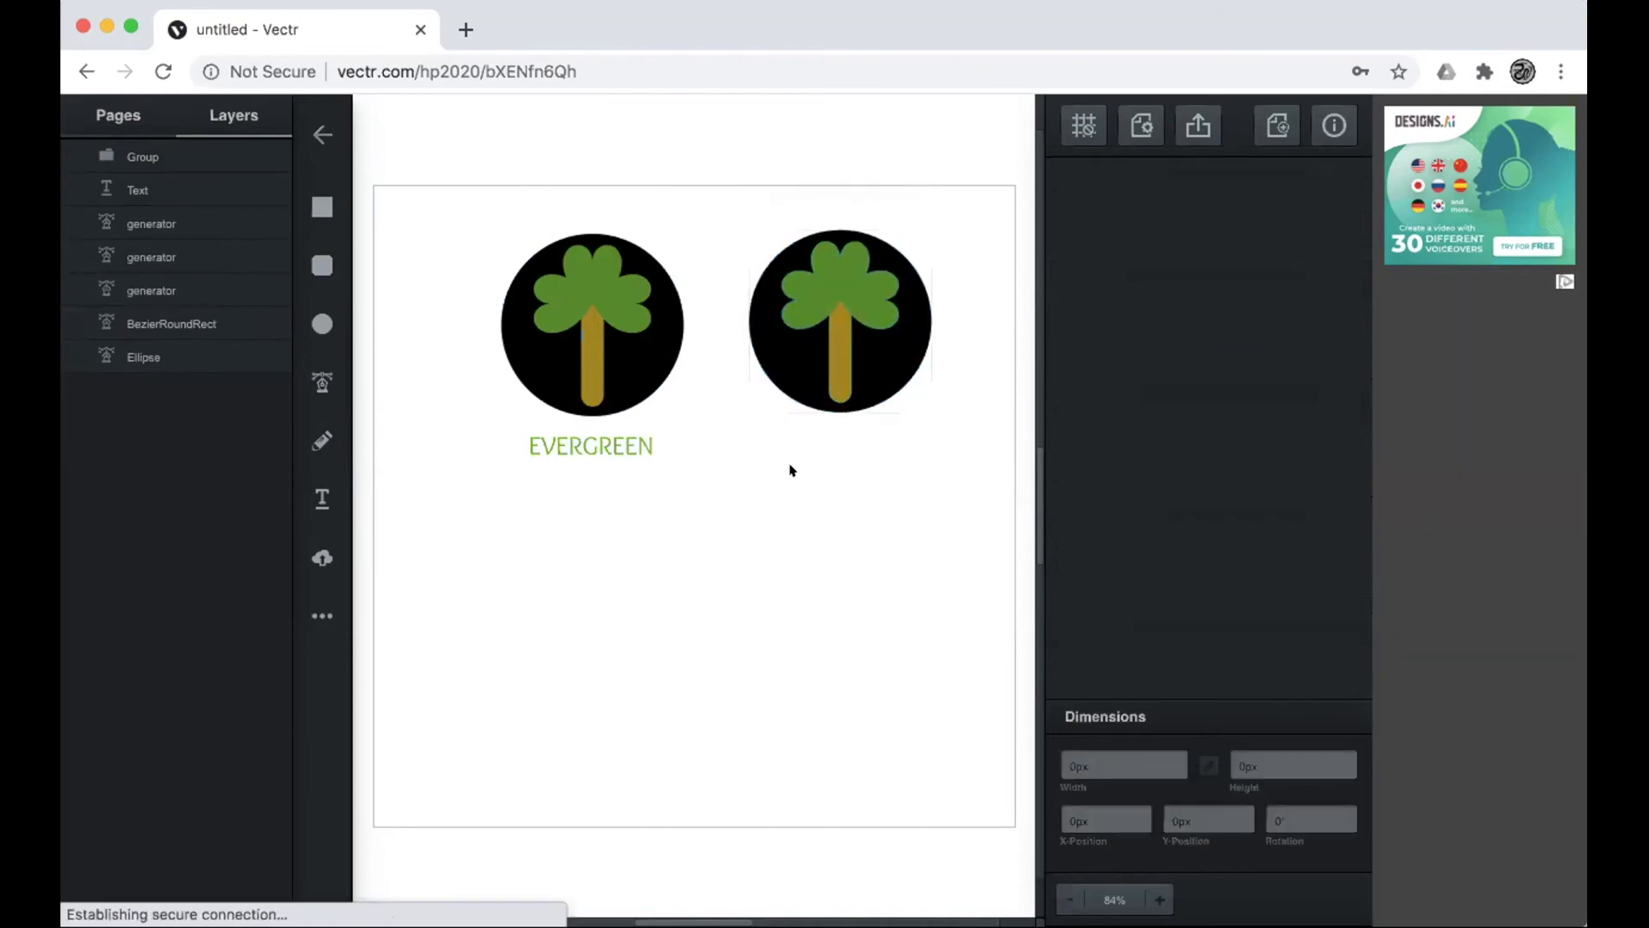
Recolour the trunk of the original emblem to dark green #0a7d0e
click(583, 353)
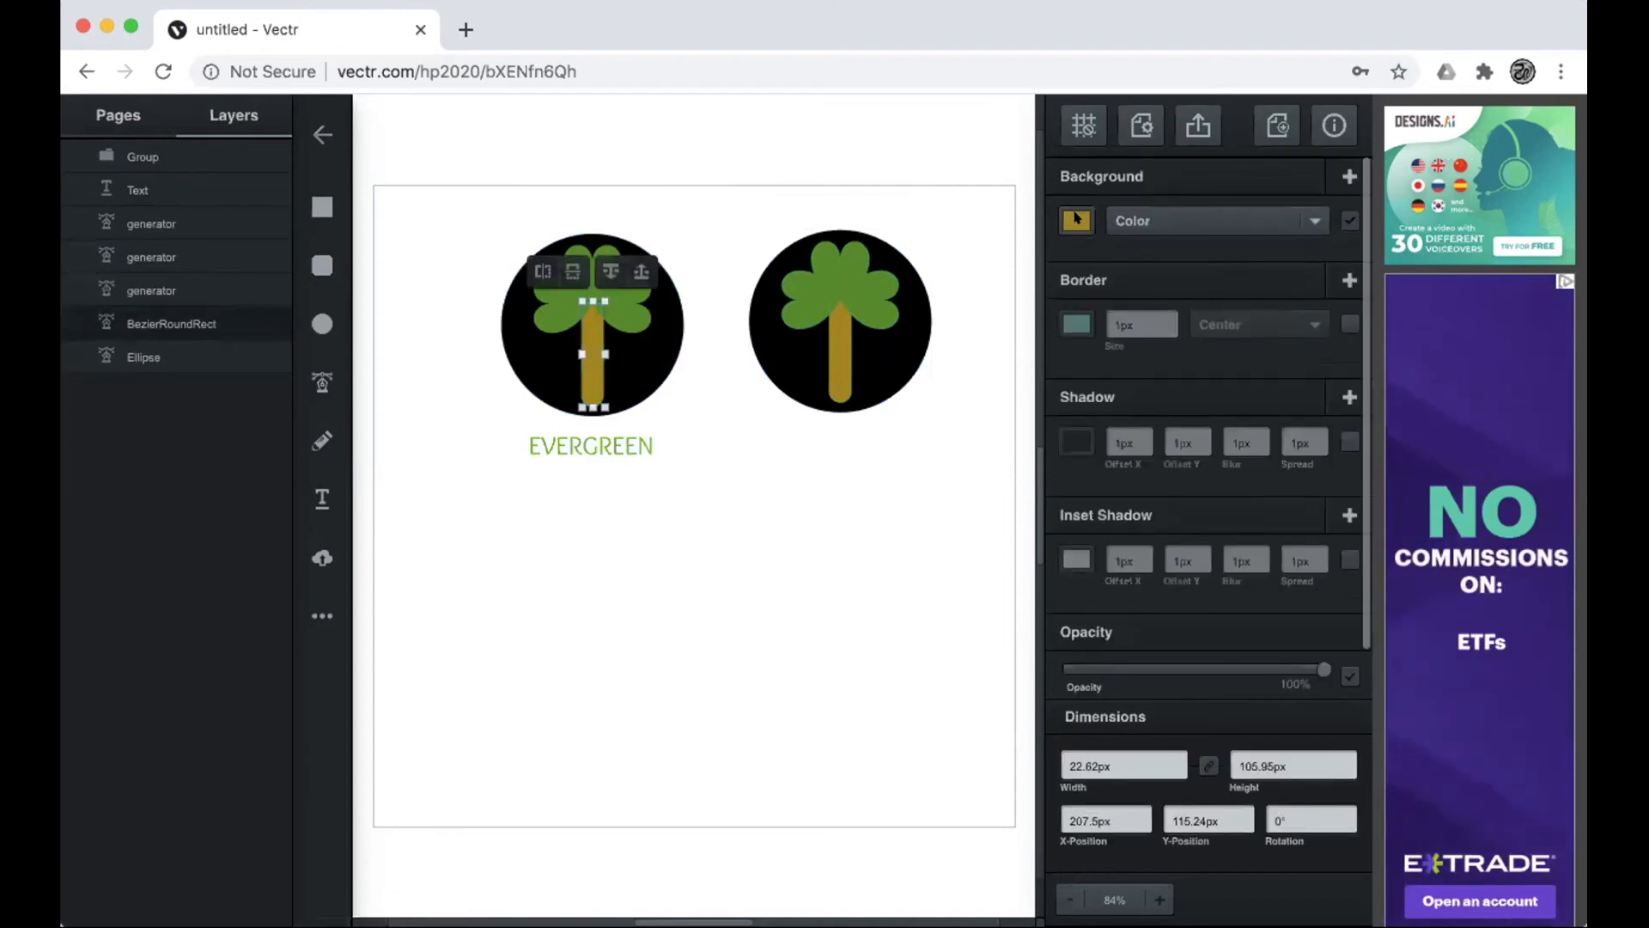
click(1076, 219)
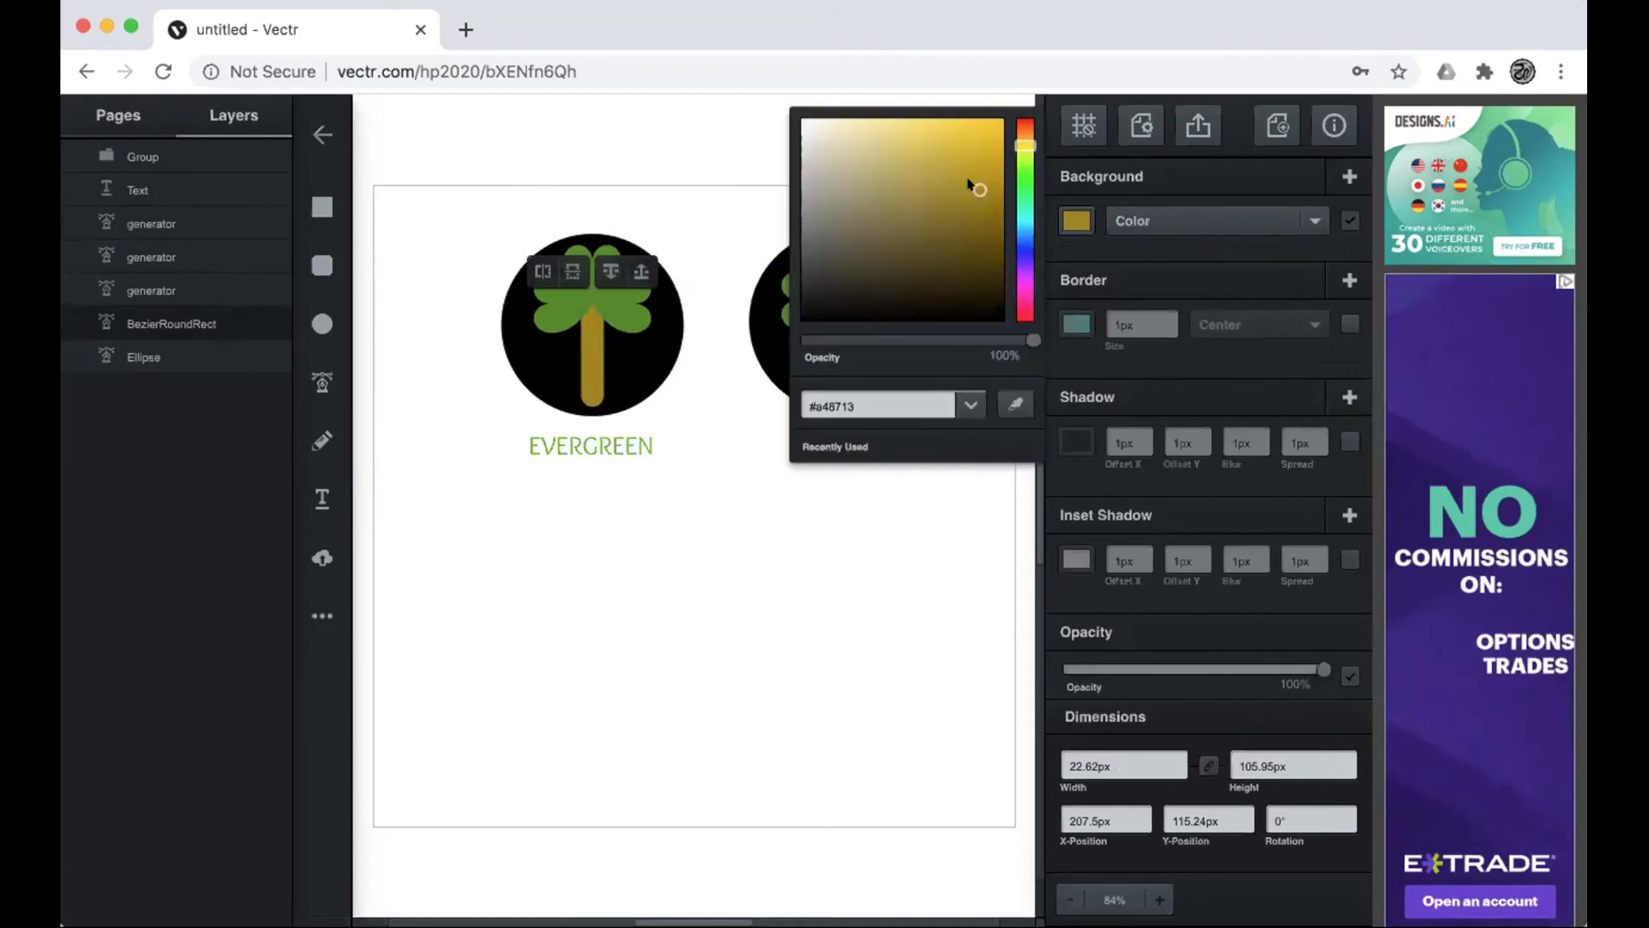
drag(969, 183, 983, 216)
drag(1025, 146, 1025, 187)
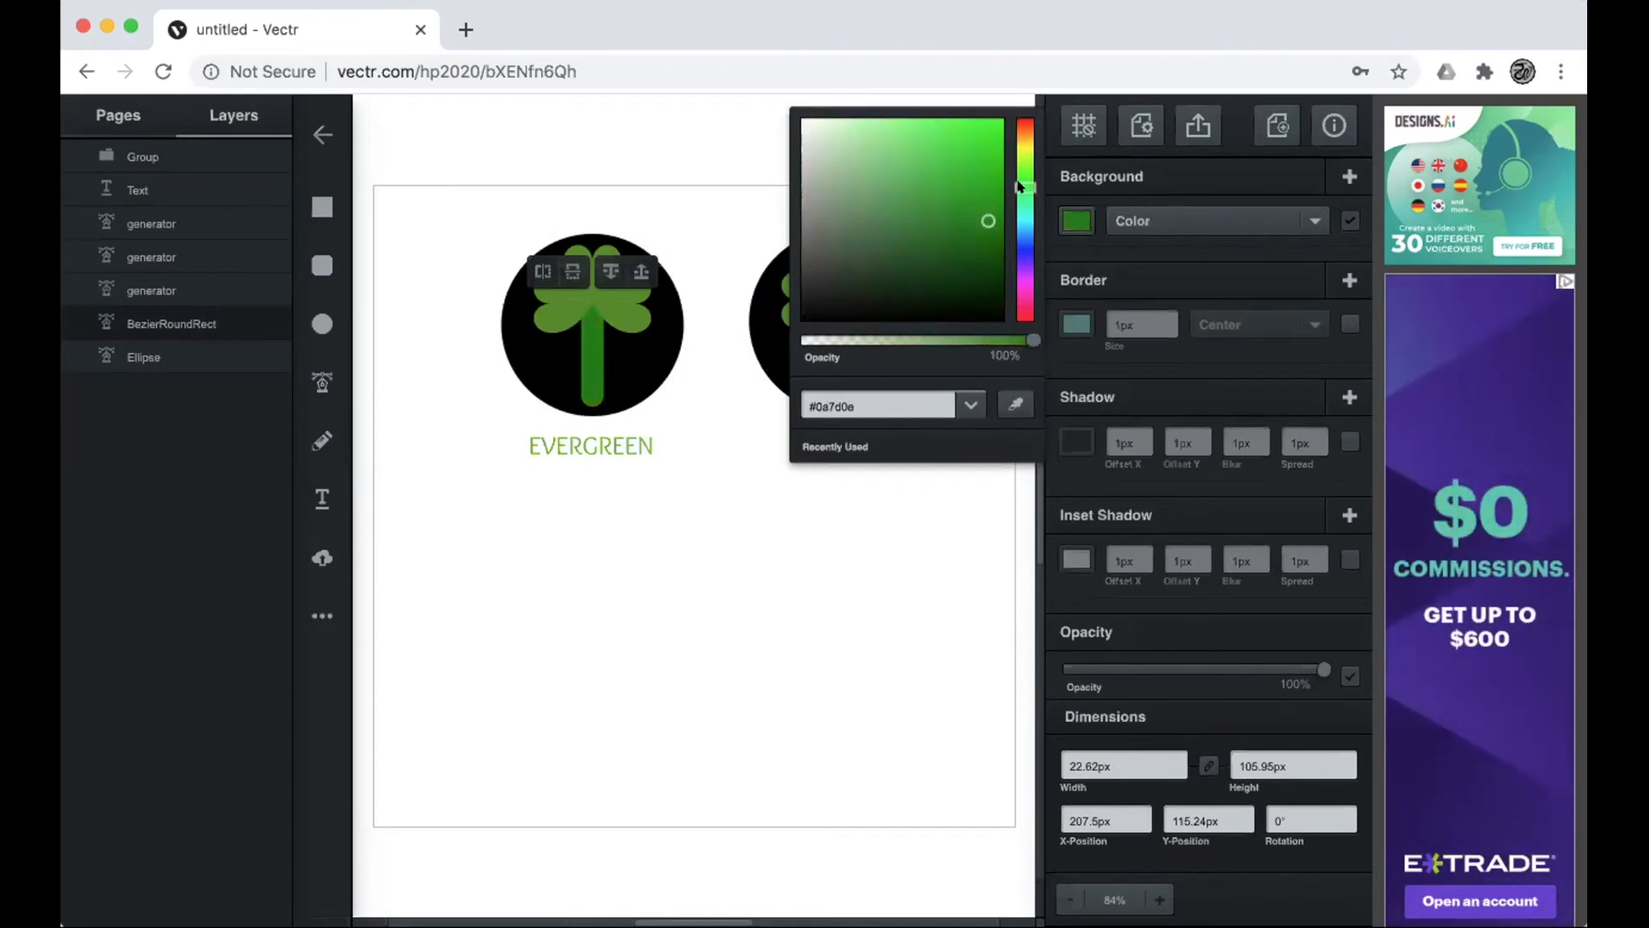
click(849, 562)
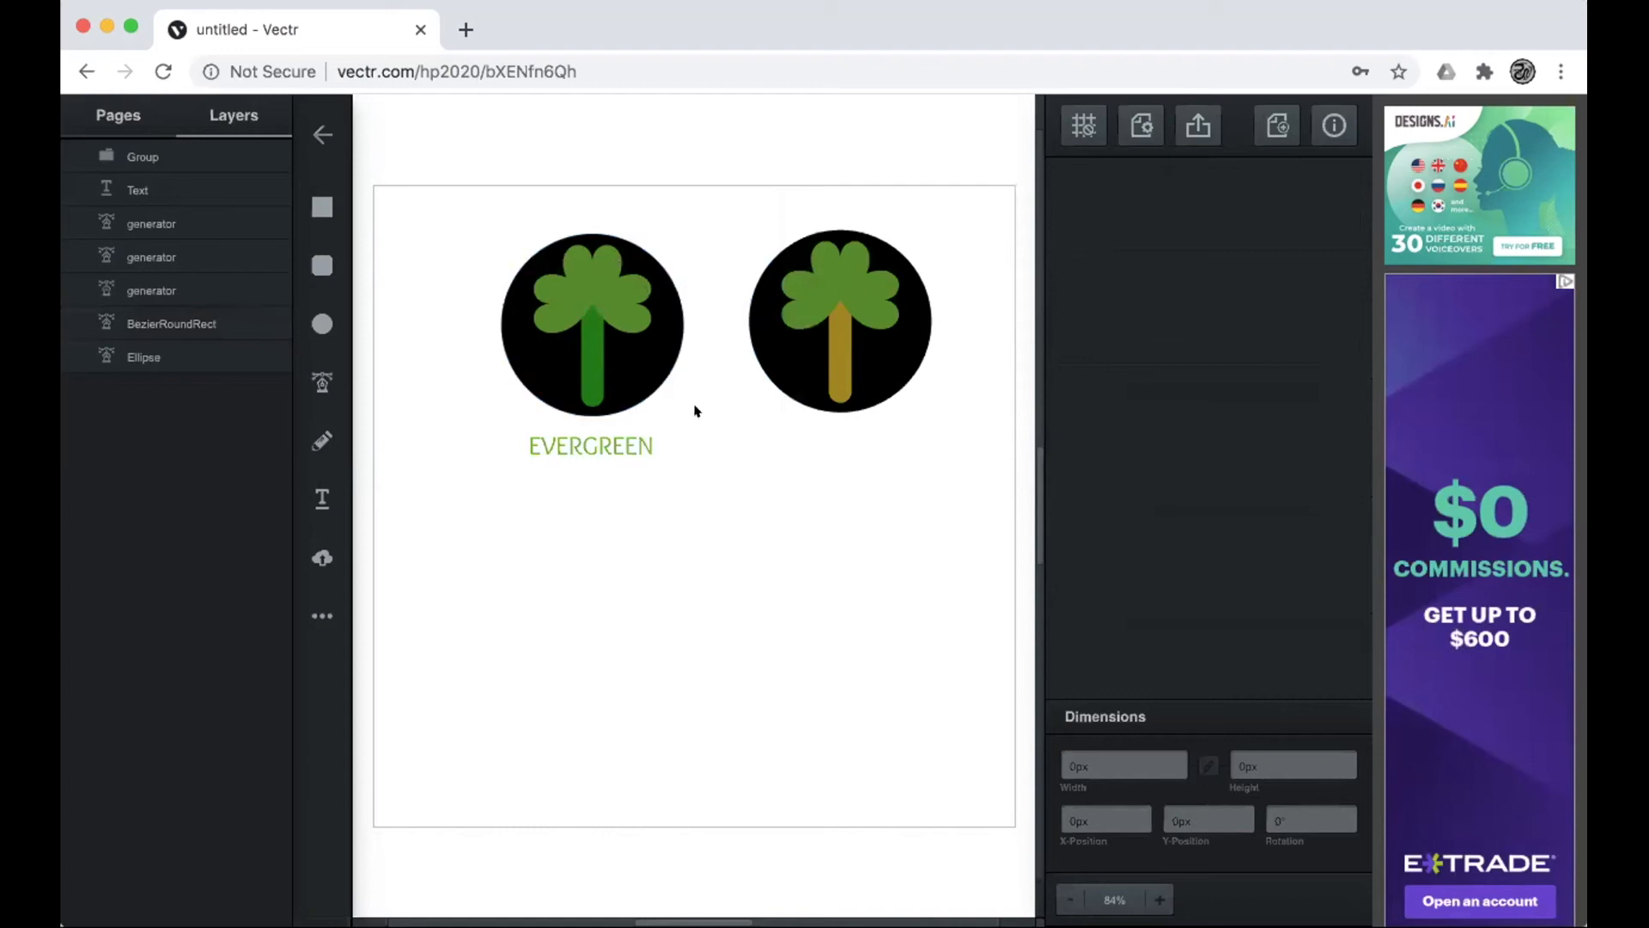
Darken the EVERGREEN text colour to the muted green #538917
click(610, 446)
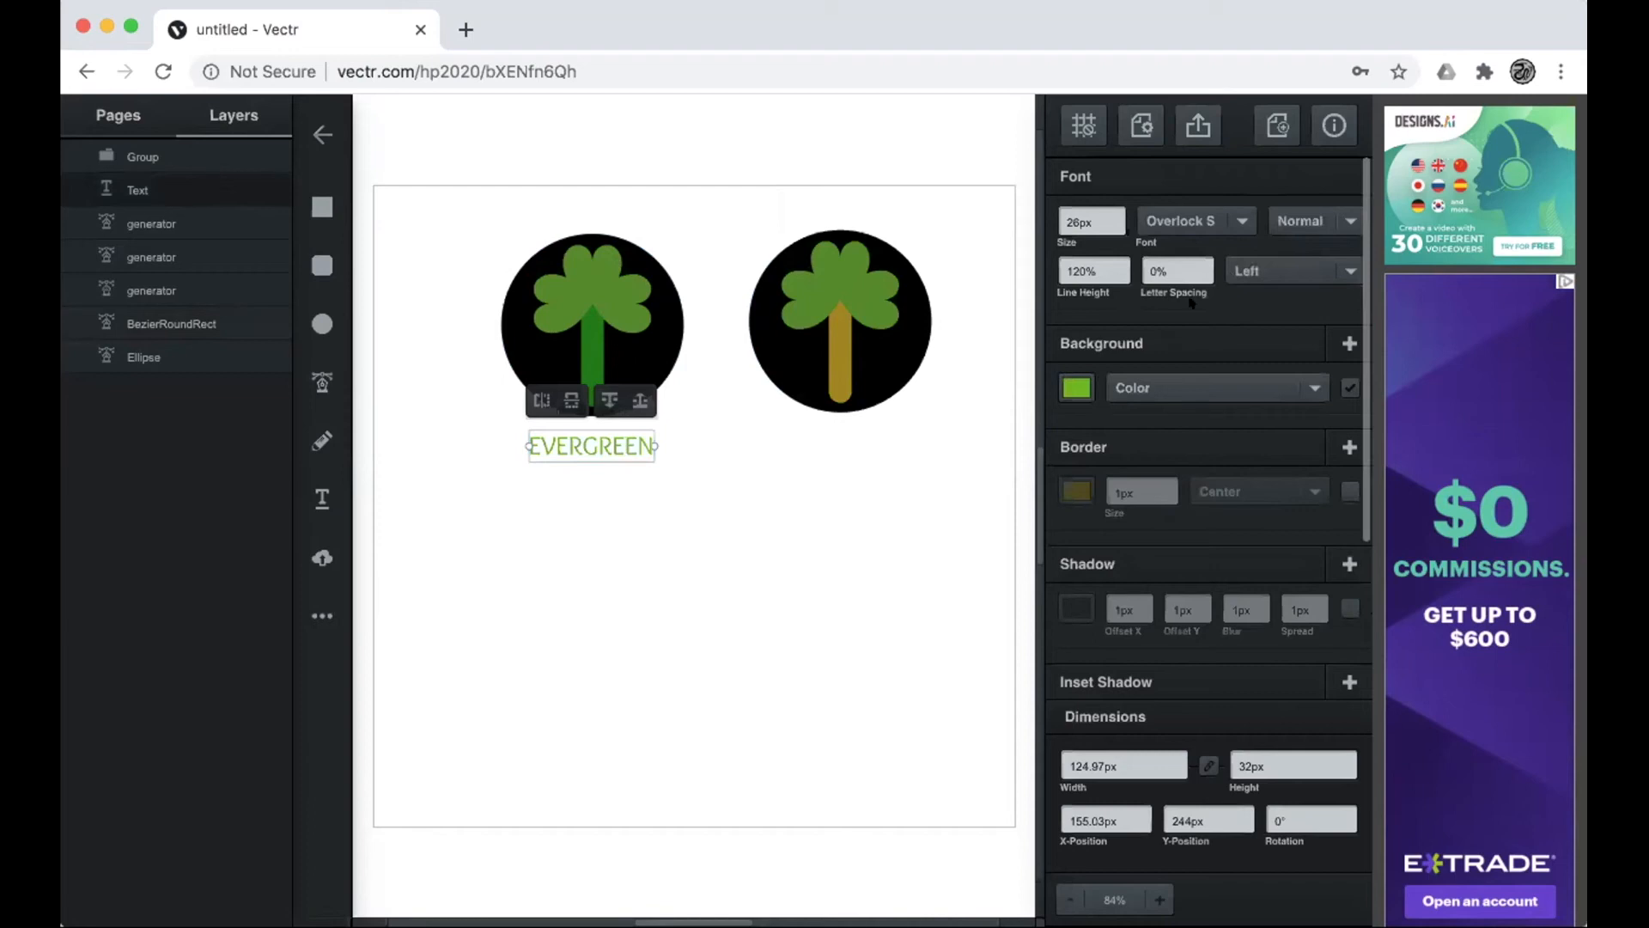
click(1077, 388)
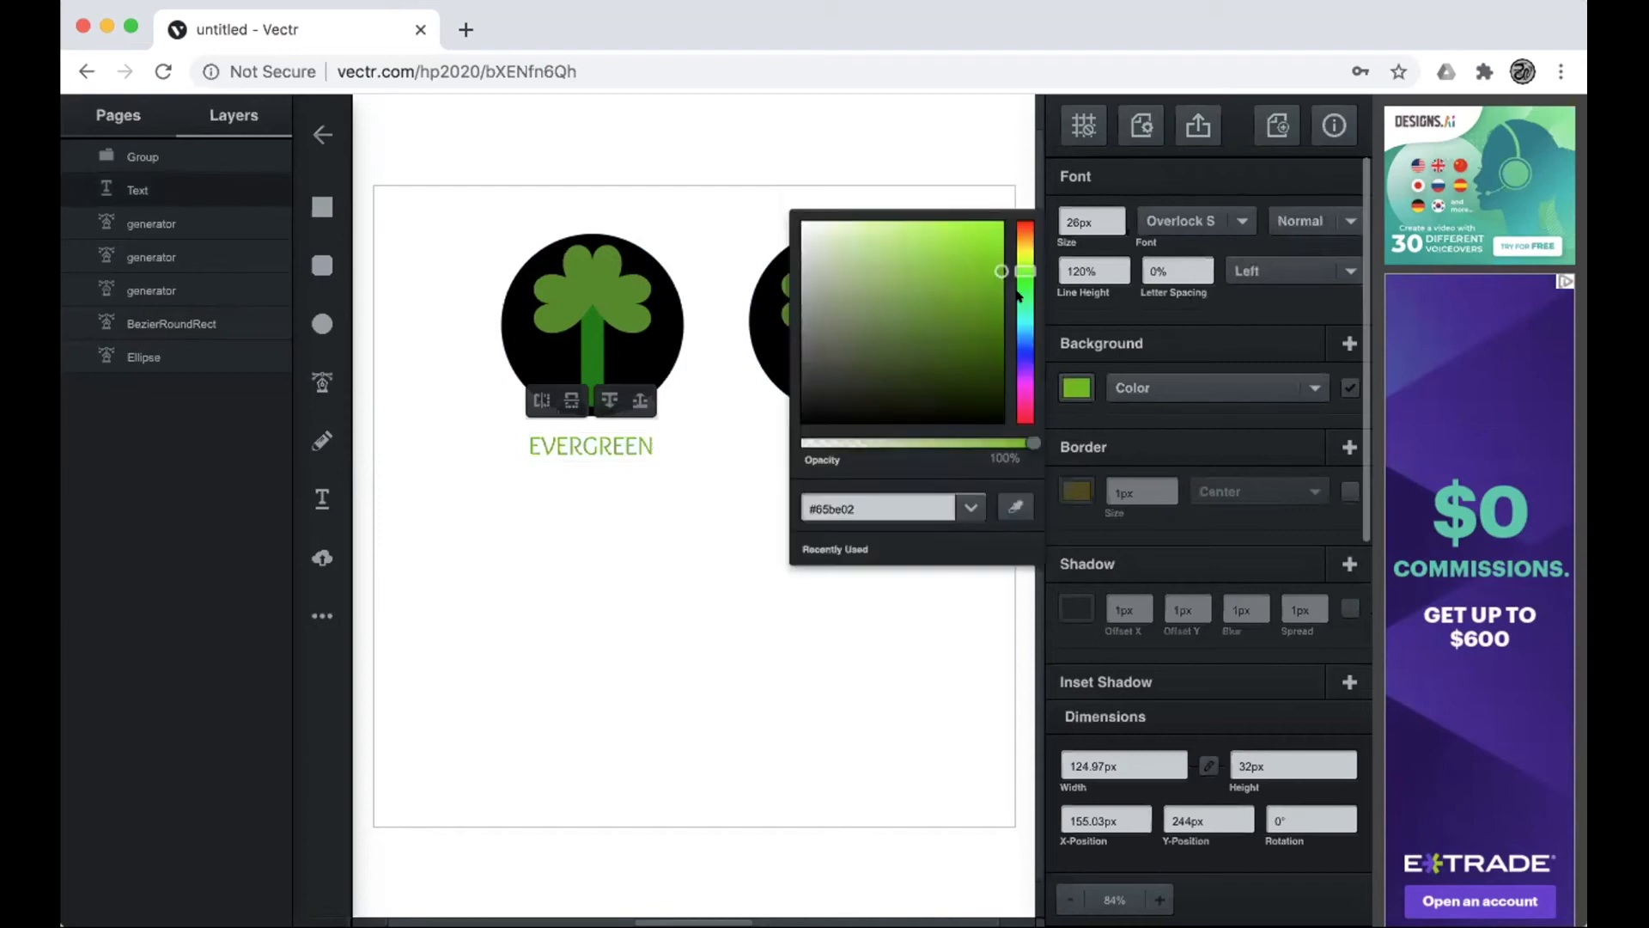
drag(988, 262, 968, 313)
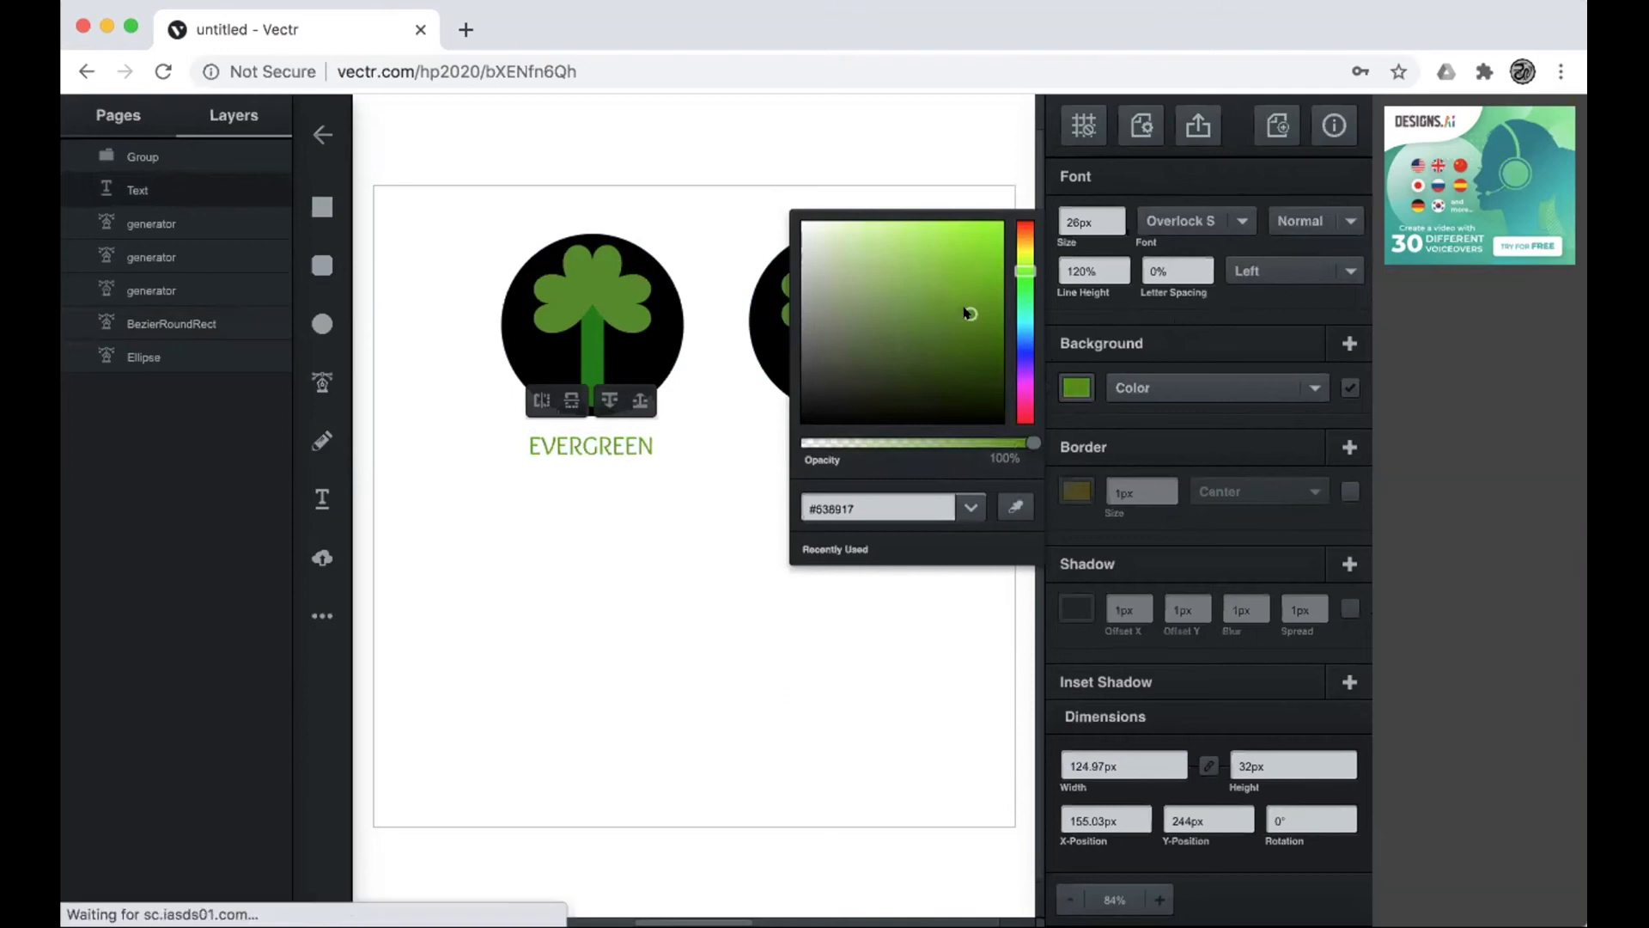
Match the EVERGREEN text colour to the original emblem's leaves by sampling the leaf green with the eyedropper
click(1010, 507)
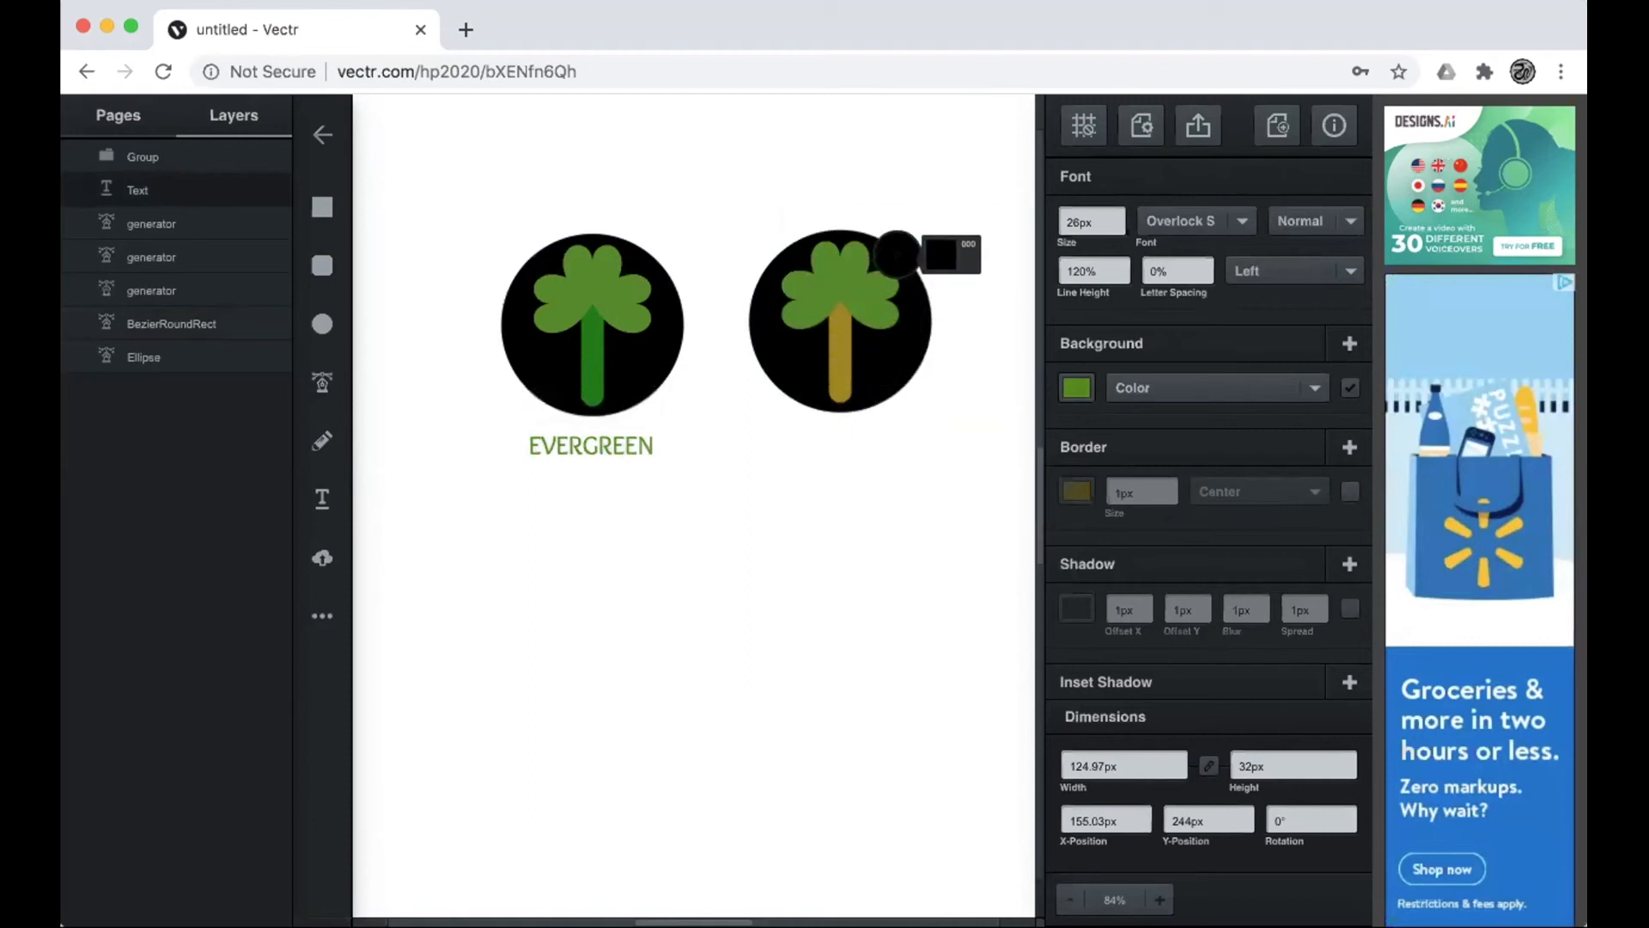
click(898, 255)
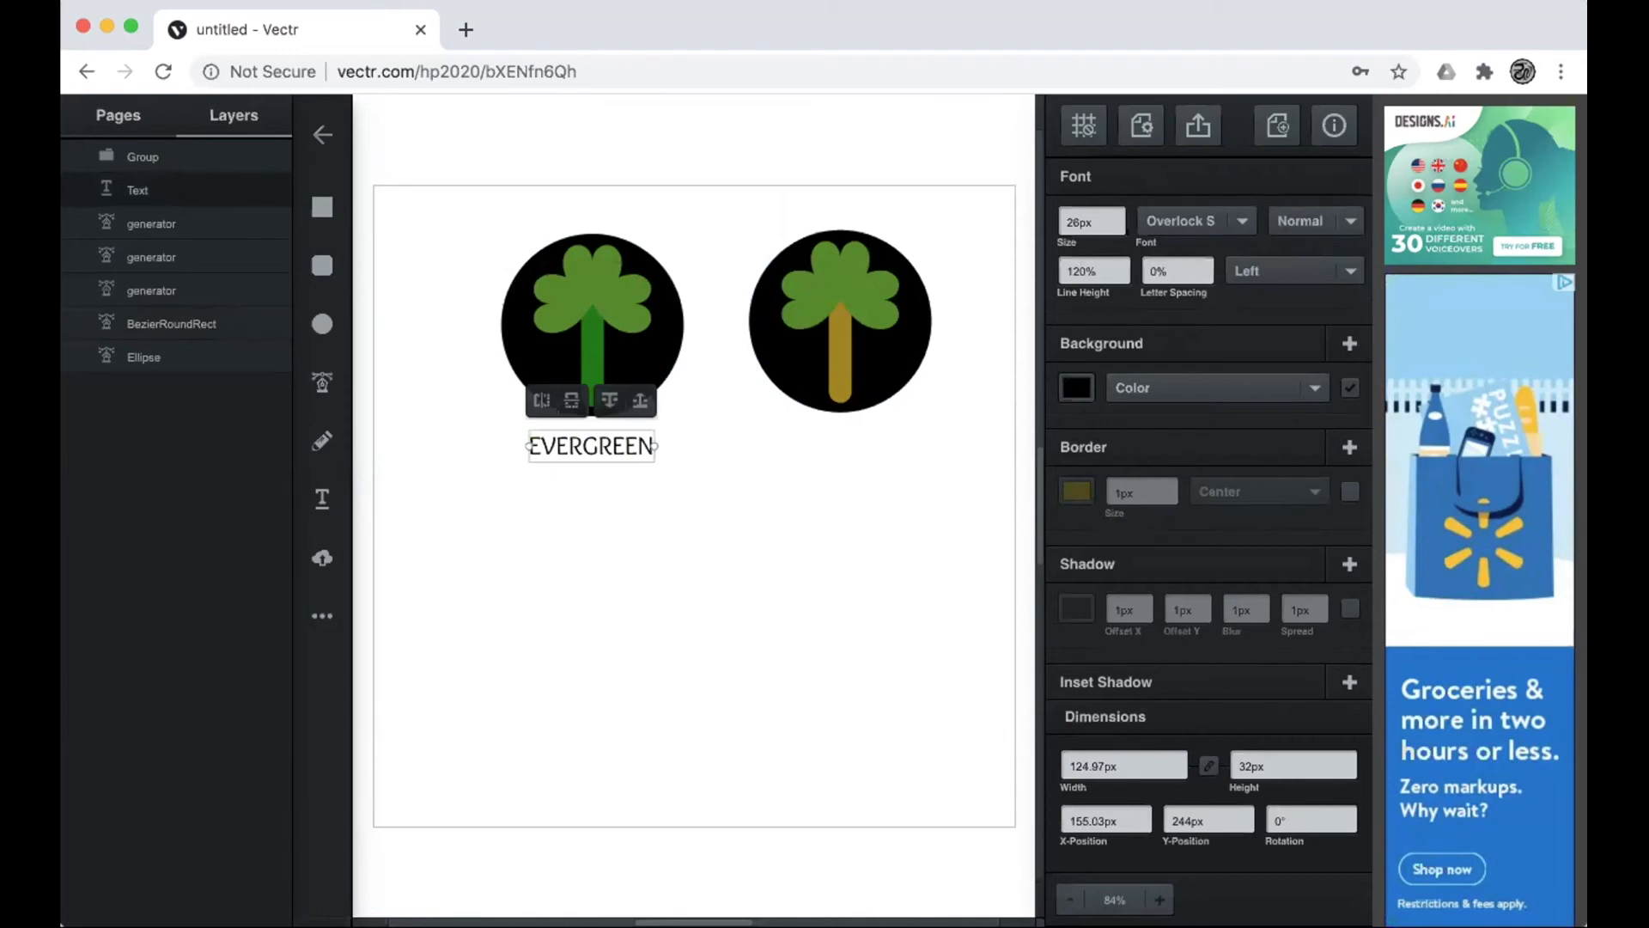
click(888, 492)
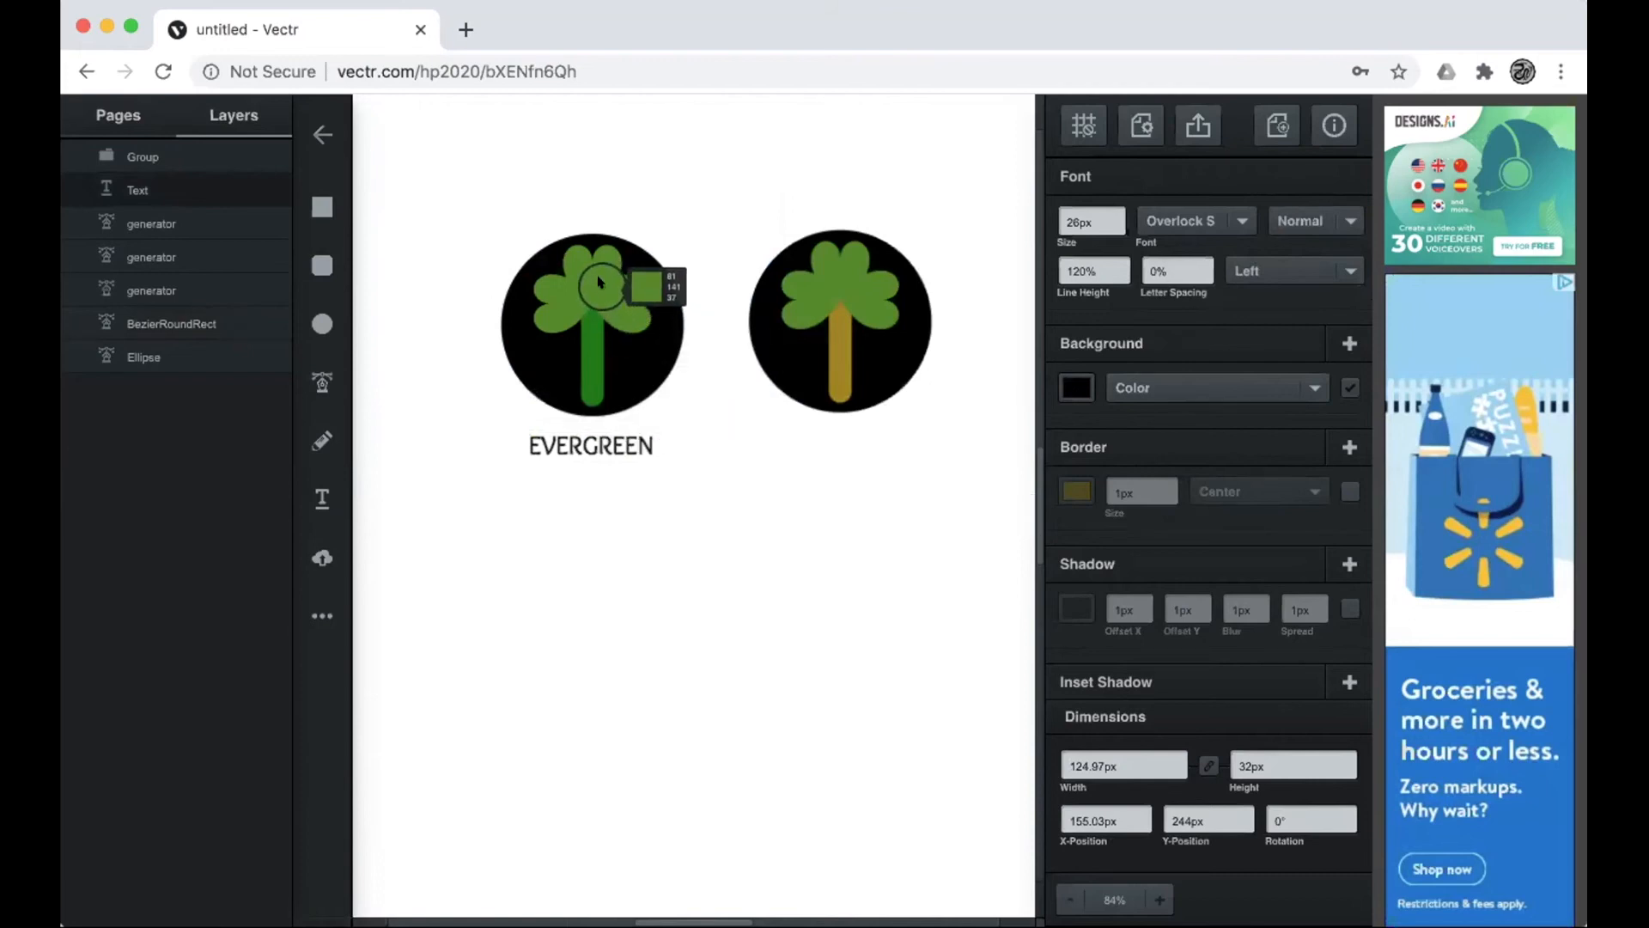
click(599, 281)
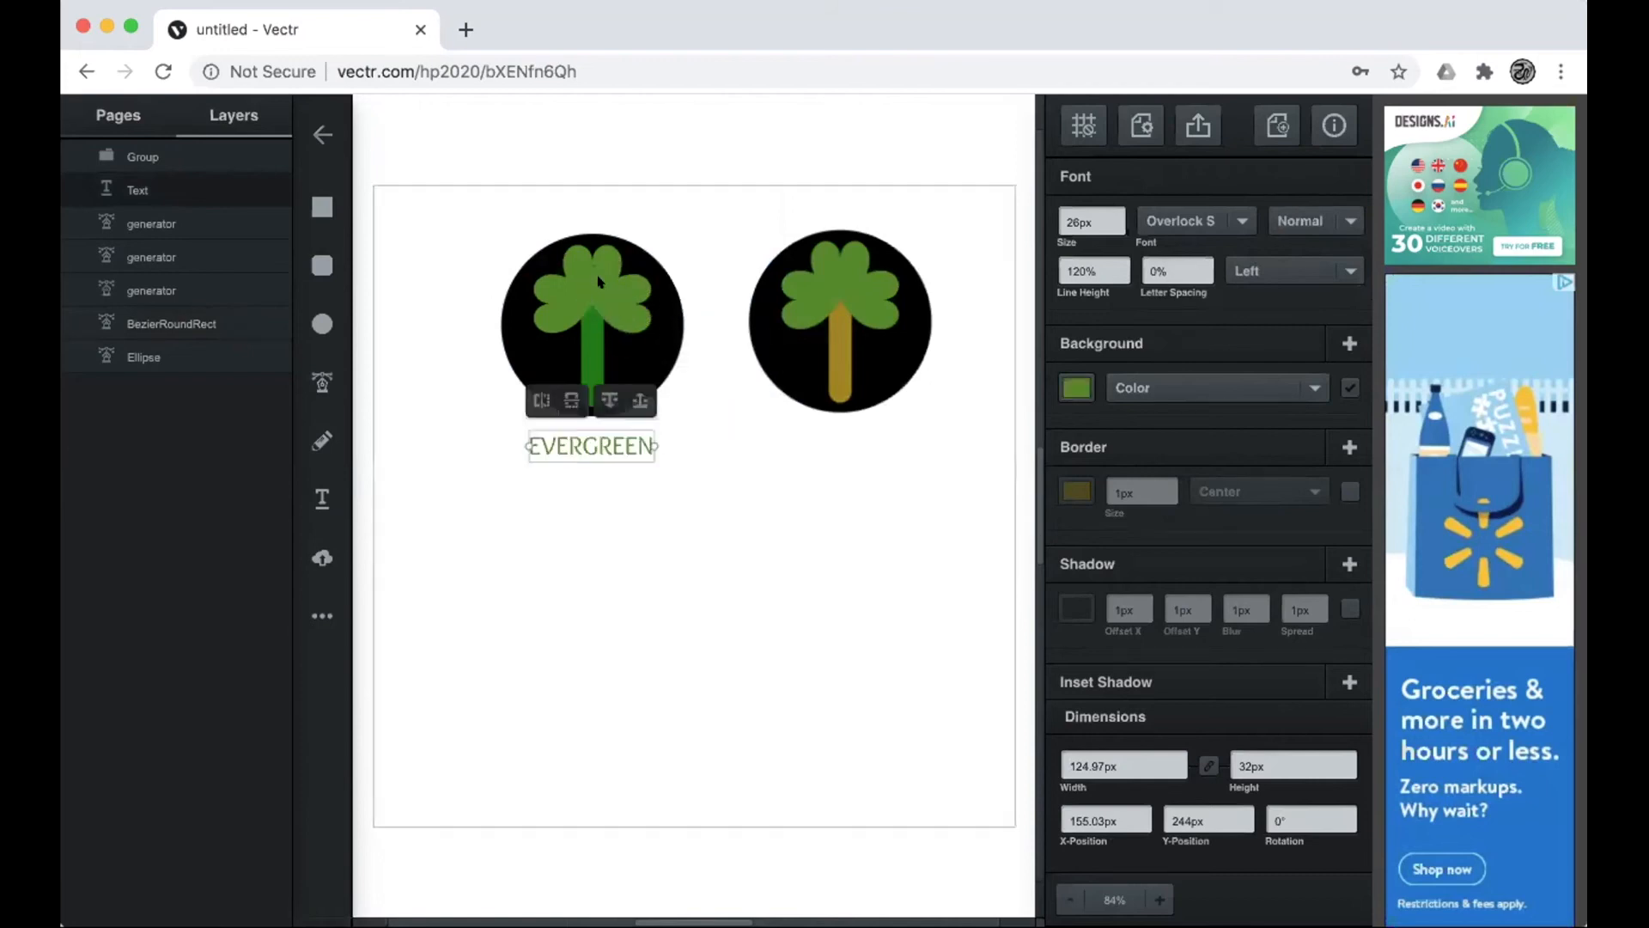
click(754, 505)
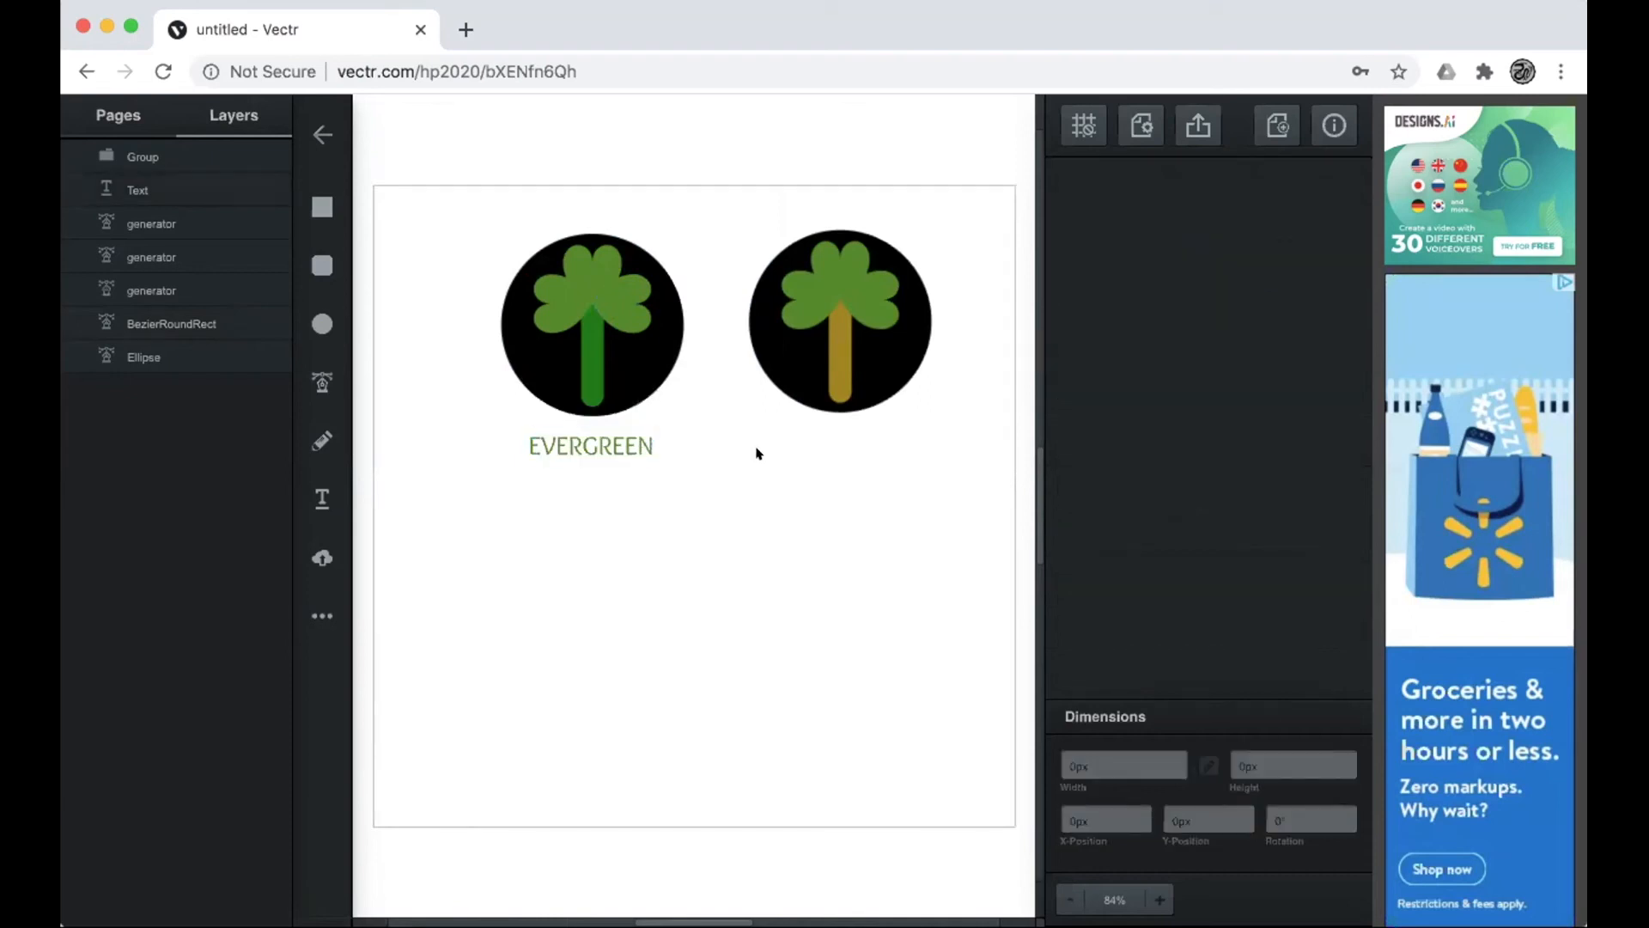